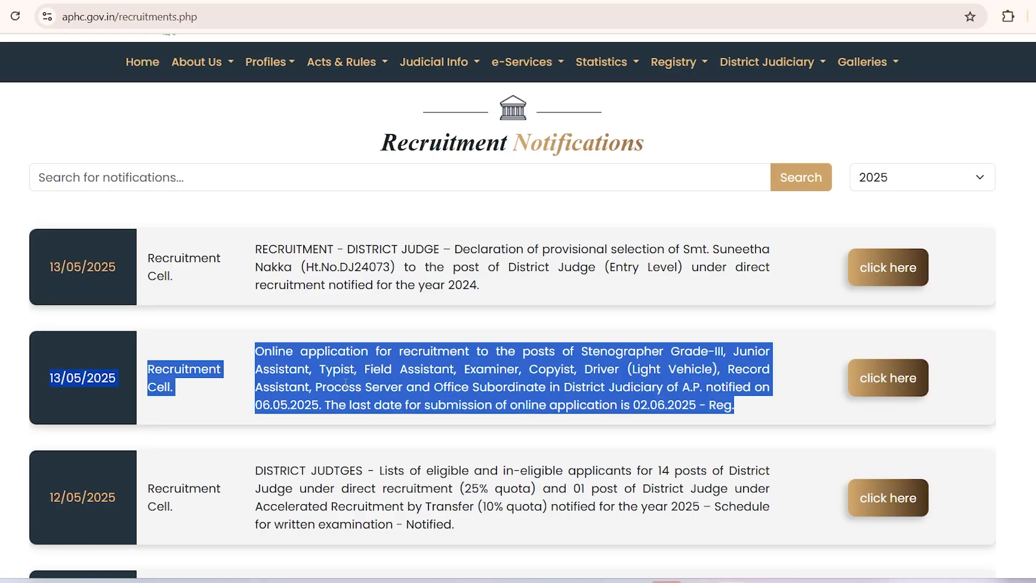
# Step: Highlight the 13/05/2025 online application notification and open its digialm portal link
pyautogui.click(233, 389)
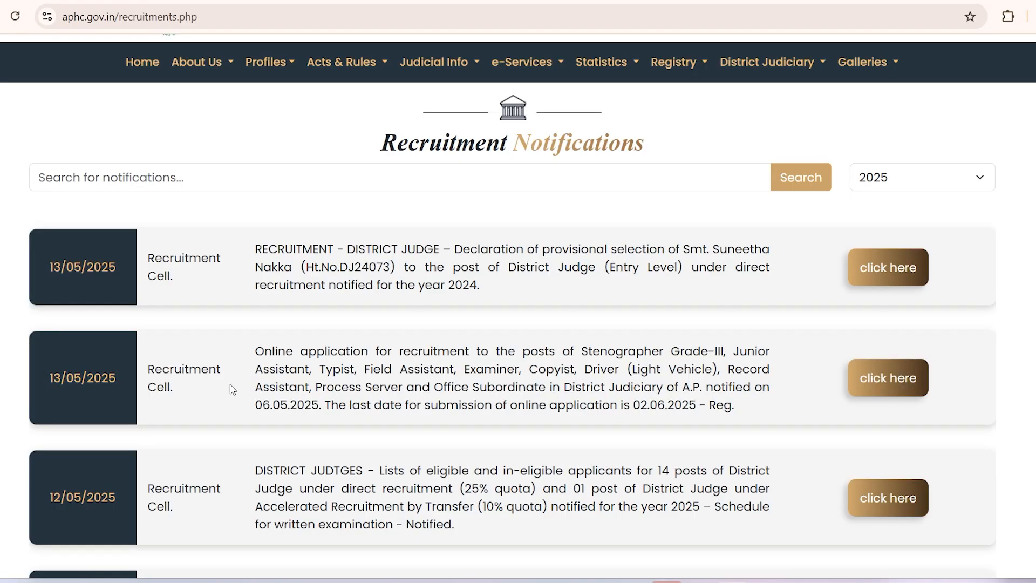
pyautogui.moveTo(257, 358); pyautogui.dragTo(762, 408)
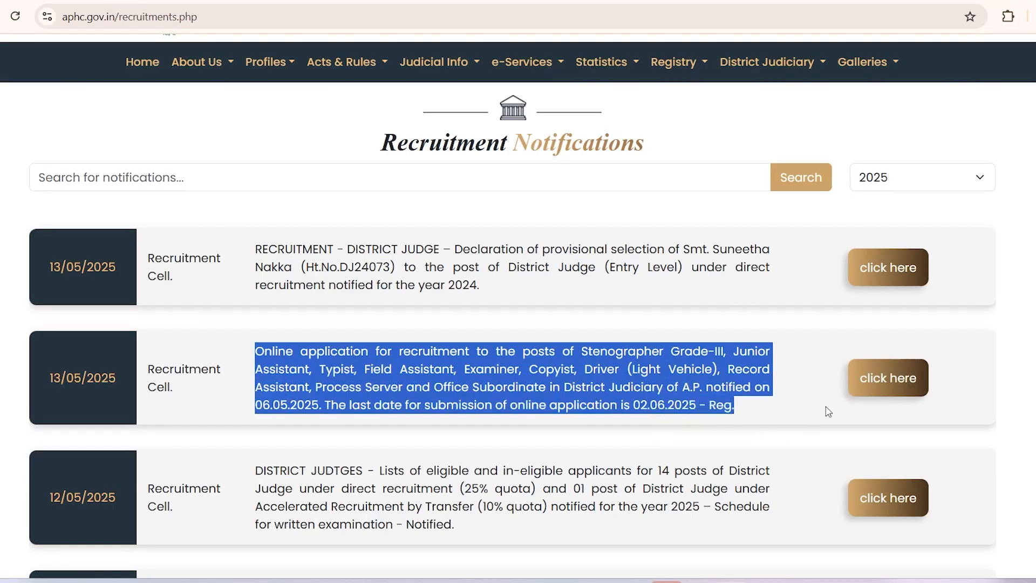
pyautogui.click(877, 389)
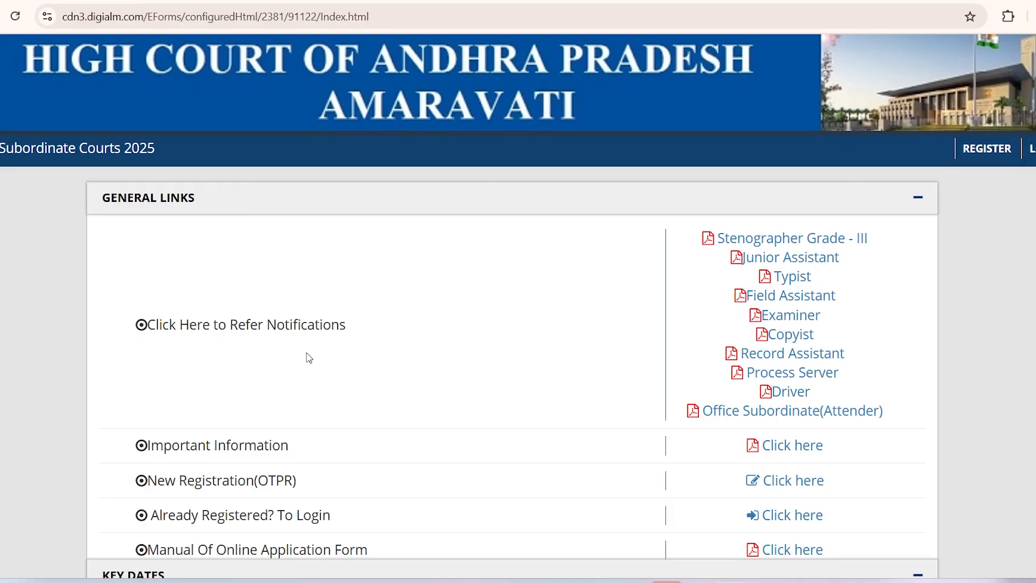
# Step: Review the list of post notifications and the Important Information row on the portal home page
pyautogui.moveTo(180, 325); pyautogui.dragTo(888, 415)
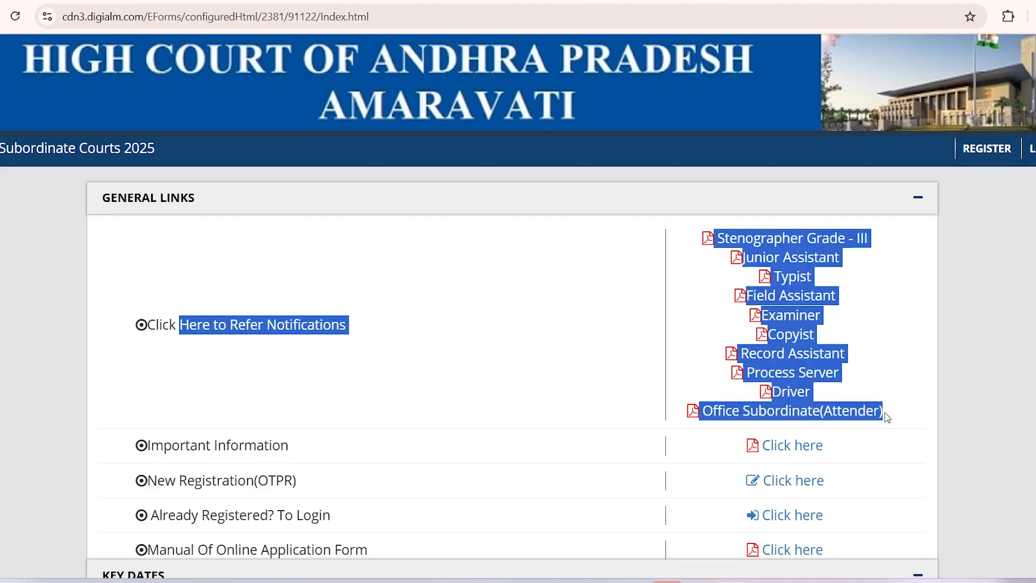
pyautogui.click(934, 340)
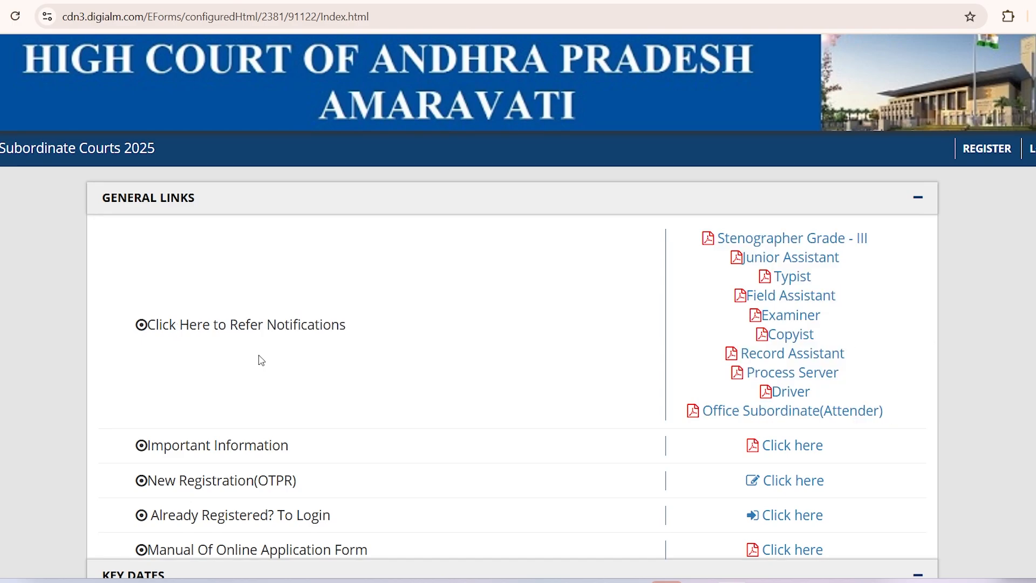
pyautogui.scroll(-4, 224, 342)
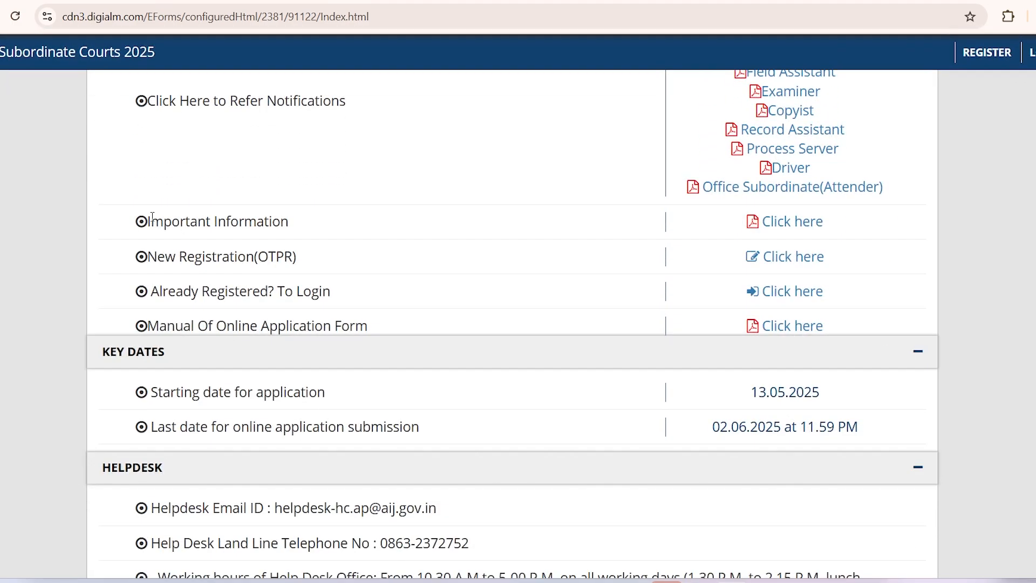
pyautogui.moveTo(151, 221); pyautogui.dragTo(391, 226)
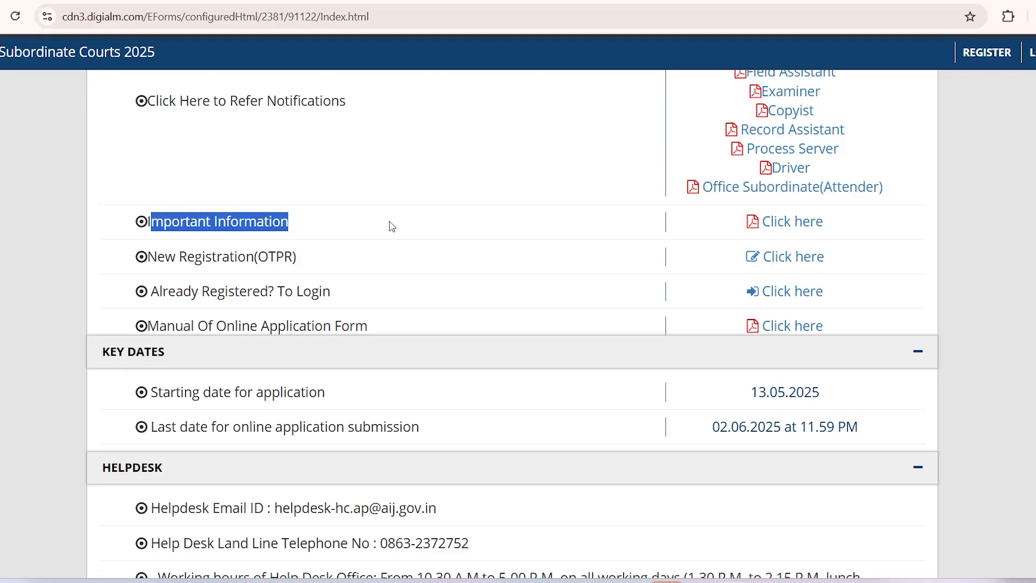
pyautogui.click(432, 230)
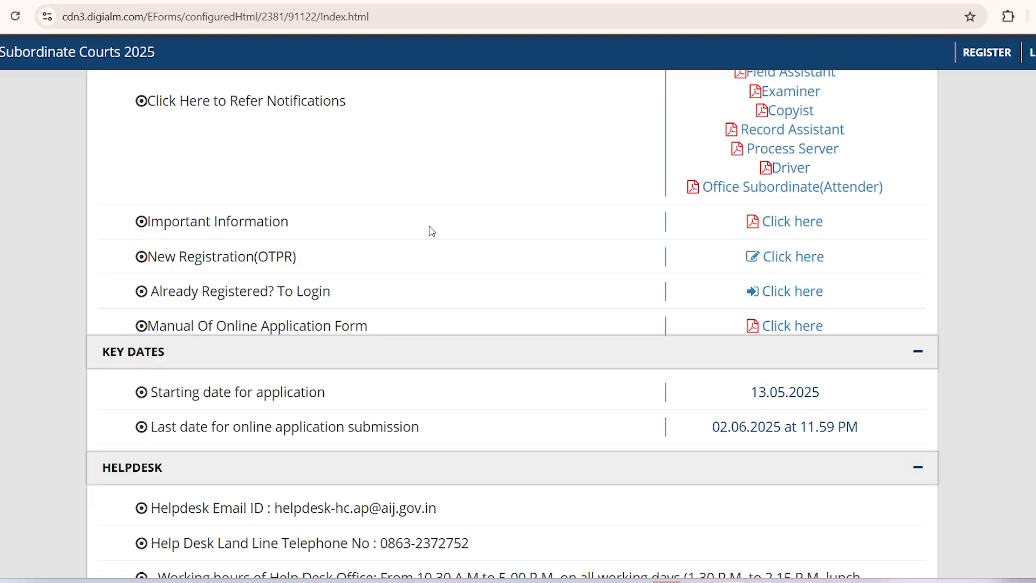
# Step: Compare the New Registration(OTPR) and login rows, then open New Registration (OTPR)
pyautogui.moveTo(148, 257); pyautogui.dragTo(324, 261)
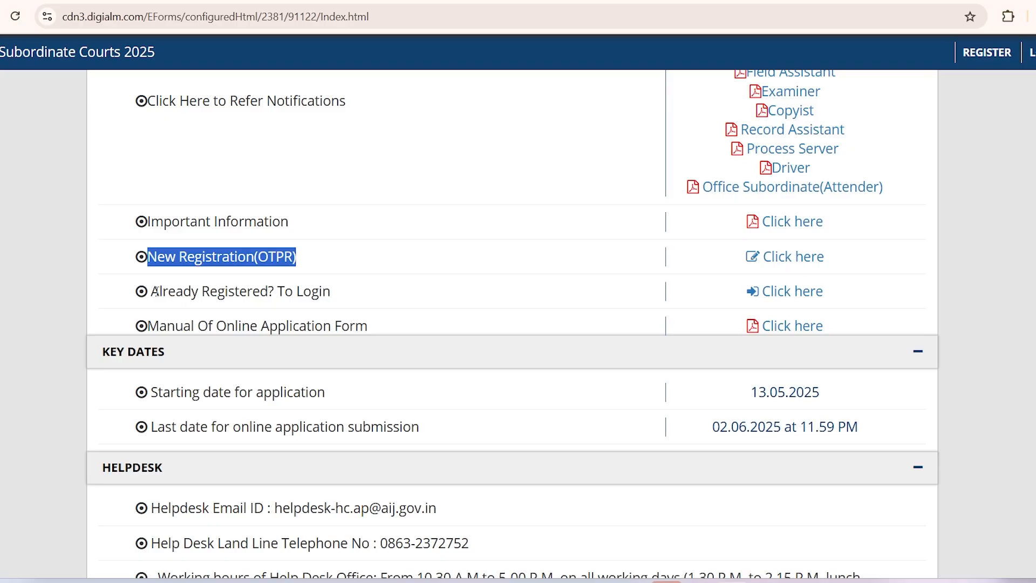
pyautogui.moveTo(156, 291); pyautogui.dragTo(338, 293)
pyautogui.click(338, 292)
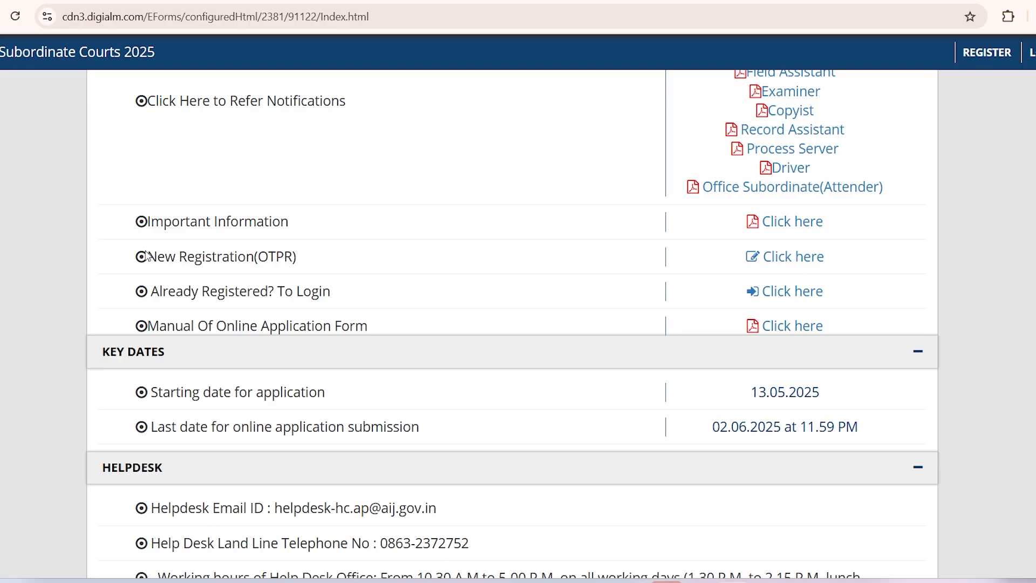
pyautogui.moveTo(147, 257); pyautogui.dragTo(311, 261)
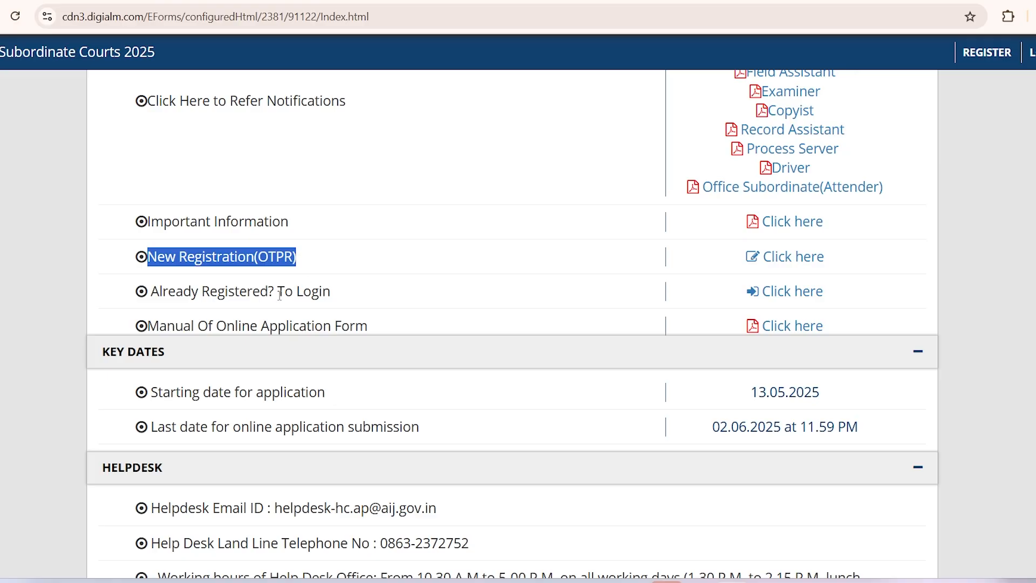
pyautogui.moveTo(151, 290); pyautogui.dragTo(360, 291)
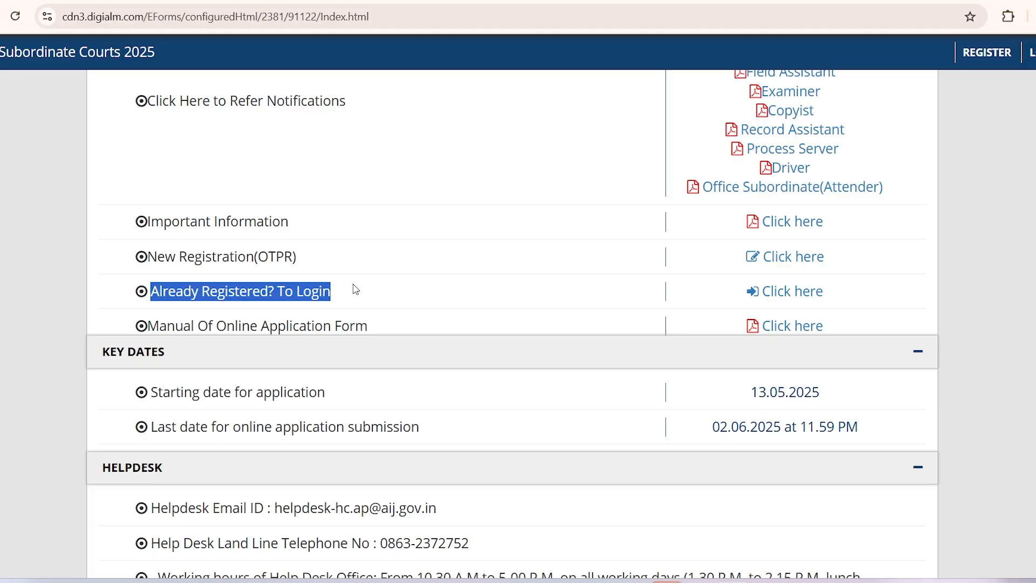
pyautogui.moveTo(148, 256); pyautogui.dragTo(854, 303)
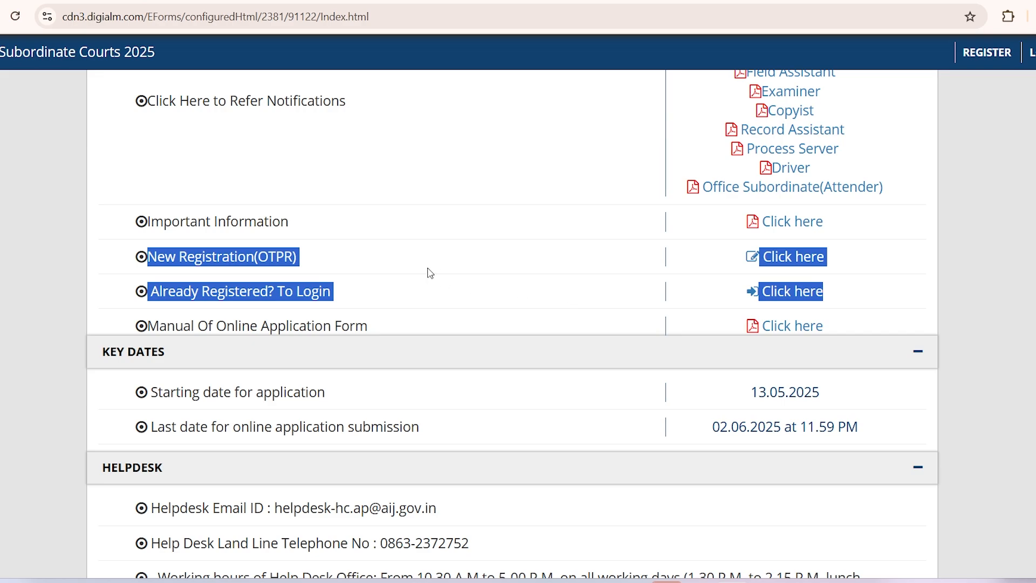
pyautogui.click(319, 267)
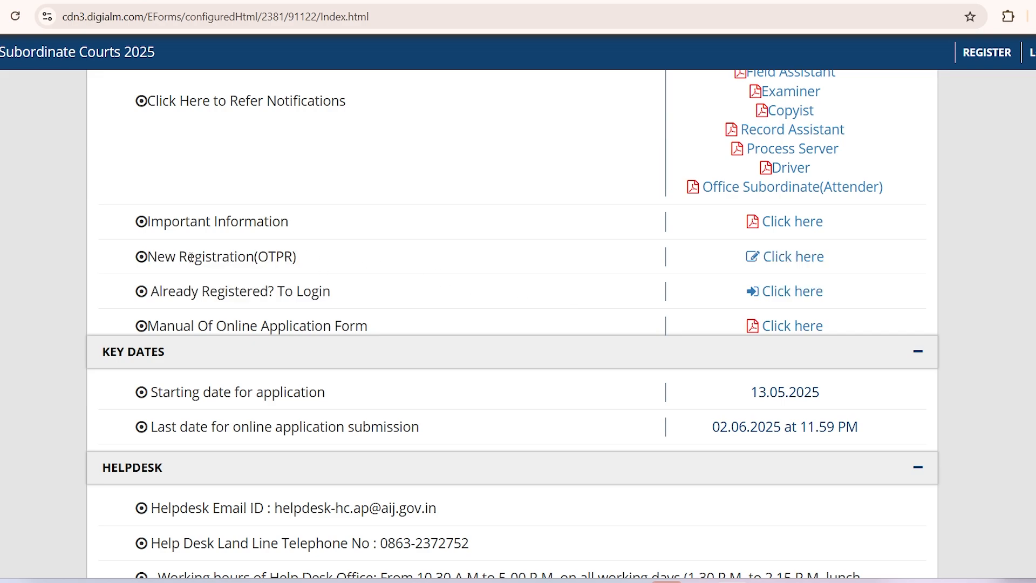
pyautogui.moveTo(187, 258); pyautogui.dragTo(310, 262)
pyautogui.click(331, 261)
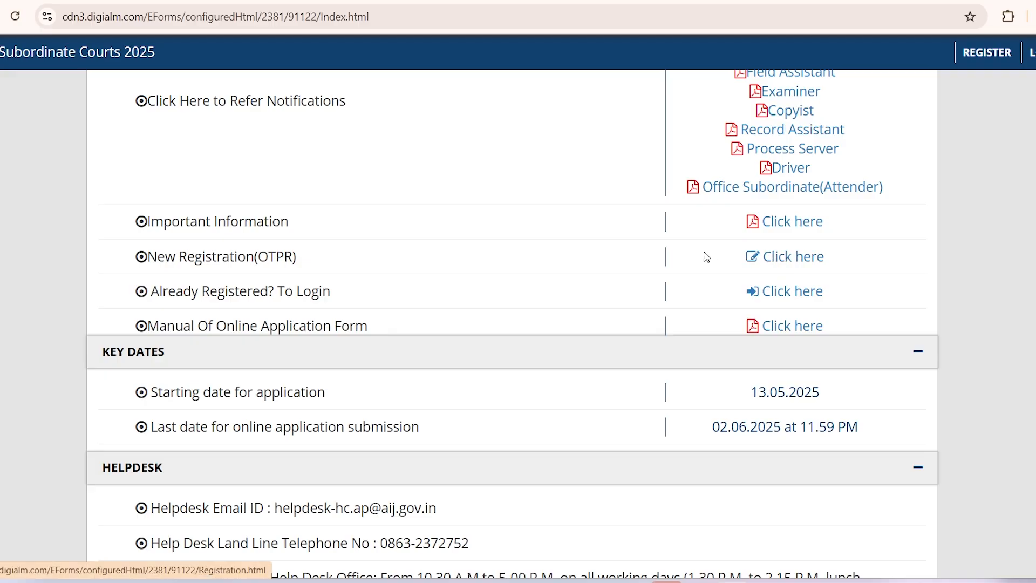
pyautogui.click(777, 262)
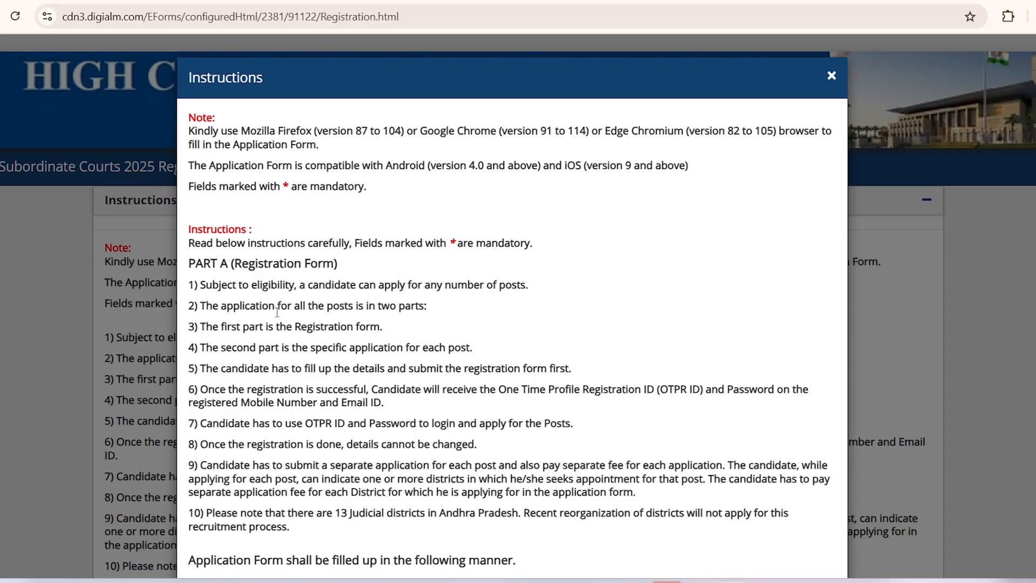
# Step: Scroll the Instructions pop-up and highlight instruction 1's note that any number of posts may be applied for
pyautogui.scroll(-2, 277, 319)
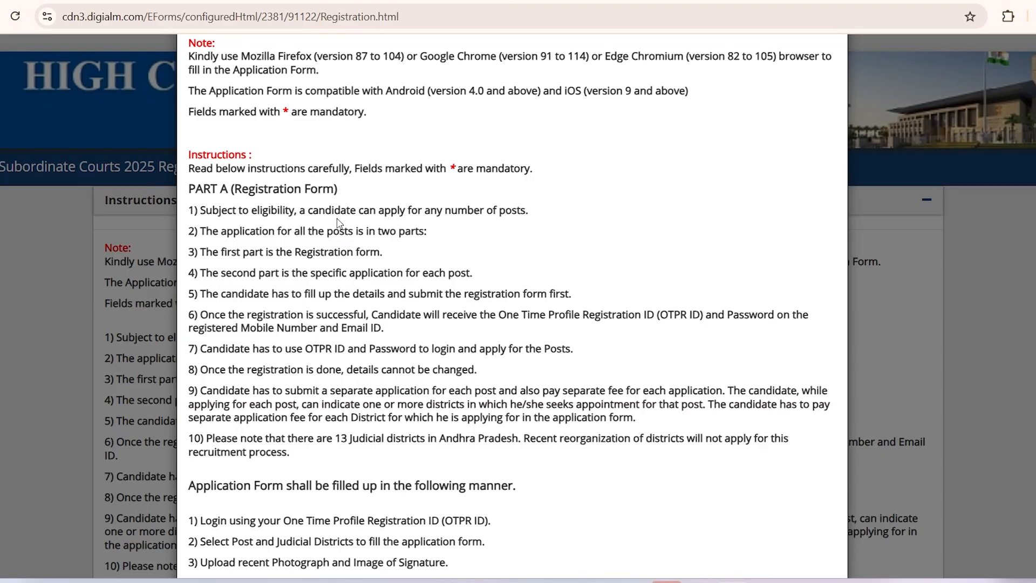
pyautogui.moveTo(236, 211); pyautogui.dragTo(536, 213)
pyautogui.click(446, 214)
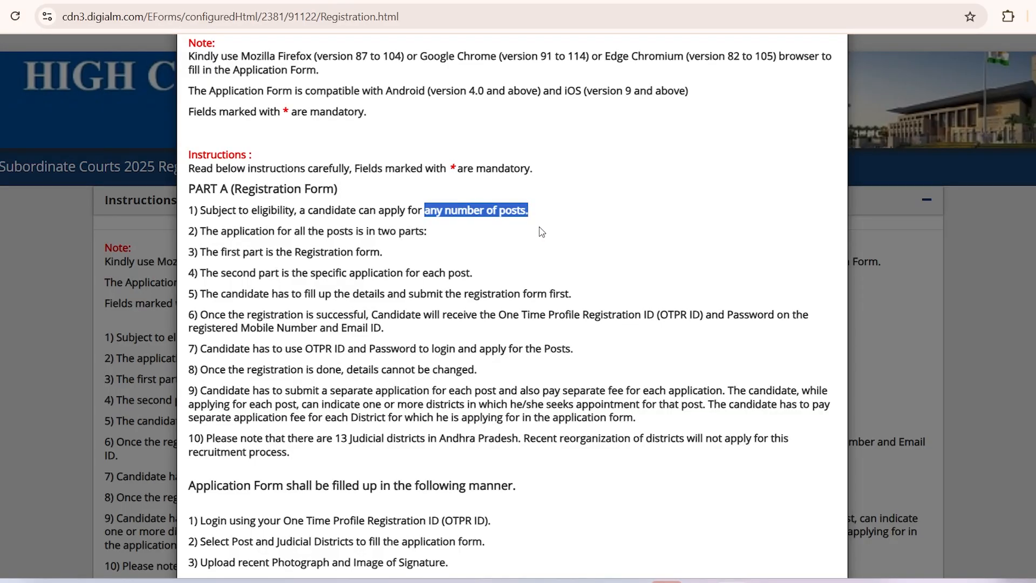
pyautogui.click(547, 206)
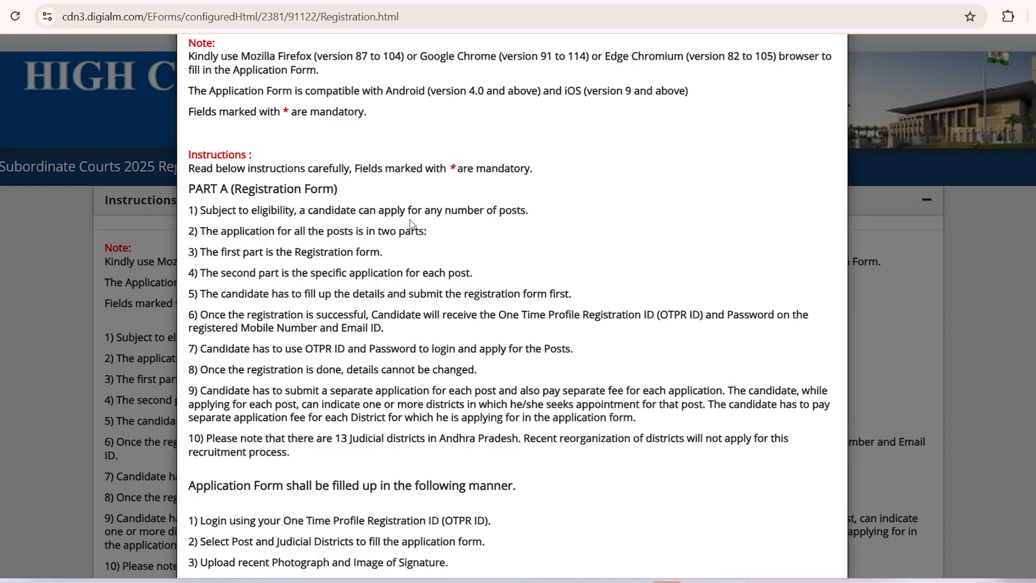
pyautogui.moveTo(391, 210); pyautogui.dragTo(497, 207)
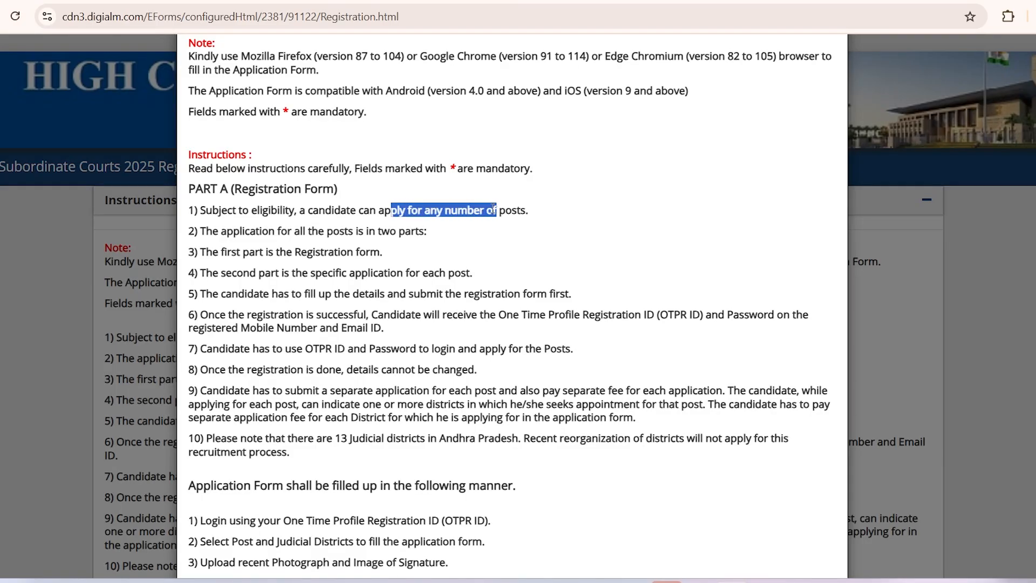
pyautogui.click(511, 210)
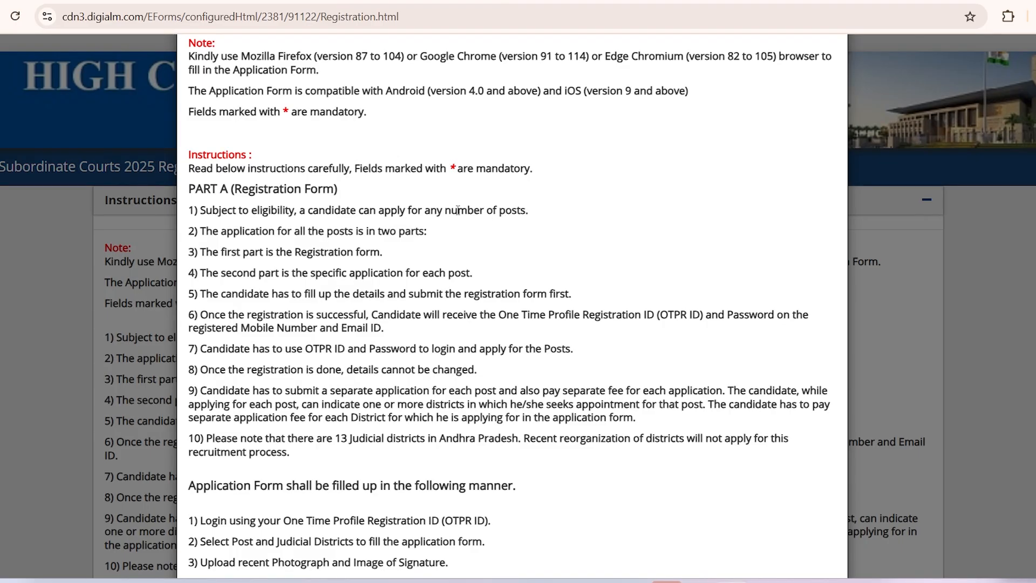
pyautogui.moveTo(424, 211); pyautogui.dragTo(521, 216)
pyautogui.click(521, 215)
pyautogui.moveTo(313, 211); pyautogui.dragTo(526, 212)
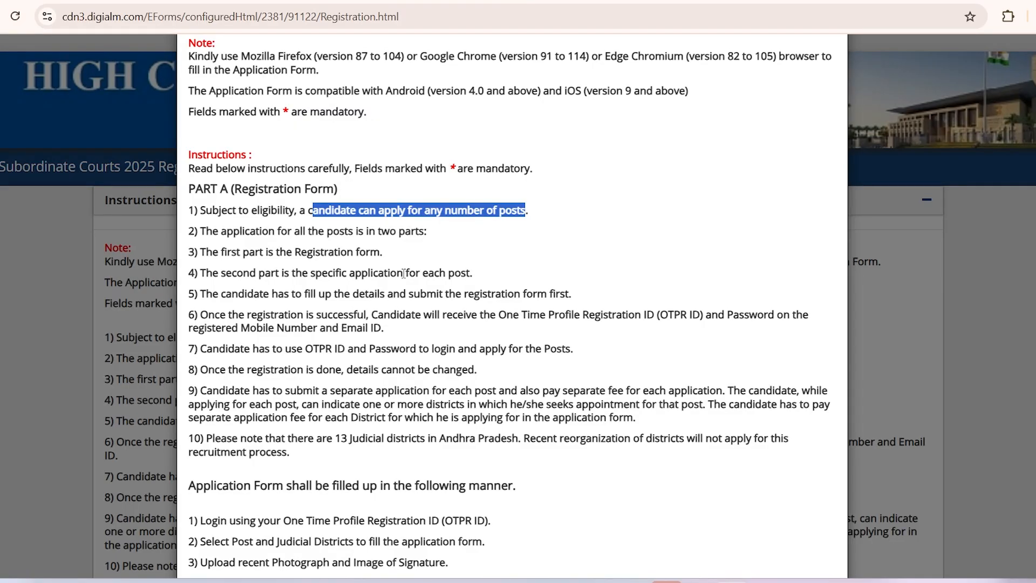
pyautogui.click(577, 234)
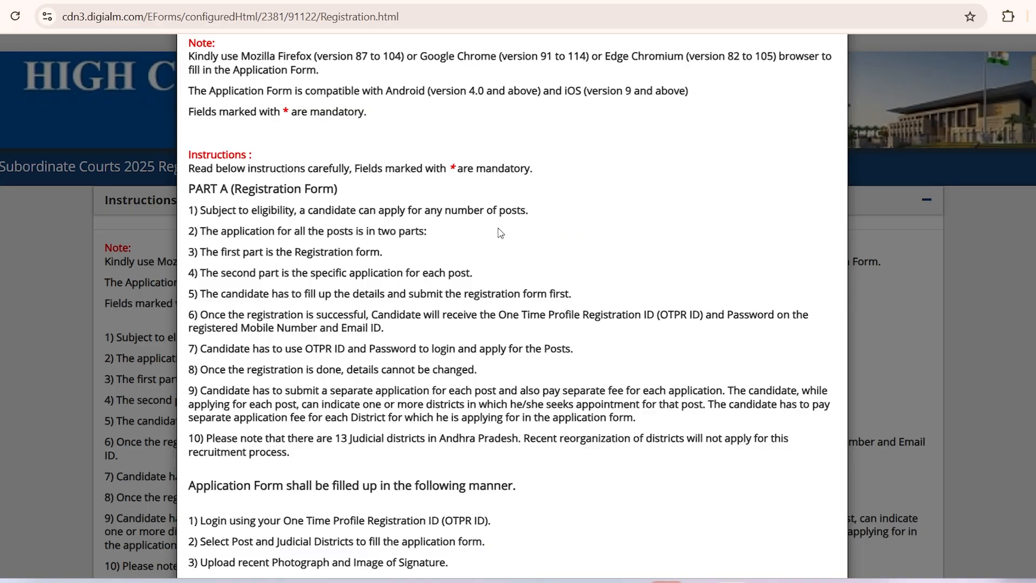
pyautogui.moveTo(444, 212); pyautogui.dragTo(516, 211)
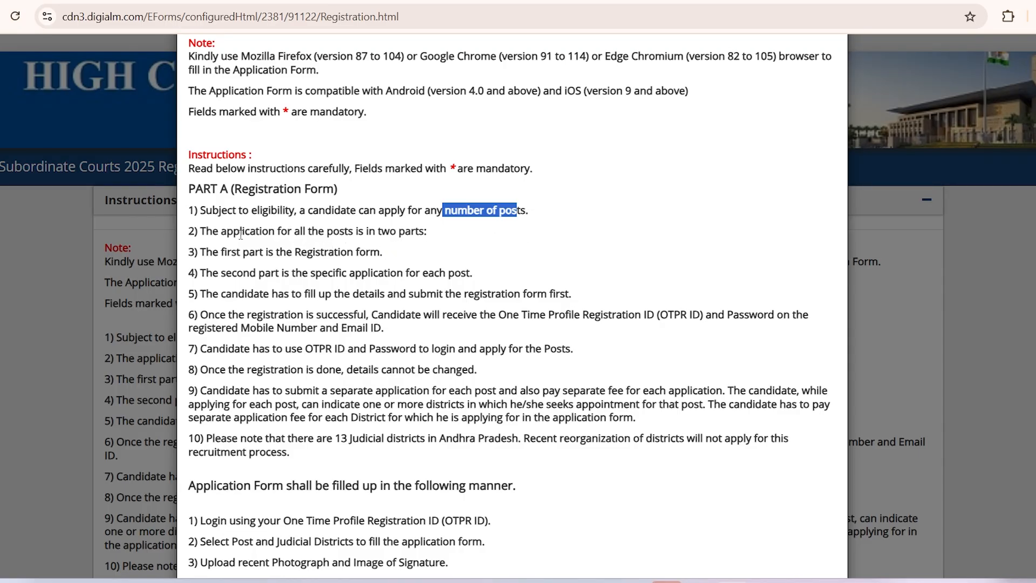
pyautogui.moveTo(234, 231); pyautogui.dragTo(425, 231)
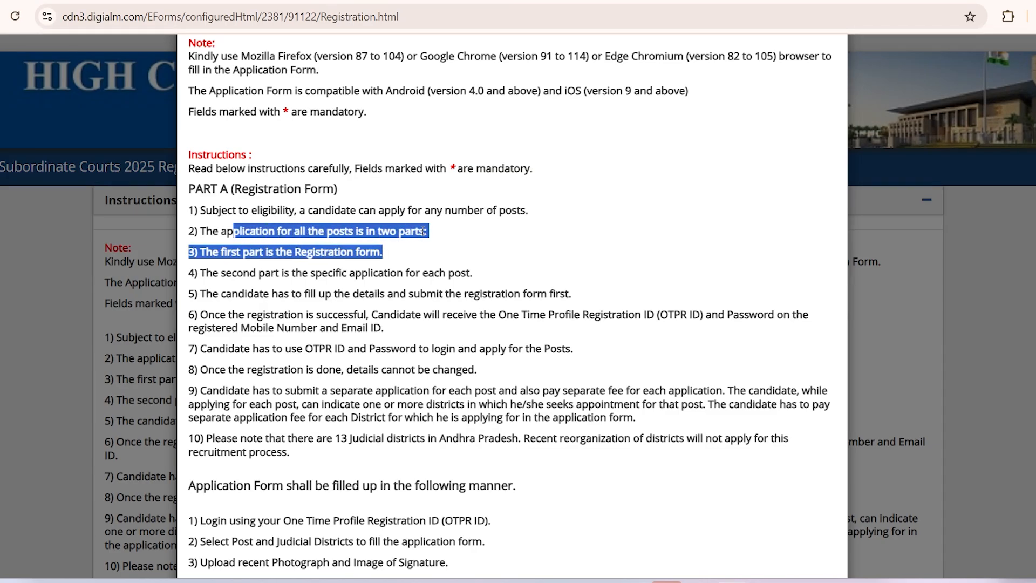
pyautogui.click(276, 236)
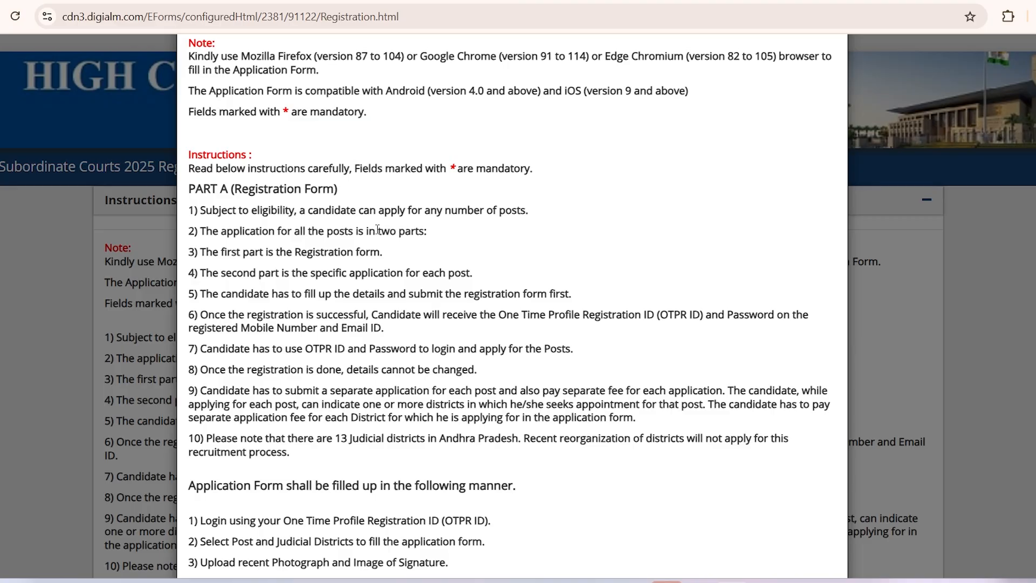
pyautogui.moveTo(376, 231); pyautogui.dragTo(433, 233)
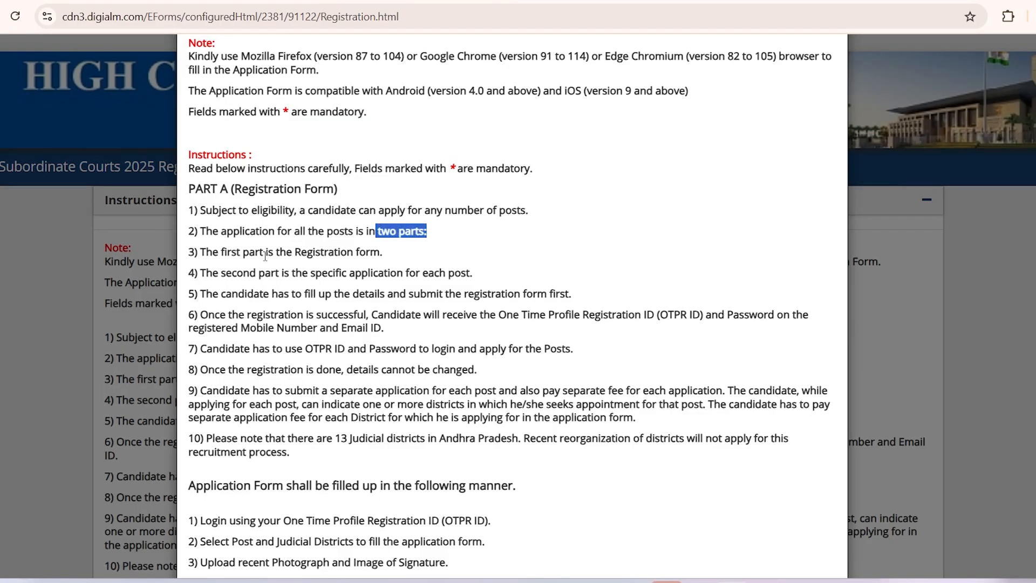
pyautogui.moveTo(217, 253); pyautogui.dragTo(383, 258)
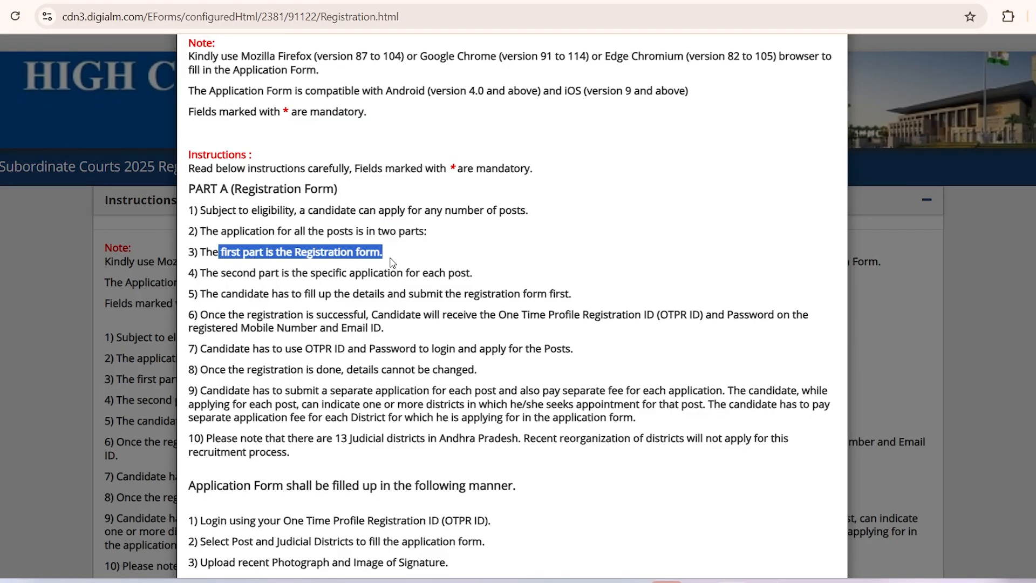
pyautogui.moveTo(244, 274); pyautogui.dragTo(297, 277)
pyautogui.moveTo(416, 275); pyautogui.dragTo(471, 274)
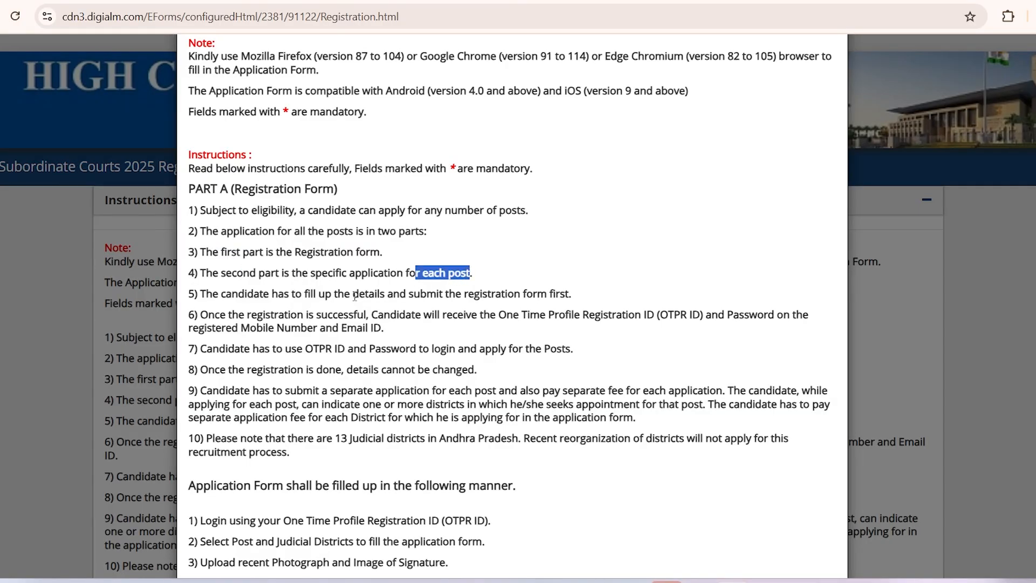
pyautogui.moveTo(254, 294); pyautogui.dragTo(565, 297)
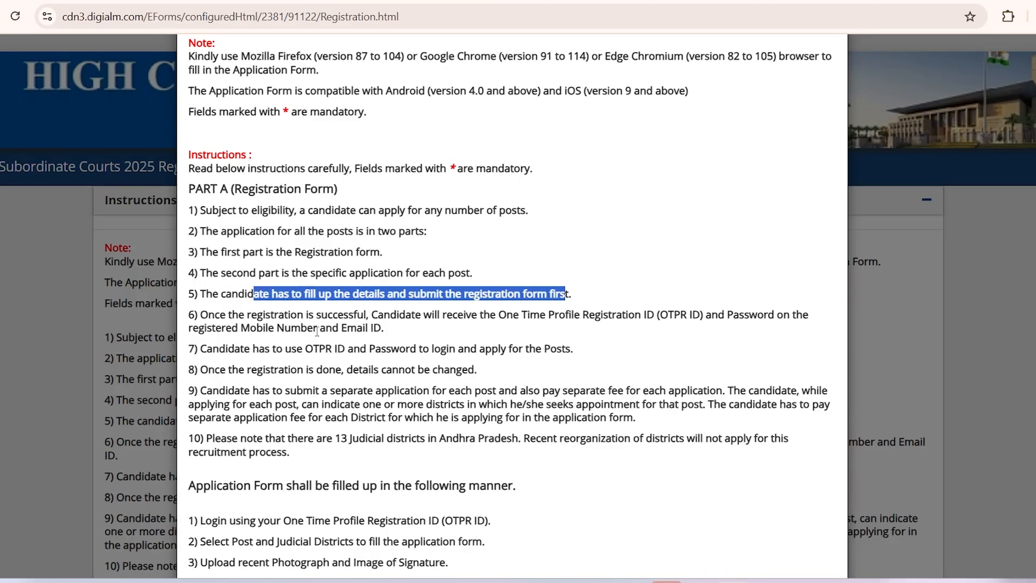
pyautogui.scroll(-3, 317, 330)
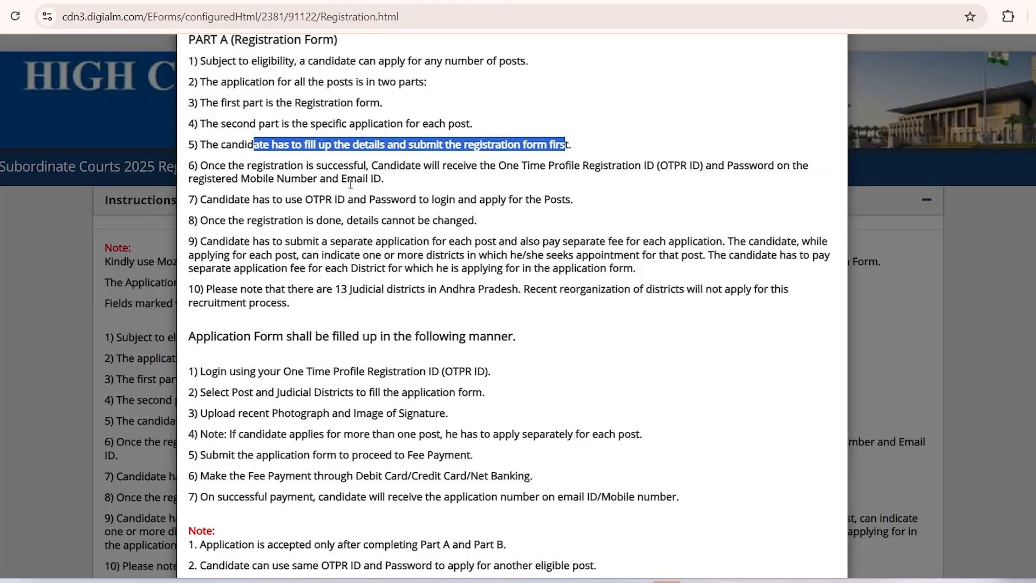
pyautogui.moveTo(310, 202); pyautogui.dragTo(416, 202)
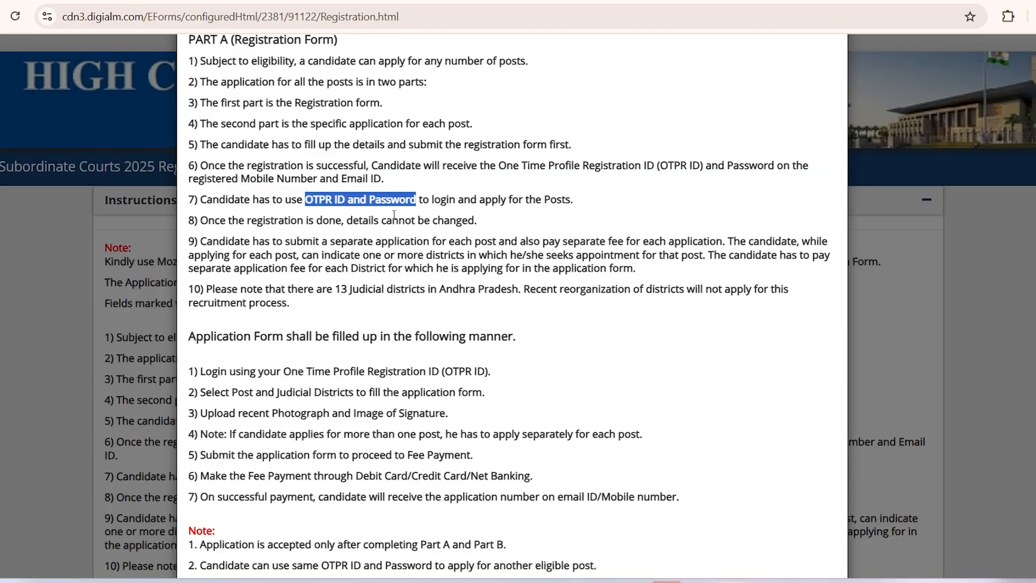
pyautogui.click(392, 213)
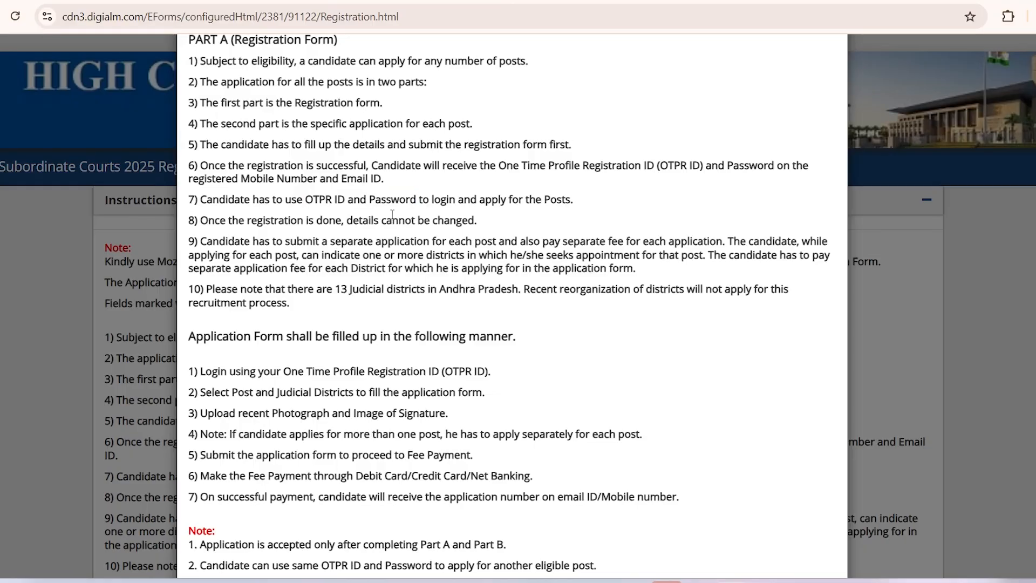
pyautogui.doubleClick(389, 202)
pyautogui.moveTo(305, 200); pyautogui.dragTo(417, 203)
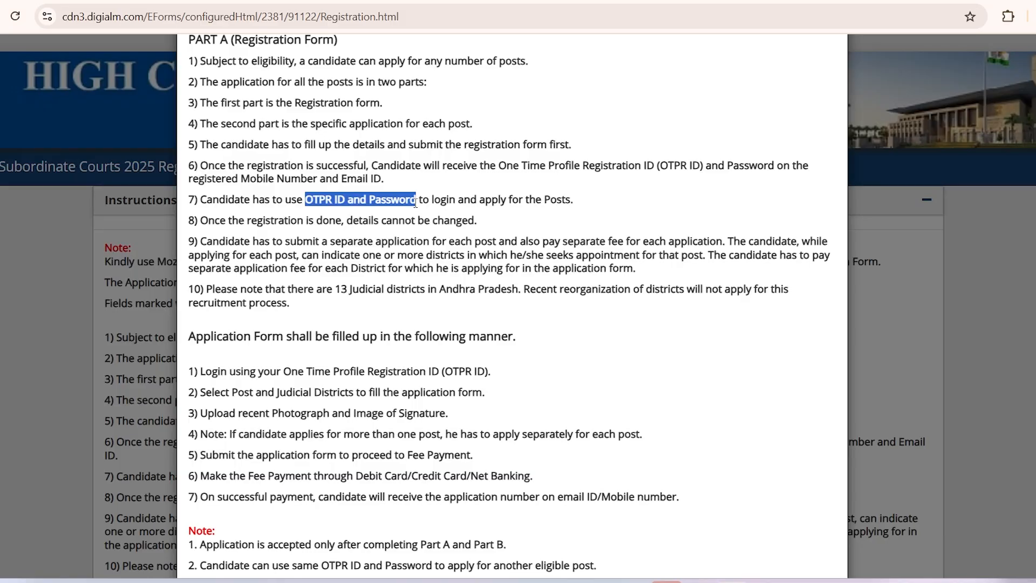
pyautogui.click(341, 254)
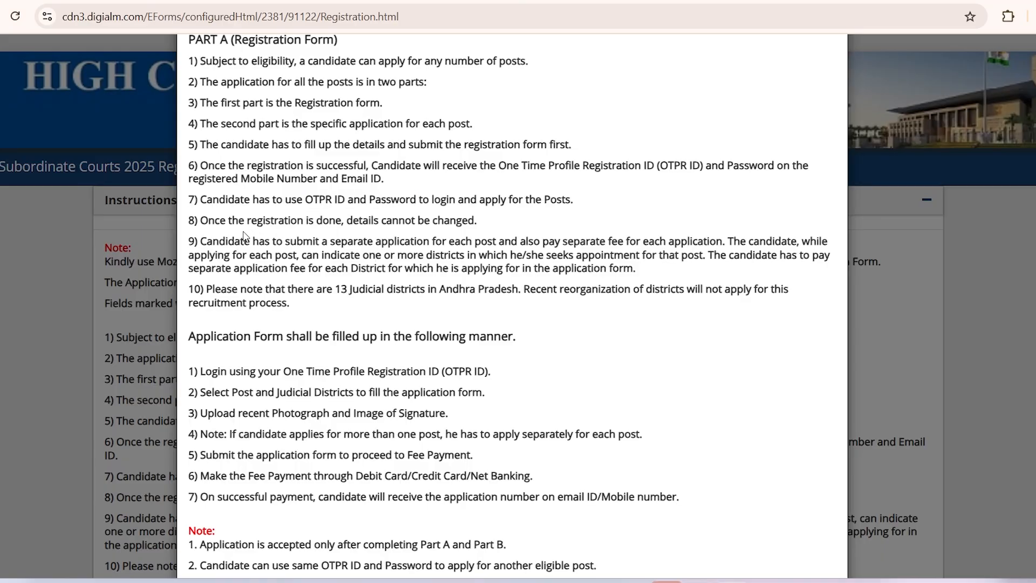
pyautogui.scroll(-1, 384, 321)
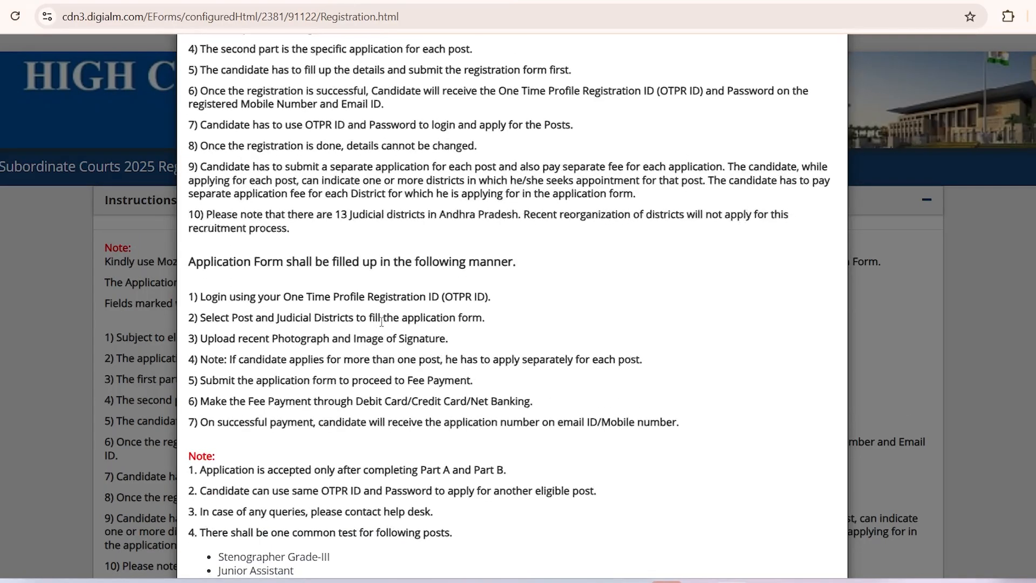
pyautogui.moveTo(335, 216); pyautogui.dragTo(516, 217)
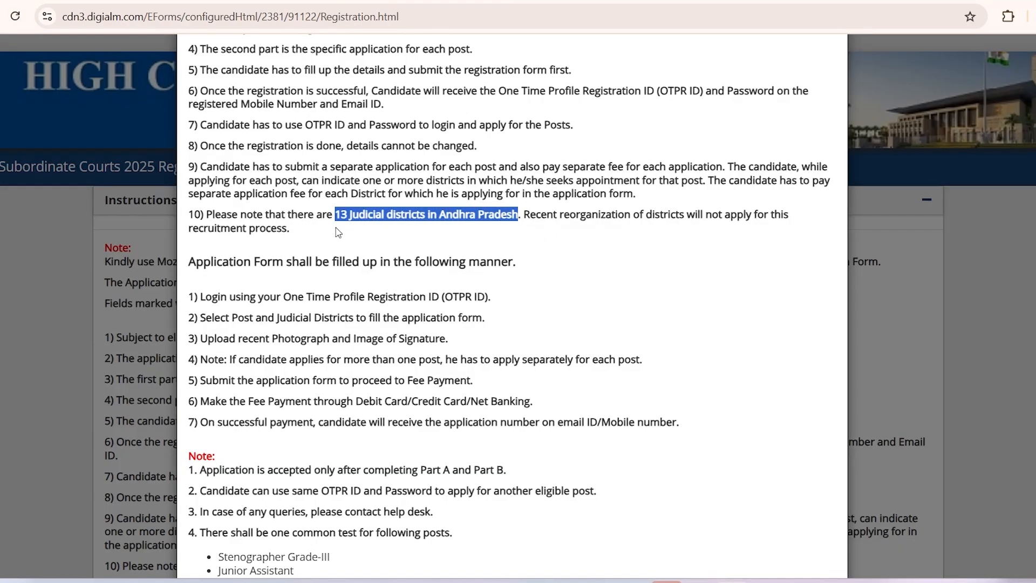
pyautogui.click(305, 215)
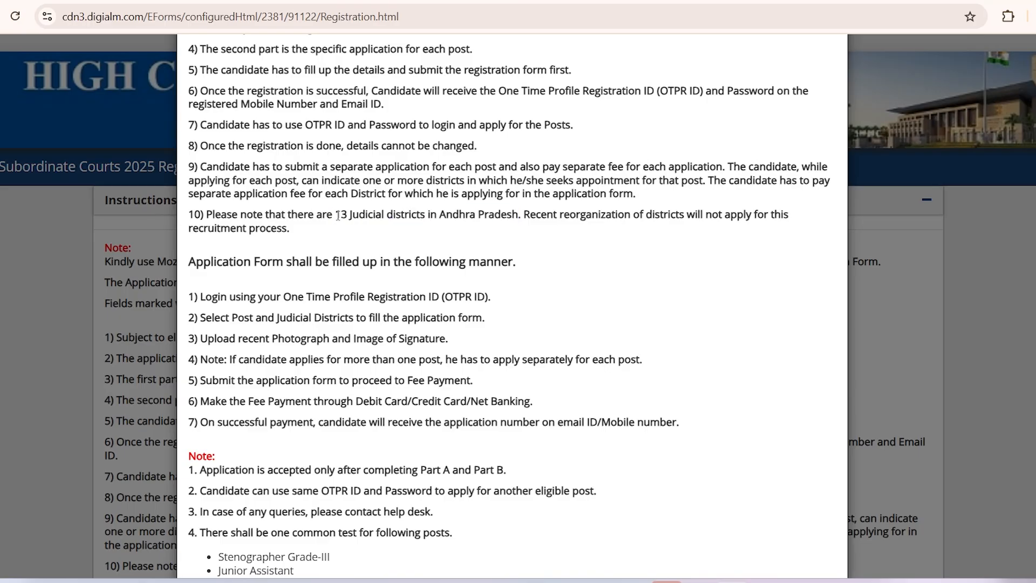
pyautogui.scroll(-2, 385, 394)
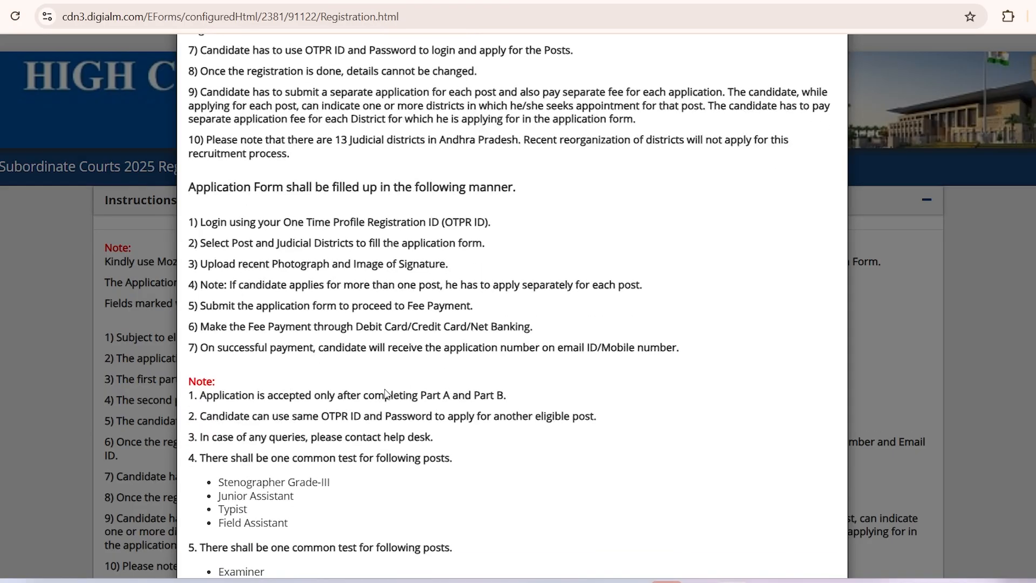
pyautogui.moveTo(215, 263); pyautogui.dragTo(434, 270)
pyautogui.click(445, 265)
pyautogui.moveTo(259, 283); pyautogui.dragTo(494, 285)
pyautogui.click(421, 288)
pyautogui.moveTo(373, 306); pyautogui.dragTo(437, 307)
pyautogui.scroll(-5, 444, 416)
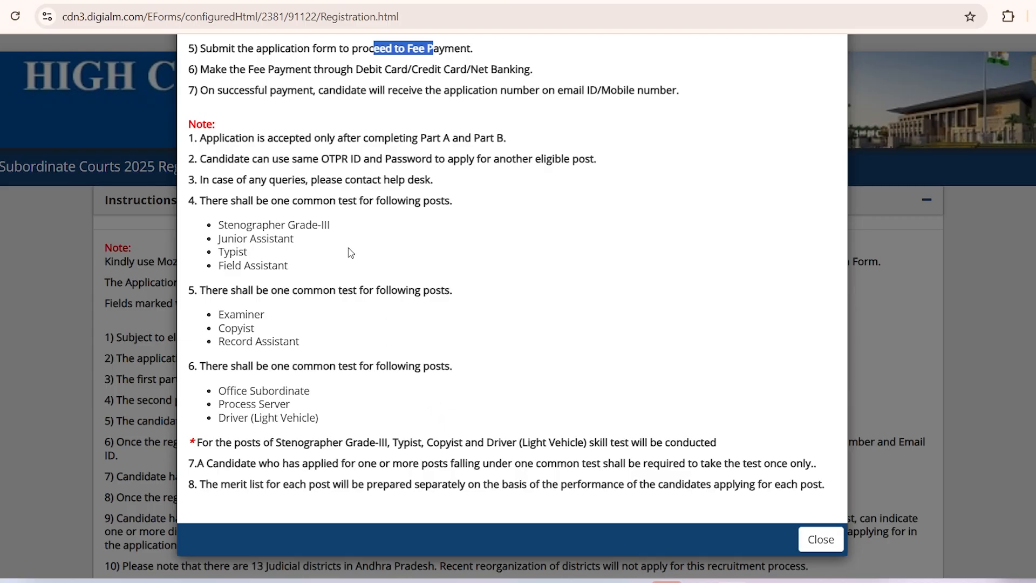
pyautogui.moveTo(218, 225); pyautogui.dragTo(264, 268)
pyautogui.click(244, 237)
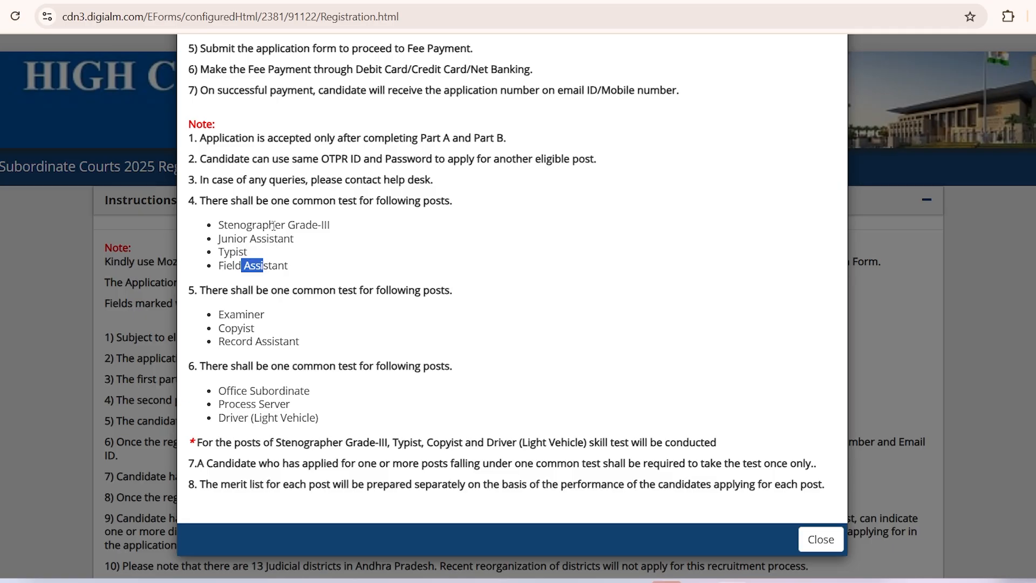
pyautogui.moveTo(270, 201); pyautogui.dragTo(362, 203)
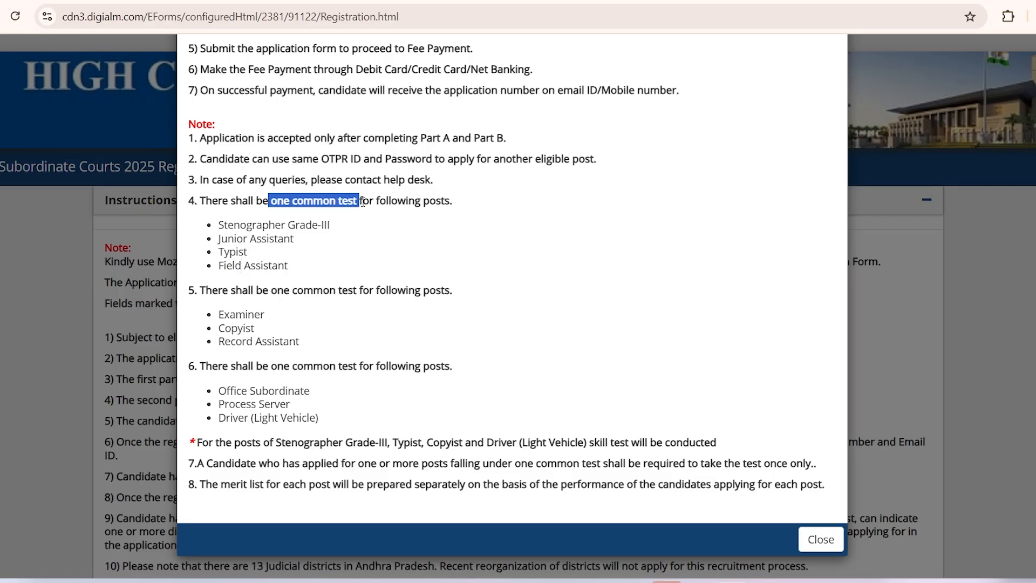
pyautogui.click(383, 201)
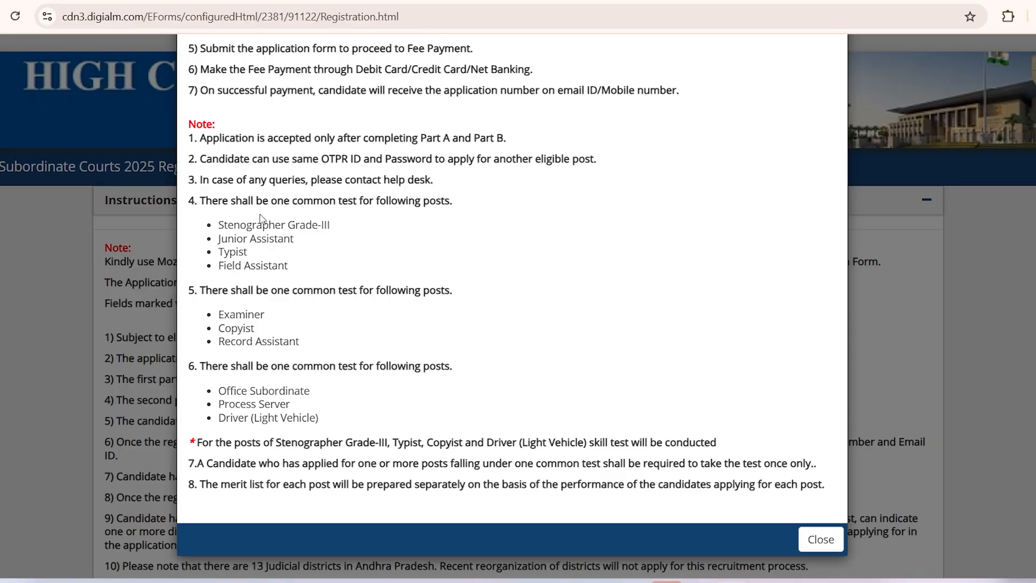
pyautogui.moveTo(219, 227); pyautogui.dragTo(323, 225)
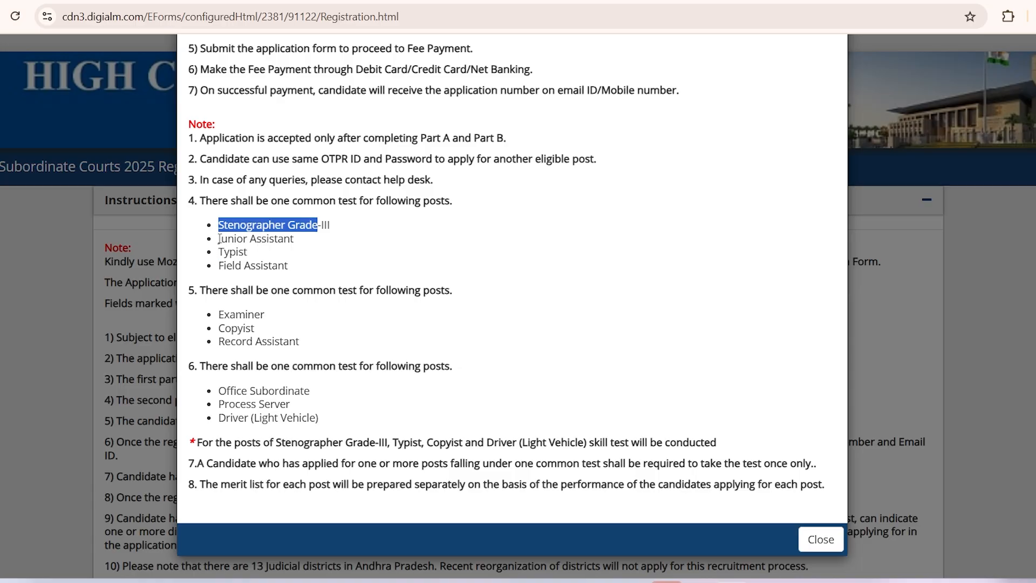
pyautogui.moveTo(219, 238); pyautogui.dragTo(298, 238)
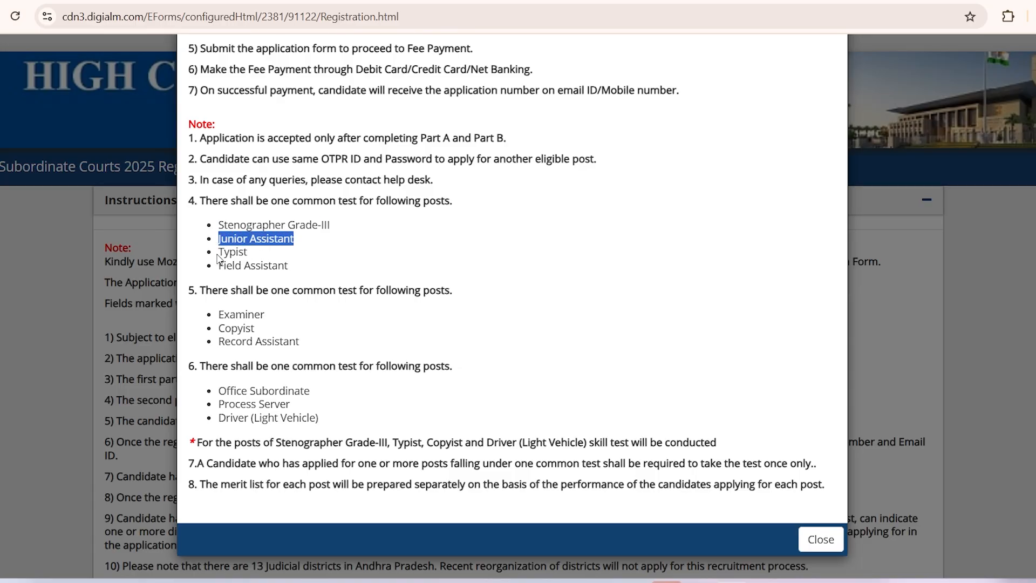
pyautogui.moveTo(218, 252); pyautogui.dragTo(257, 262)
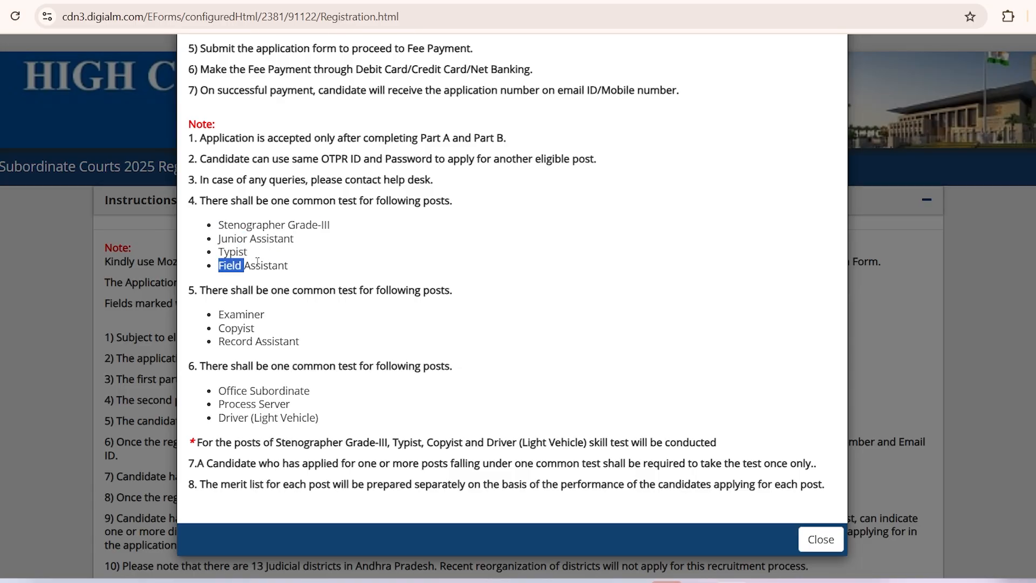
pyautogui.click(303, 263)
pyautogui.moveTo(271, 201); pyautogui.dragTo(359, 201)
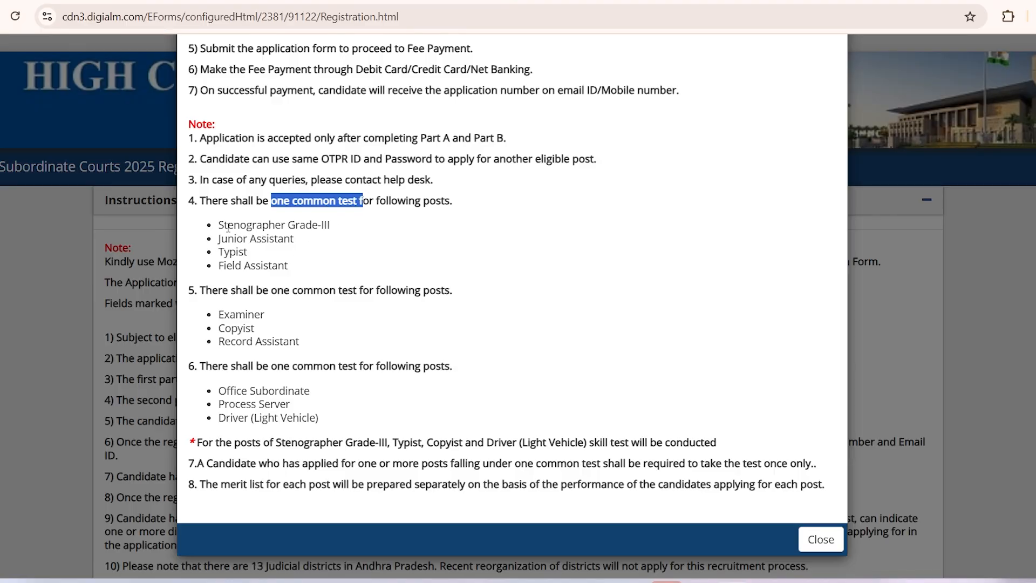
pyautogui.moveTo(227, 227); pyautogui.dragTo(232, 267)
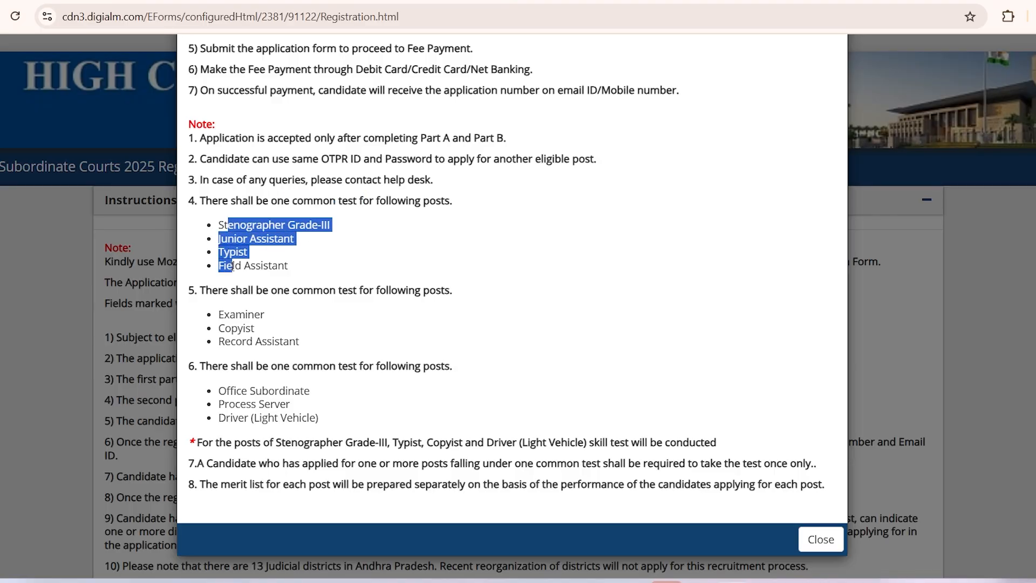
pyautogui.click(277, 261)
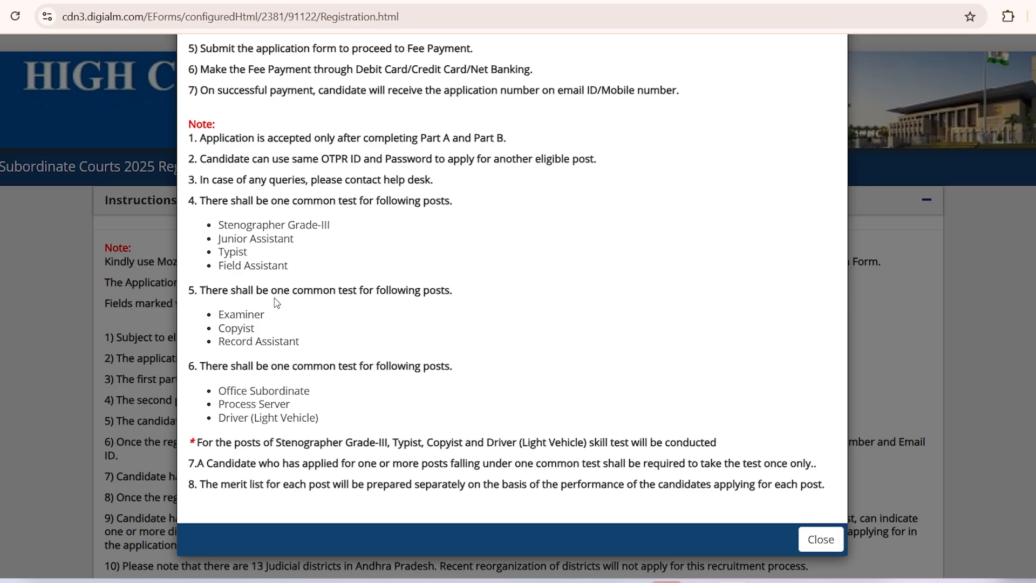
pyautogui.moveTo(222, 313); pyautogui.dragTo(284, 335)
pyautogui.click(234, 342)
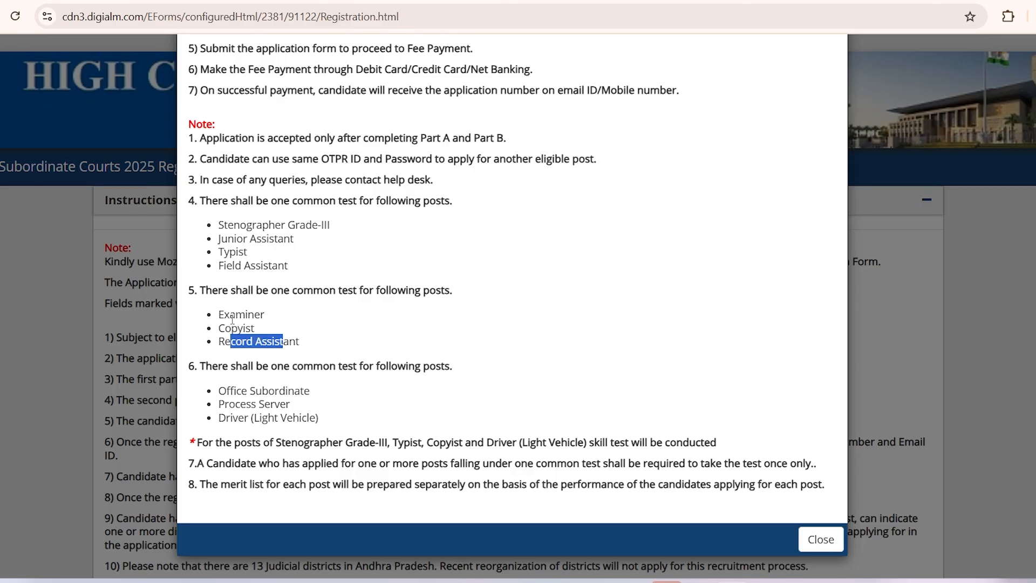
pyautogui.moveTo(259, 313); pyautogui.dragTo(255, 314)
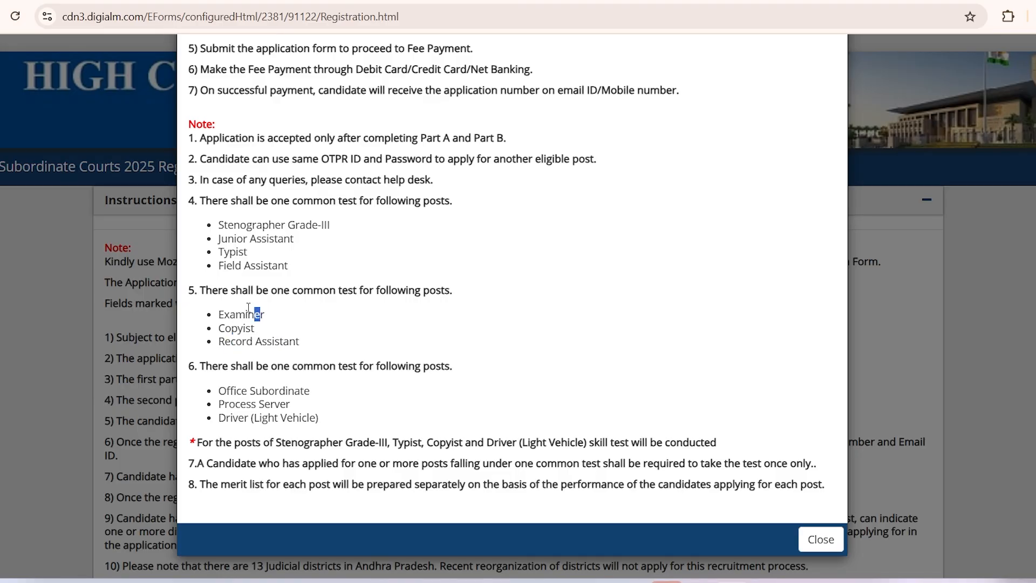
pyautogui.moveTo(219, 238); pyautogui.dragTo(274, 239)
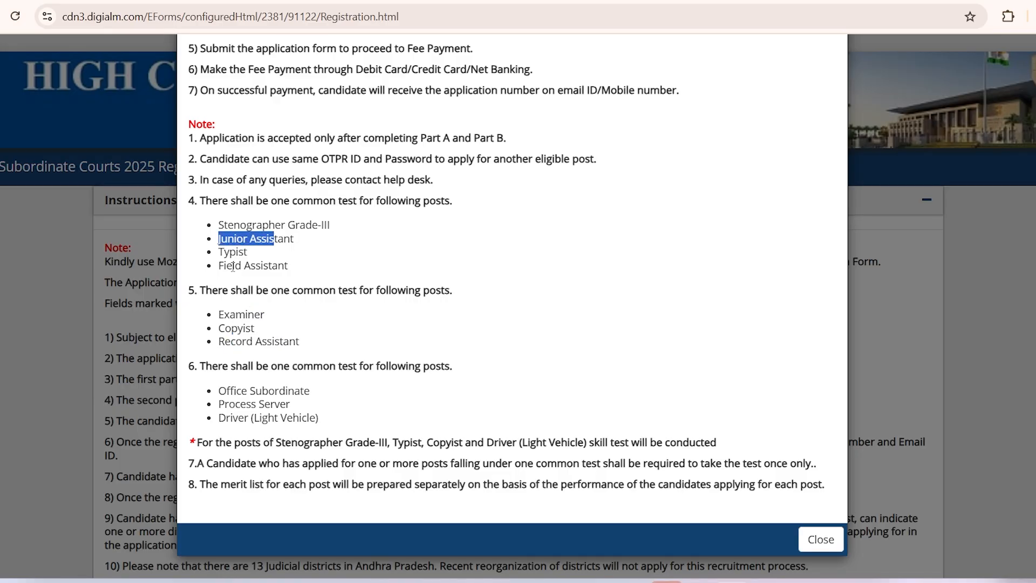
pyautogui.moveTo(226, 265); pyautogui.dragTo(285, 265)
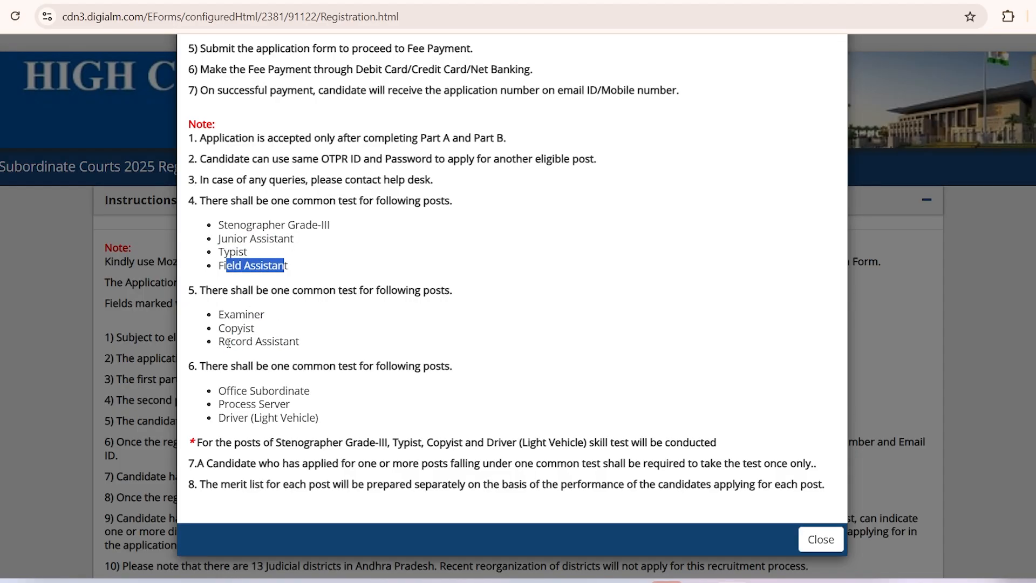
pyautogui.moveTo(229, 343); pyautogui.dragTo(296, 340)
pyautogui.click(302, 343)
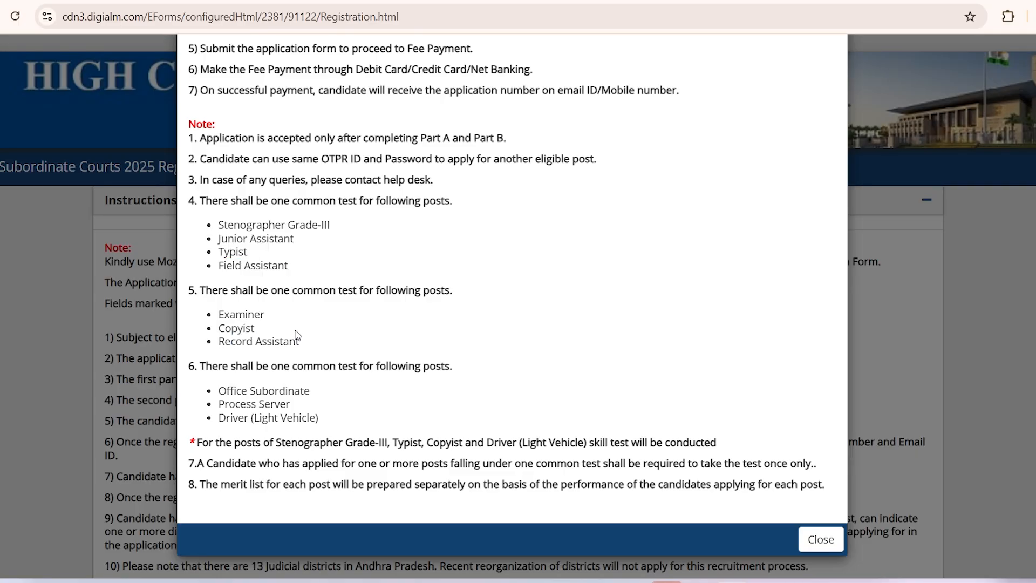
pyautogui.moveTo(227, 238); pyautogui.dragTo(270, 238)
pyautogui.moveTo(224, 265); pyautogui.dragTo(261, 265)
pyautogui.click(222, 245)
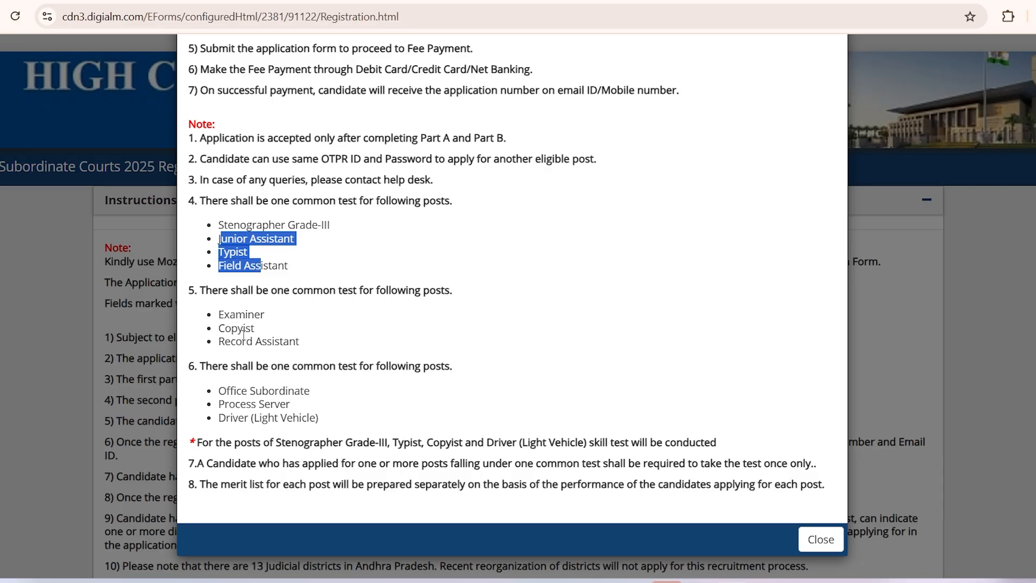
pyautogui.moveTo(230, 345); pyautogui.dragTo(283, 341)
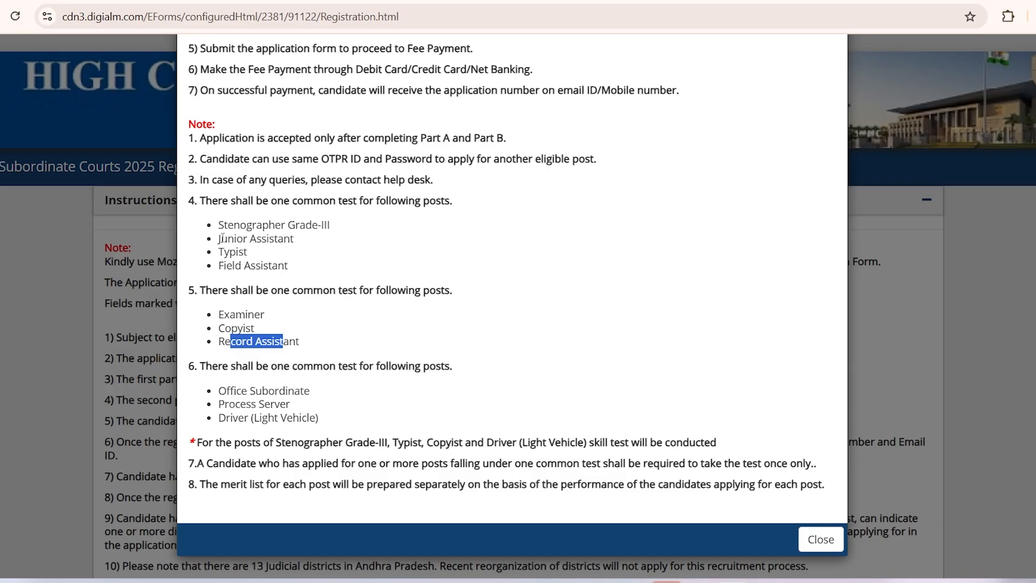
pyautogui.moveTo(222, 237); pyautogui.dragTo(264, 269)
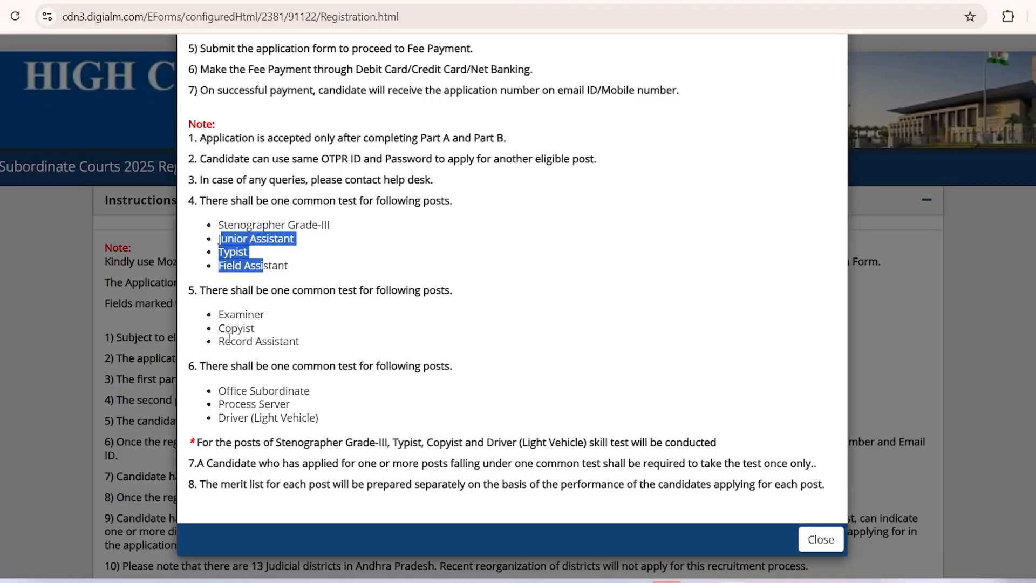
pyautogui.moveTo(225, 342); pyautogui.dragTo(278, 343)
pyautogui.click(290, 338)
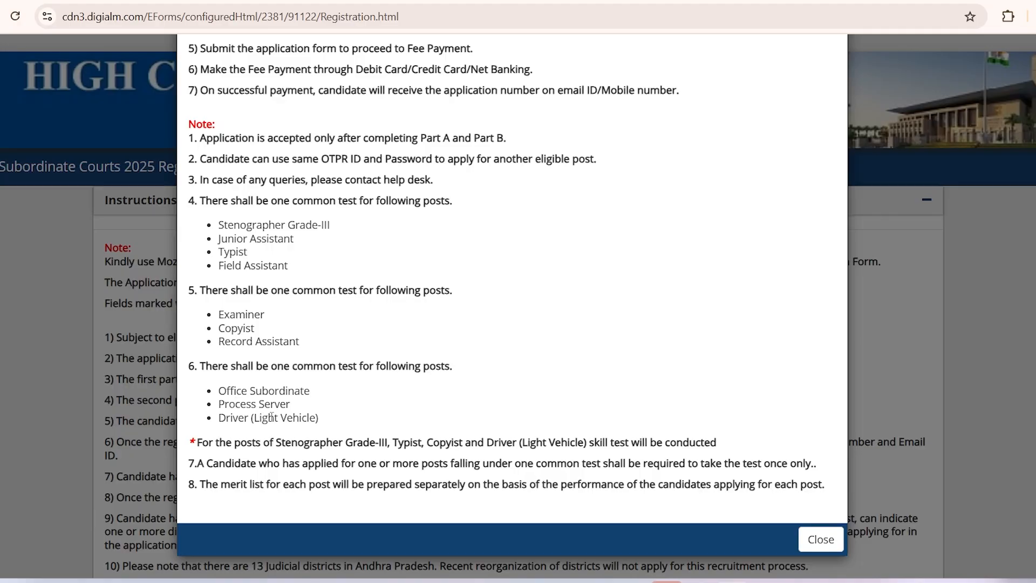
pyautogui.moveTo(232, 423); pyautogui.dragTo(285, 431)
pyautogui.moveTo(229, 392); pyautogui.dragTo(270, 420)
pyautogui.click(231, 408)
pyautogui.moveTo(219, 444); pyautogui.dragTo(508, 447)
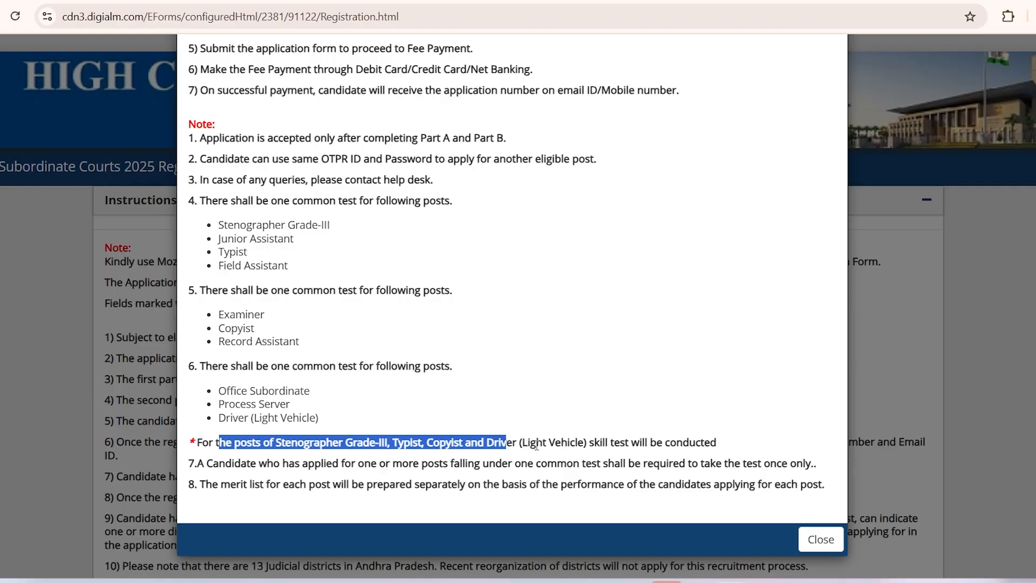
pyautogui.click(538, 445)
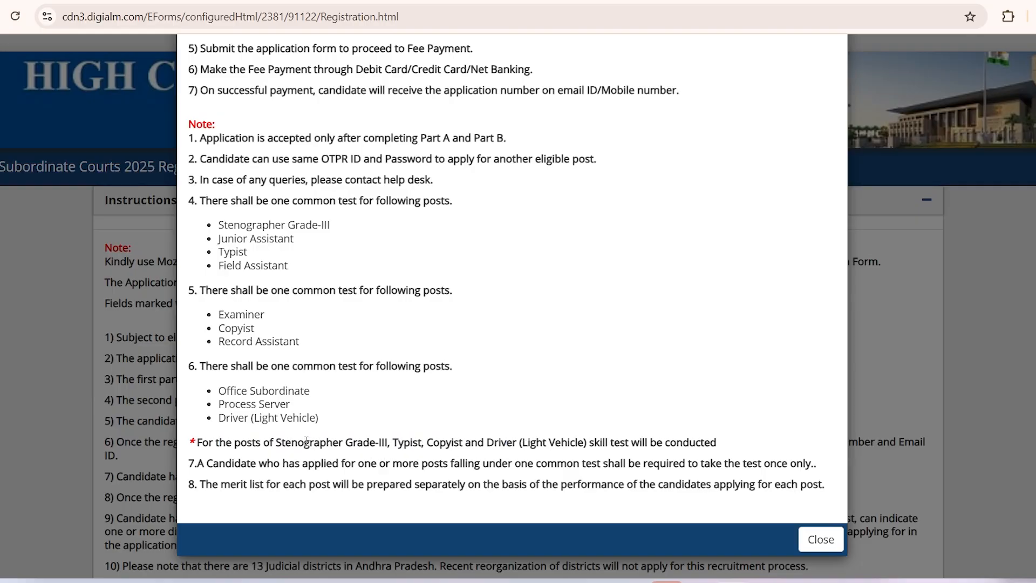
pyautogui.moveTo(276, 444); pyautogui.dragTo(607, 441)
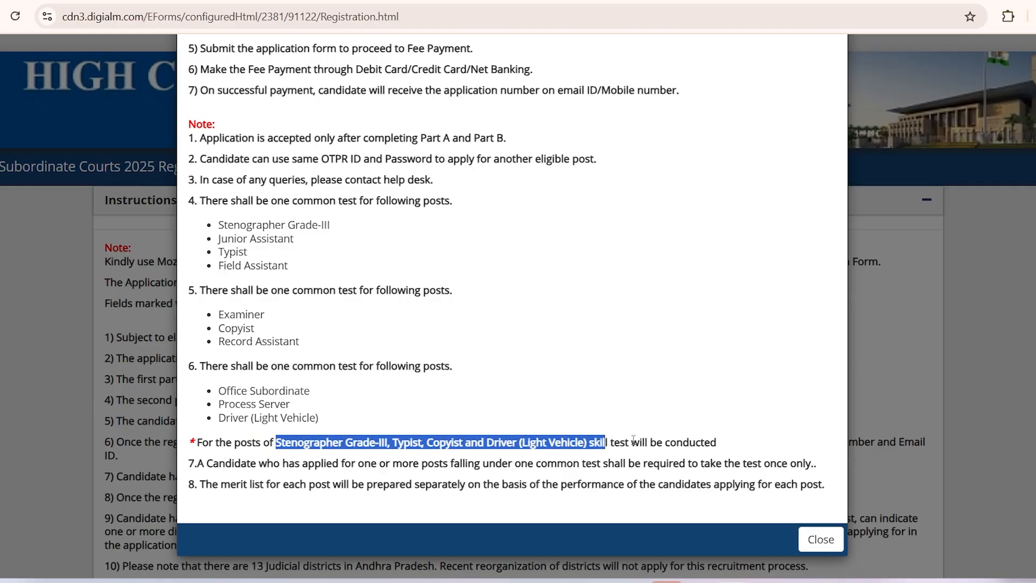
pyautogui.click(633, 440)
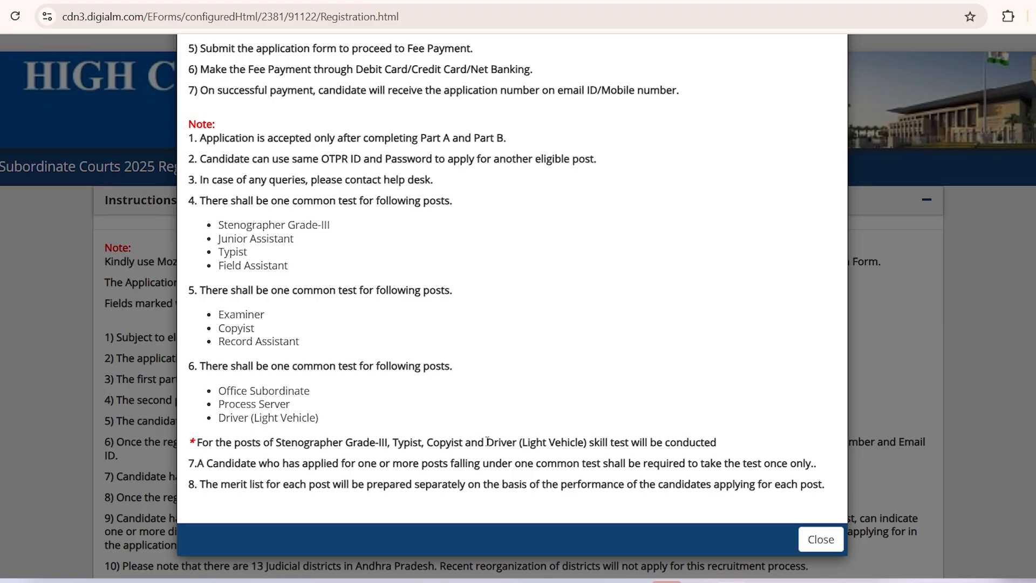
pyautogui.moveTo(488, 442); pyautogui.dragTo(556, 444)
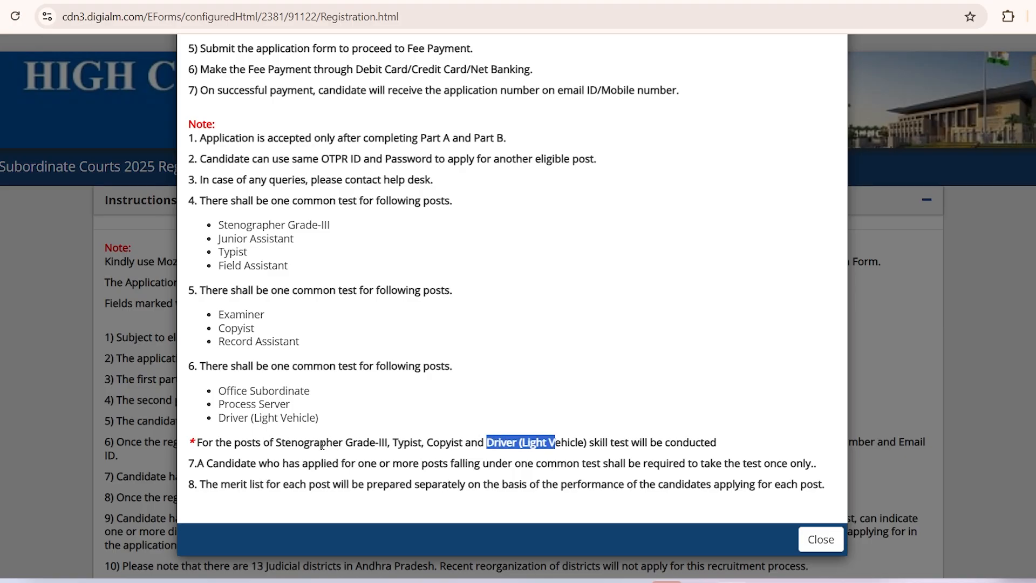
pyautogui.moveTo(291, 442); pyautogui.dragTo(452, 442)
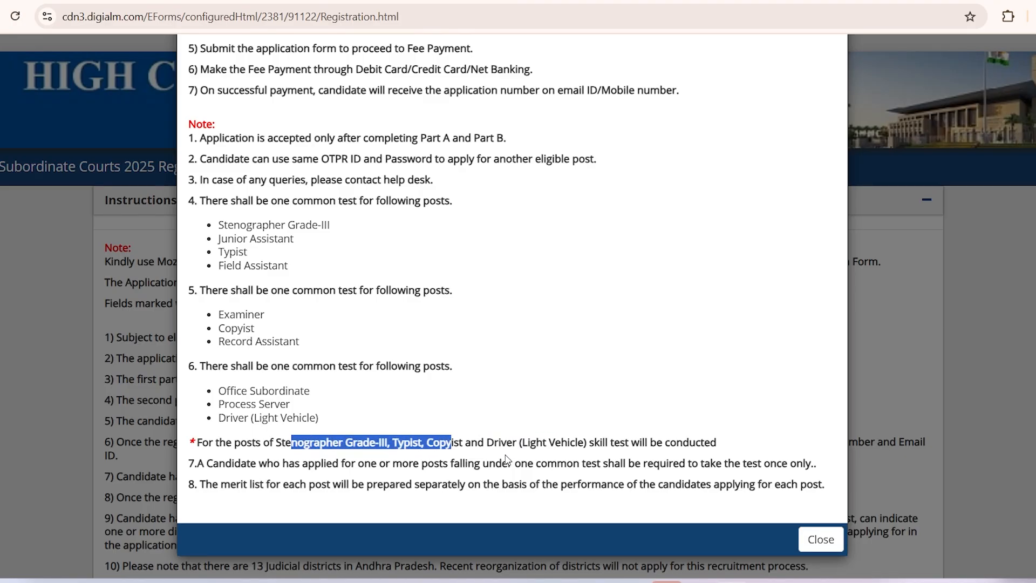
pyautogui.click(555, 456)
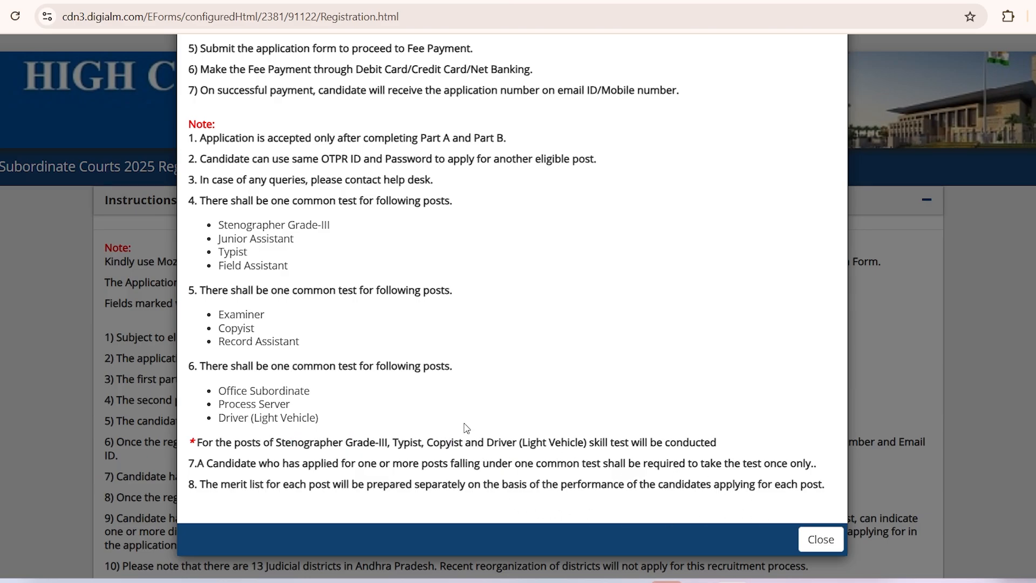
pyautogui.scroll(9, 467, 428)
pyautogui.scroll(-9, 466, 428)
# Step: Close the Instructions and Consent notices and scroll to the Name field with its SSC-certificate wording
pyautogui.click(821, 539)
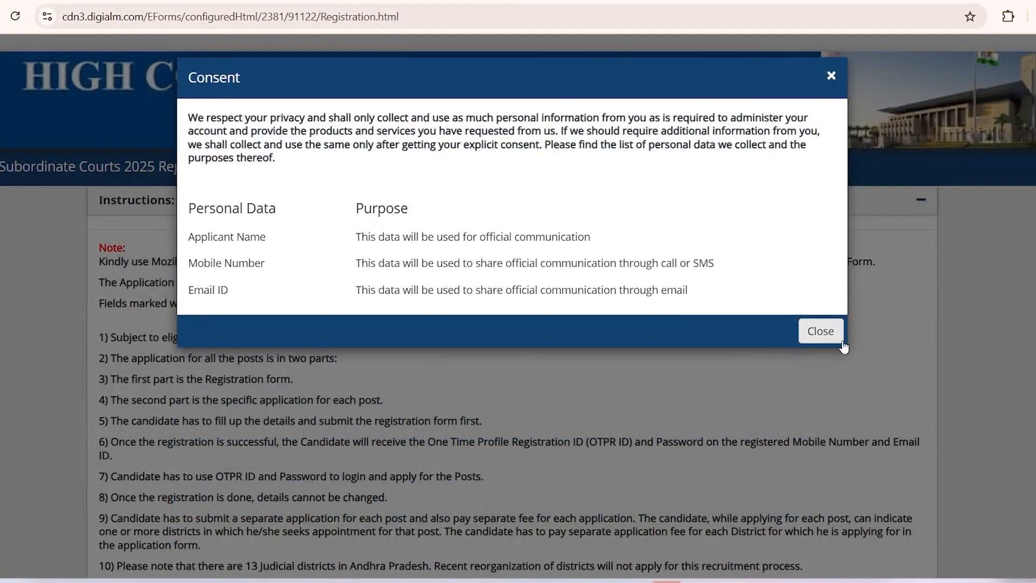
pyautogui.click(820, 332)
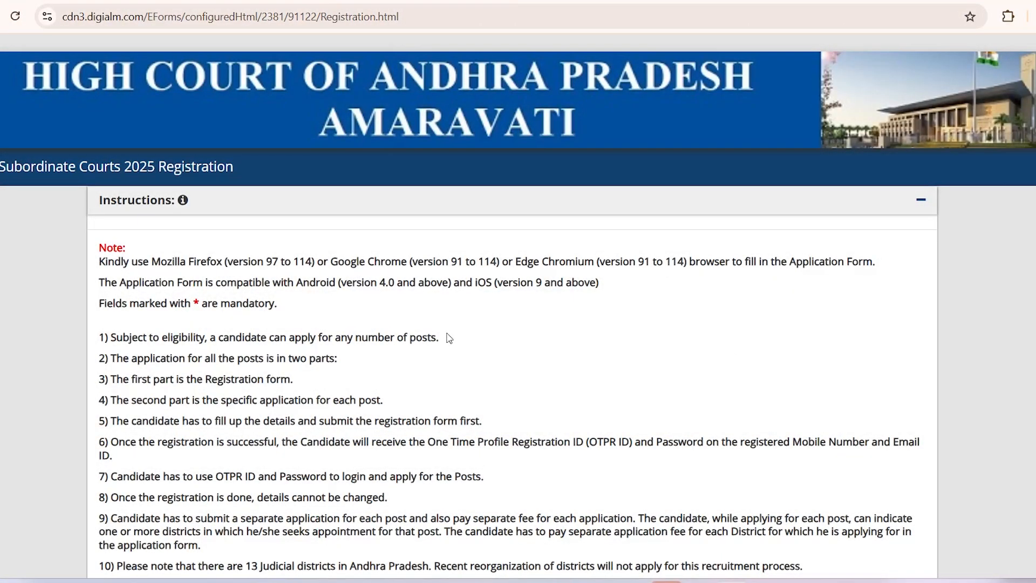
pyautogui.scroll(-8, 447, 338)
pyautogui.scroll(-1, 447, 340)
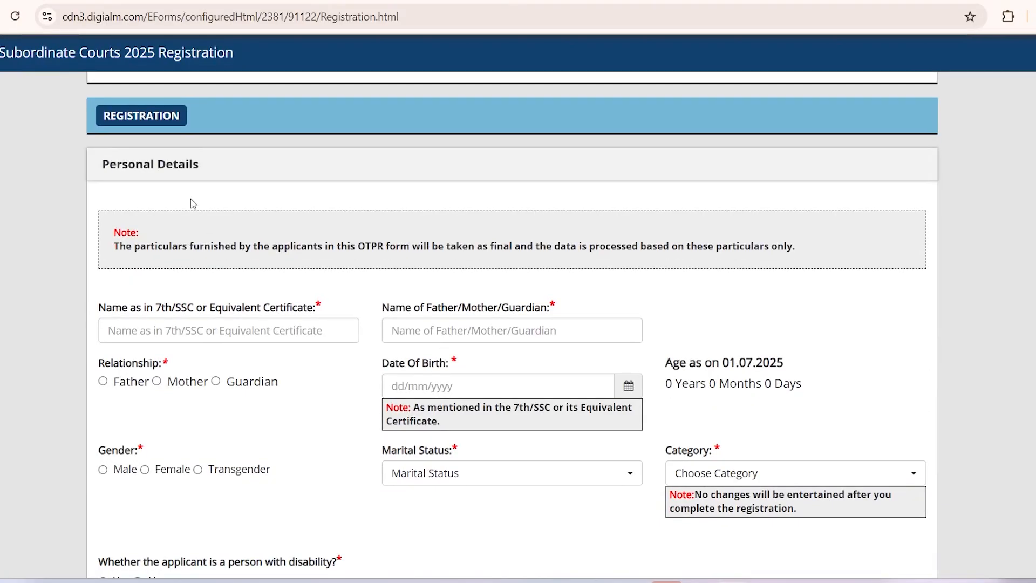
pyautogui.scroll(-1, 291, 372)
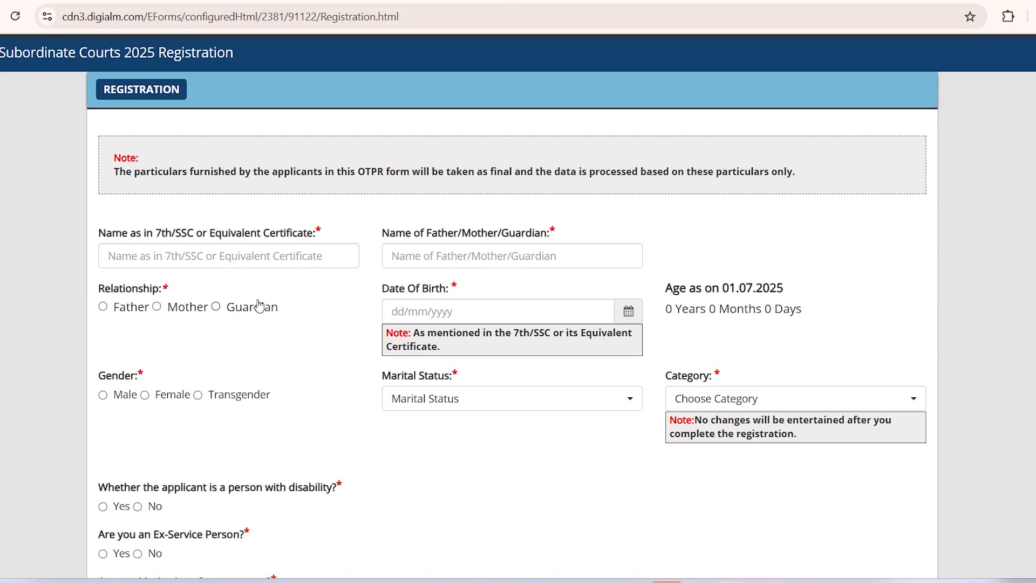
pyautogui.click(241, 259)
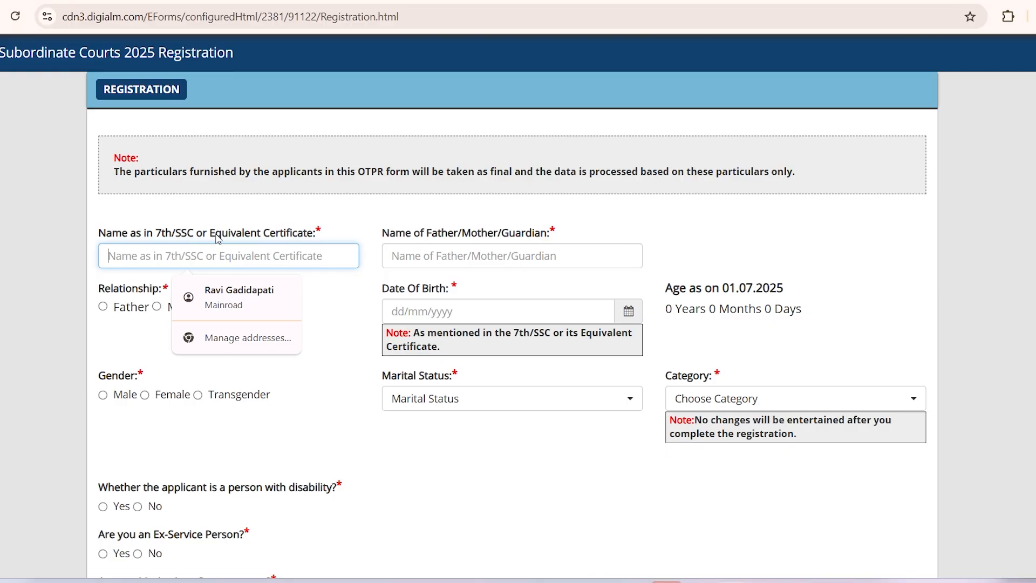
pyautogui.moveTo(155, 233); pyautogui.dragTo(281, 236)
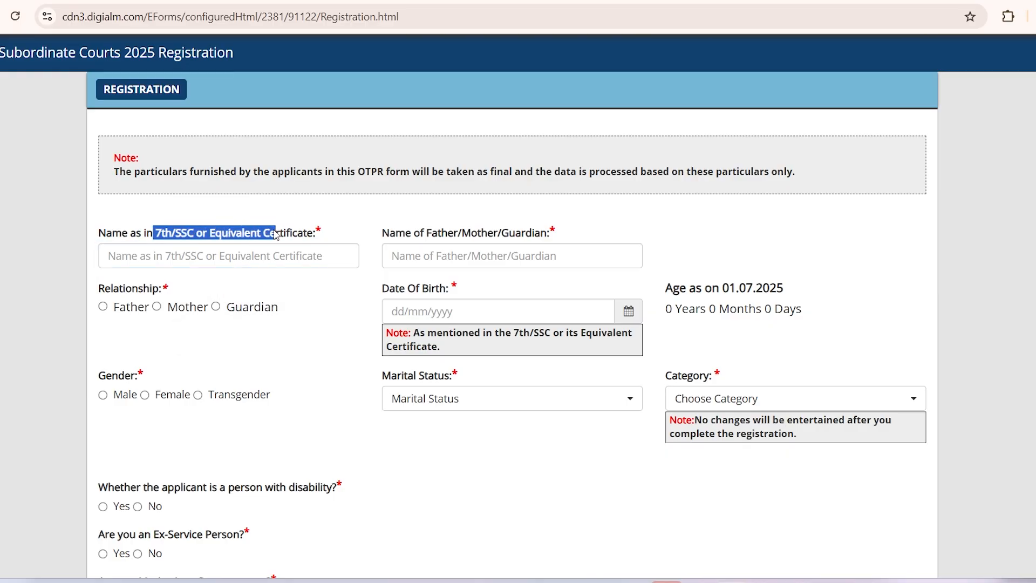
pyautogui.click(279, 256)
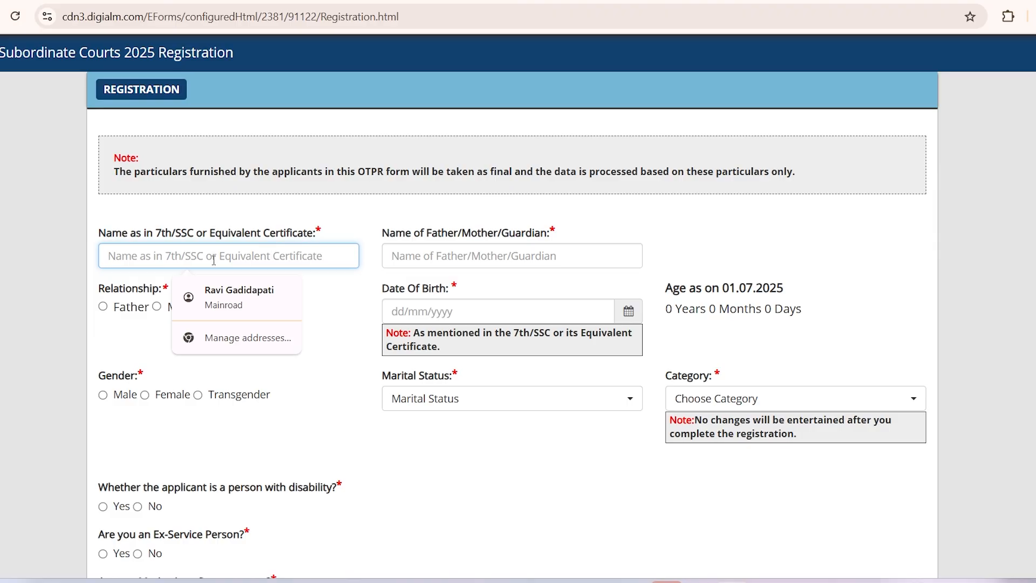
# Step: Zoom the page to 150% and enter the candidate's name as on the SSC certificate
pyautogui.hotkey('ctrl', '+')
pyautogui.hotkey('ctrl', '+')
pyautogui.hotkey('ctrl', '+')
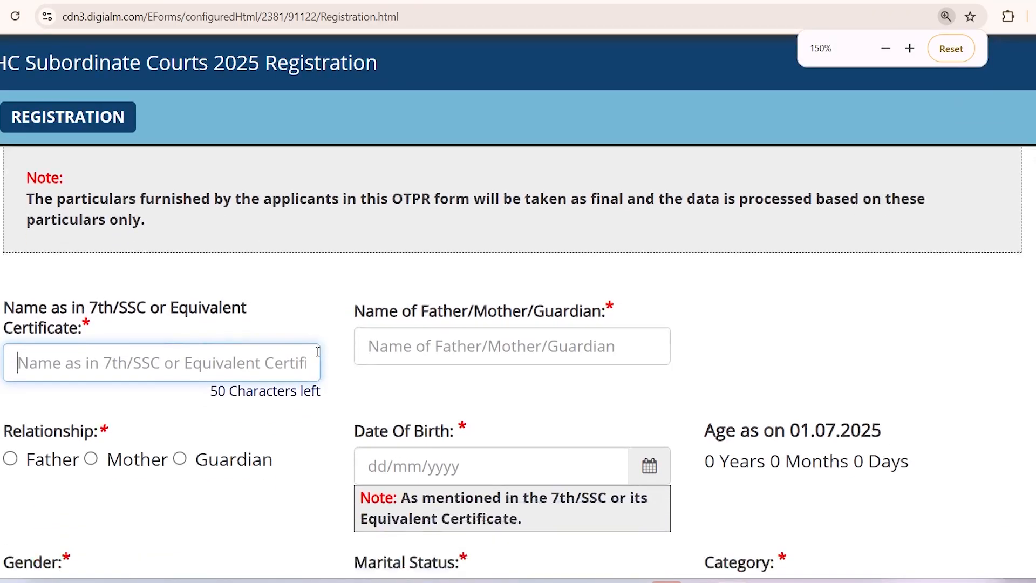
pyautogui.scroll(-1, 318, 351)
pyautogui.click(160, 292)
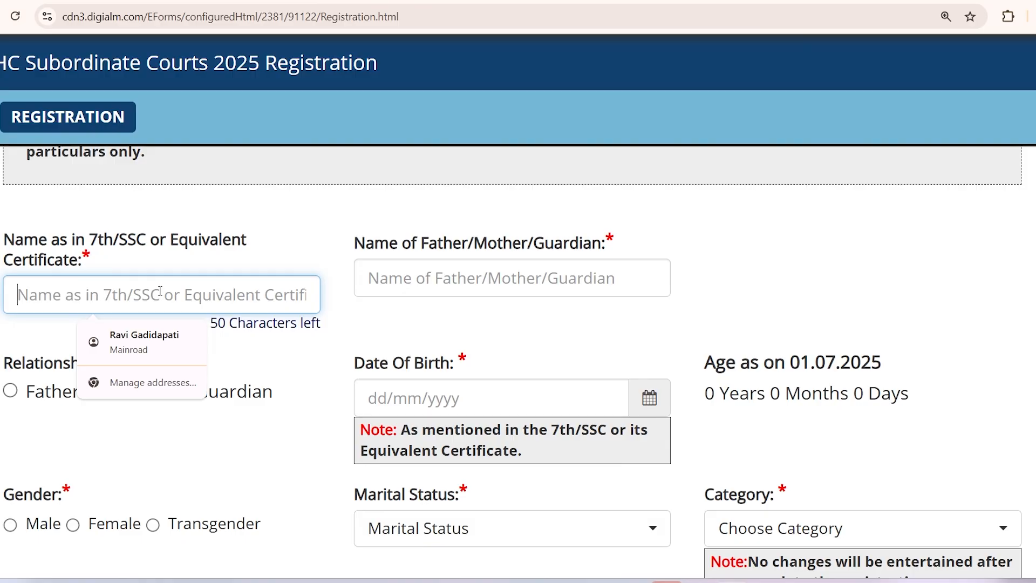
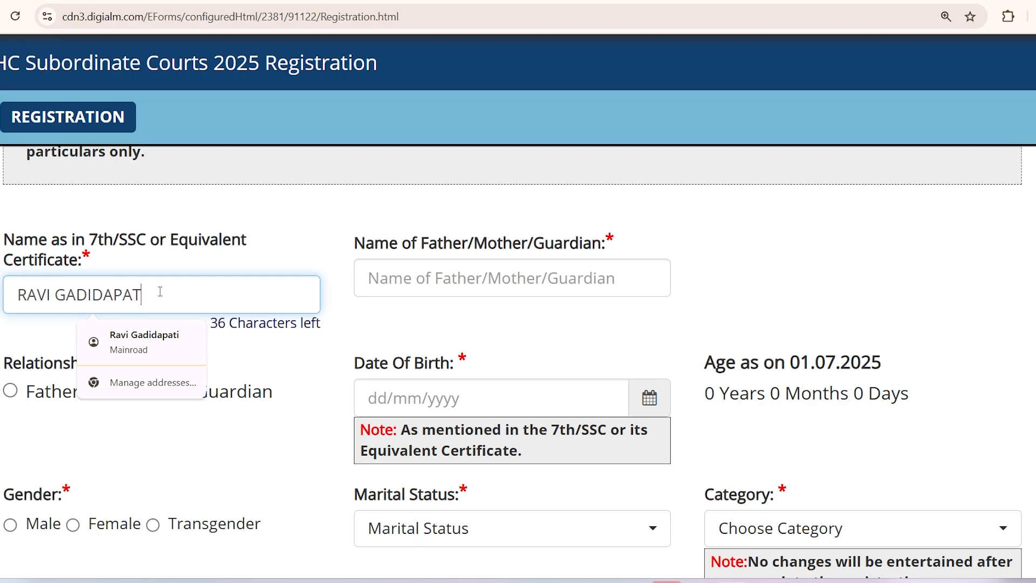
# Step: Enter the father's name in the Father/Mother/Guardian field
pyautogui.click(501, 280)
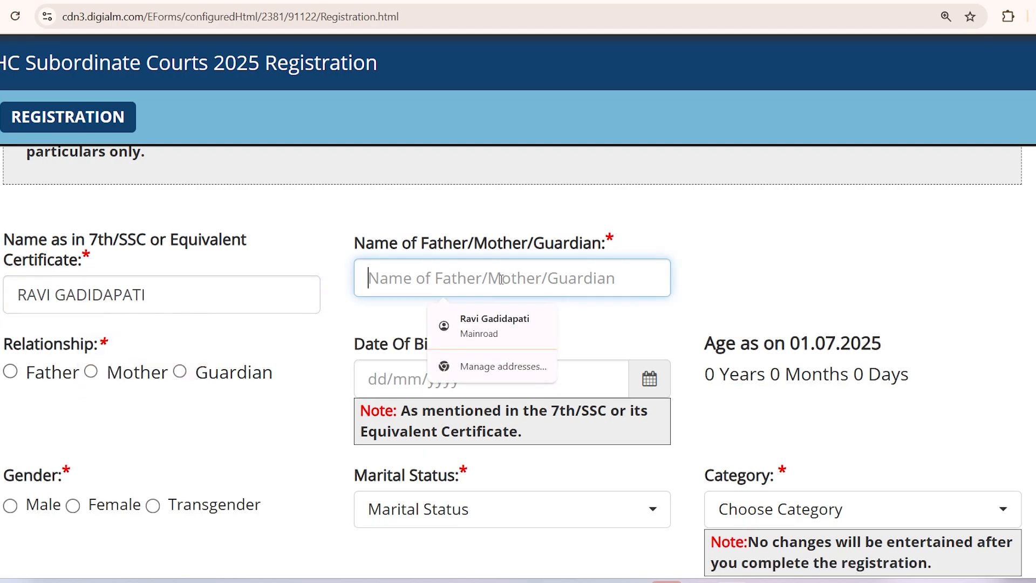
pyautogui.write('SUBBARAO')
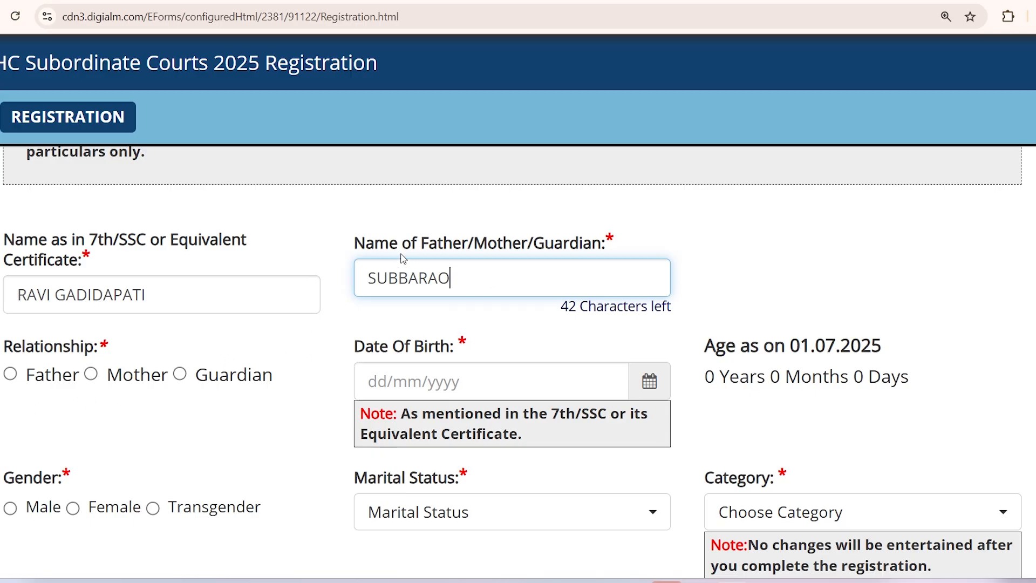
pyautogui.moveTo(377, 249); pyautogui.dragTo(483, 257)
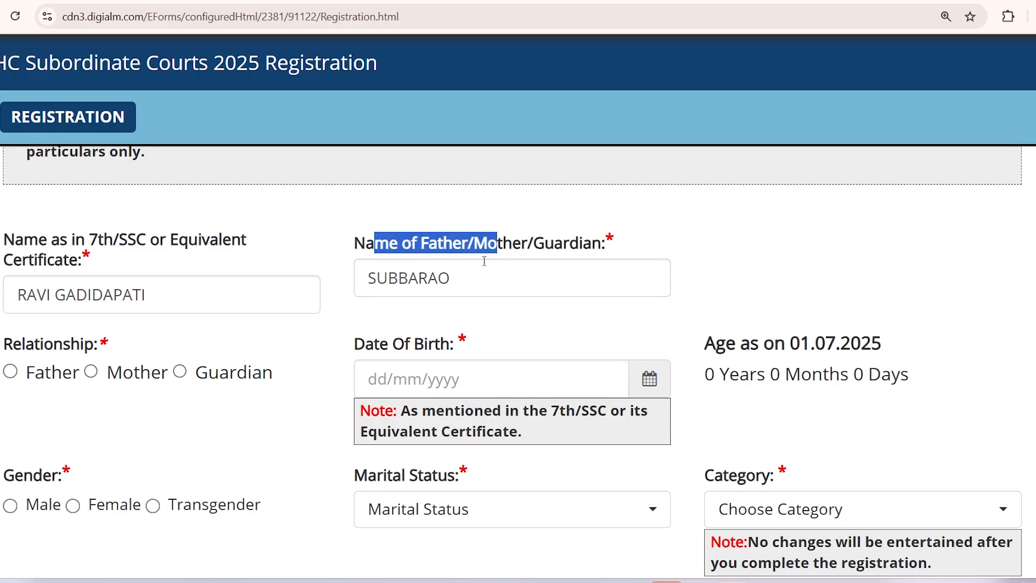
pyautogui.click(465, 271)
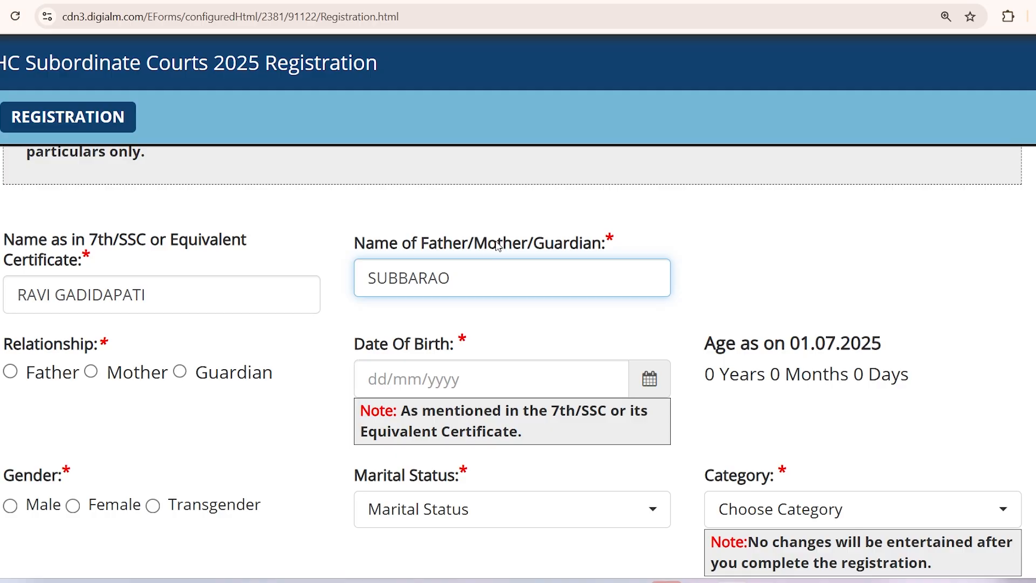
pyautogui.moveTo(421, 244); pyautogui.dragTo(503, 244)
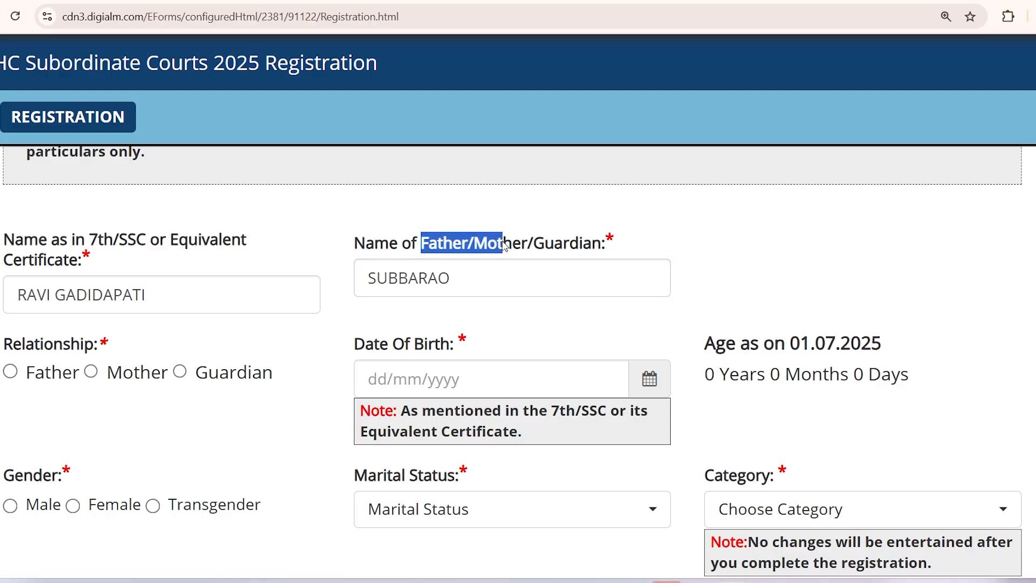
# Step: Mark the relationship as Father, pick 5 May 1994 as date of birth, and zoom to 125%
pyautogui.click(410, 282)
pyautogui.click(11, 372)
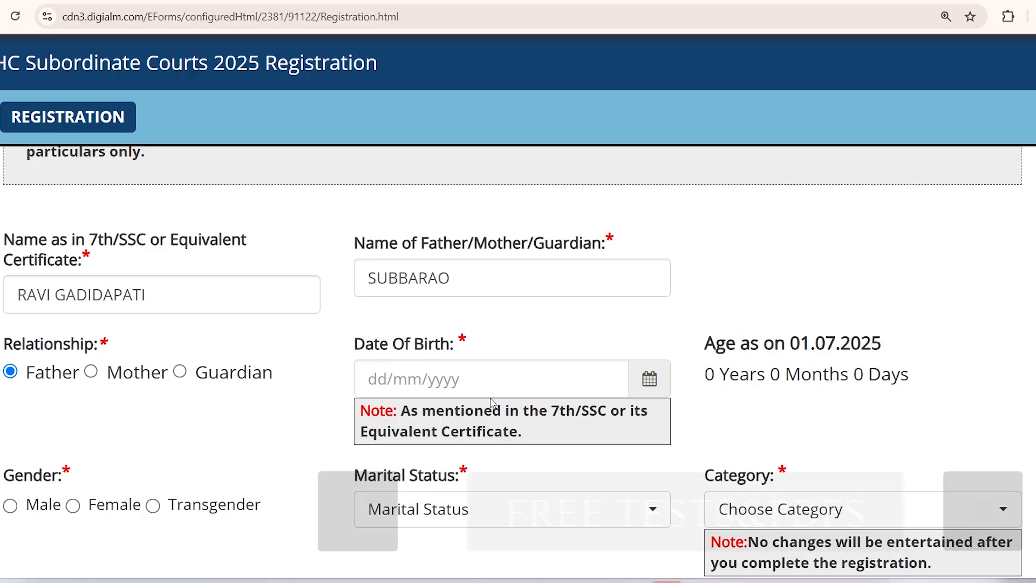
pyautogui.click(471, 380)
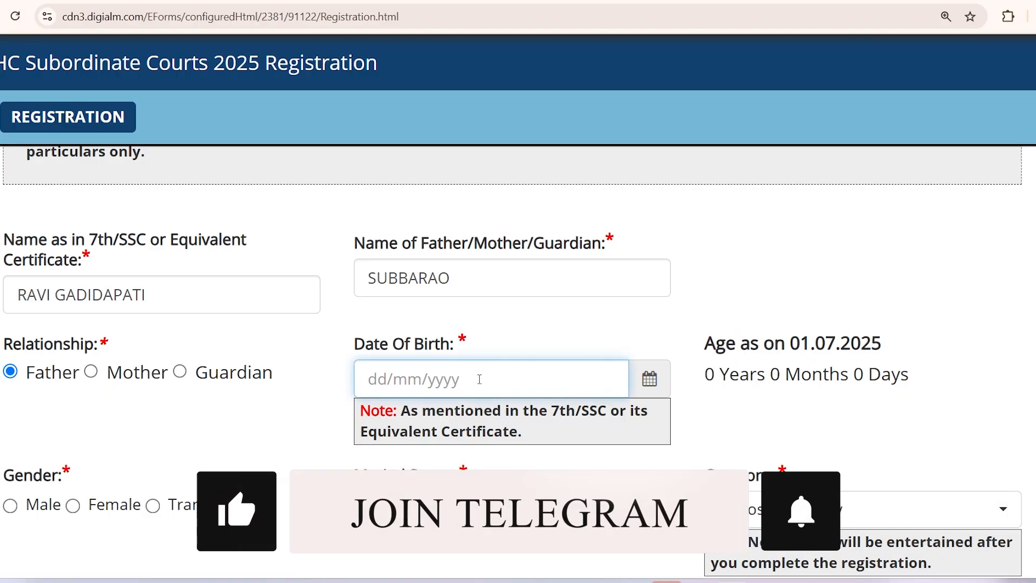
pyautogui.click(651, 380)
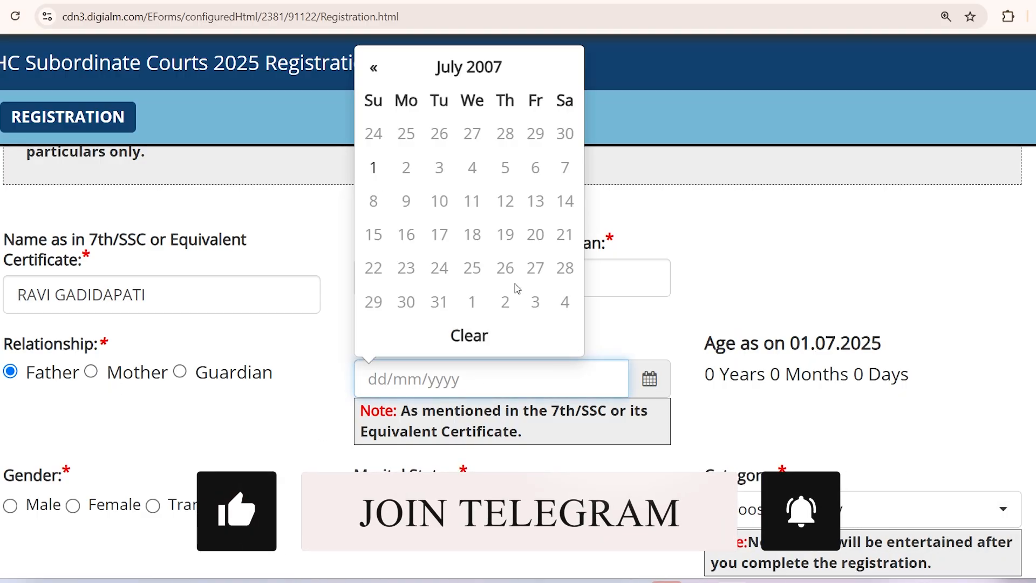
pyautogui.click(459, 63)
pyautogui.click(449, 105)
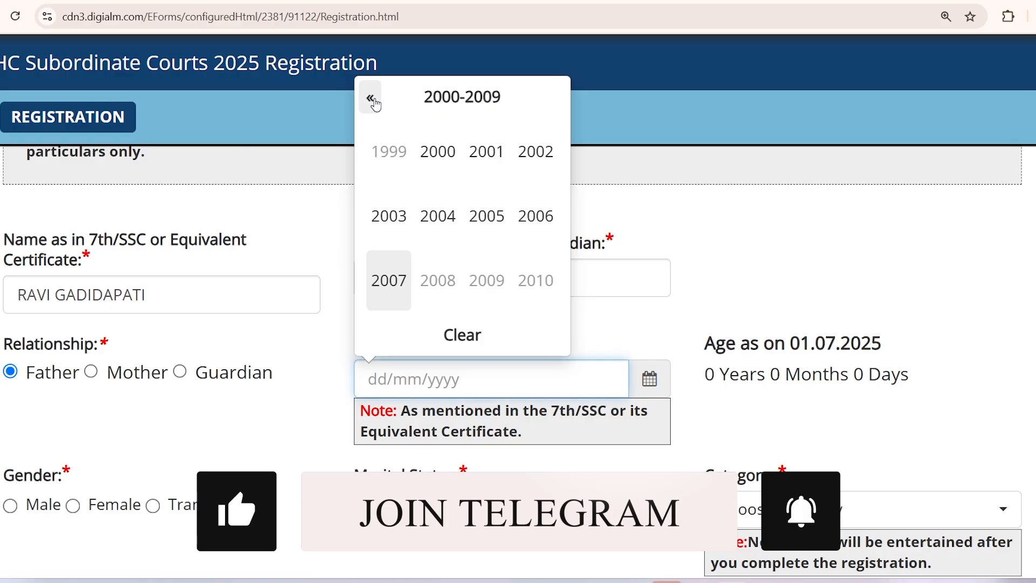
pyautogui.click(372, 101)
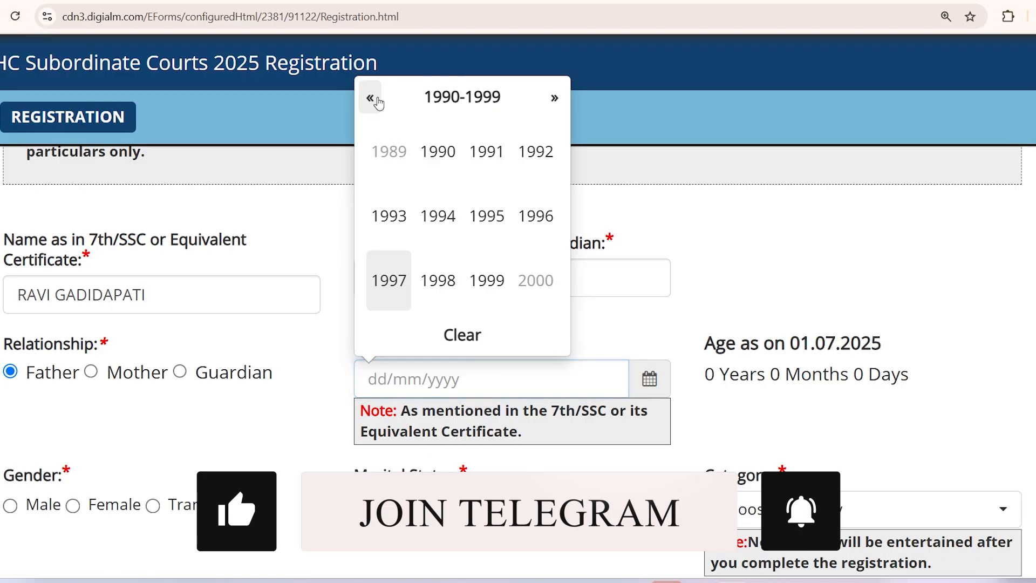
pyautogui.click(438, 218)
pyautogui.click(397, 214)
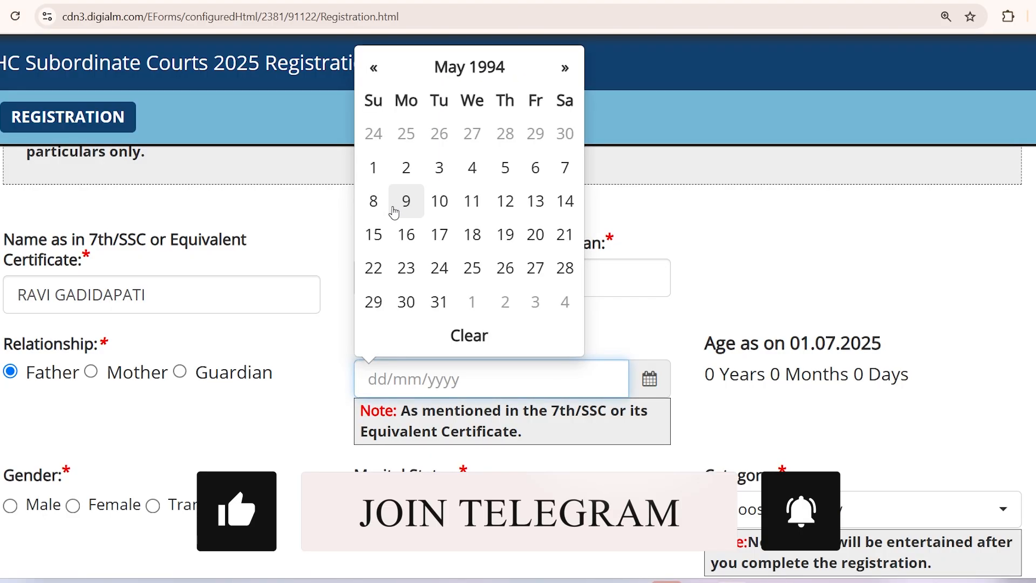
pyautogui.click(505, 179)
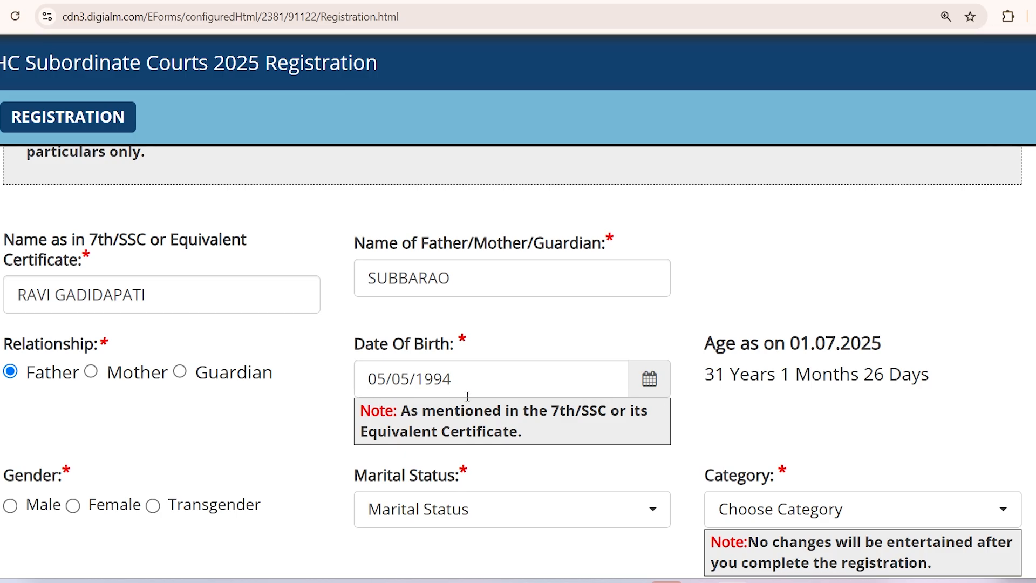
pyautogui.hotkey('ctrl', '-')
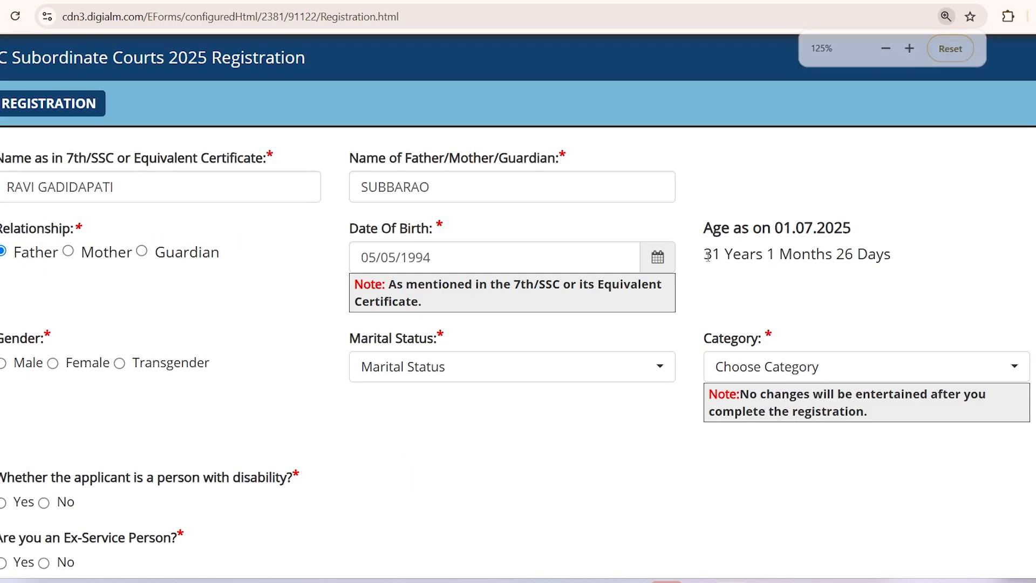
# Step: Check the computed age 31 Years 1 Months 26 Days and set Marital Status to Married
pyautogui.moveTo(707, 255); pyautogui.dragTo(846, 255)
pyautogui.click(777, 295)
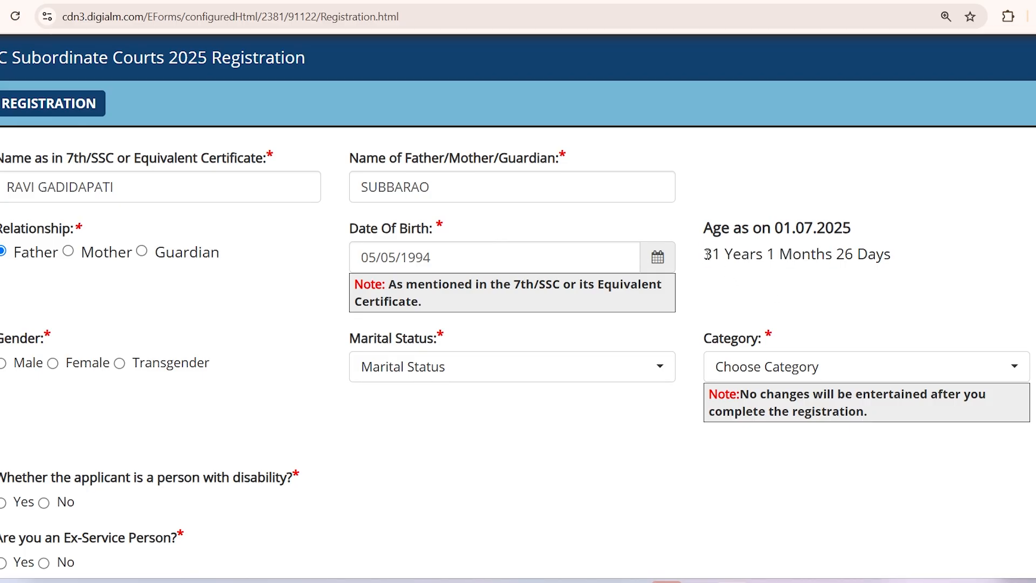
pyautogui.moveTo(707, 256); pyautogui.dragTo(821, 255)
pyautogui.click(745, 277)
pyautogui.click(430, 372)
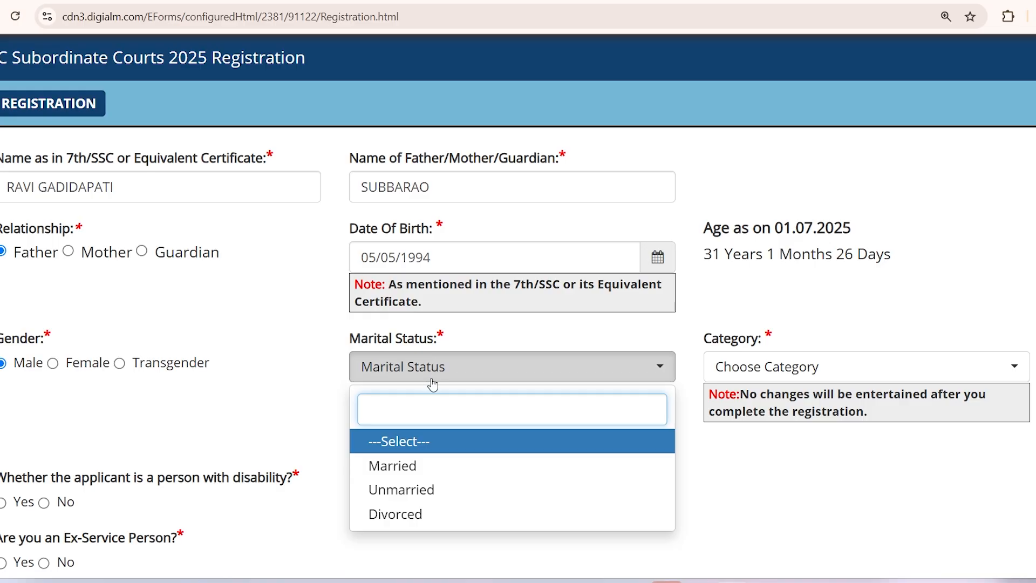
pyautogui.click(401, 473)
# Step: Confirm Married and enter the spouse's name in Name of Spouse
pyautogui.click(402, 474)
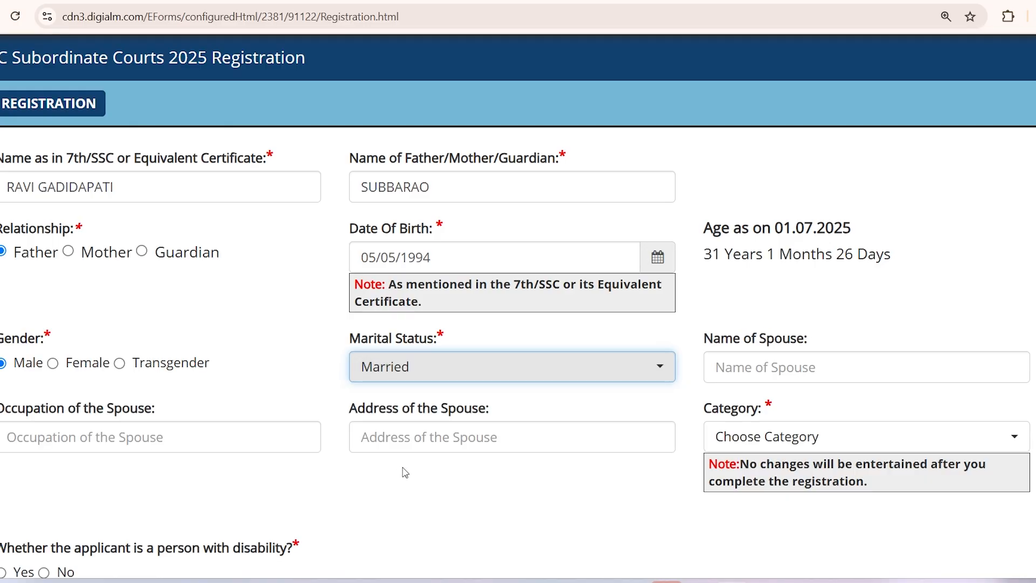
pyautogui.click(735, 366)
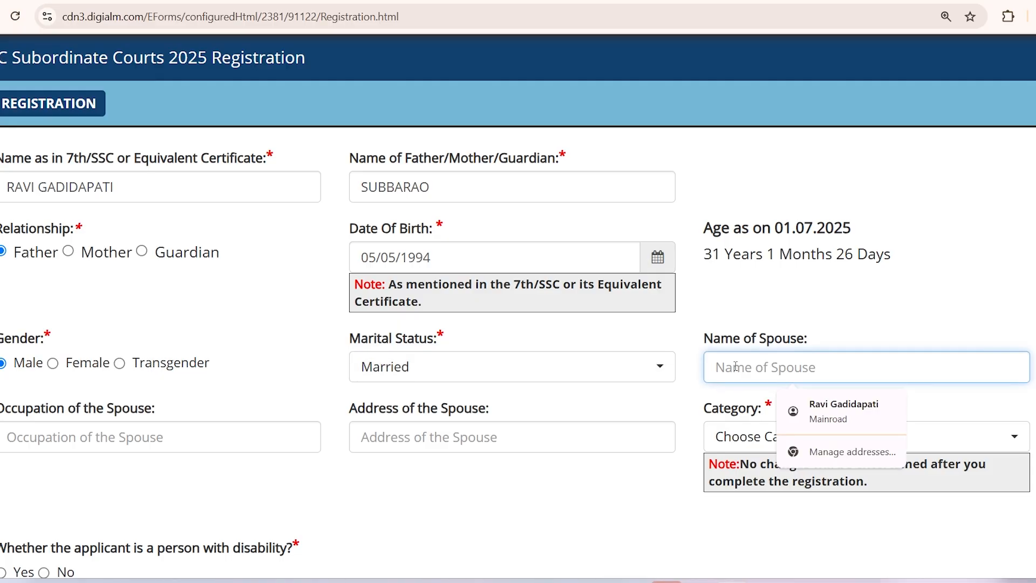
pyautogui.click(97, 437)
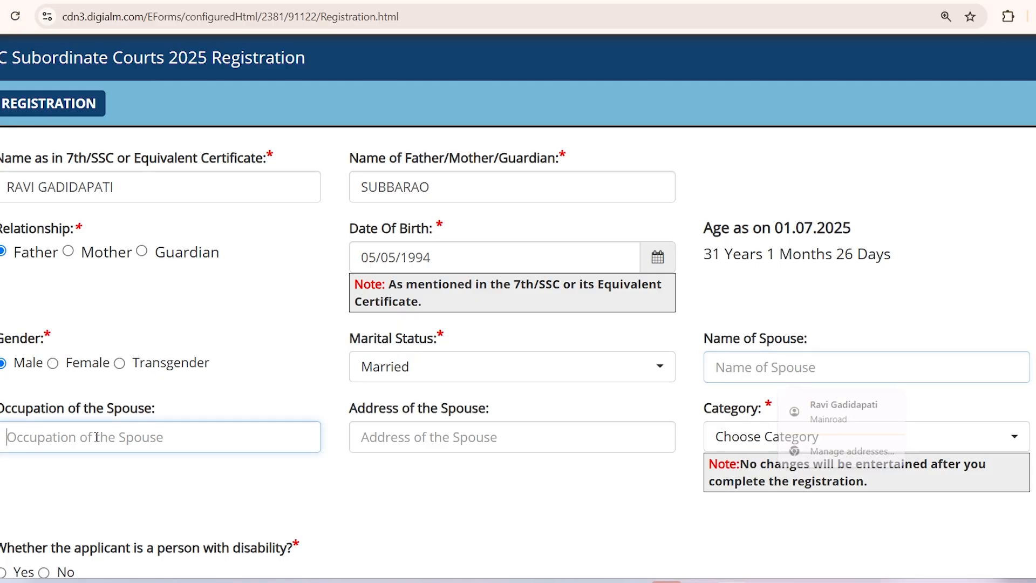
pyautogui.click(462, 440)
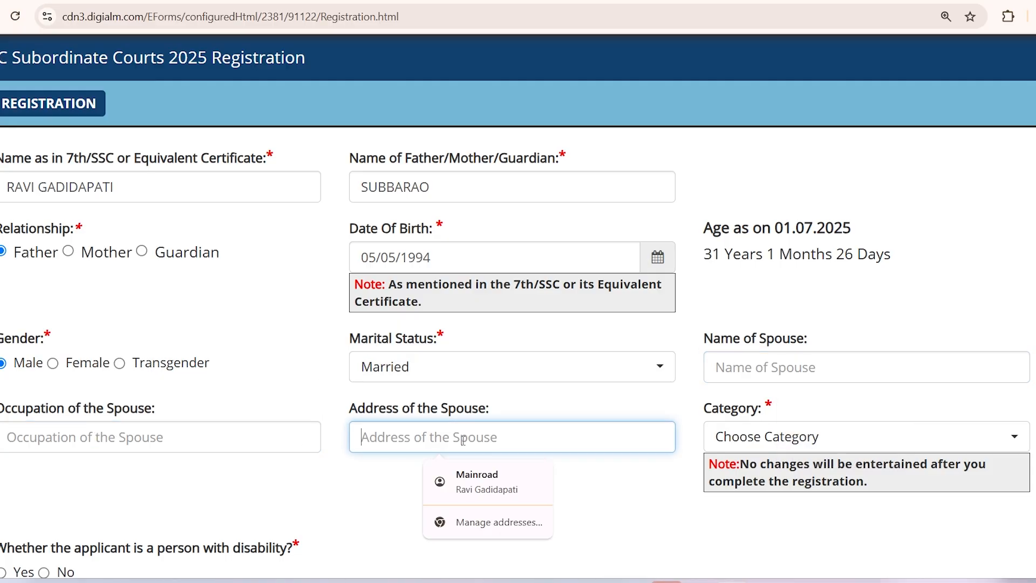
pyautogui.click(772, 368)
pyautogui.write('RANI')
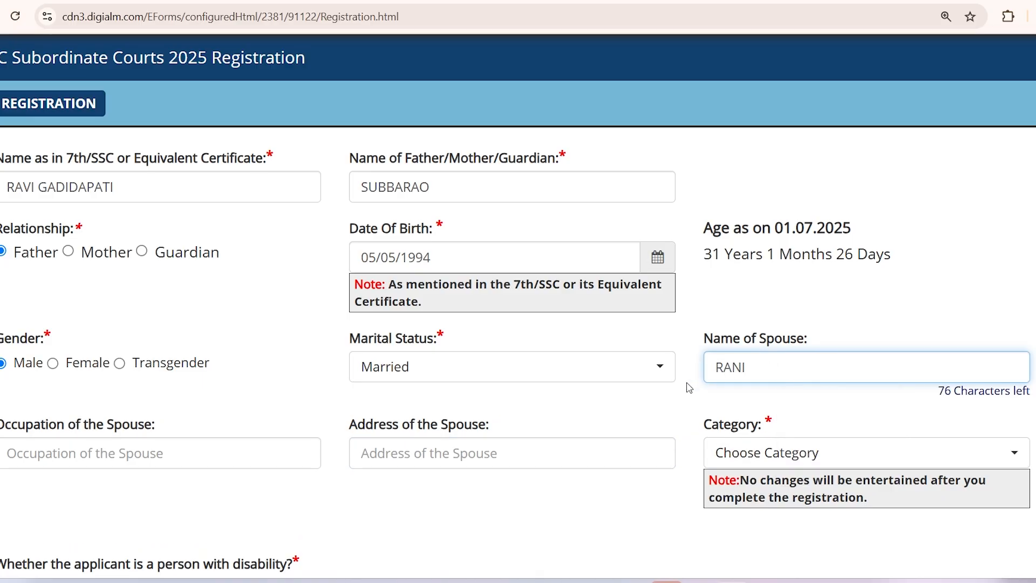
# Step: Enter HOUSEWIFE as the spouse's occupation, correcting the typos
pyautogui.click(128, 452)
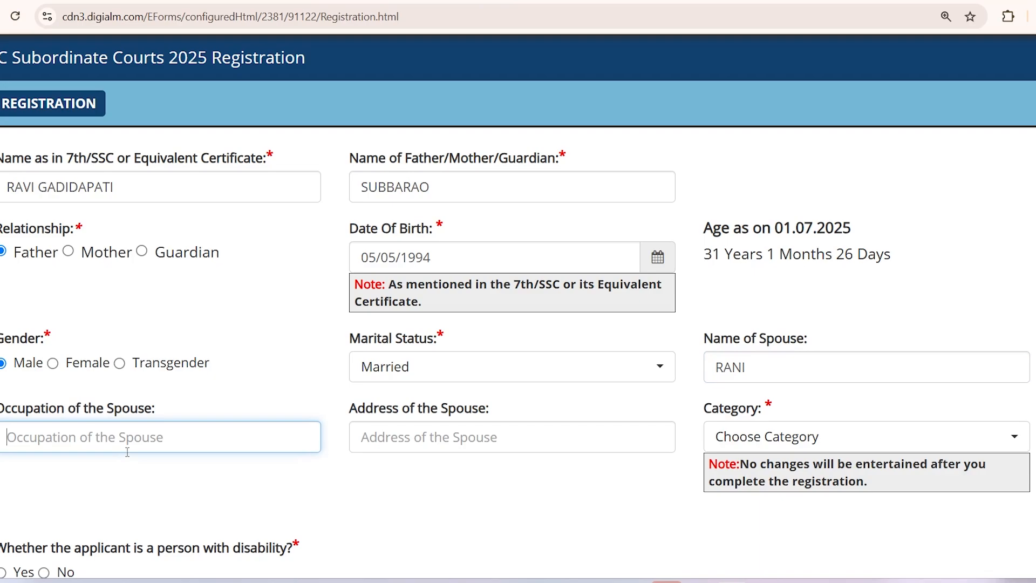
pyautogui.write('w')
pyautogui.press('BackSpace')
pyautogui.write('HOUSEWIO')
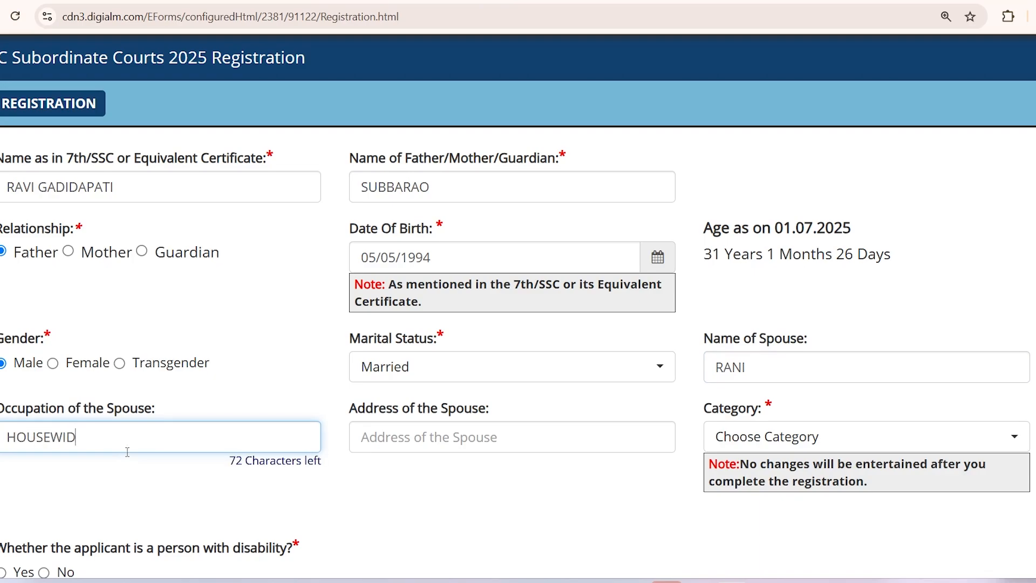
pyautogui.press('BackSpace')
pyautogui.write('FE')
# Step: Enter the spouse's street address in Address of the Spouse
pyautogui.click(390, 440)
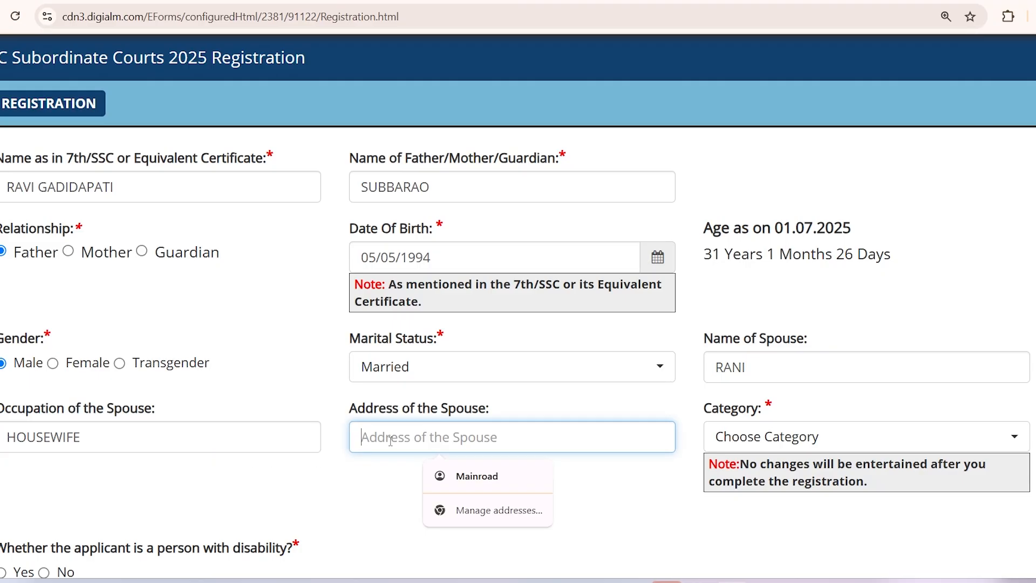
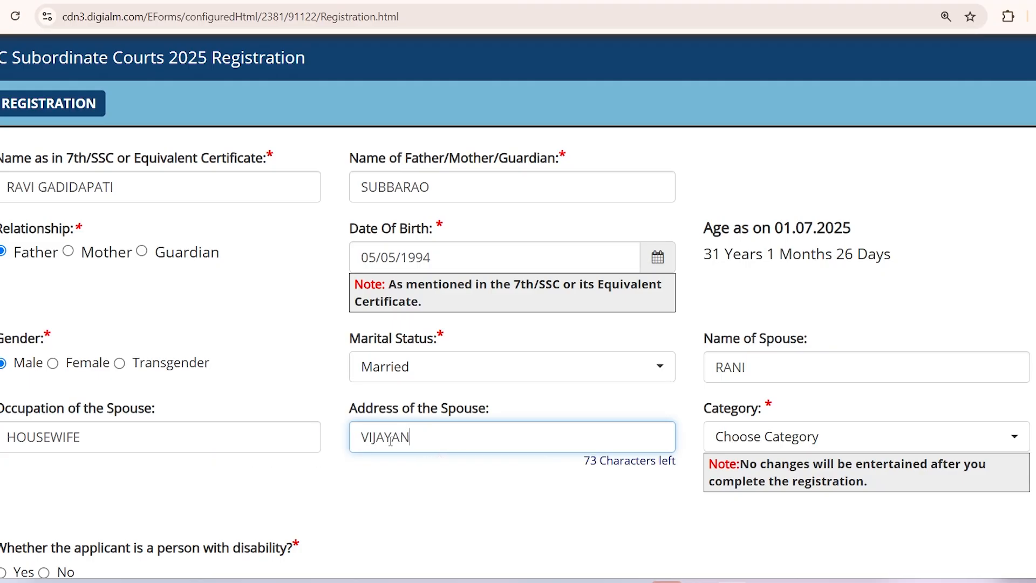
pyautogui.press('End')
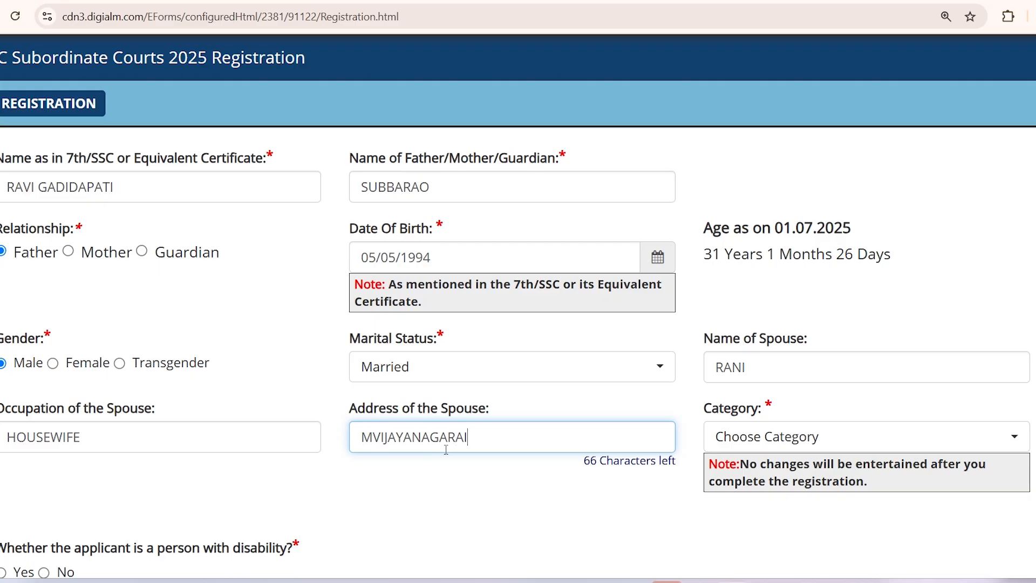
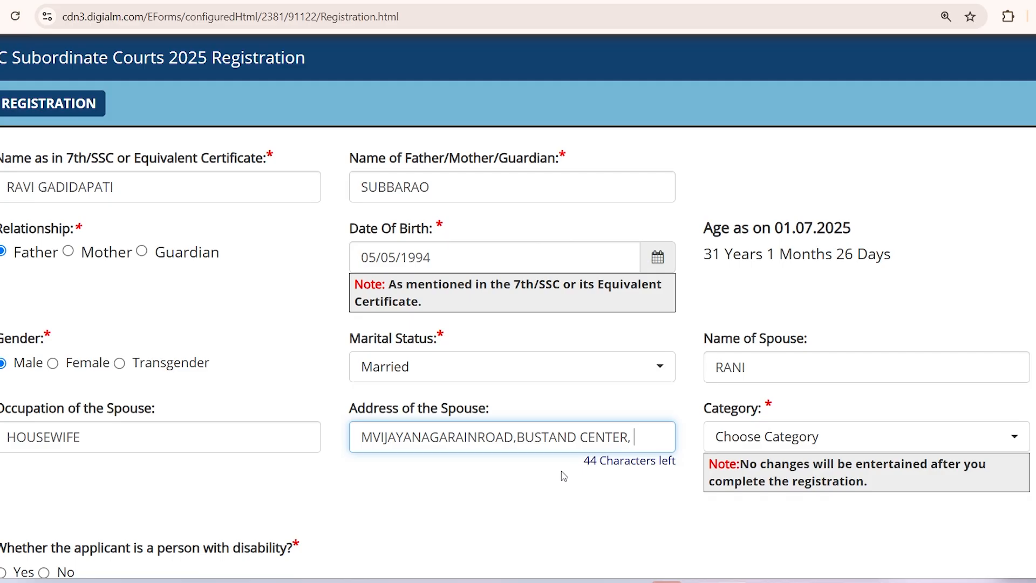
pyautogui.click(772, 436)
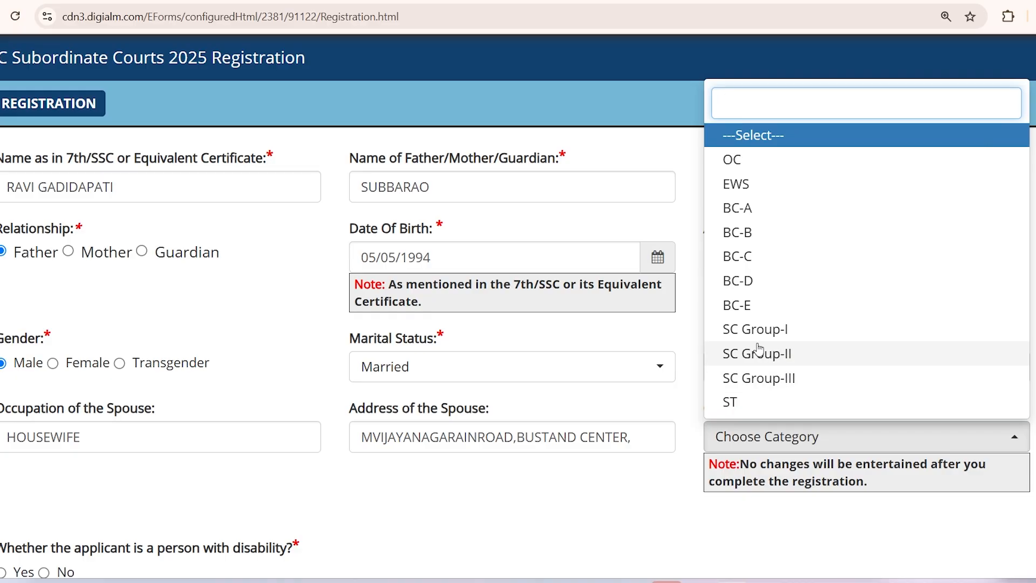
# Step: Pick OC first, then change the category to BC-E and scroll to the creamy layer question
pyautogui.click(760, 160)
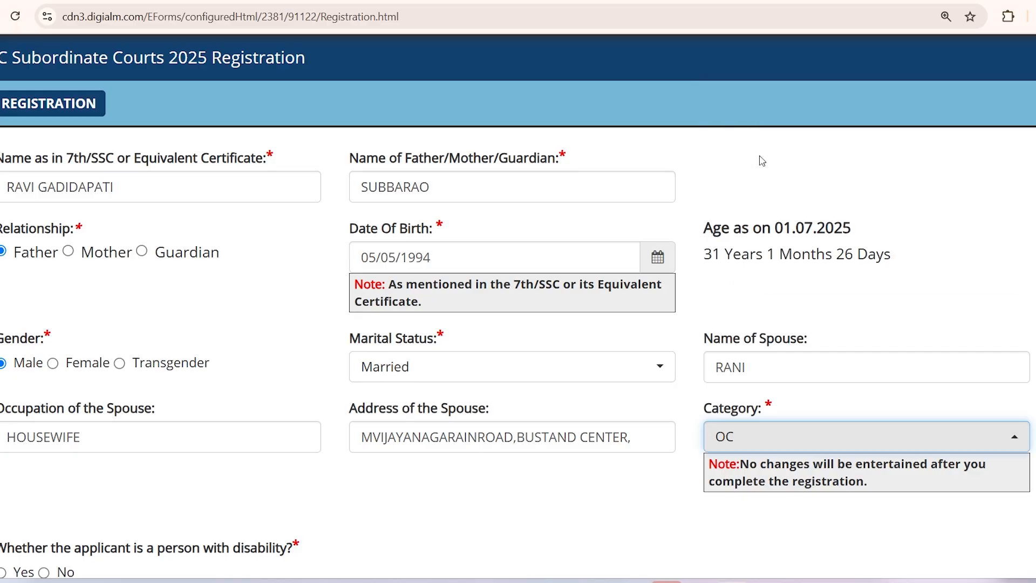
pyautogui.click(755, 435)
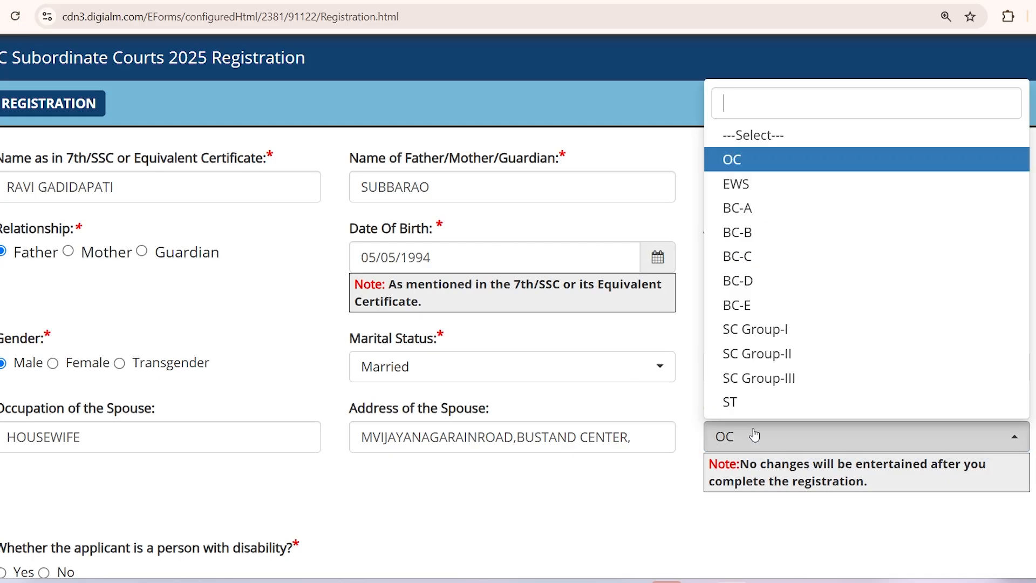
pyautogui.click(753, 305)
pyautogui.scroll(-1, 681, 445)
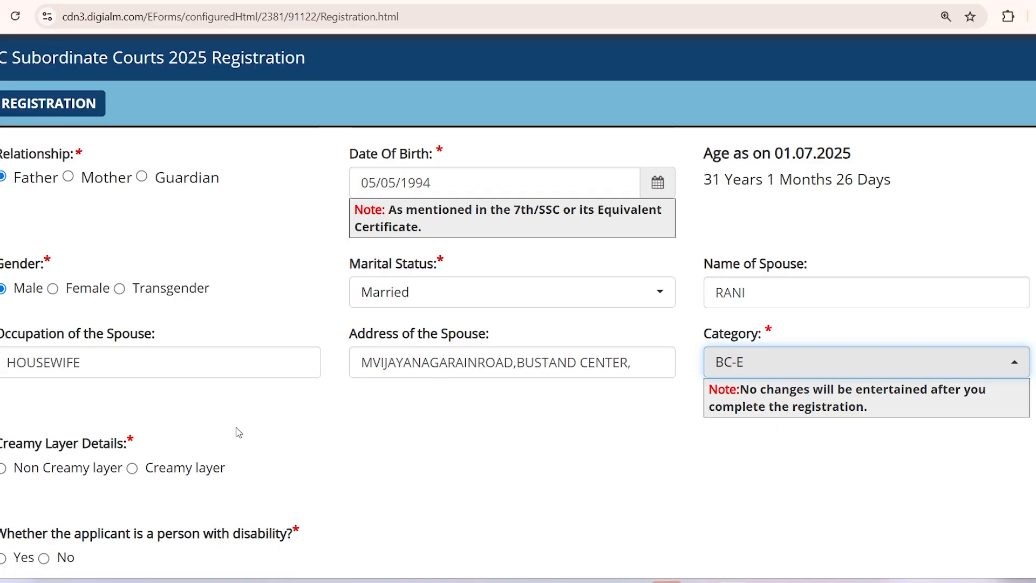
pyautogui.scroll(-2, 270, 478)
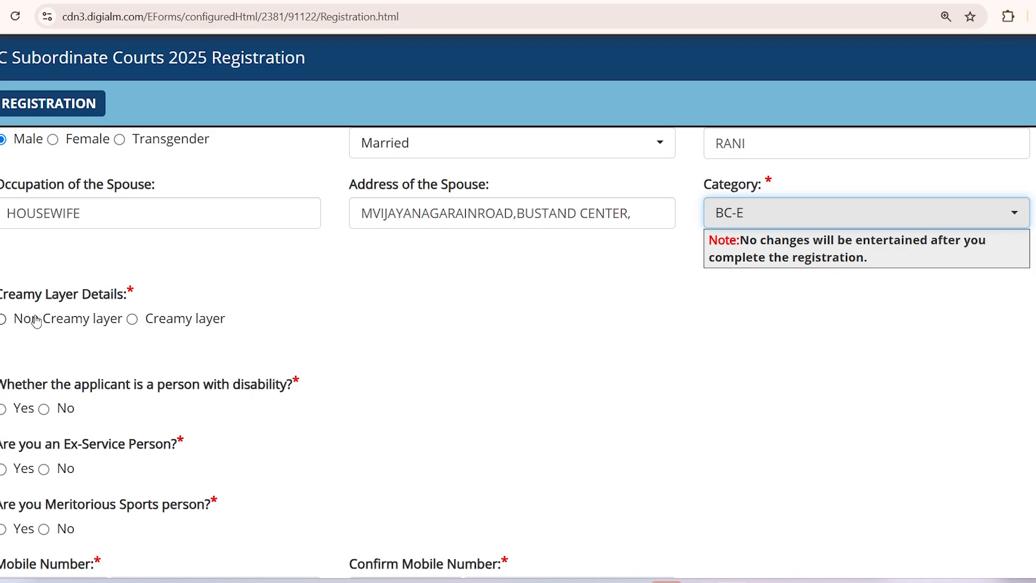
# Step: Try Creamy layer and read its open-competition note, then settle on Non Creamy layer
pyautogui.click(3, 324)
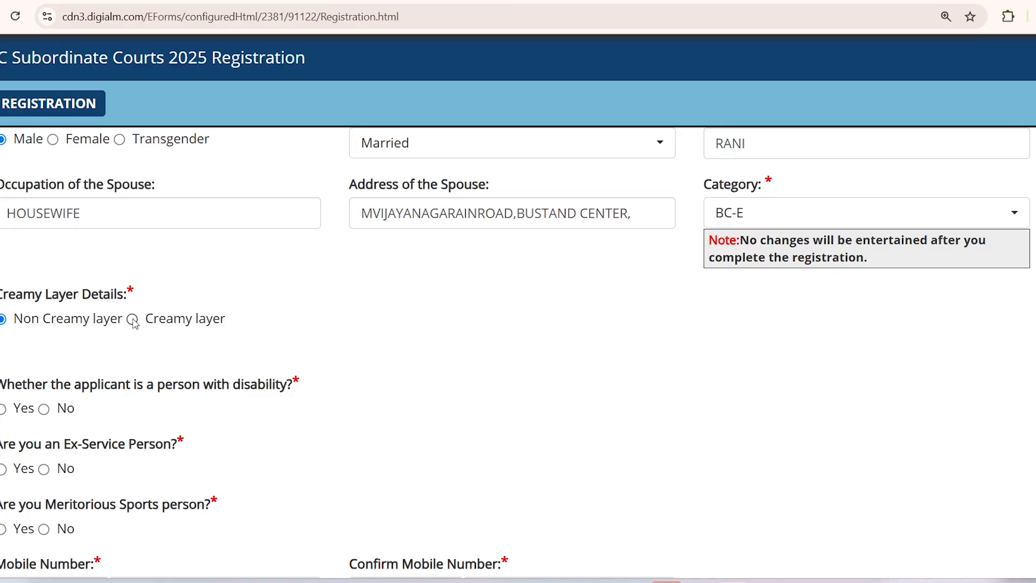
pyautogui.click(132, 320)
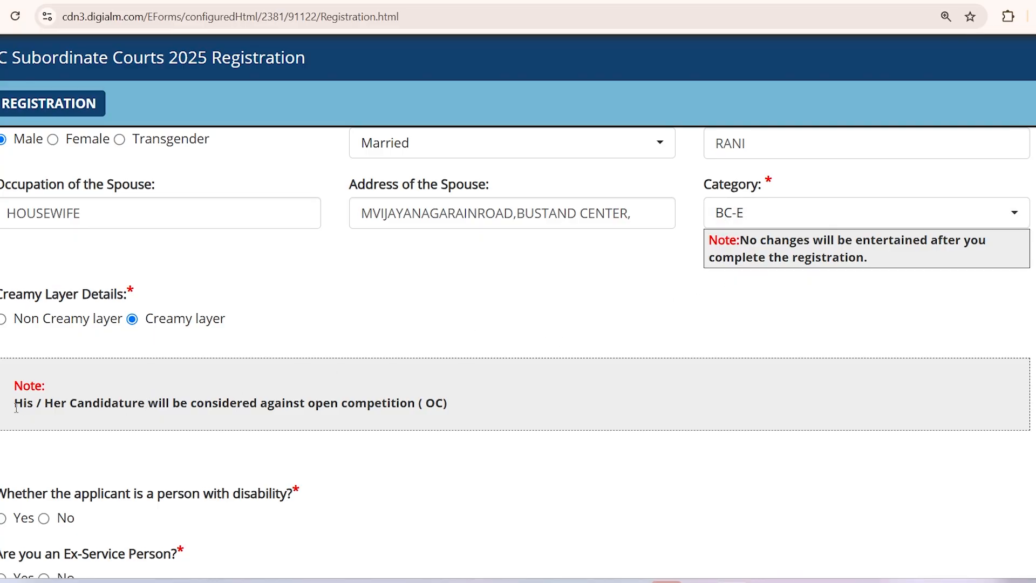
pyautogui.moveTo(14, 404); pyautogui.dragTo(309, 398)
pyautogui.click(292, 428)
pyautogui.click(3, 320)
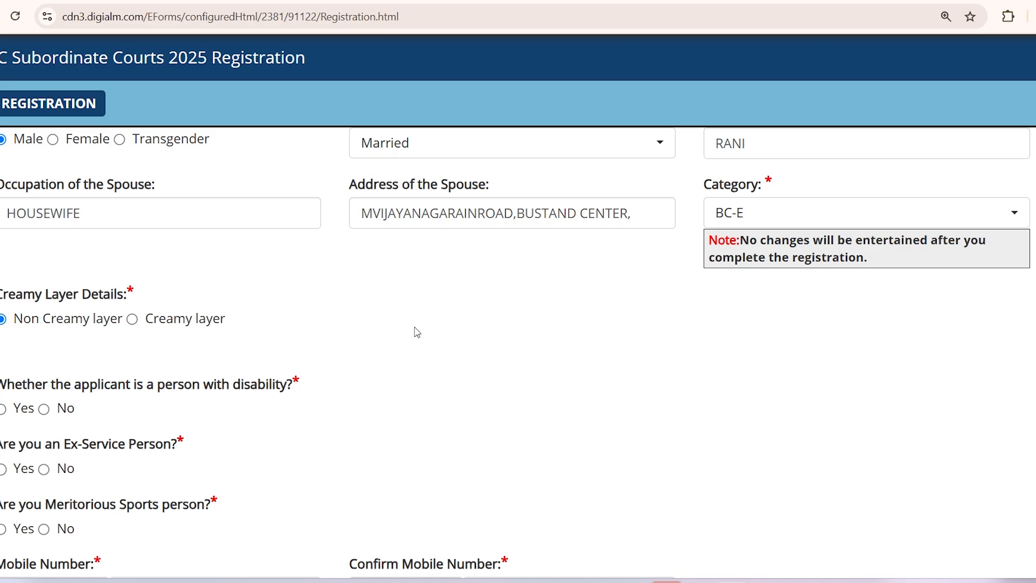
pyautogui.scroll(-1, 404, 328)
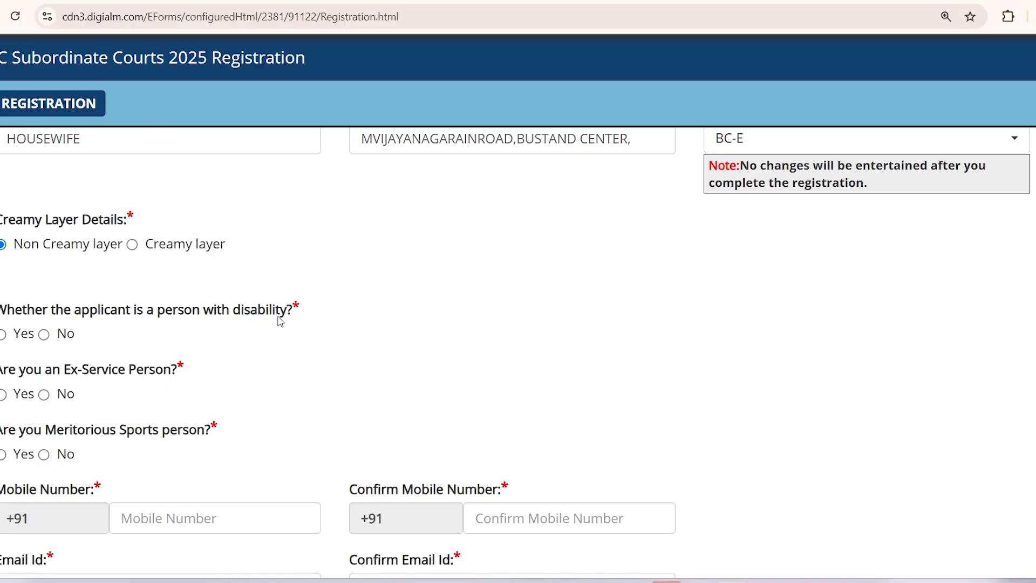
# Step: Answer Yes to disability and tick Blindness or Low Vision, dismissing the not-eligible warning
pyautogui.click(3, 335)
pyautogui.scroll(-3, 253, 352)
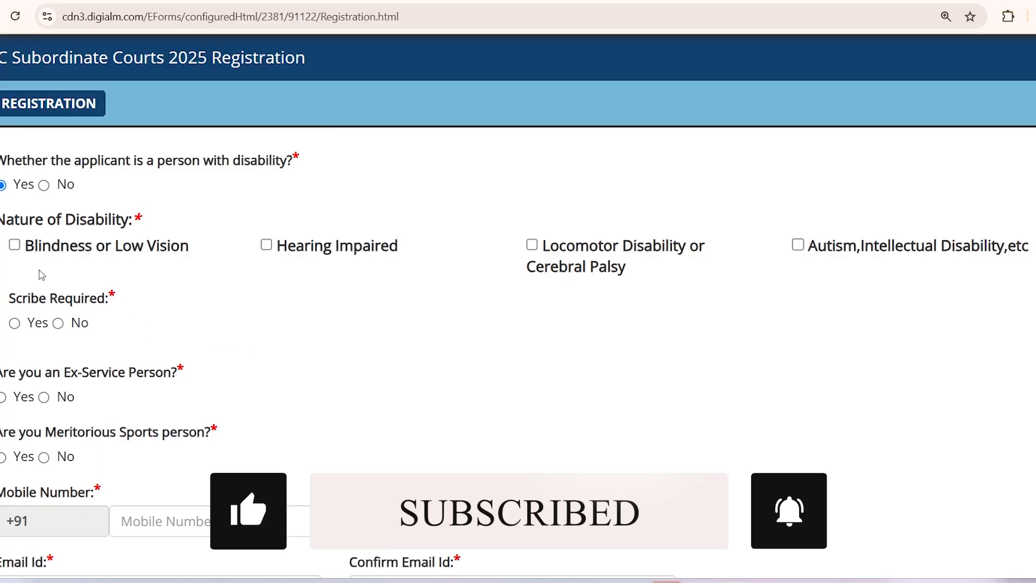
pyautogui.click(14, 246)
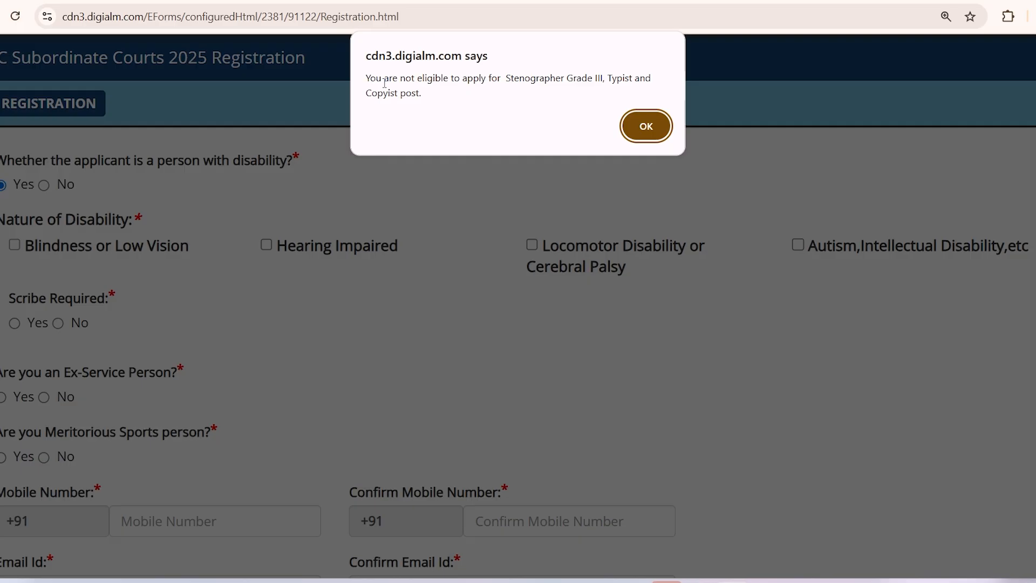
pyautogui.moveTo(369, 80); pyautogui.dragTo(408, 93)
pyautogui.click(411, 93)
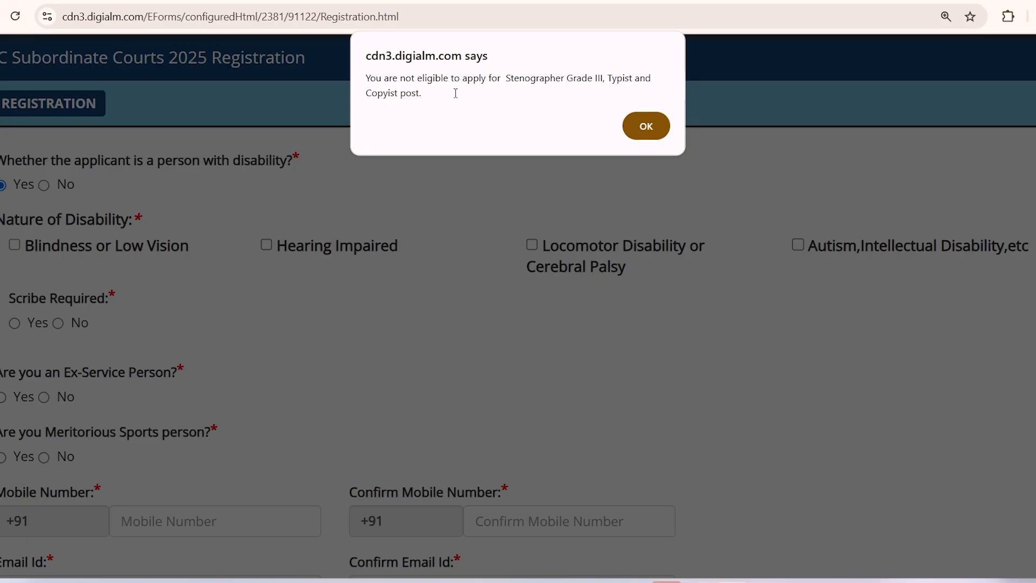
pyautogui.click(643, 131)
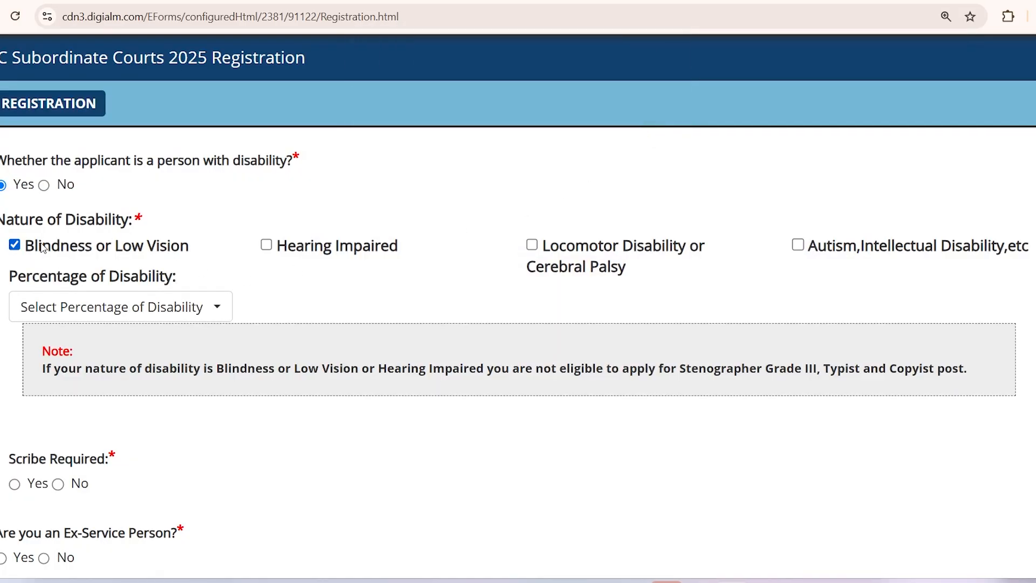
# Step: Try the Hearing Impaired and Locomotor types, then untick Hearing Impaired and Blindness
pyautogui.click(142, 312)
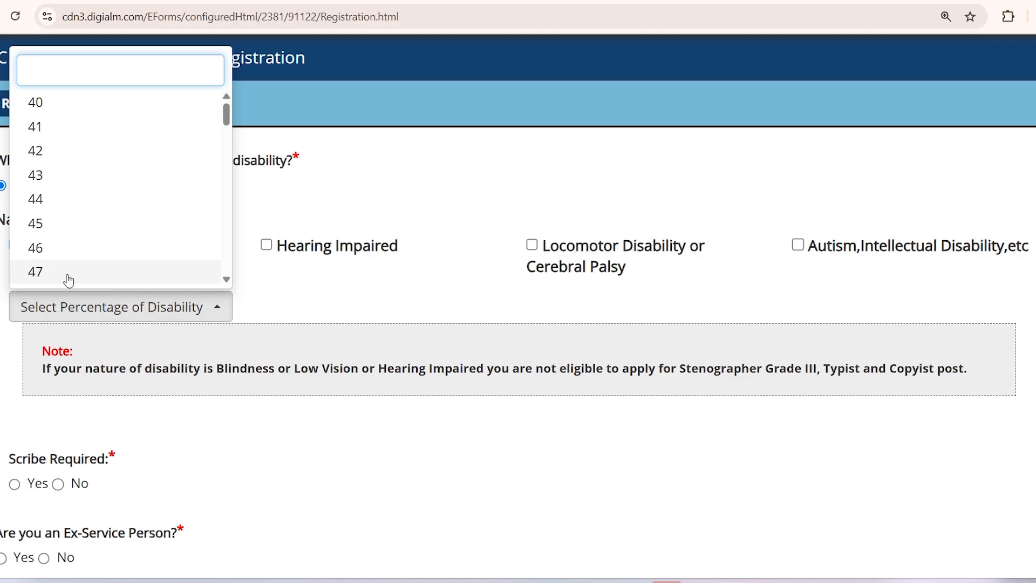
pyautogui.click(9, 342)
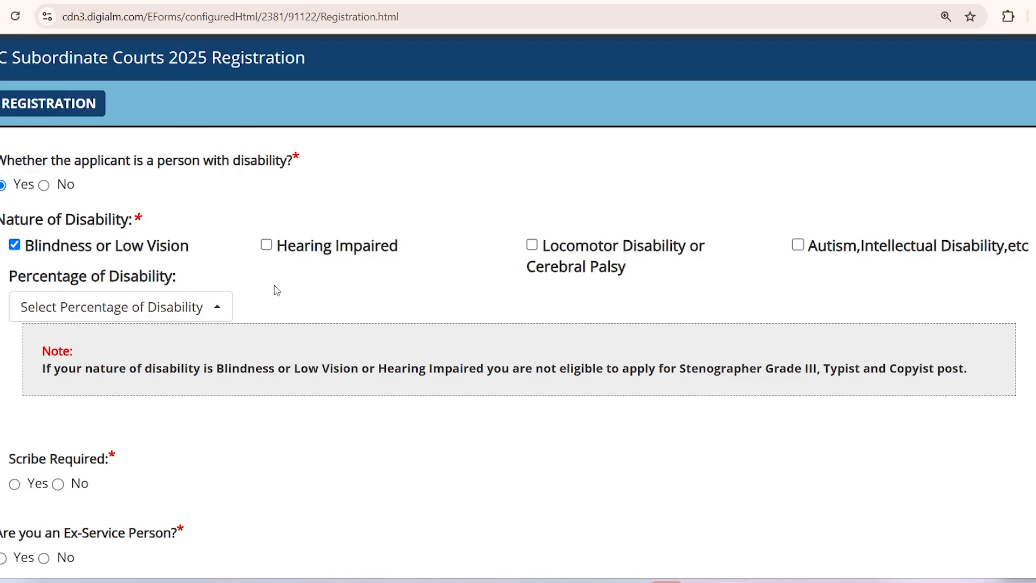
pyautogui.click(264, 243)
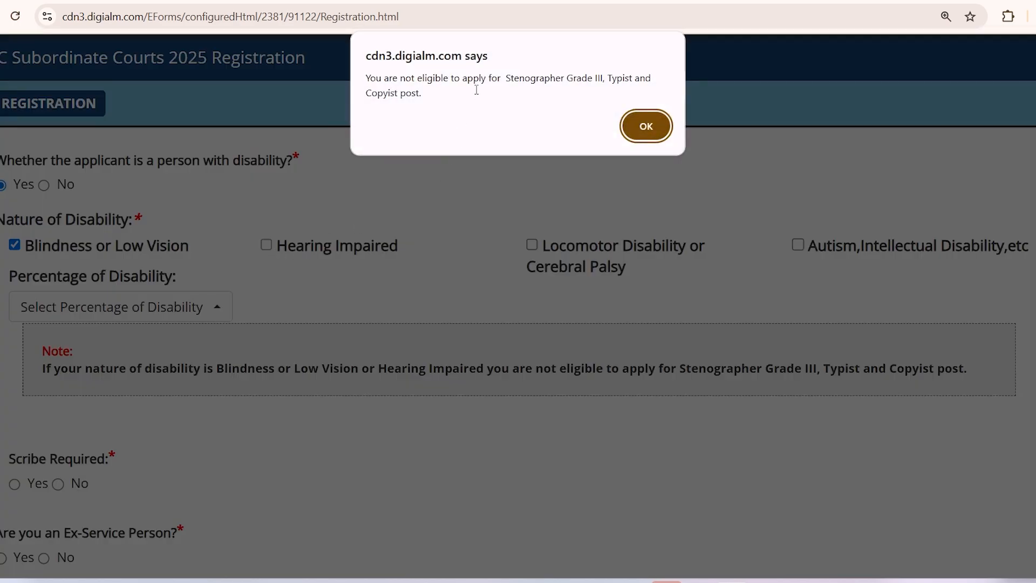
pyautogui.moveTo(476, 90); pyautogui.dragTo(628, 72)
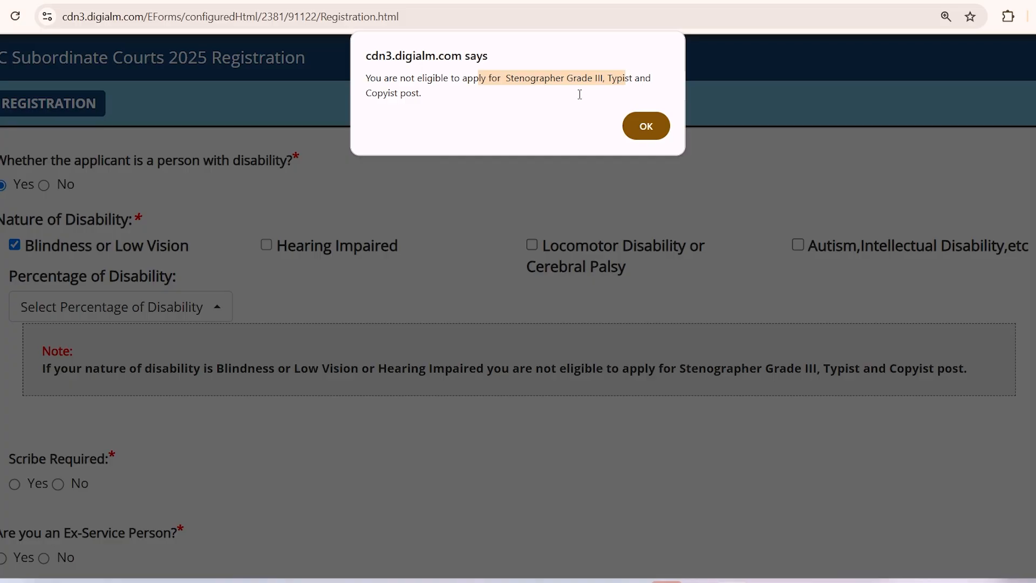
pyautogui.click(649, 126)
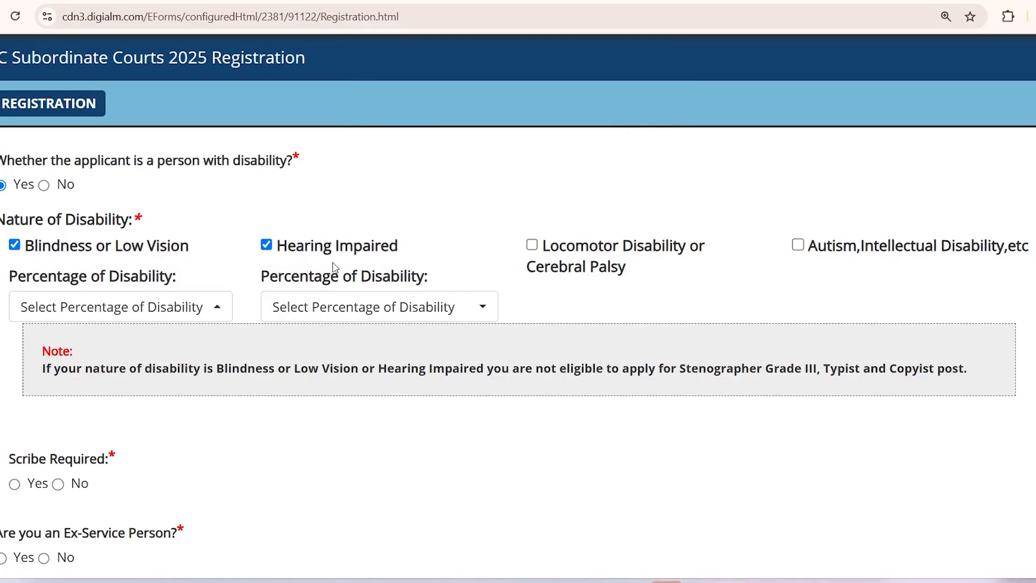
pyautogui.click(531, 245)
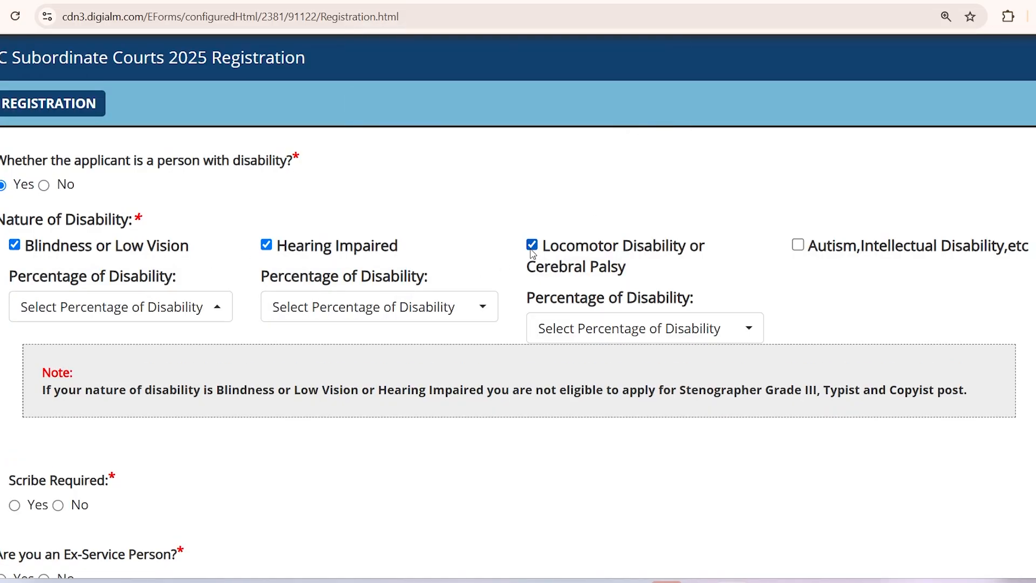
pyautogui.click(266, 245)
pyautogui.click(649, 127)
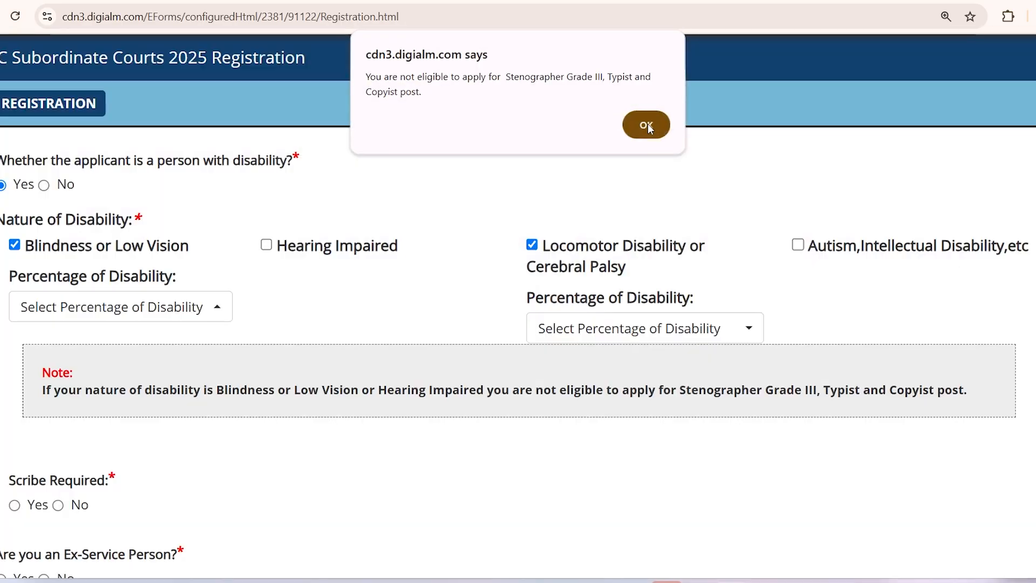
pyautogui.click(12, 251)
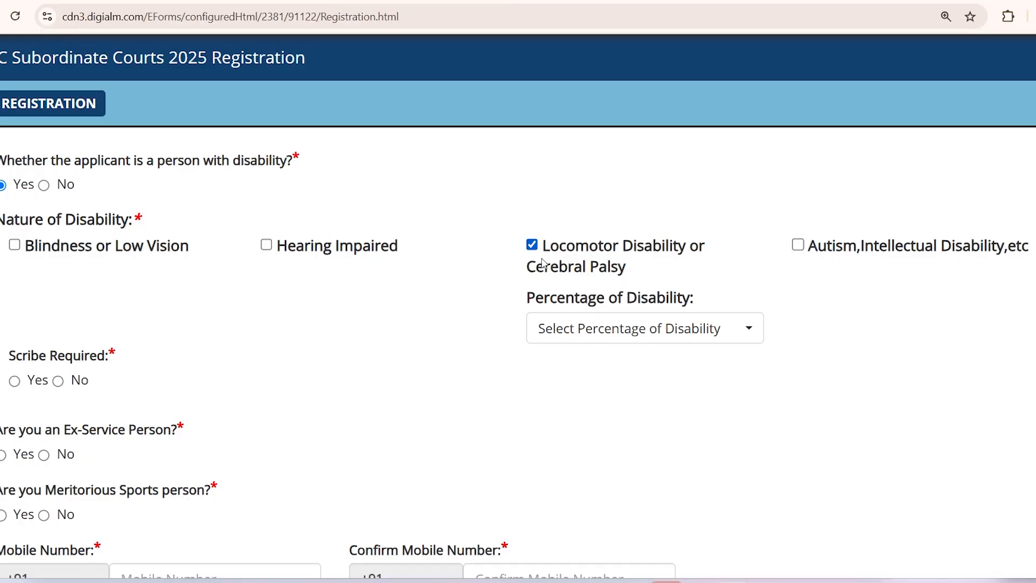
# Step: Tick then untick Autism and clear Locomotor, leaving every disability type unticked
pyautogui.click(597, 329)
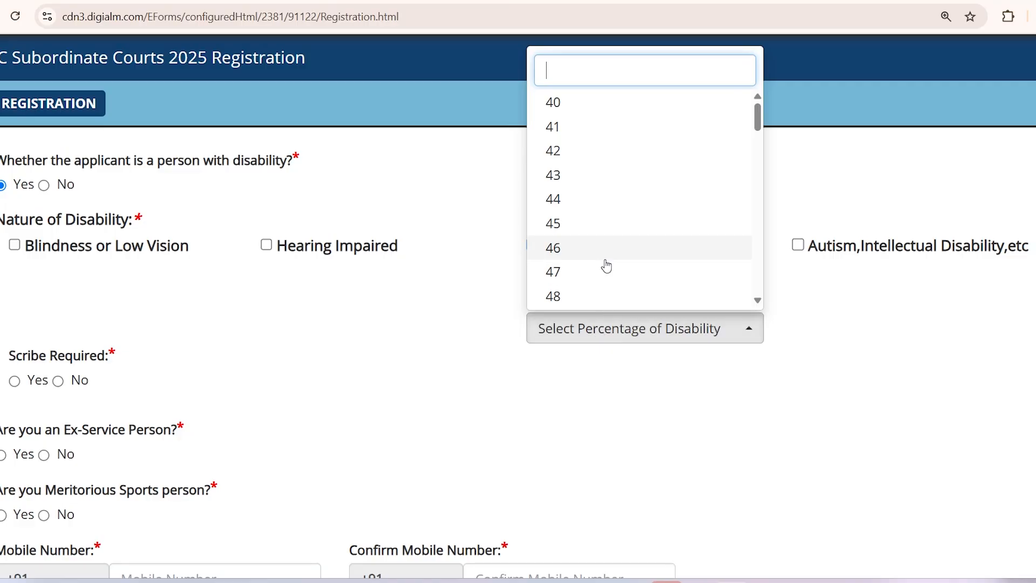
pyautogui.scroll(-1, 607, 266)
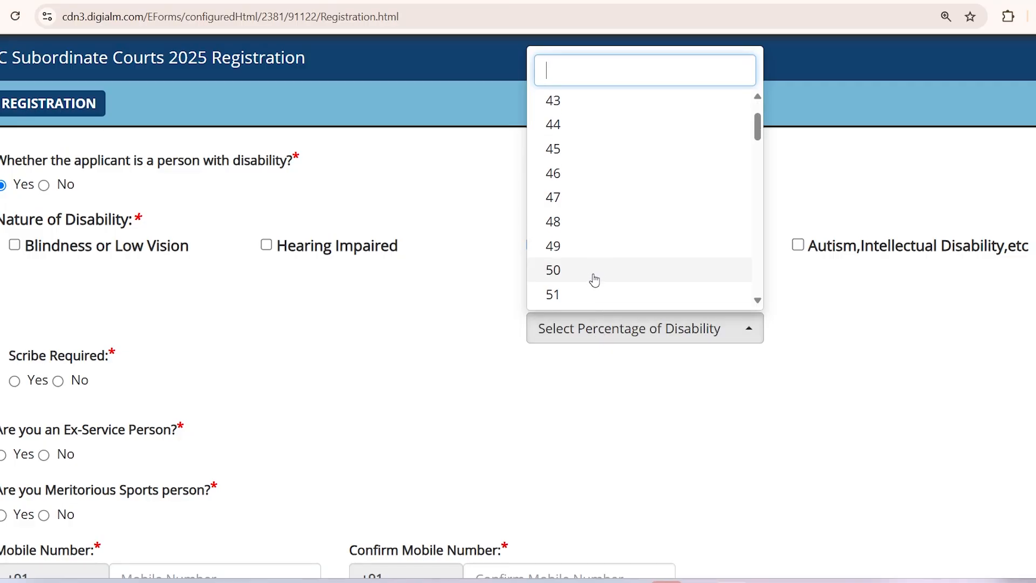
pyautogui.click(464, 298)
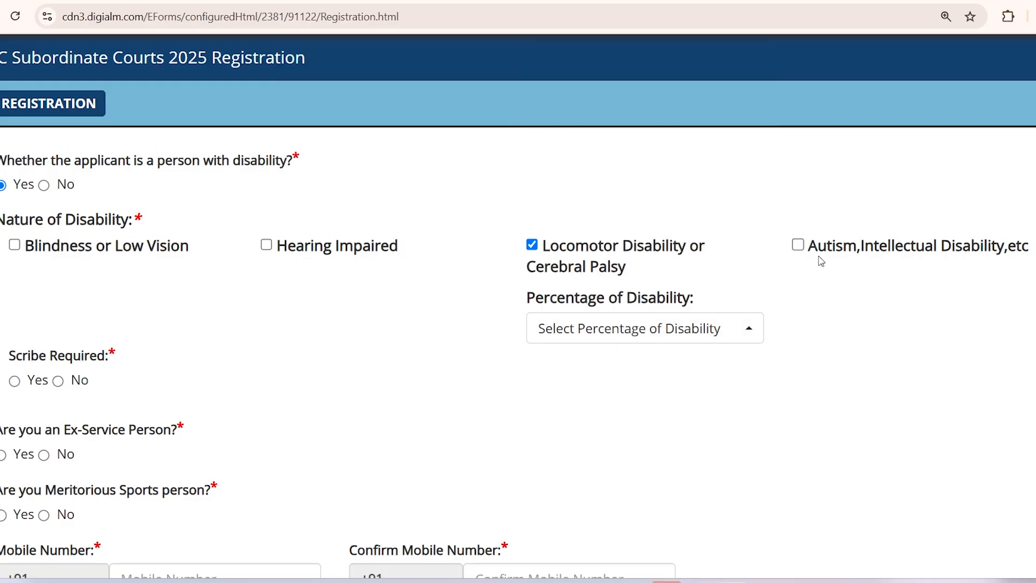
pyautogui.click(798, 246)
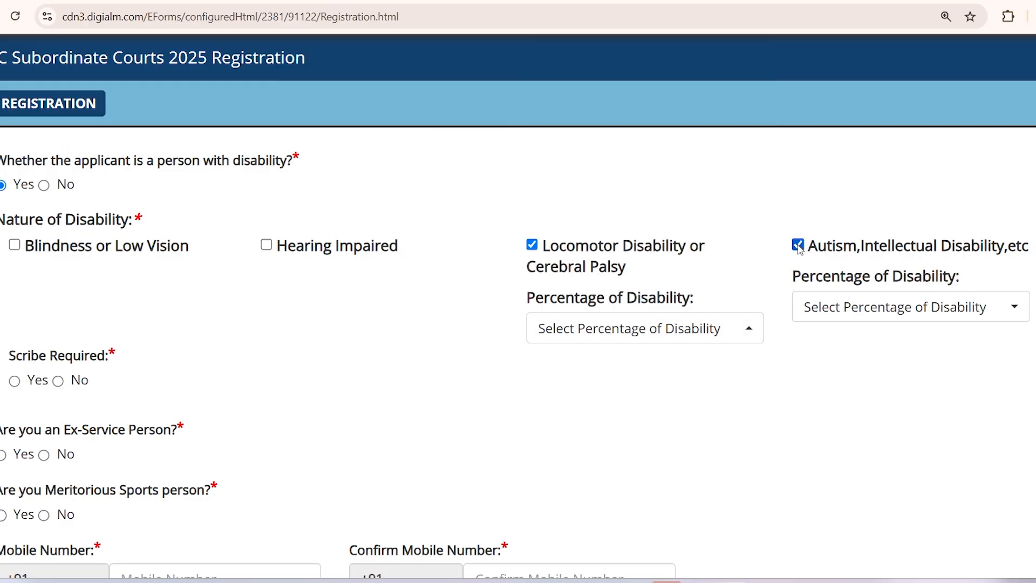
pyautogui.click(532, 247)
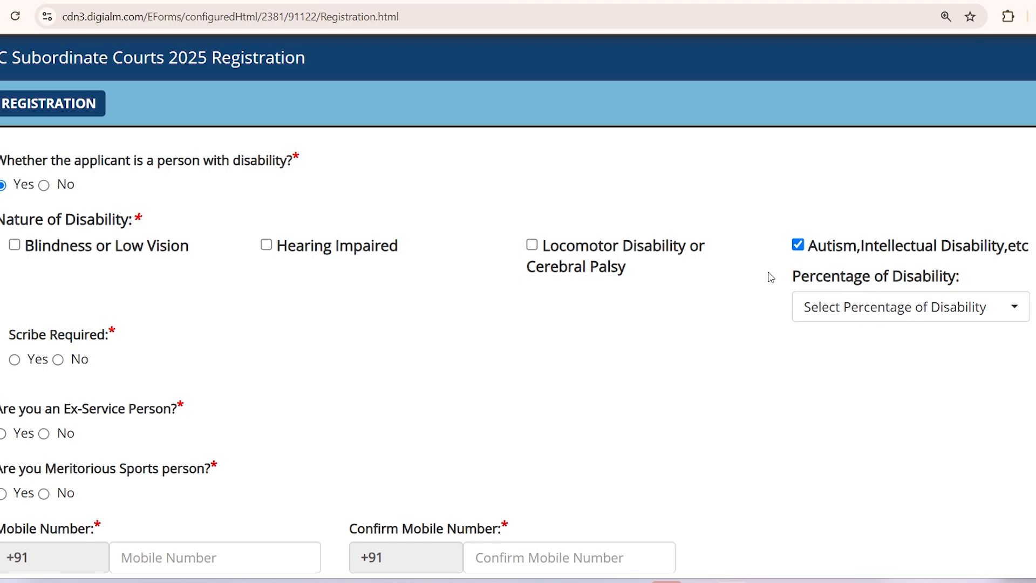
pyautogui.click(798, 246)
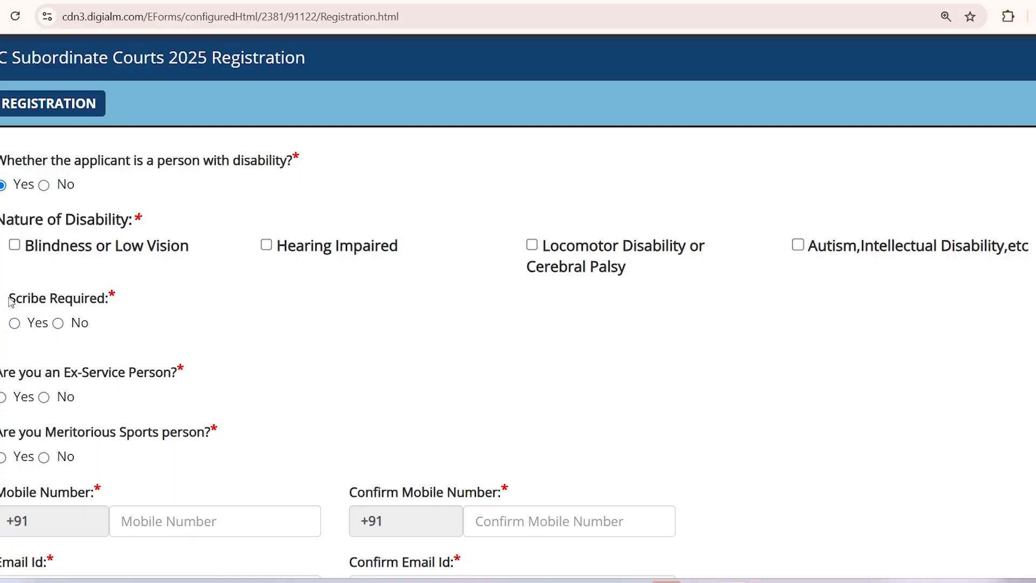
# Step: Answer No to the Scribe Required question
pyautogui.moveTo(9, 300); pyautogui.dragTo(111, 307)
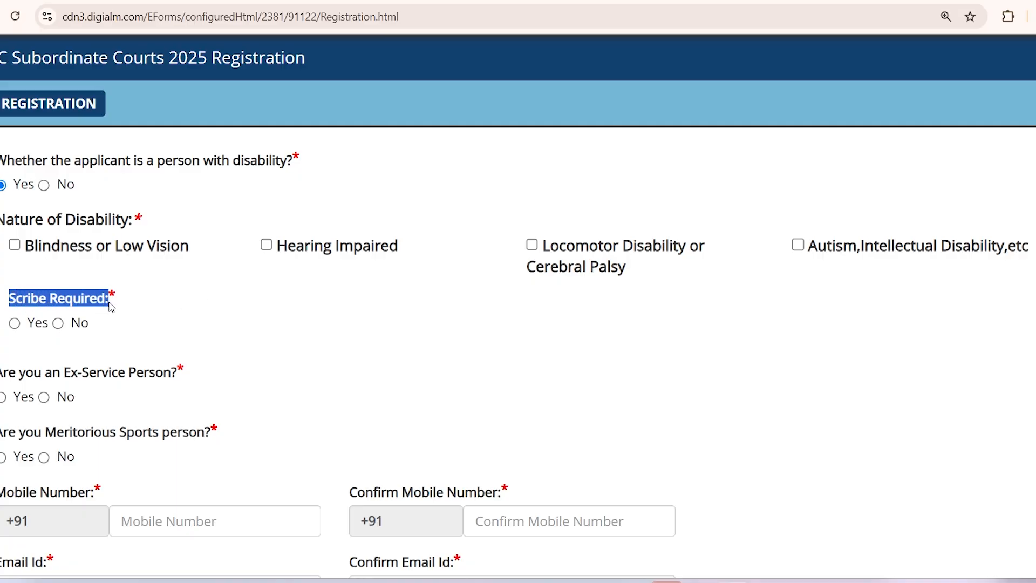
pyautogui.click(122, 305)
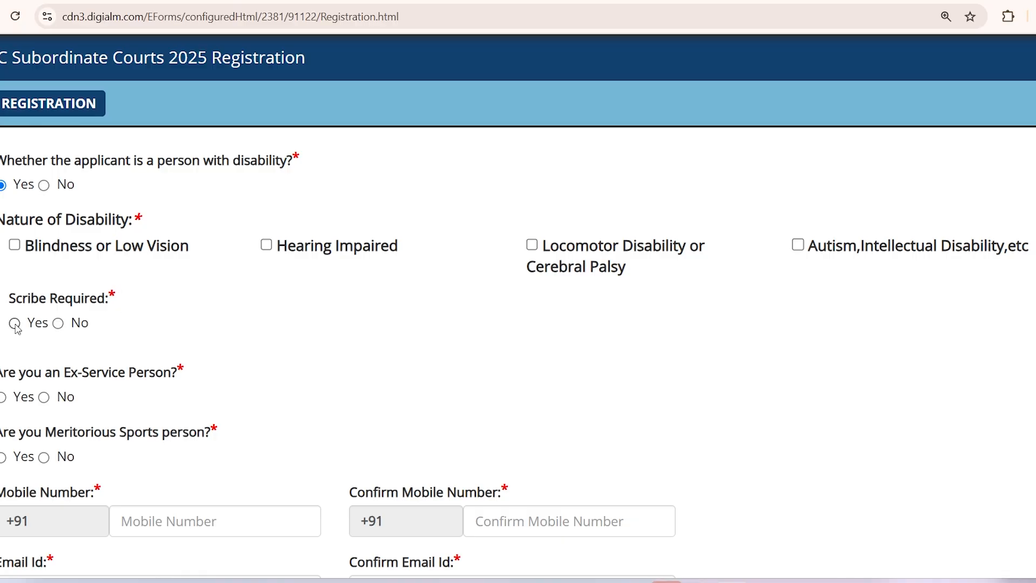
pyautogui.click(58, 323)
# Step: Select No for Person with Disability, switch Ex-Service from Yes to No, and select No for Meritorious Sports
pyautogui.click(45, 186)
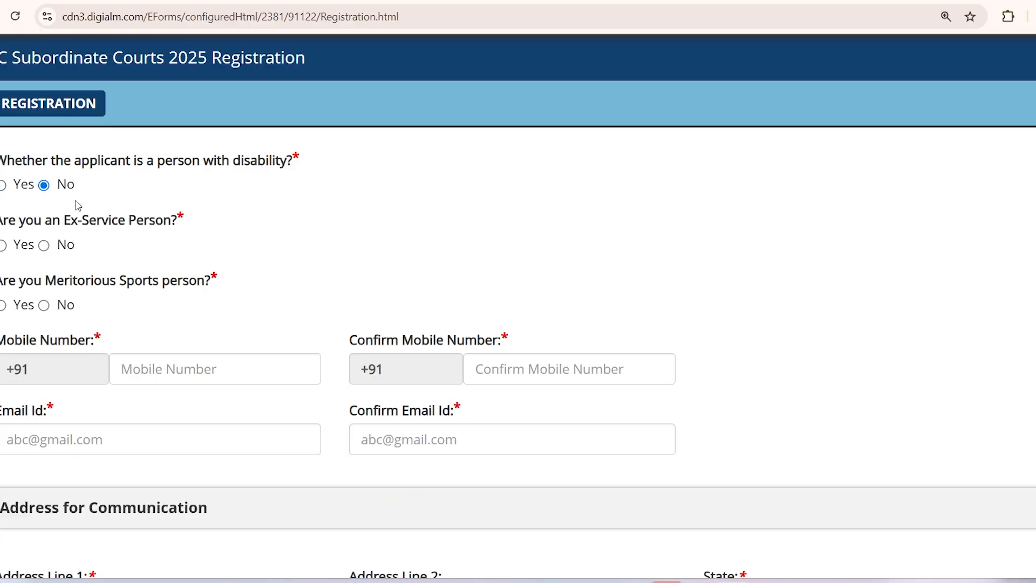
pyautogui.click(4, 246)
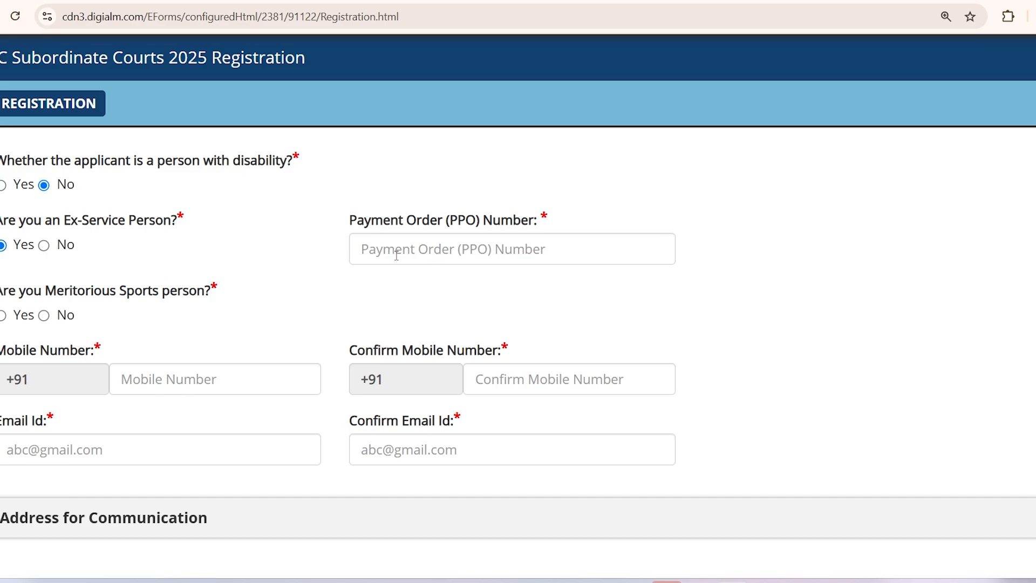
pyautogui.click(46, 246)
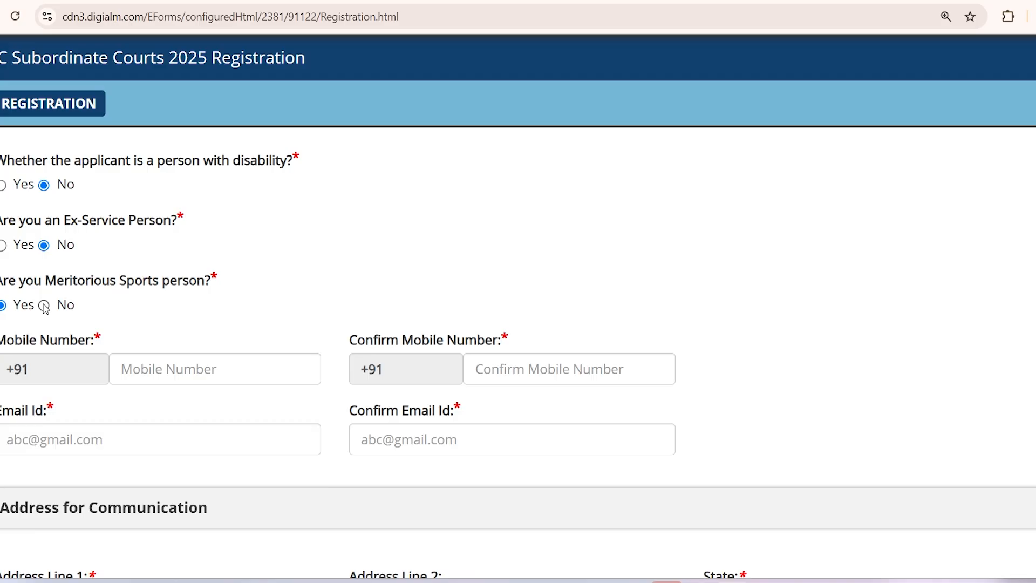
pyautogui.click(44, 305)
pyautogui.click(161, 365)
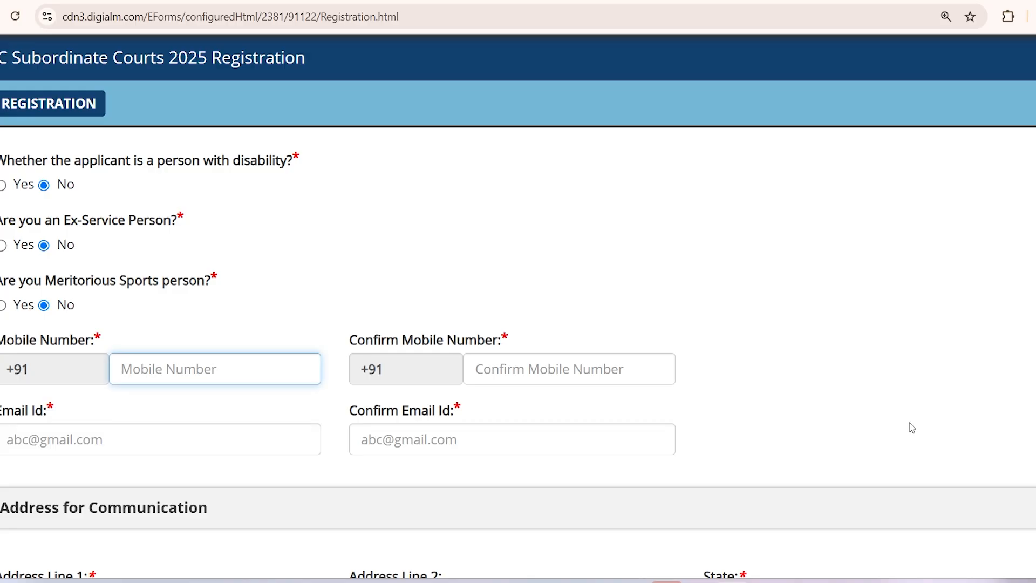
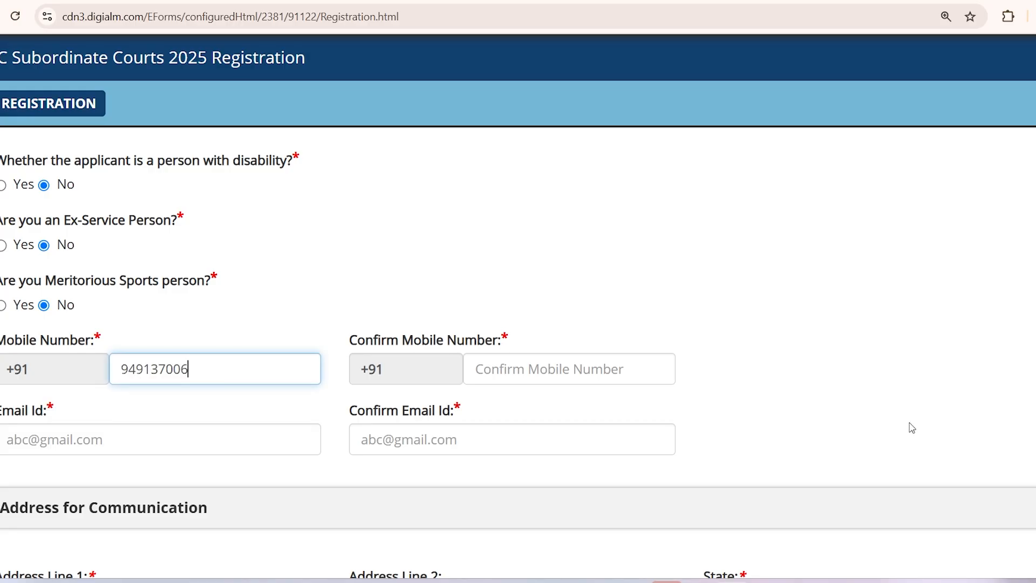
# Step: Enter the applicant's mobile number and repeat it in Confirm Mobile Number
pyautogui.press('Tab')
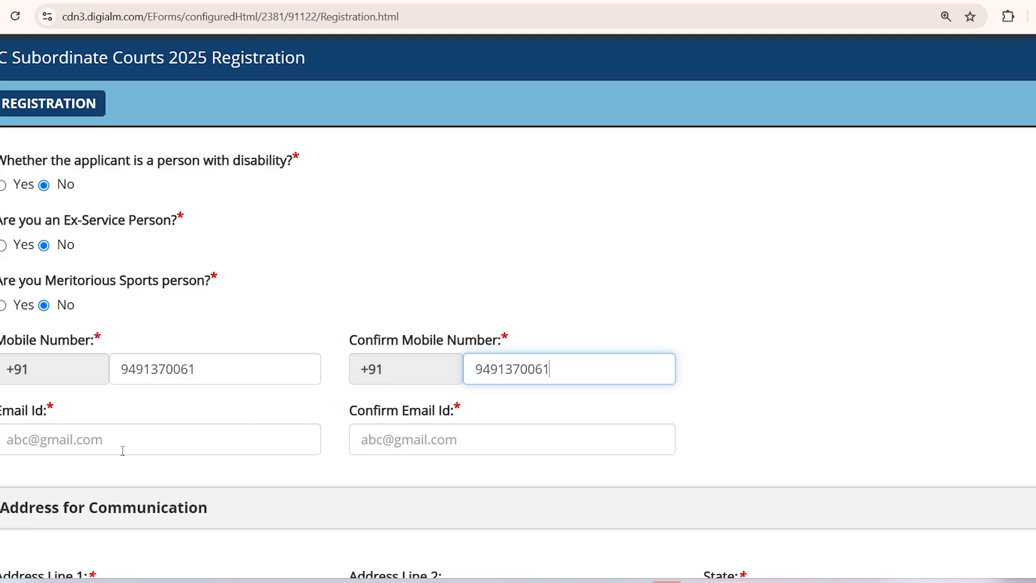
# Step: Enter the applicant's e-mail address and repeat it in Confirm Email Id
pyautogui.click(107, 443)
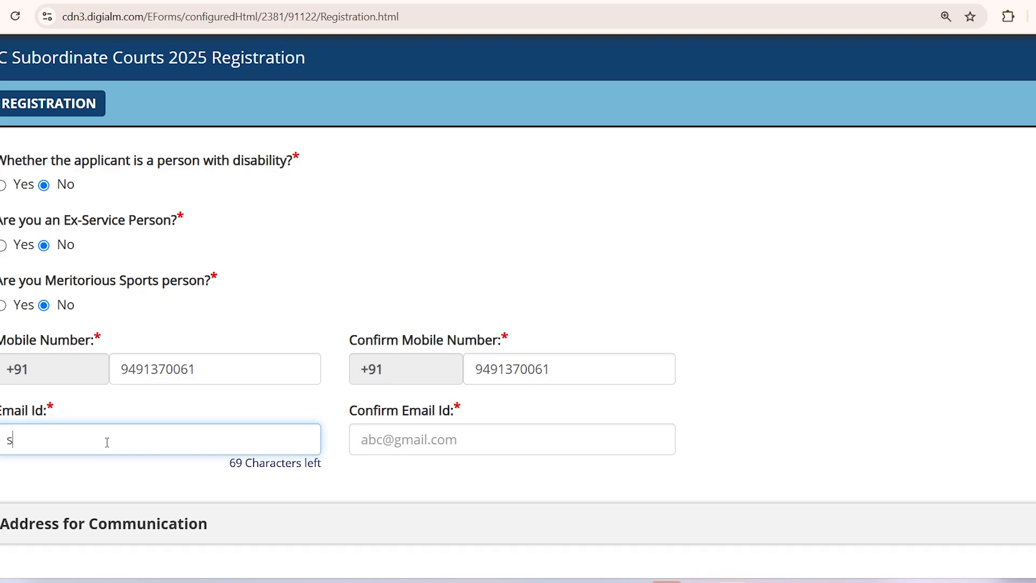
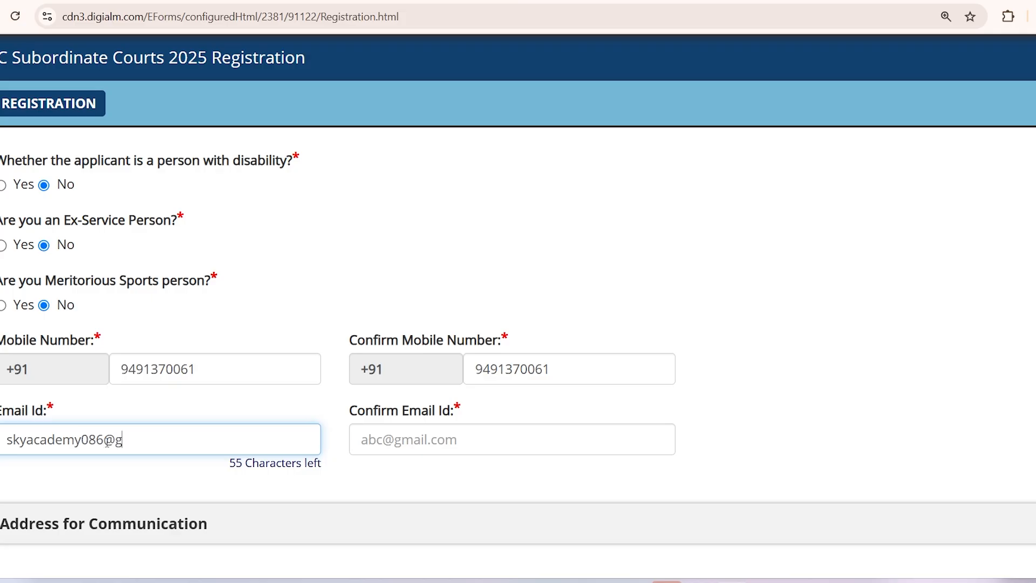
pyautogui.press('Tab')
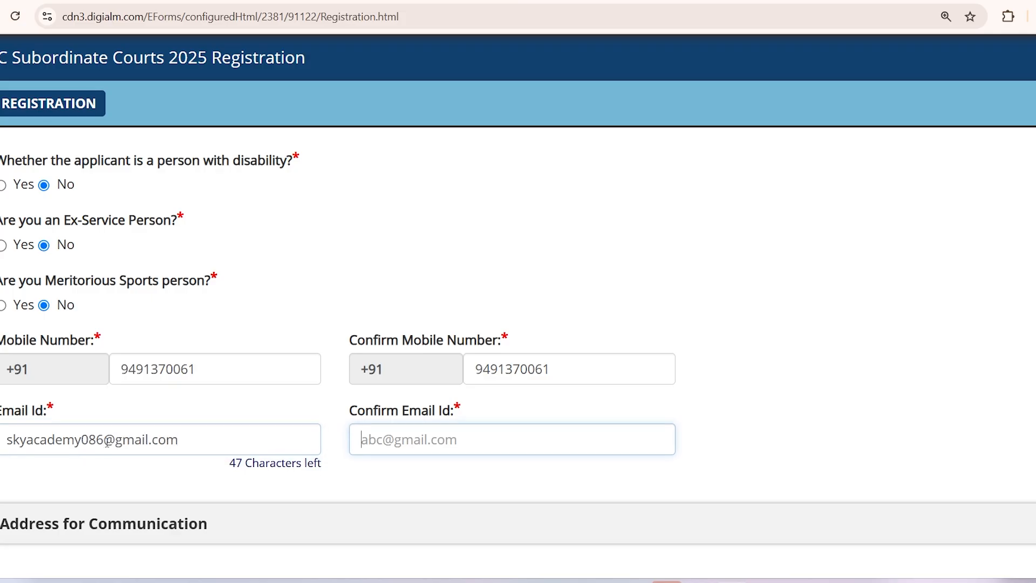
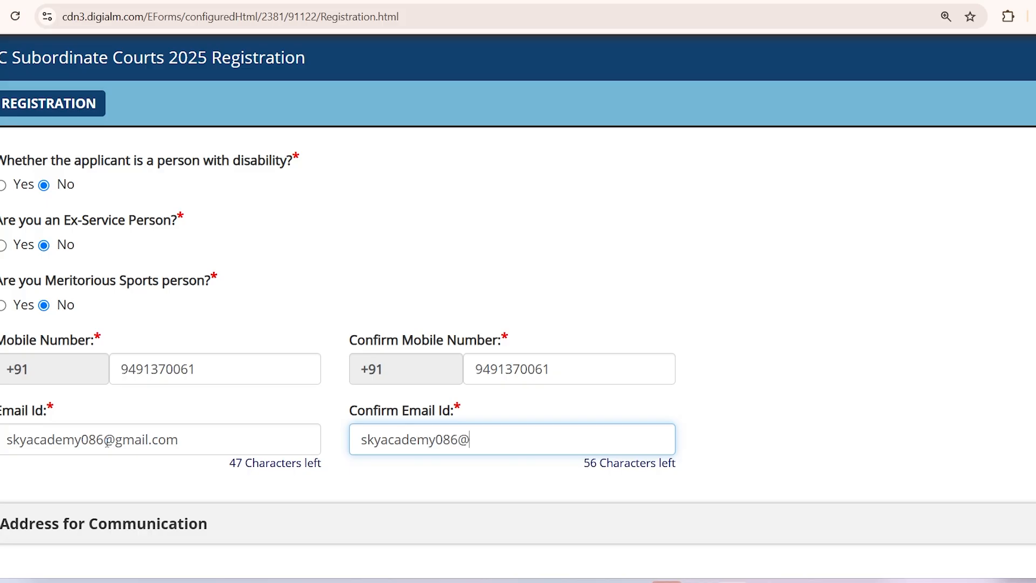
pyautogui.scroll(-4, 199, 427)
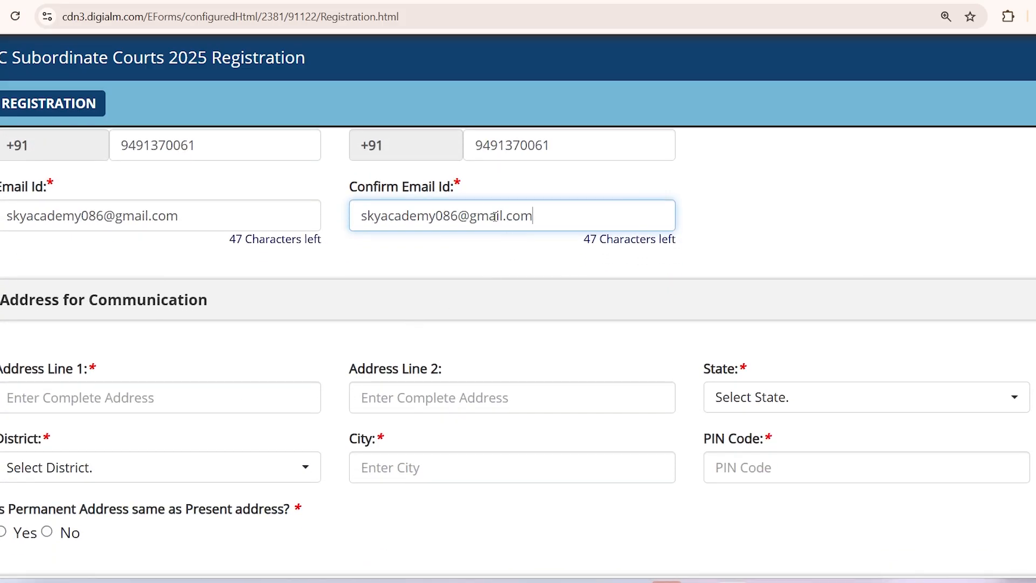
pyautogui.scroll(3, 456, 277)
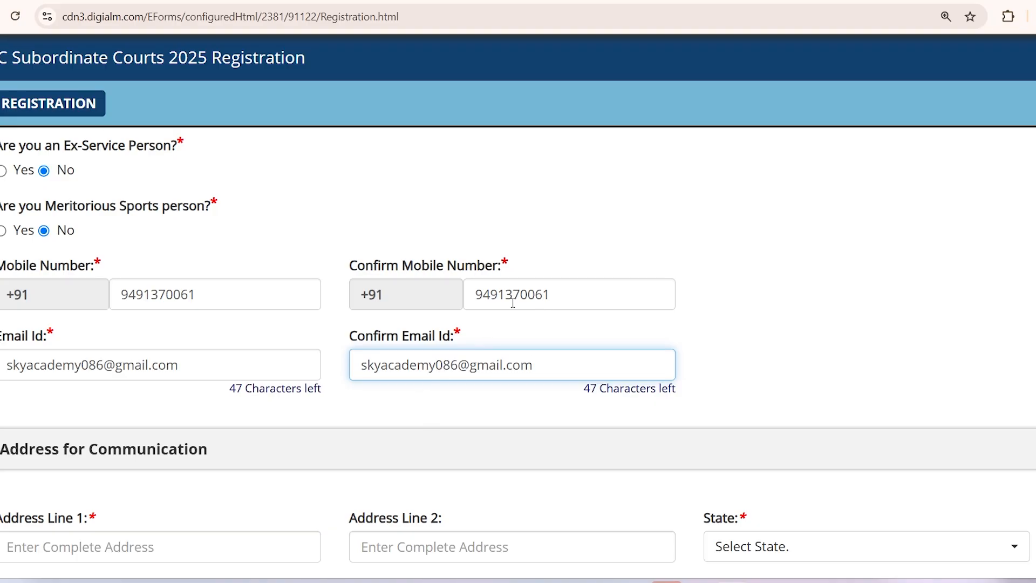
pyautogui.scroll(-3, 384, 377)
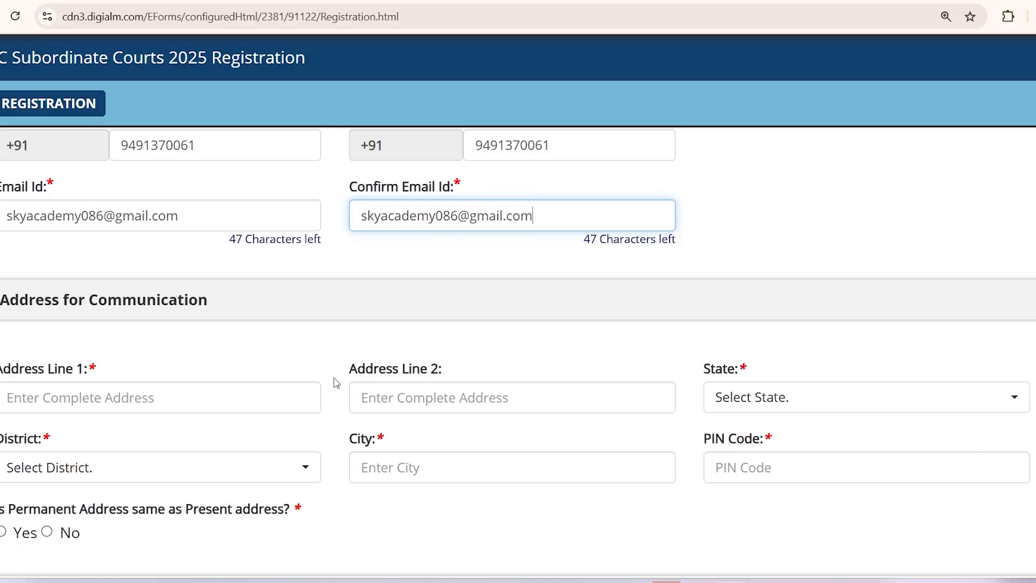
# Step: Fill in the first and second lines of the communication address
pyautogui.scroll(-2, 322, 362)
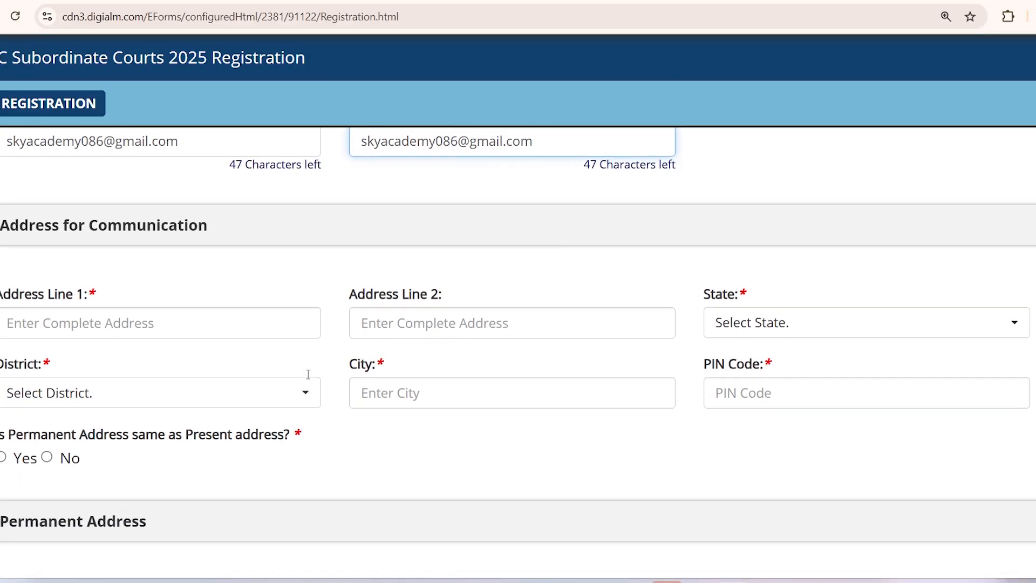
pyautogui.click(145, 325)
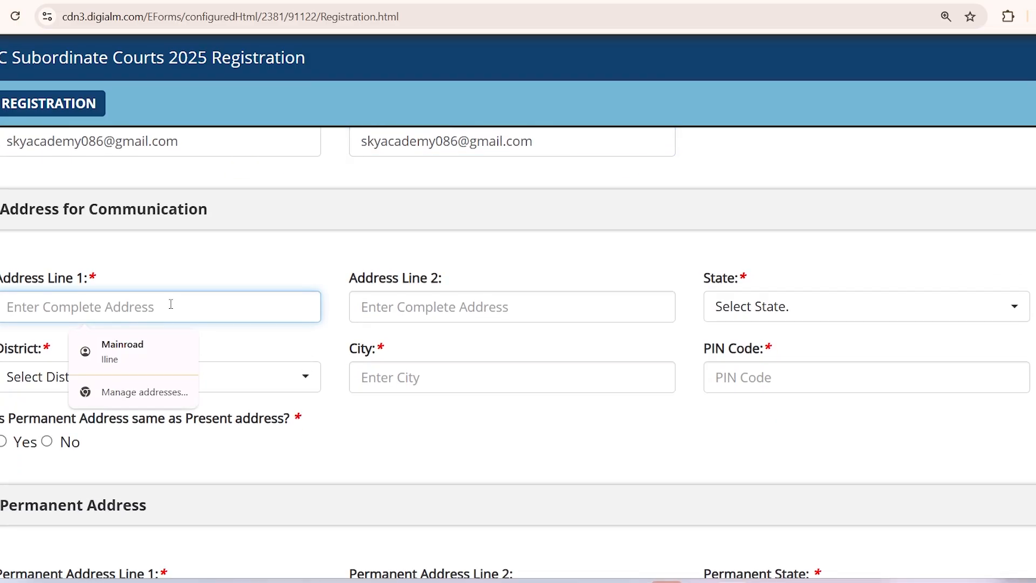
pyautogui.write('1ST LINE')
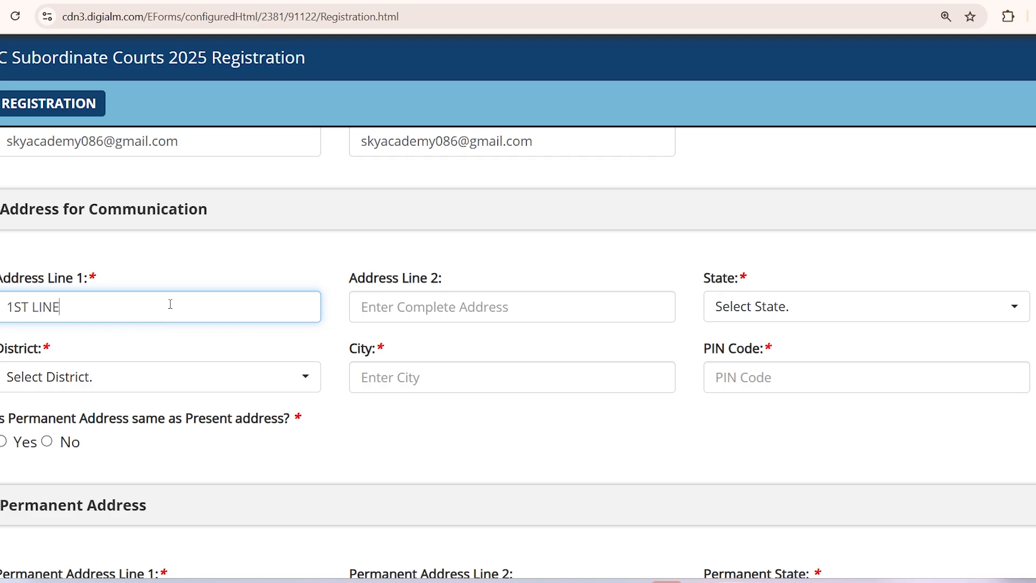
pyautogui.hotkey('ctrl', 'a')
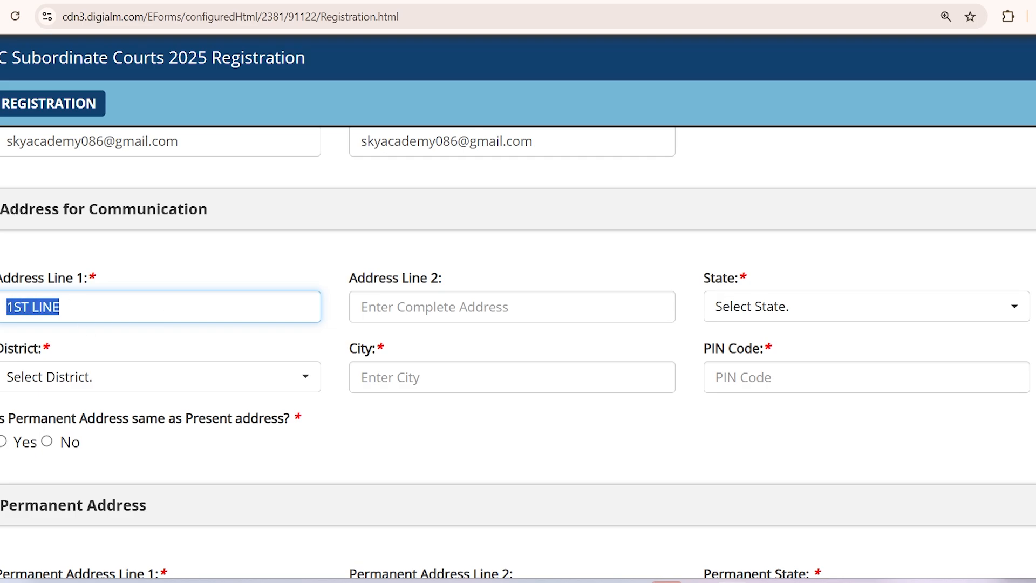
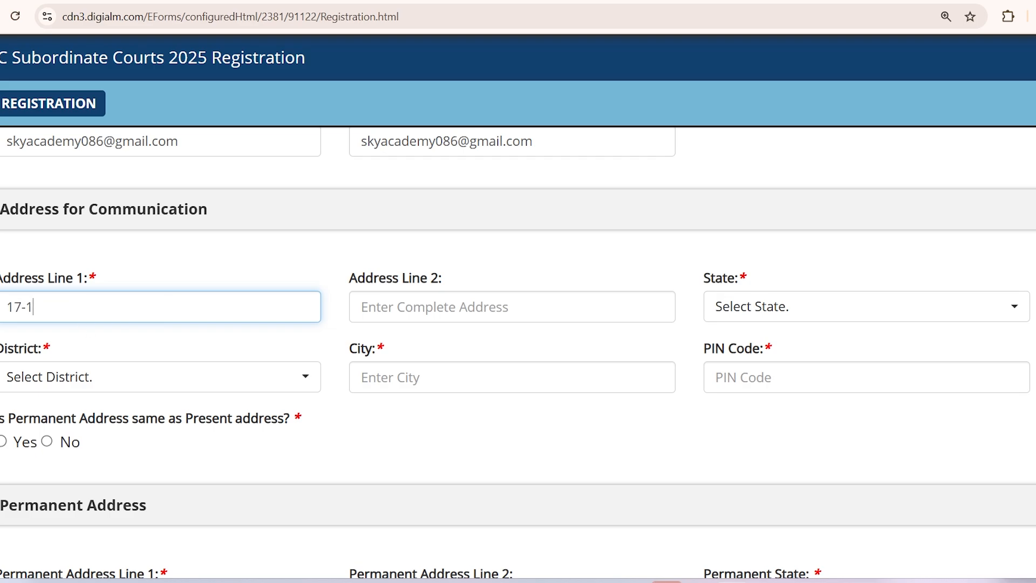
pyautogui.click(497, 297)
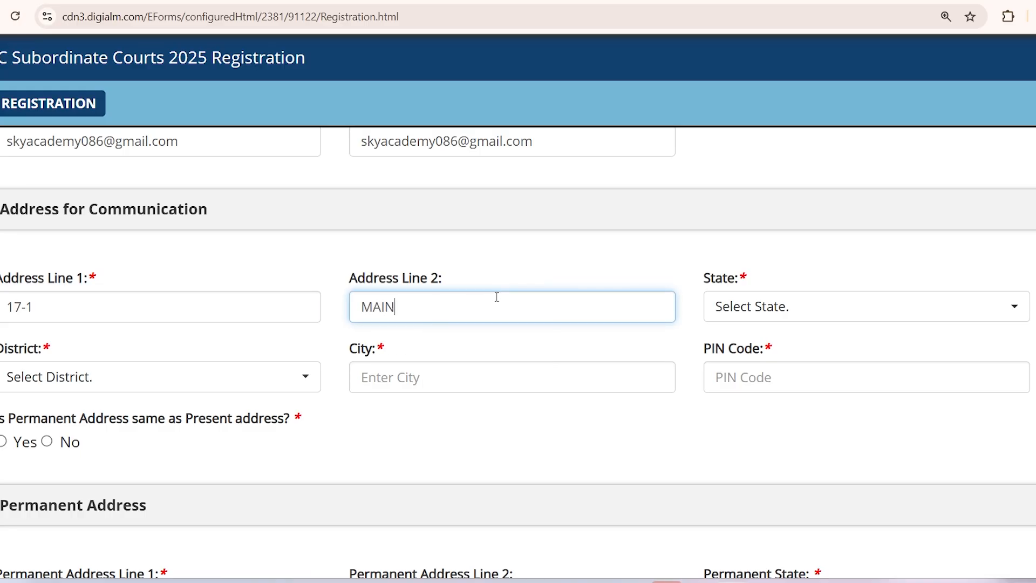
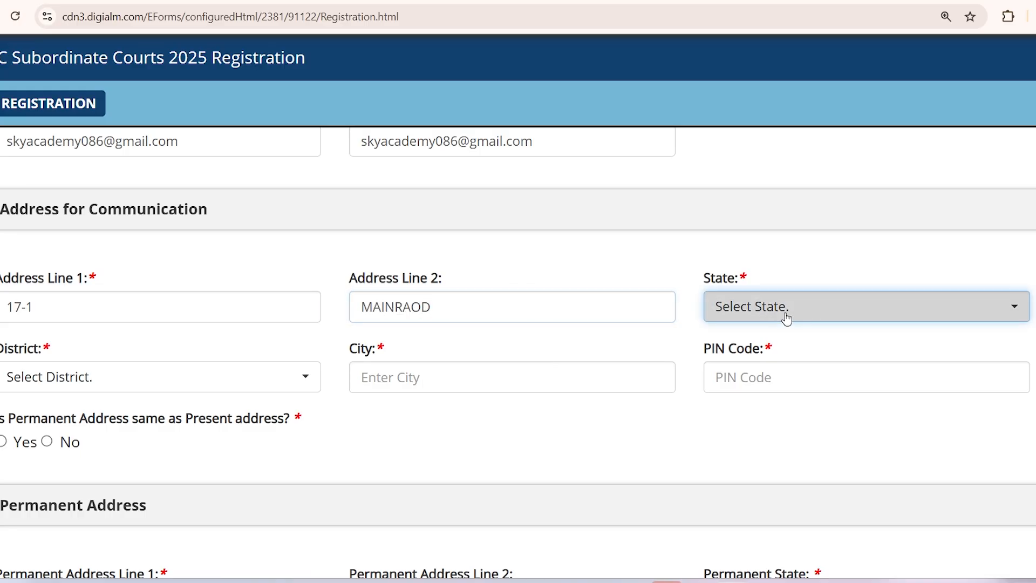
# Step: Set the state to ANDHRA PRADESH, choose the district, and enter the city and PIN code
pyautogui.click(785, 316)
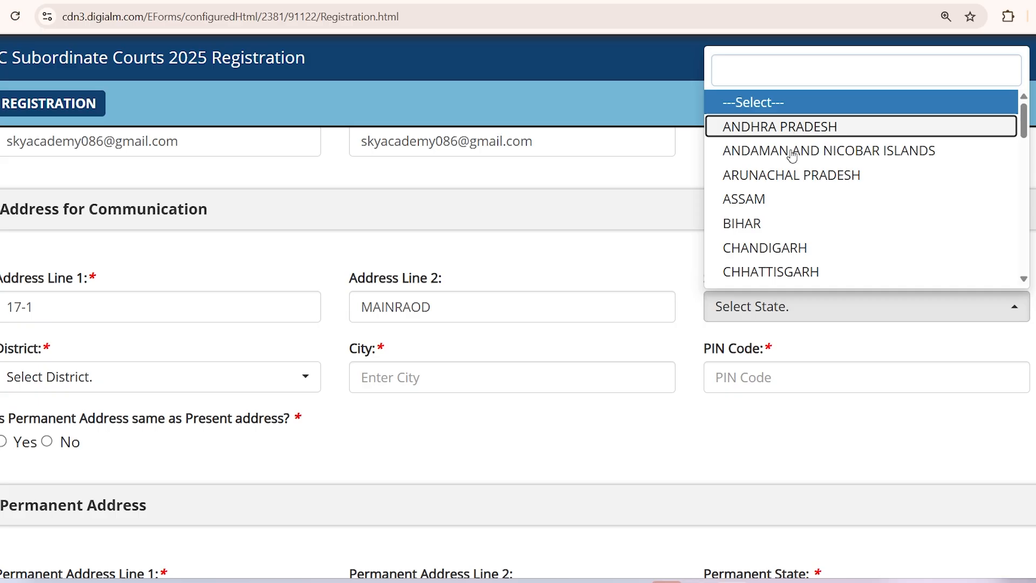
pyautogui.click(804, 128)
pyautogui.click(63, 381)
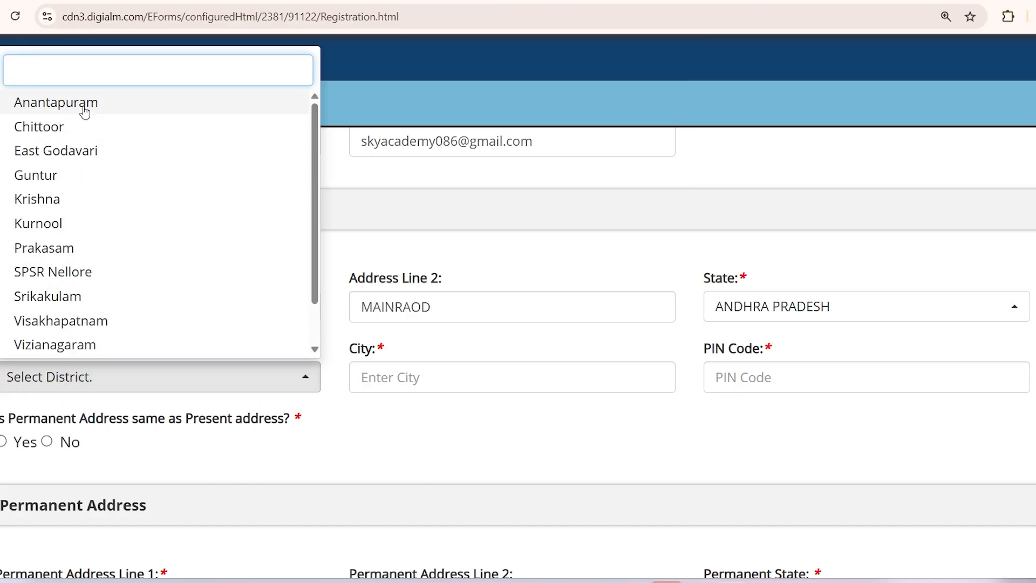
pyautogui.click(89, 345)
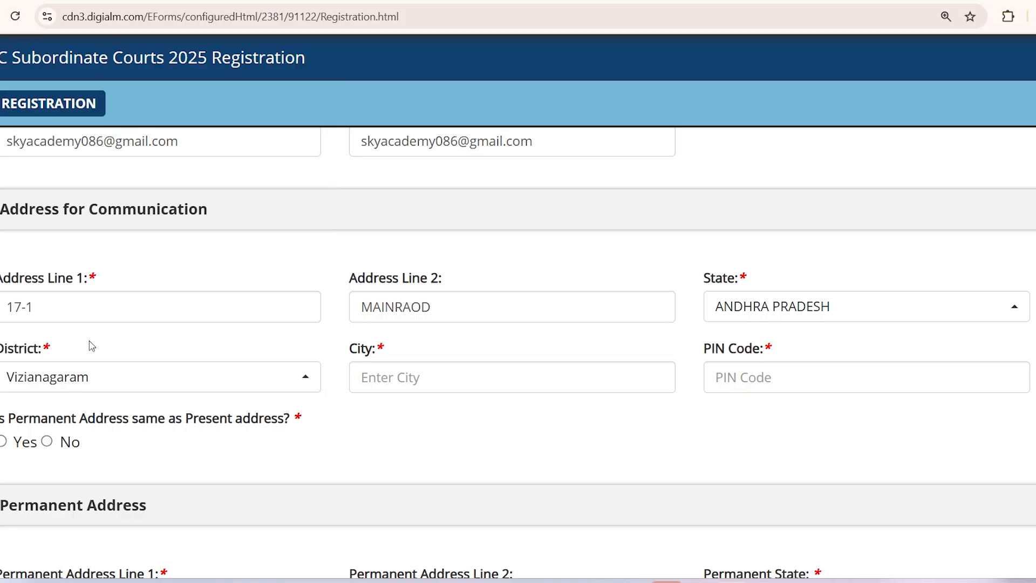
pyautogui.click(447, 378)
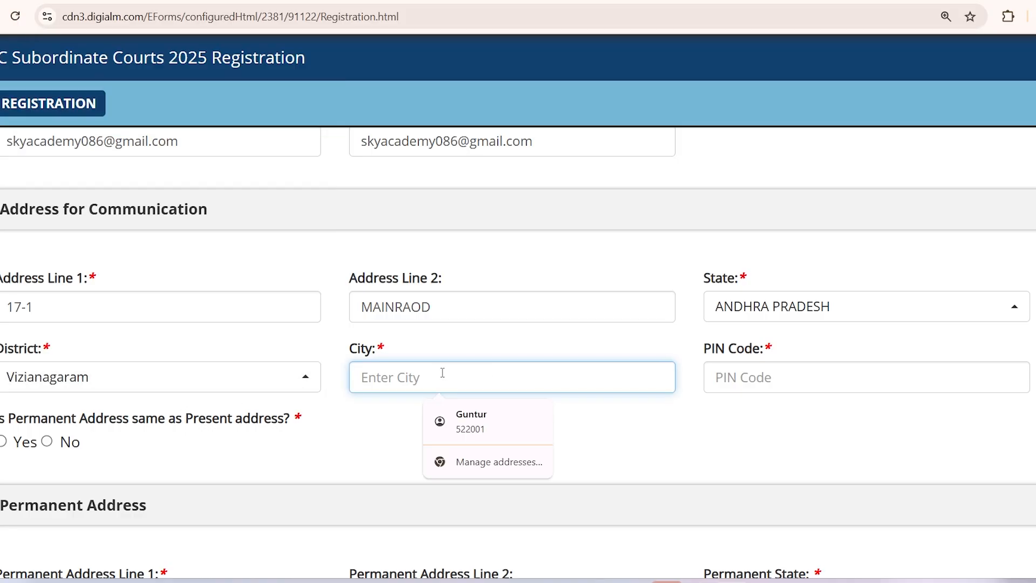
pyautogui.write('VI')
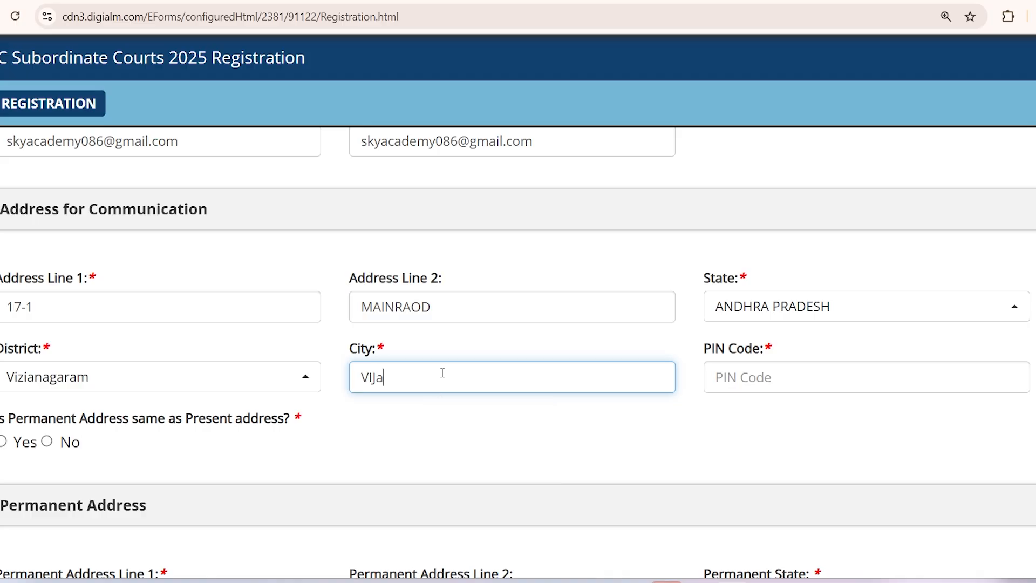
pyautogui.write('zIANAGARAM')
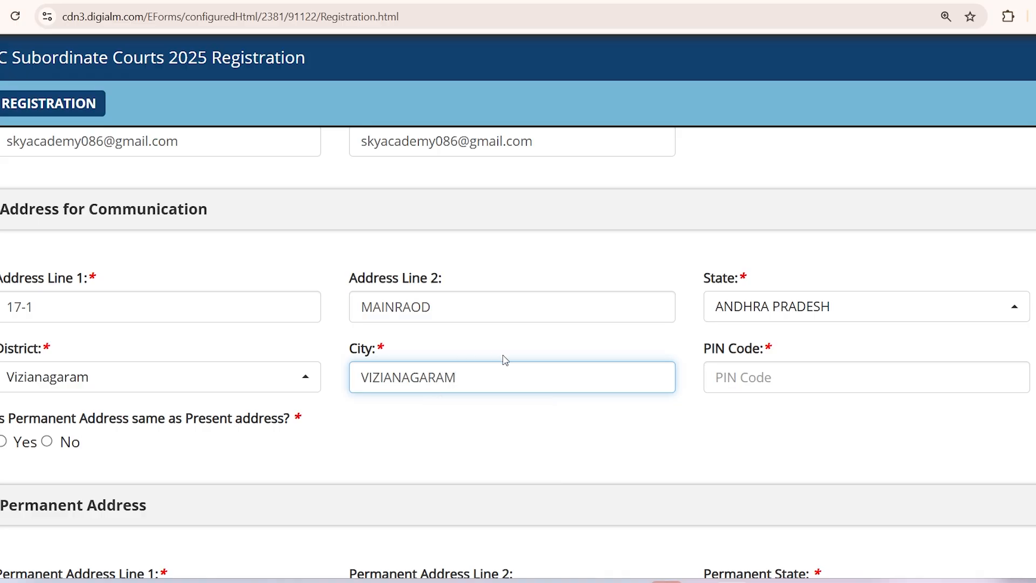
pyautogui.click(762, 371)
pyautogui.write('500001')
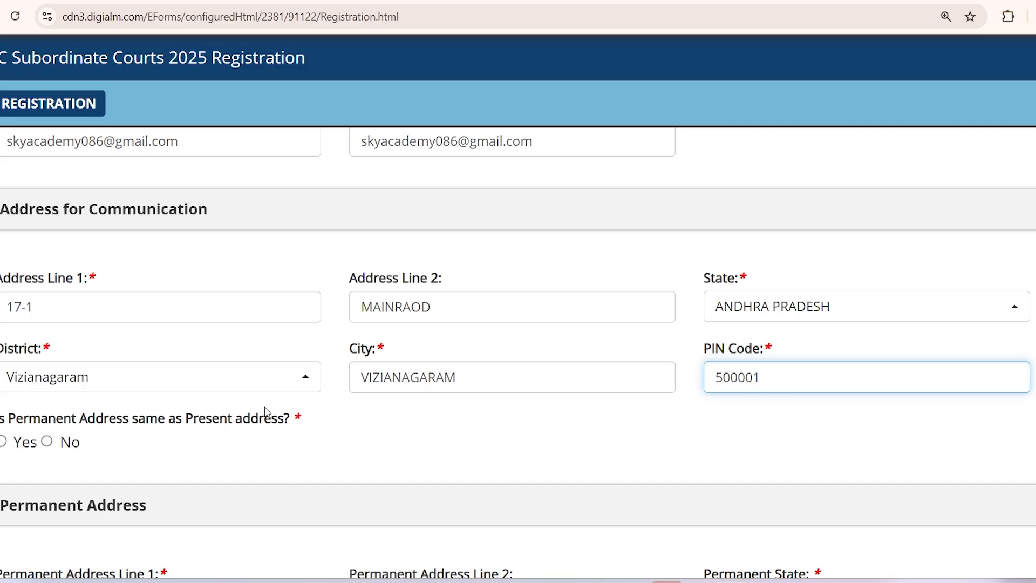
pyautogui.scroll(-2, 266, 413)
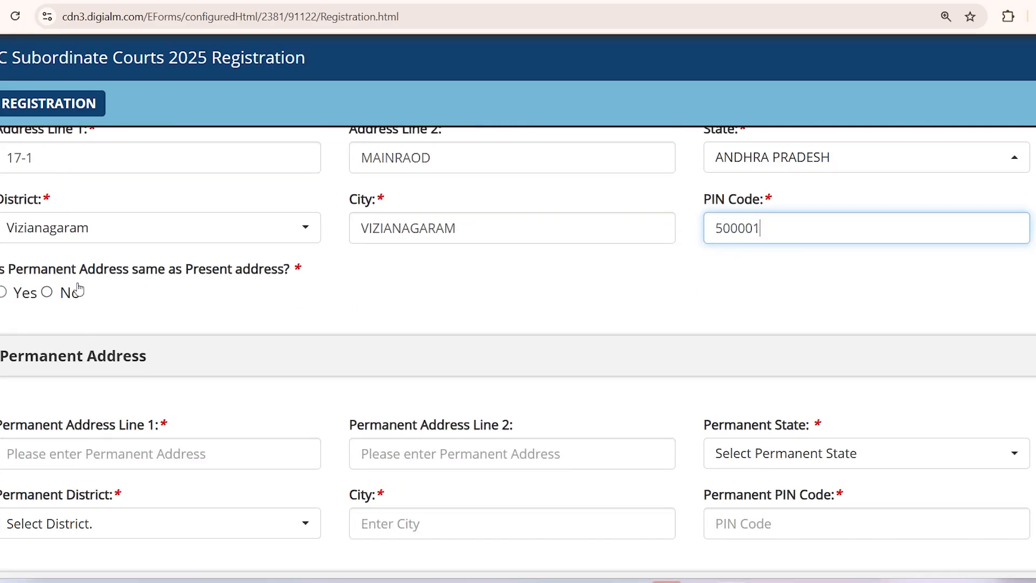
# Step: Answer Yes to 'Is Permanent Address same as Present address?', correcting an initial No
pyautogui.moveTo(184, 279); pyautogui.dragTo(264, 277)
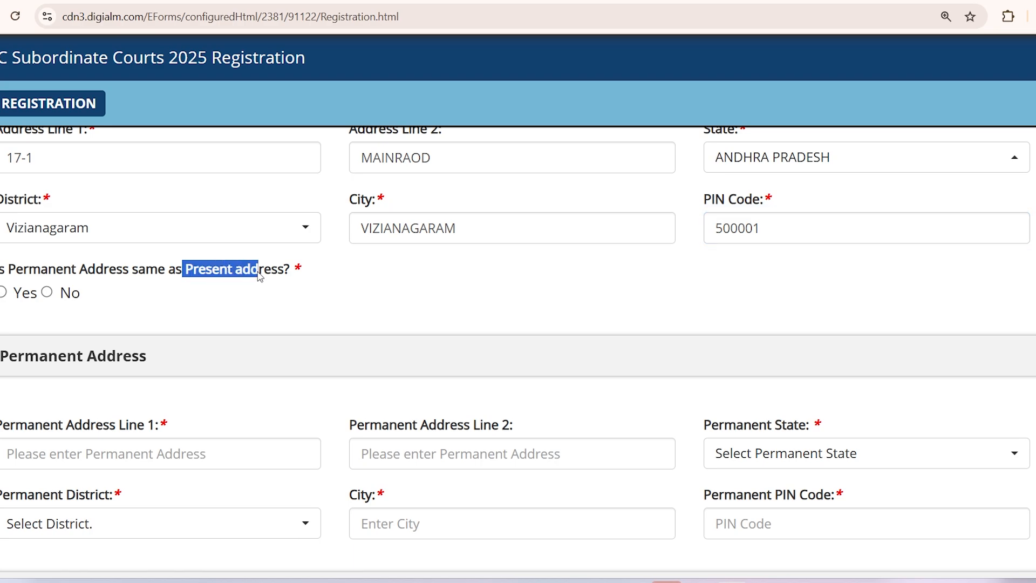
pyautogui.click(175, 305)
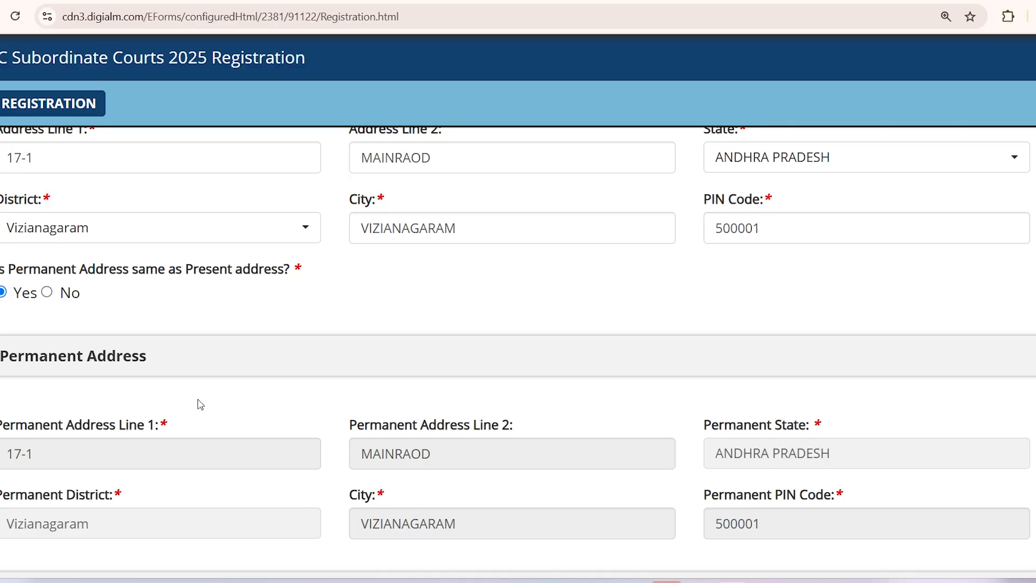
pyautogui.click(49, 295)
pyautogui.scroll(-1, 496, 455)
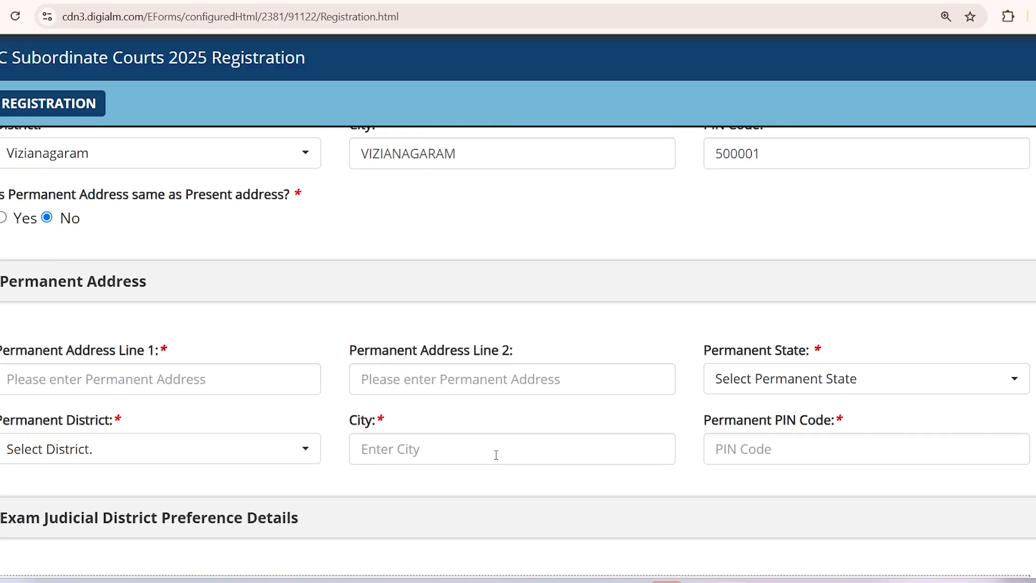
pyautogui.scroll(1, 116, 381)
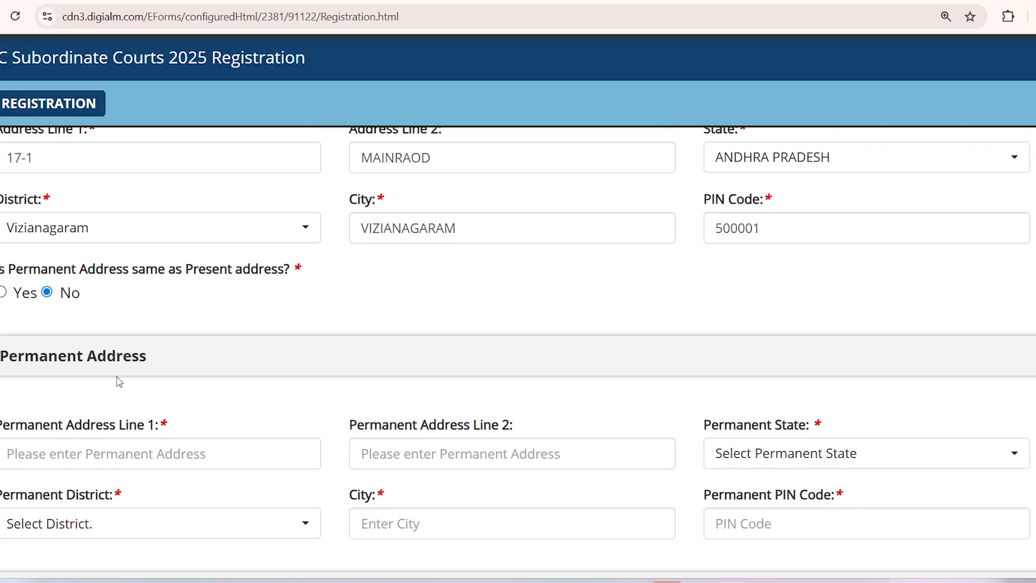
pyautogui.click(3, 293)
pyautogui.scroll(-7, 461, 338)
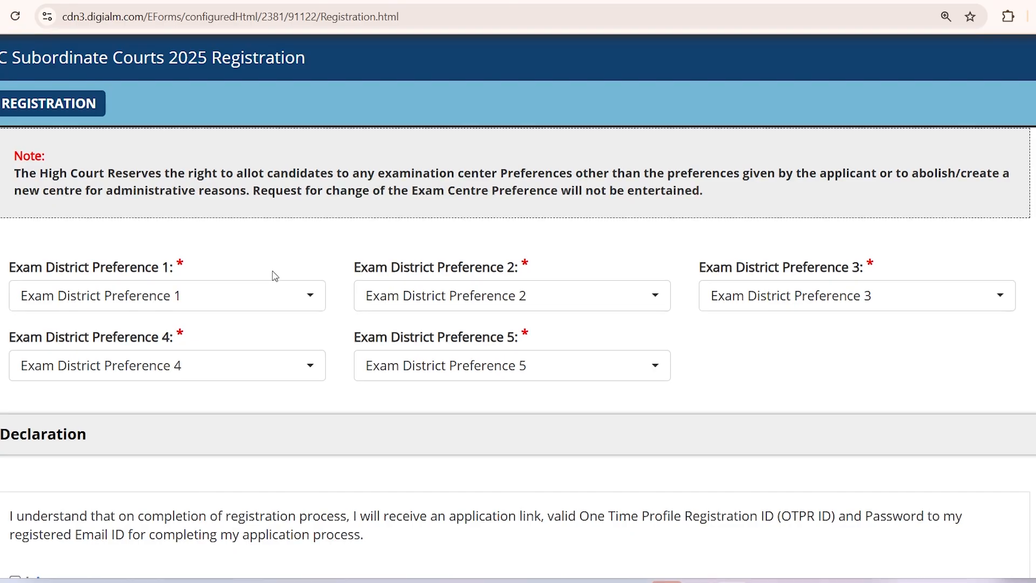
# Step: Set exam district preferences 1–3 to Vizianagaram, Visakhapatnam and West Godavari
pyautogui.scroll(1, 273, 272)
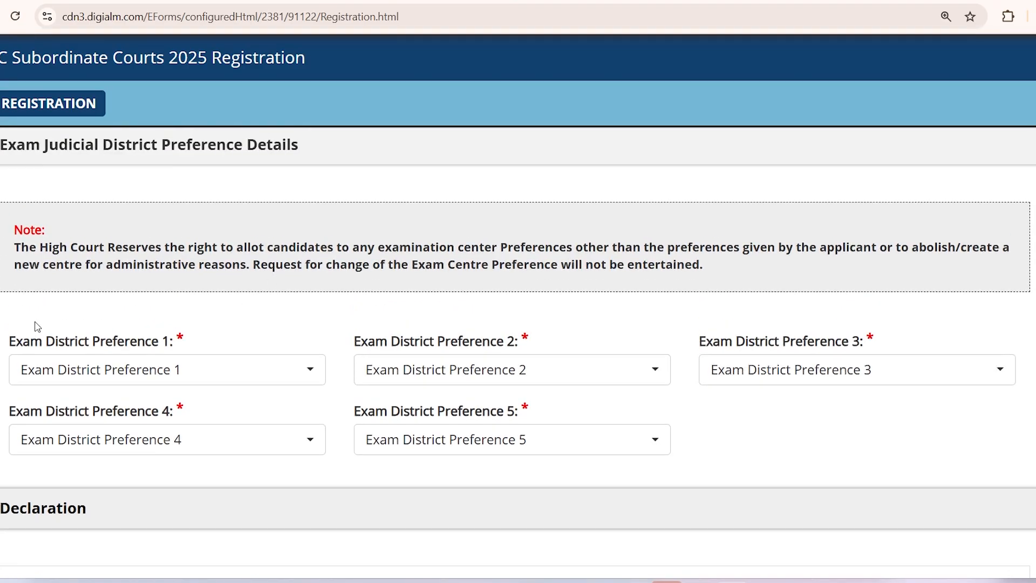
pyautogui.click(232, 377)
pyautogui.scroll(-2, 206, 259)
pyautogui.click(136, 307)
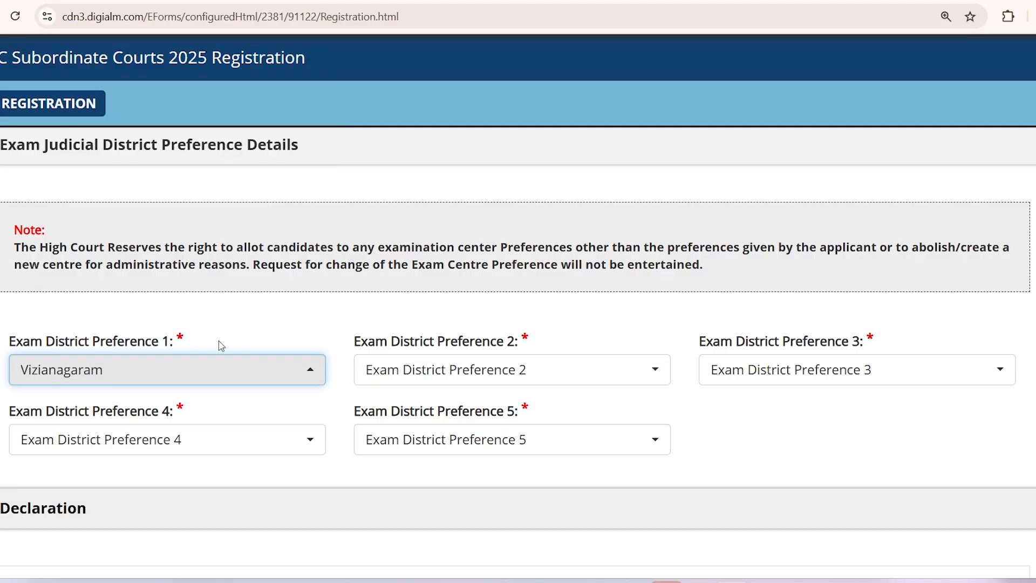
pyautogui.click(463, 378)
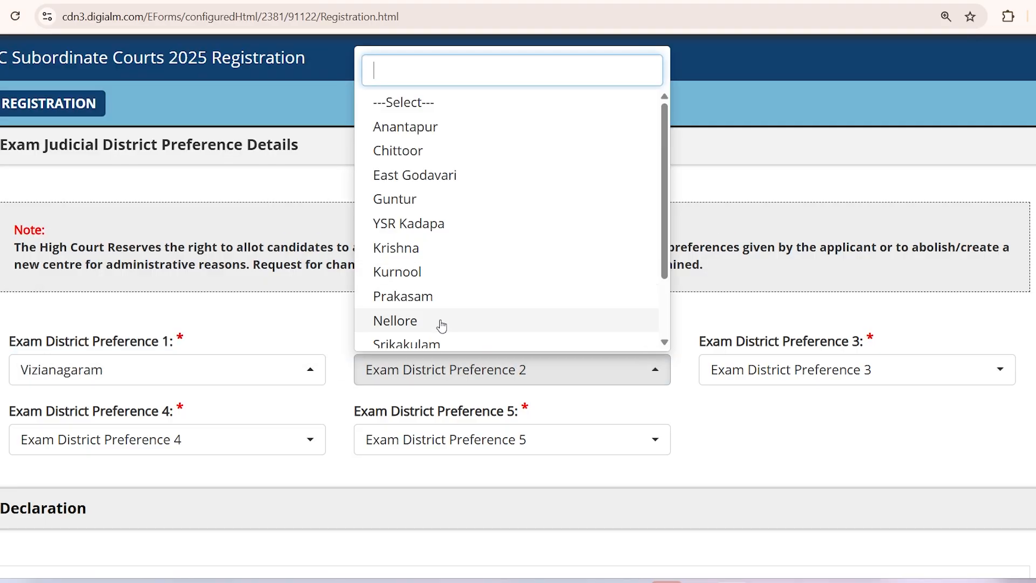
pyautogui.scroll(-2, 441, 326)
pyautogui.scroll(-3, 432, 331)
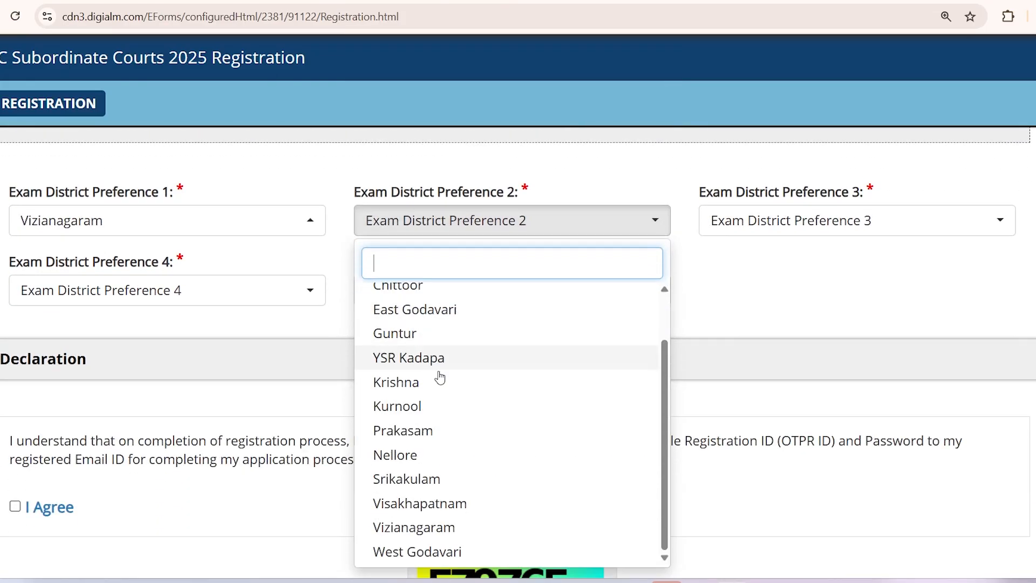
pyautogui.click(421, 503)
pyautogui.click(811, 221)
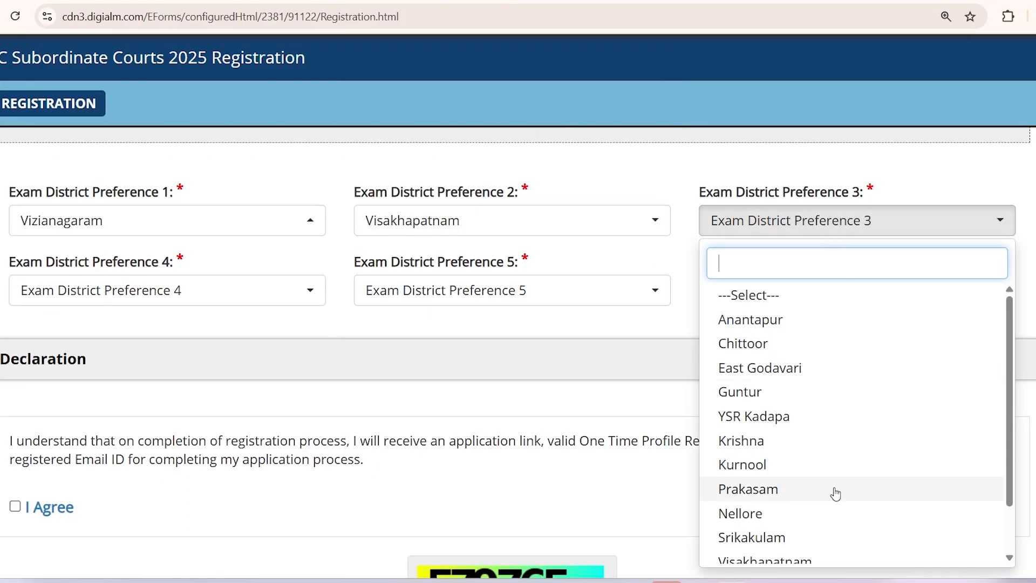
pyautogui.scroll(-2, 836, 494)
pyautogui.click(836, 548)
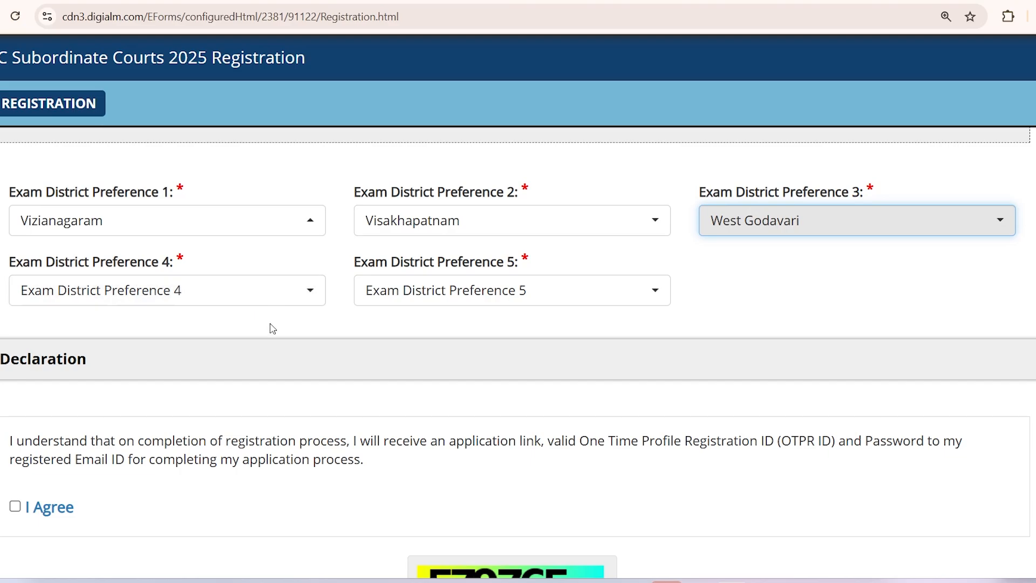
# Step: Set preference 4 to Srikakulam after a duplicate-preference alert, and preference 5 to Chittoor
pyautogui.click(157, 300)
pyautogui.scroll(-3, 108, 485)
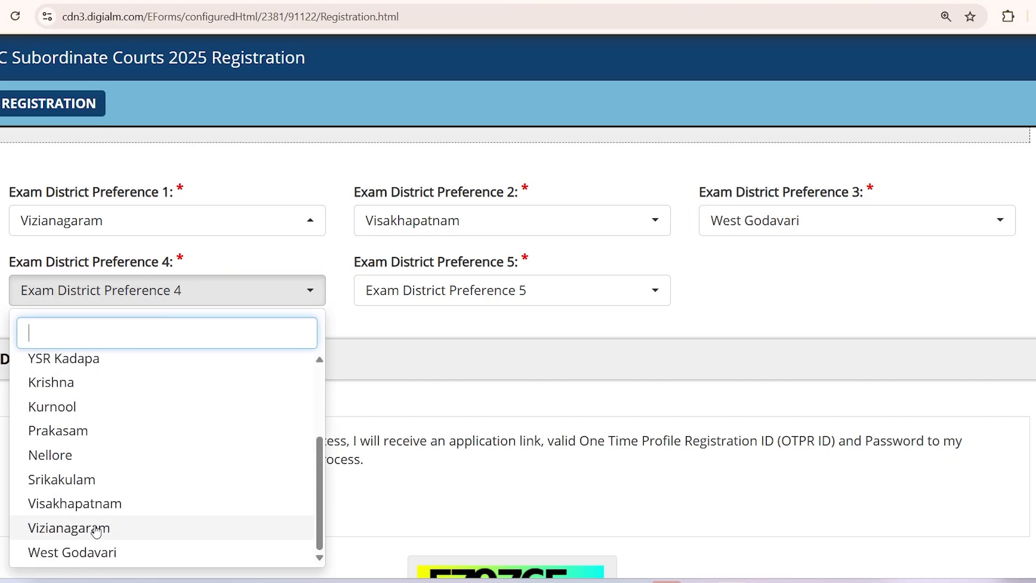
pyautogui.click(96, 529)
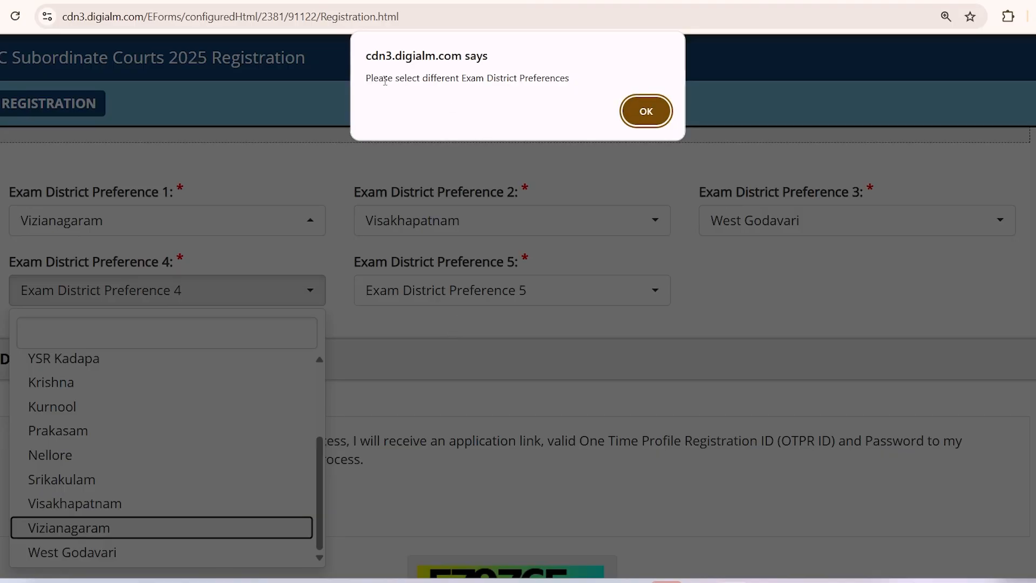
pyautogui.moveTo(385, 80); pyautogui.dragTo(571, 81)
pyautogui.click(569, 81)
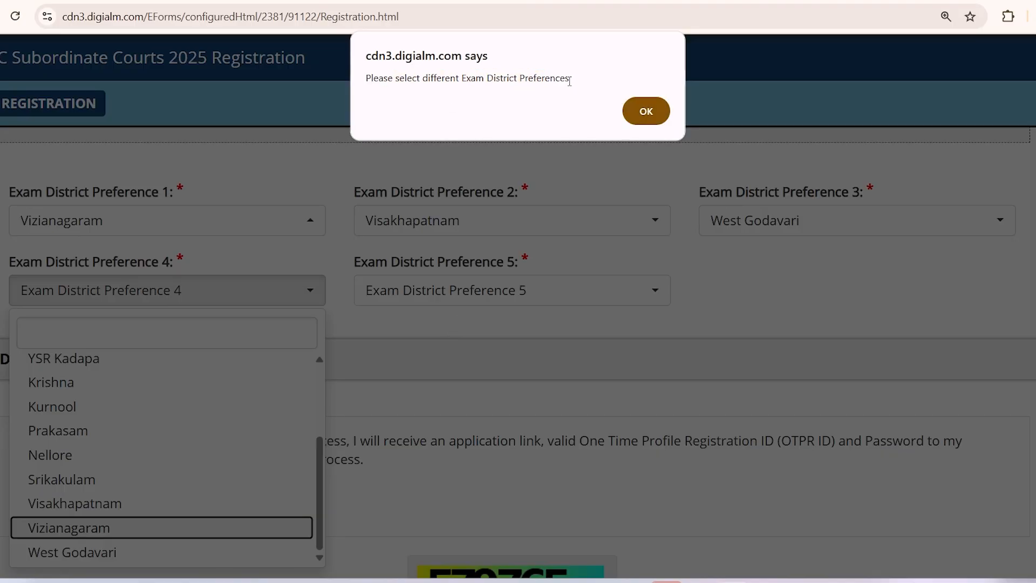
pyautogui.click(644, 111)
pyautogui.click(194, 296)
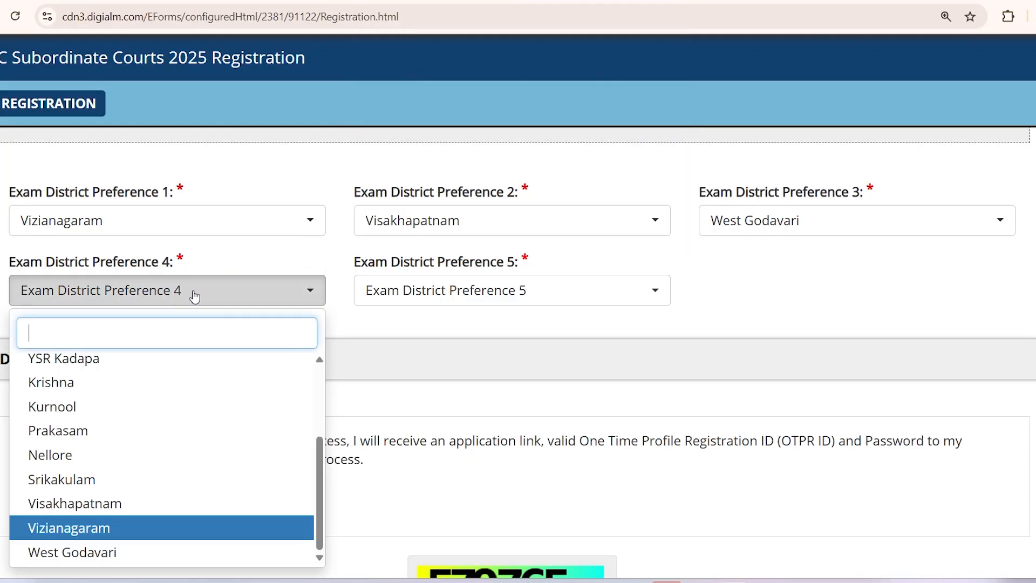
pyautogui.scroll(-3, 203, 479)
pyautogui.click(107, 456)
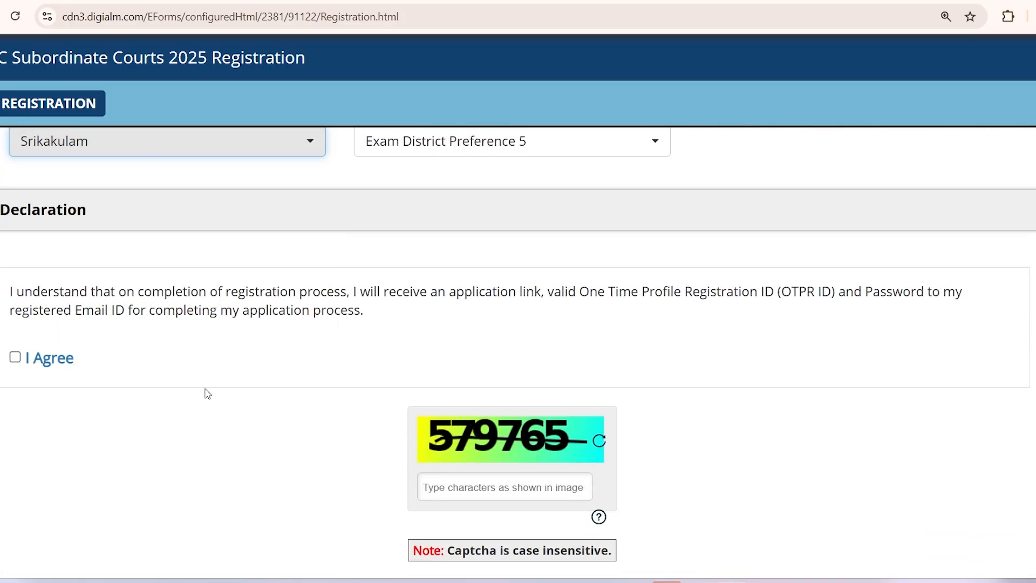
pyautogui.scroll(3, 406, 311)
pyautogui.click(439, 297)
pyautogui.click(417, 419)
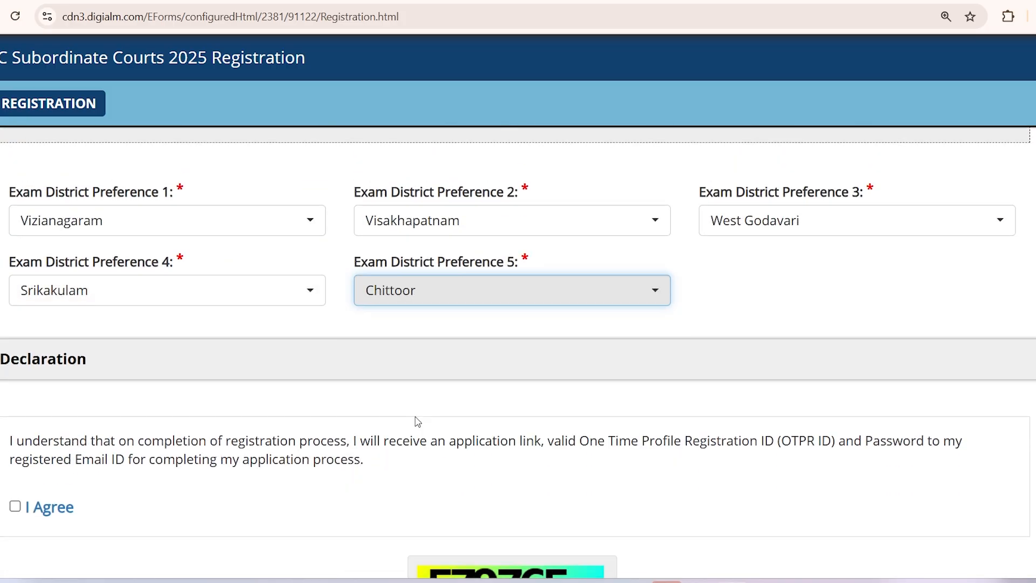
# Step: Tick I Agree, enter the captcha, and press REGISTER to reach the confirmation alert
pyautogui.scroll(-3, 207, 386)
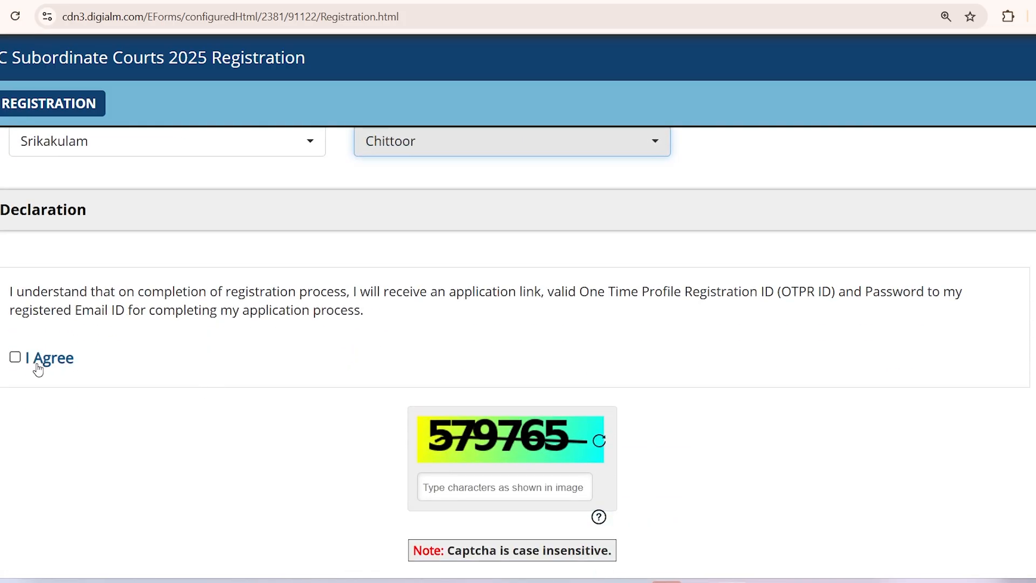
pyautogui.click(15, 358)
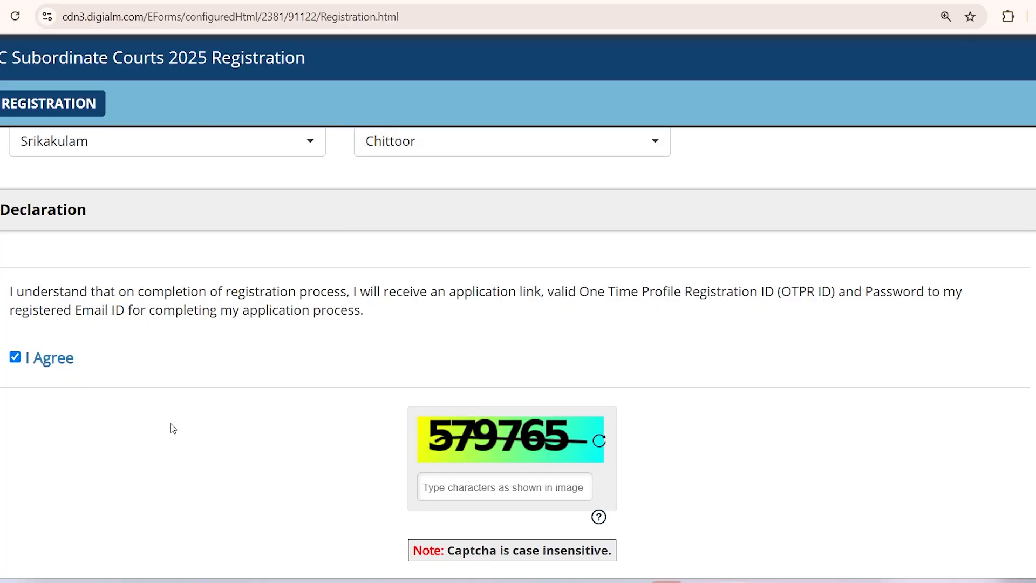
pyautogui.click(463, 491)
pyautogui.write('579765')
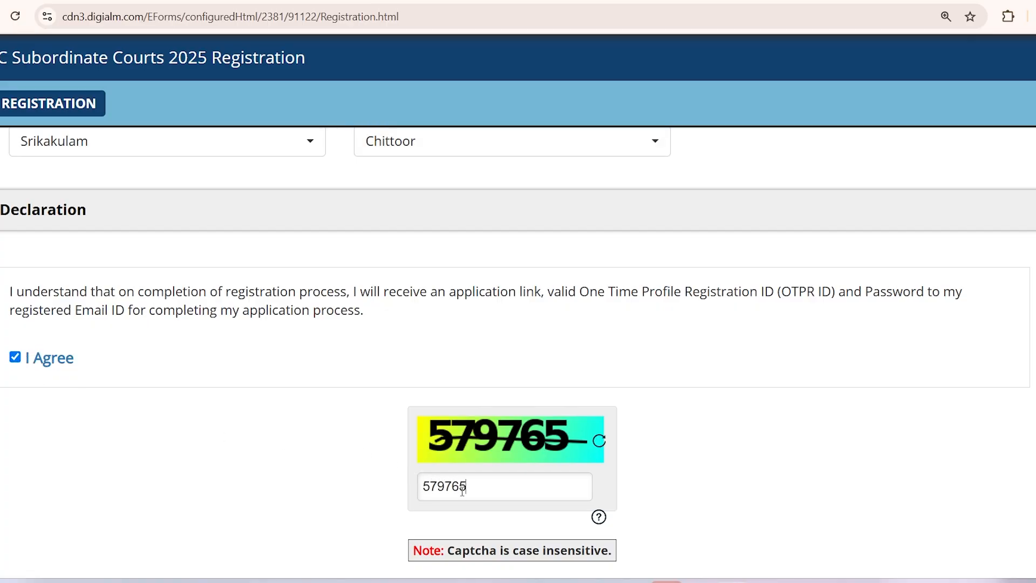
pyautogui.scroll(-3, 285, 457)
pyautogui.scroll(10, 393, 431)
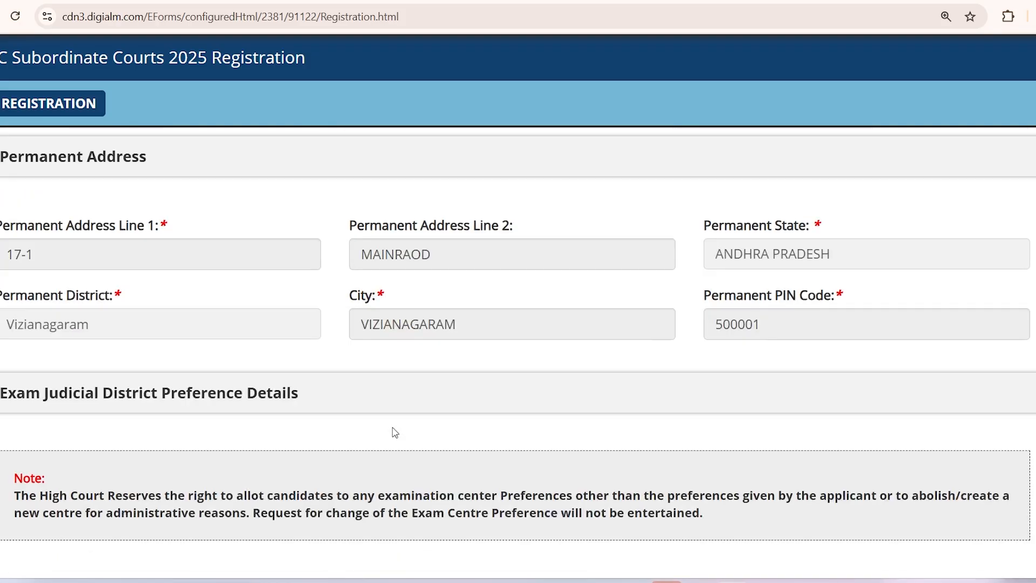
pyautogui.scroll(8, 393, 430)
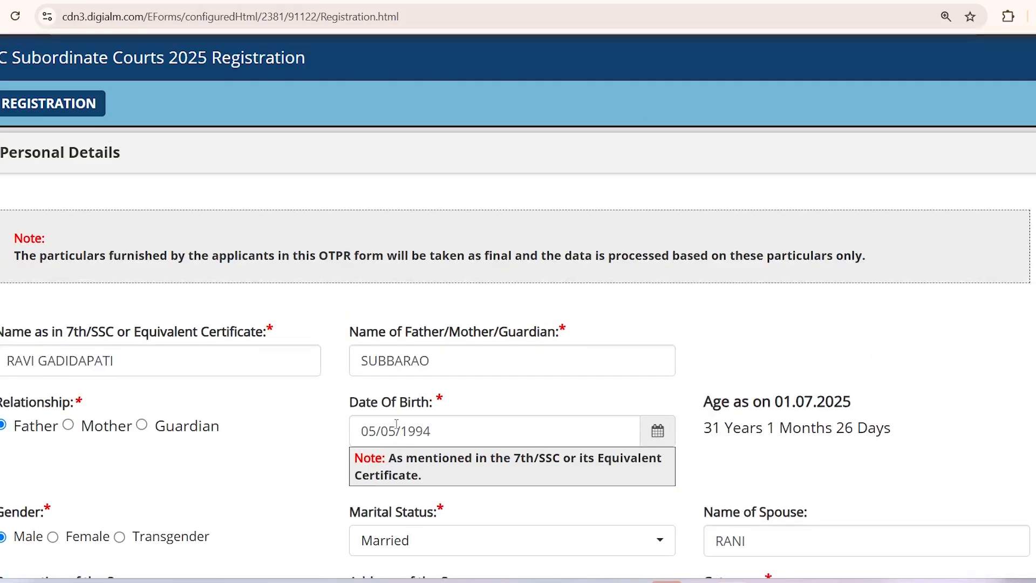
pyautogui.scroll(-18, 396, 422)
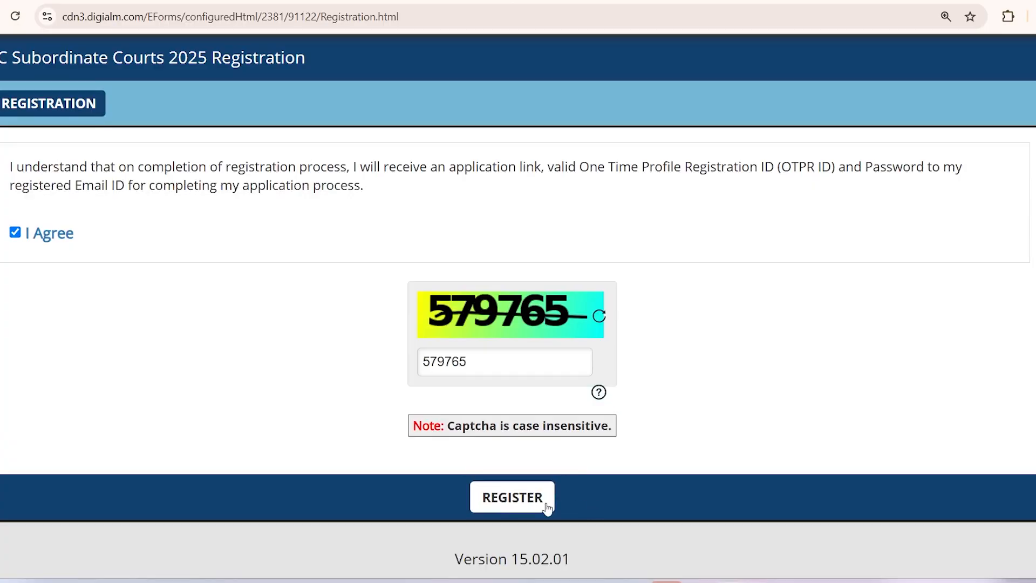
pyautogui.click(547, 508)
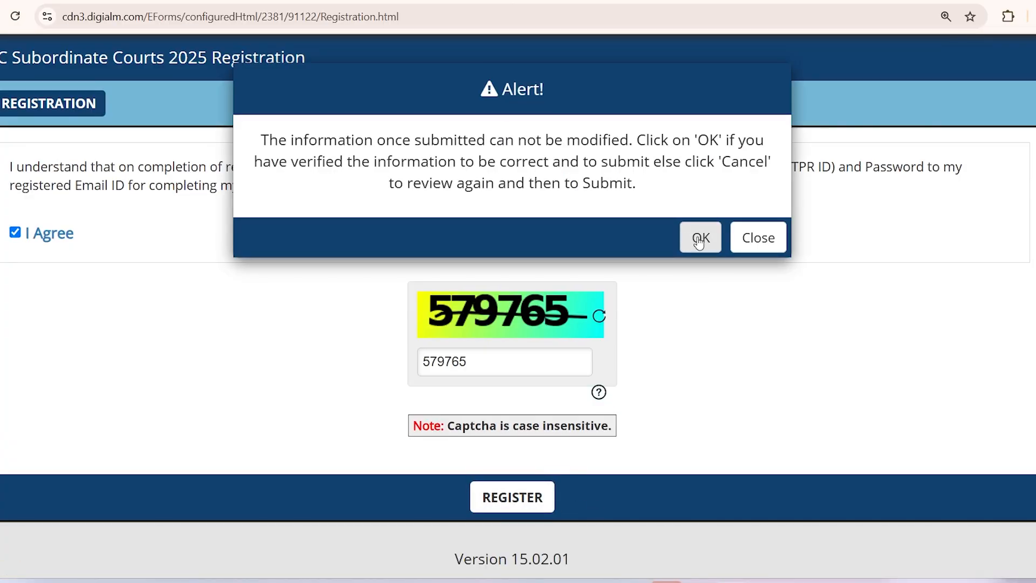
# Step: Confirm the registration, decline saving the address in the browser, and close the completion note
pyautogui.click(699, 238)
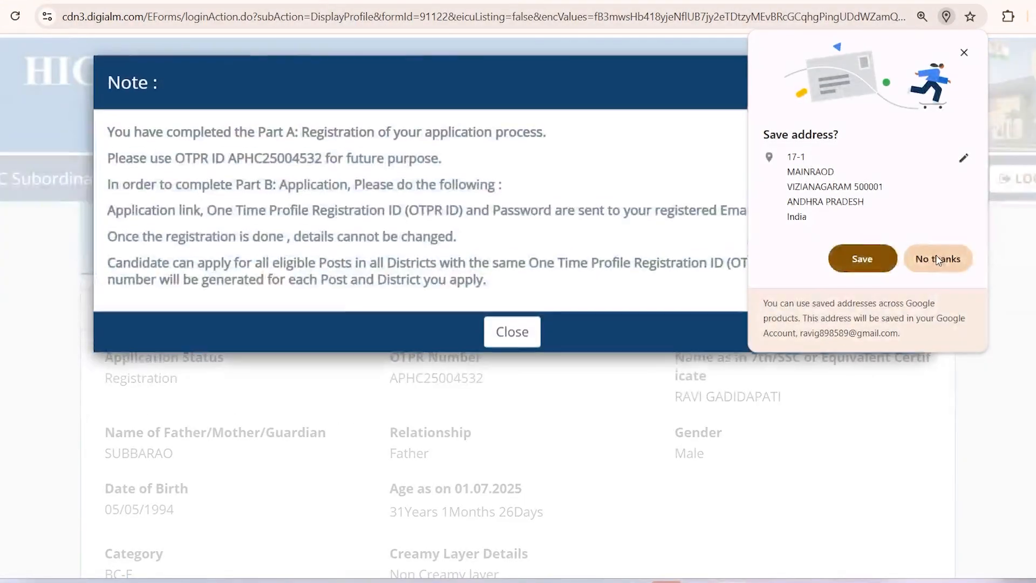
pyautogui.click(935, 258)
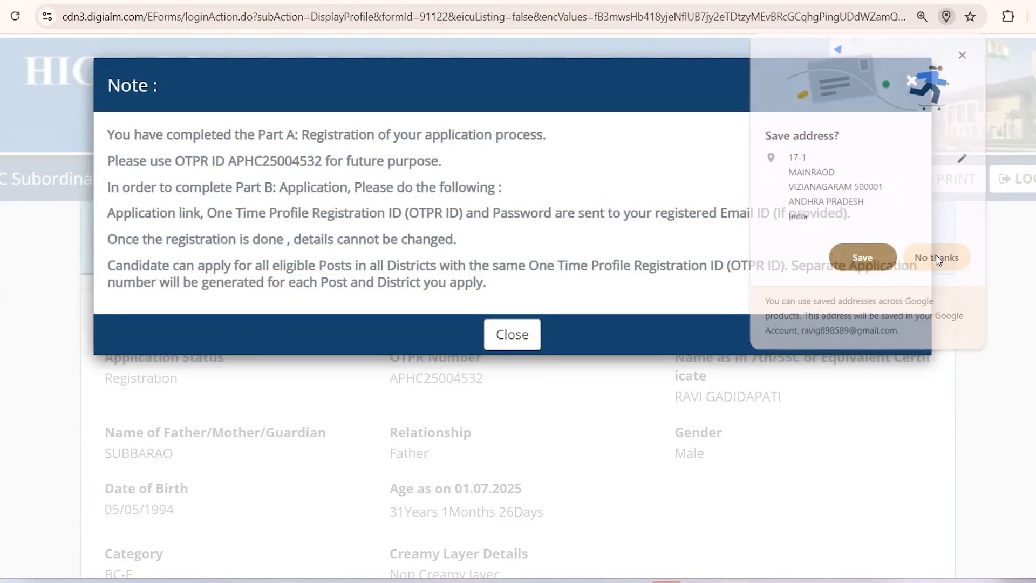
pyautogui.click(504, 338)
pyautogui.scroll(-2, 242, 387)
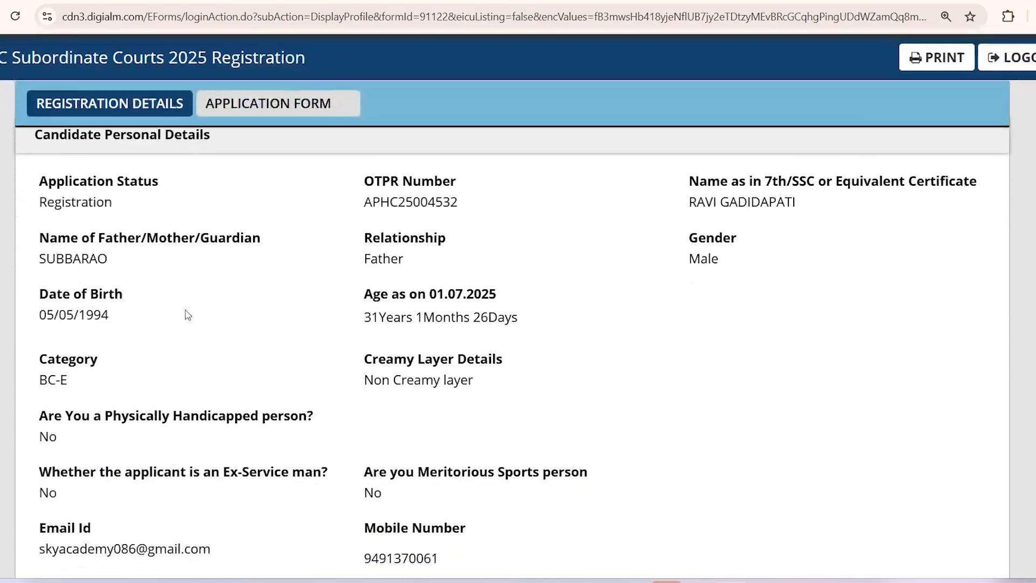
pyautogui.moveTo(57, 181); pyautogui.dragTo(578, 413)
pyautogui.scroll(-3, 602, 463)
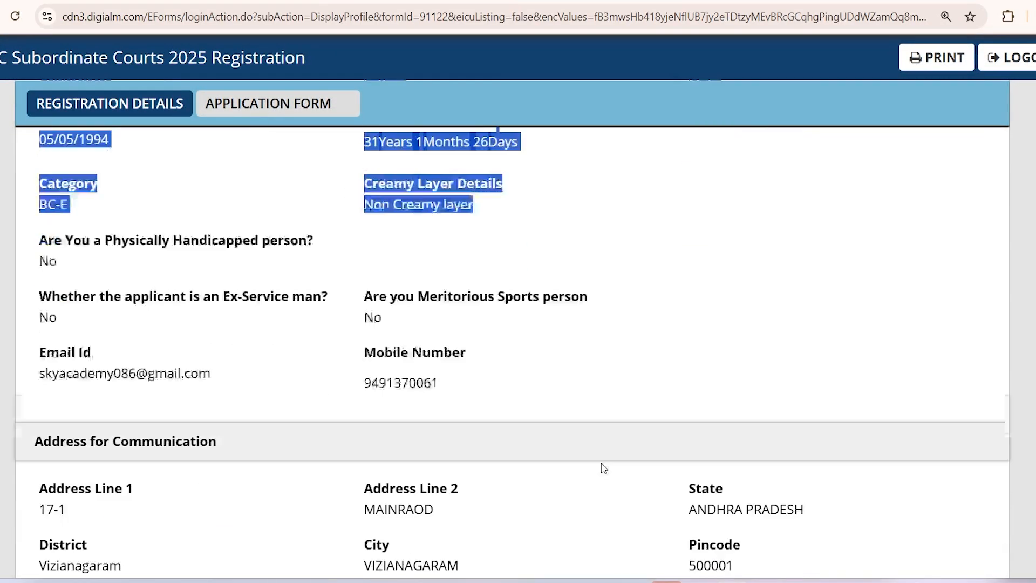
pyautogui.click(602, 409)
pyautogui.scroll(5, 940, 291)
pyautogui.click(940, 179)
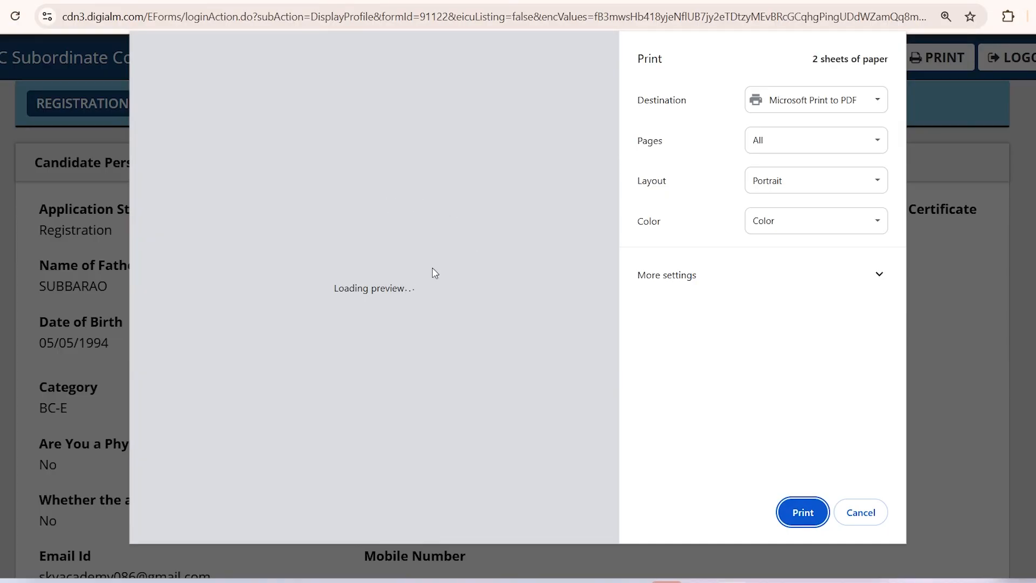
pyautogui.scroll(-10, 482, 350)
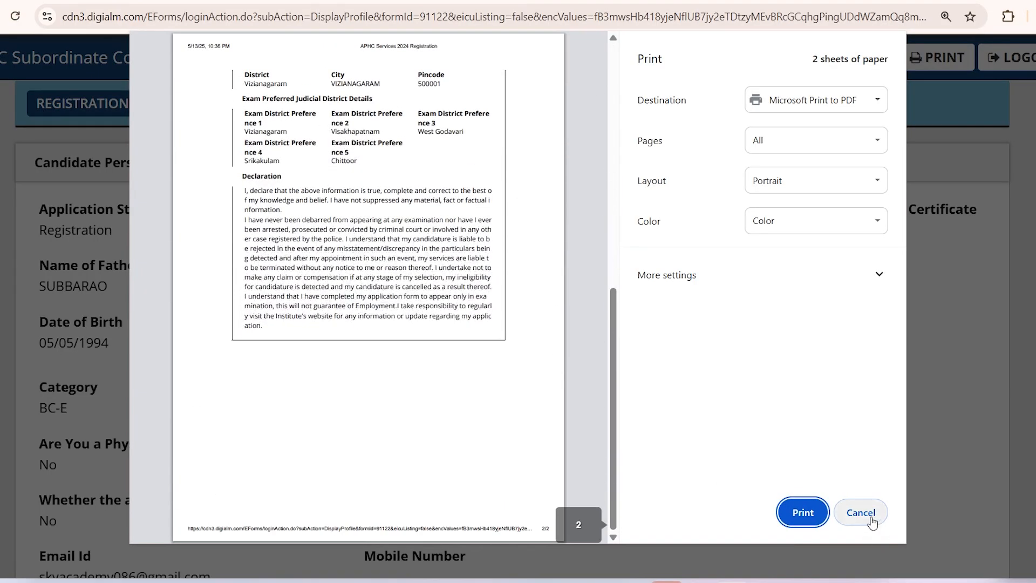
pyautogui.click(861, 512)
pyautogui.scroll(-8, 372, 359)
pyautogui.scroll(6, 373, 362)
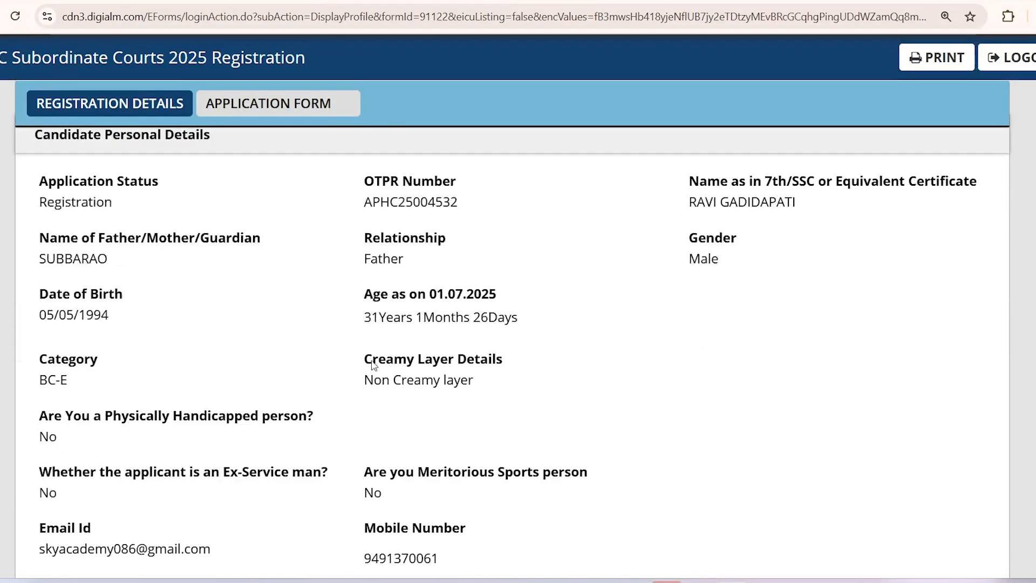
pyautogui.moveTo(364, 180); pyautogui.dragTo(464, 203)
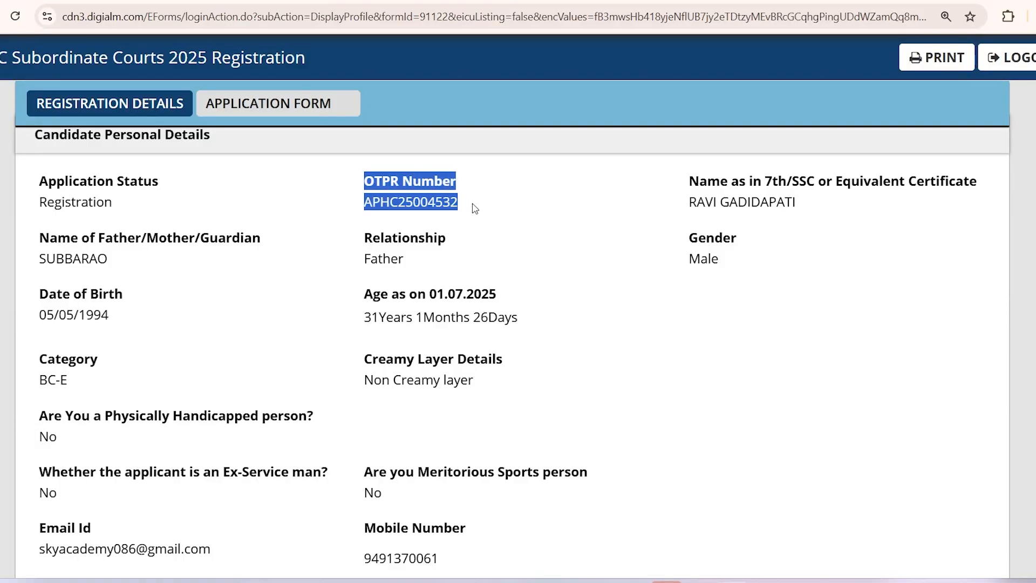
pyautogui.click(473, 209)
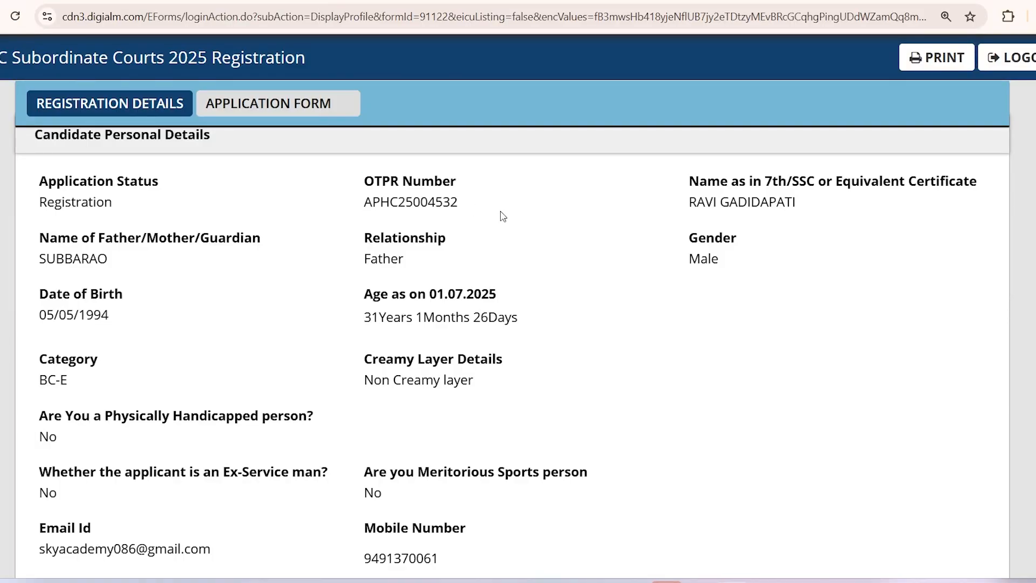
pyautogui.scroll(-12, 503, 216)
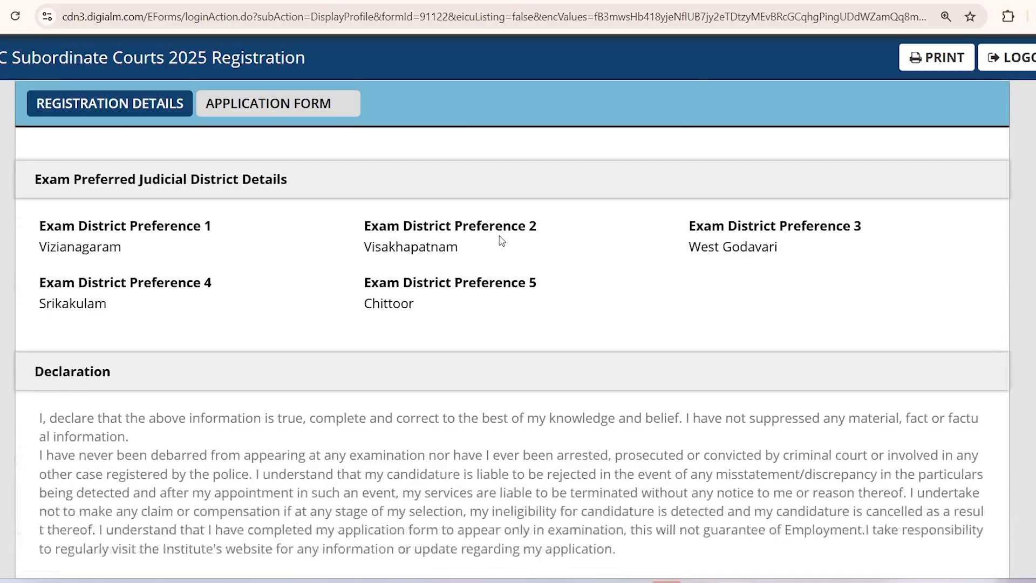
pyautogui.scroll(-1, 502, 240)
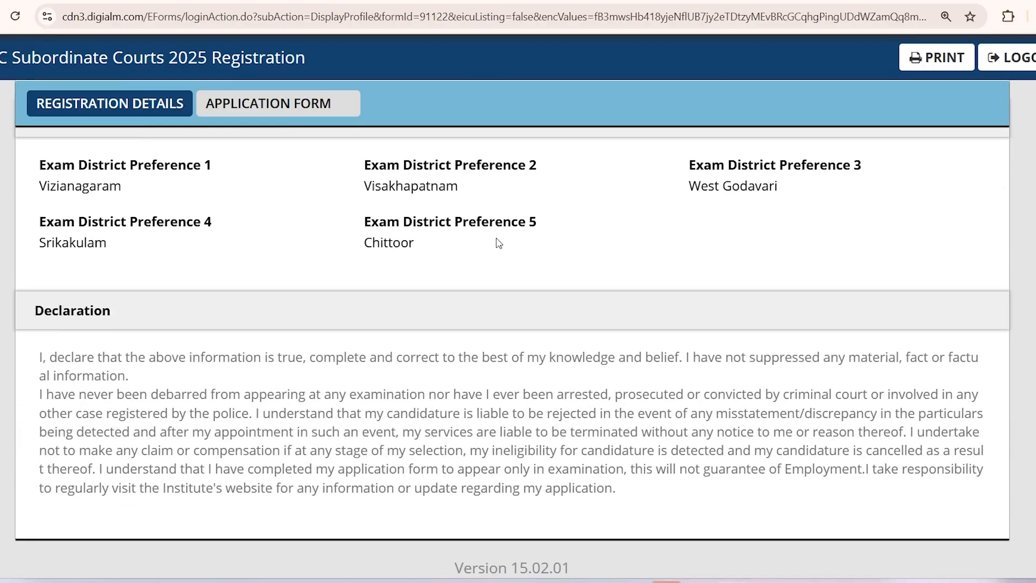
pyautogui.scroll(15, 437, 275)
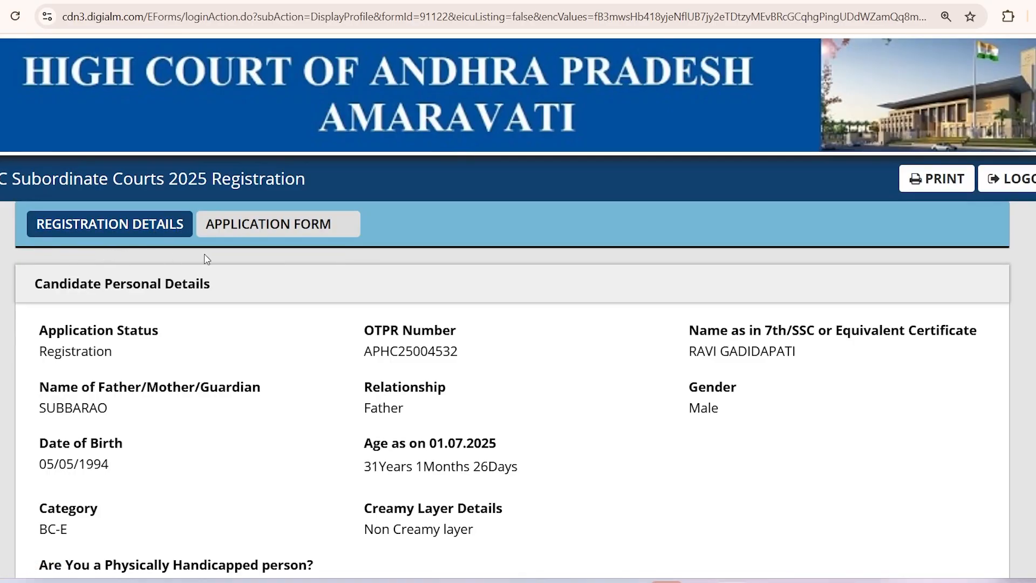
# Step: Switch to APPLICATION FORM, briefly back to REGISTRATION DETAILS, then return to see 0 entries
pyautogui.click(278, 223)
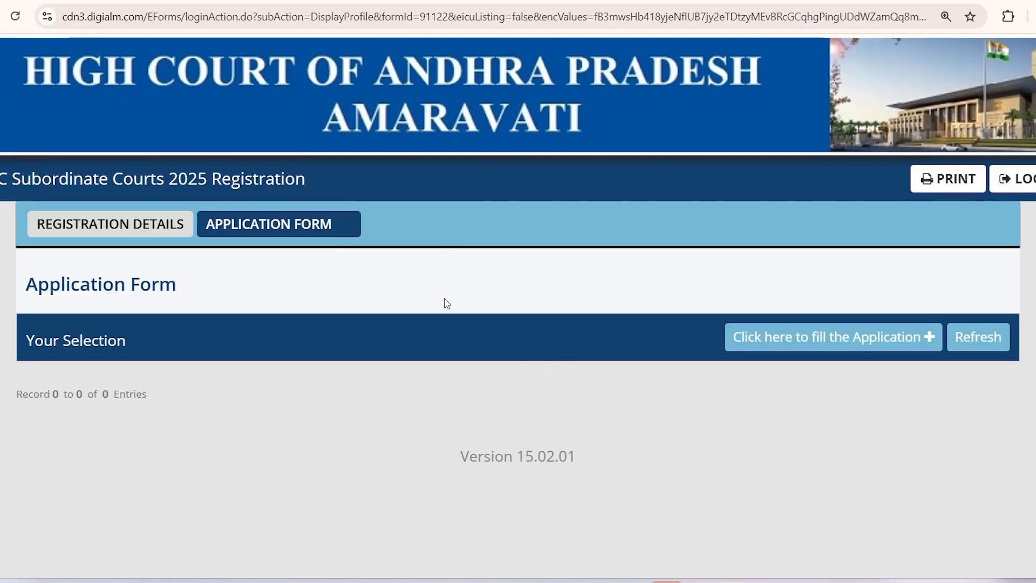
pyautogui.click(180, 224)
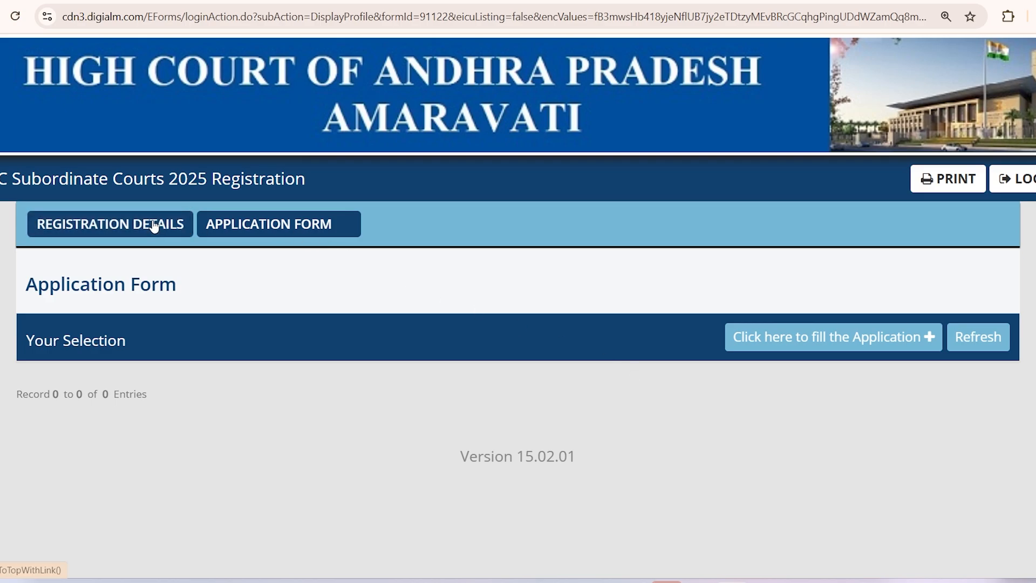
pyautogui.click(323, 225)
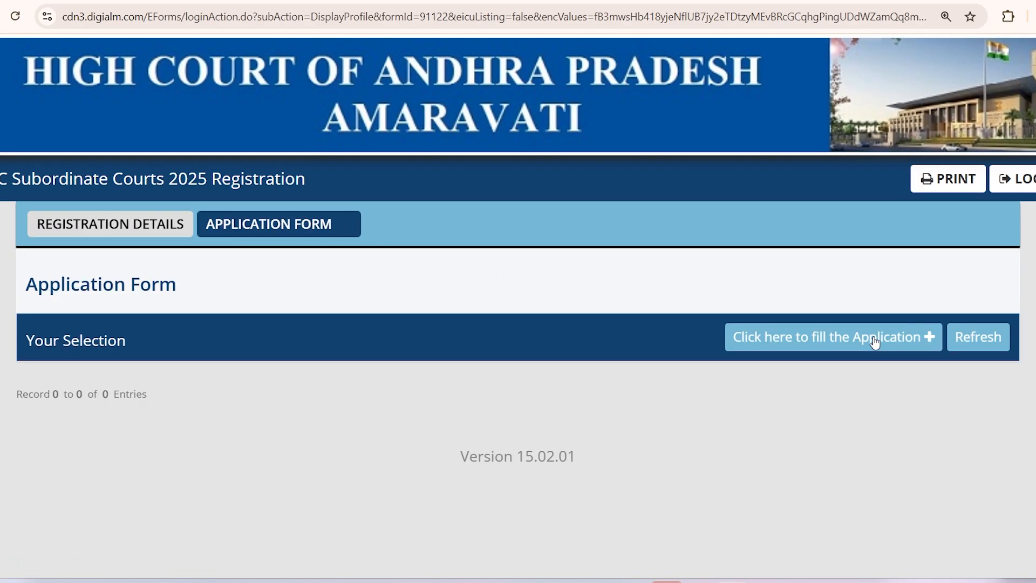
pyautogui.moveTo(663, 285); pyautogui.dragTo(803, 448)
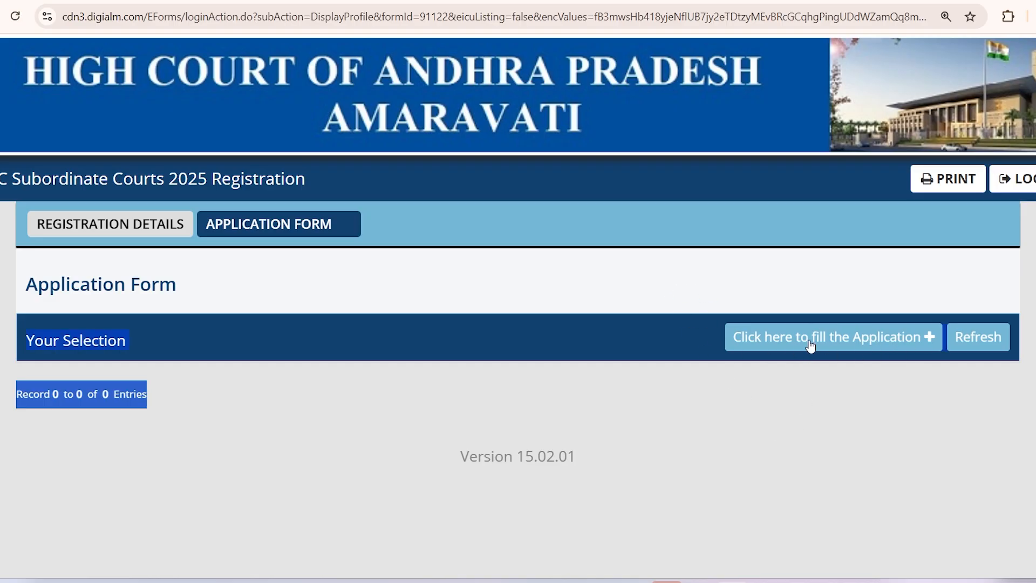
# Step: Start a new application via 'Click here to fill the Application' and open the Select Post list
pyautogui.click(784, 346)
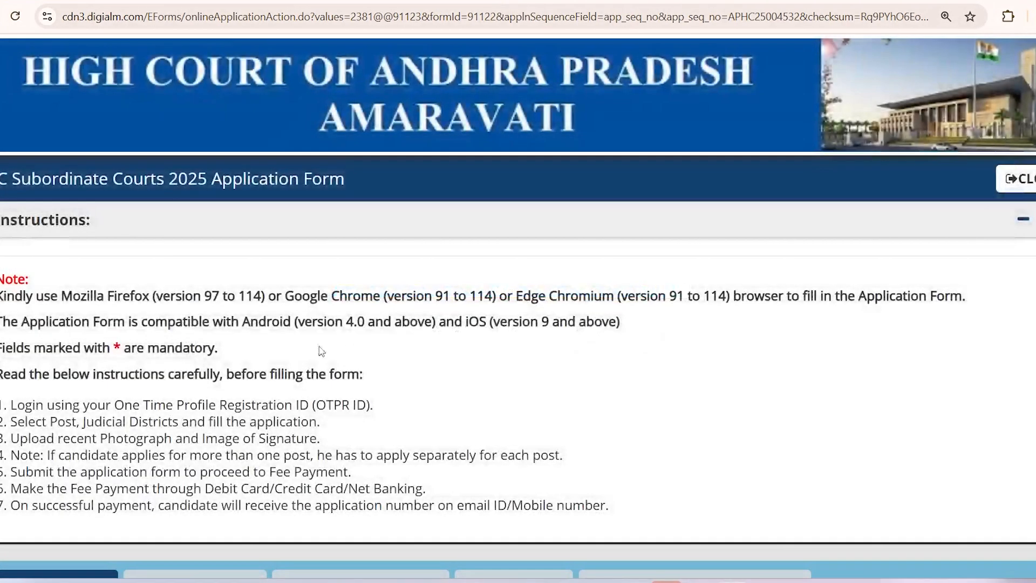
pyautogui.scroll(-6, 186, 360)
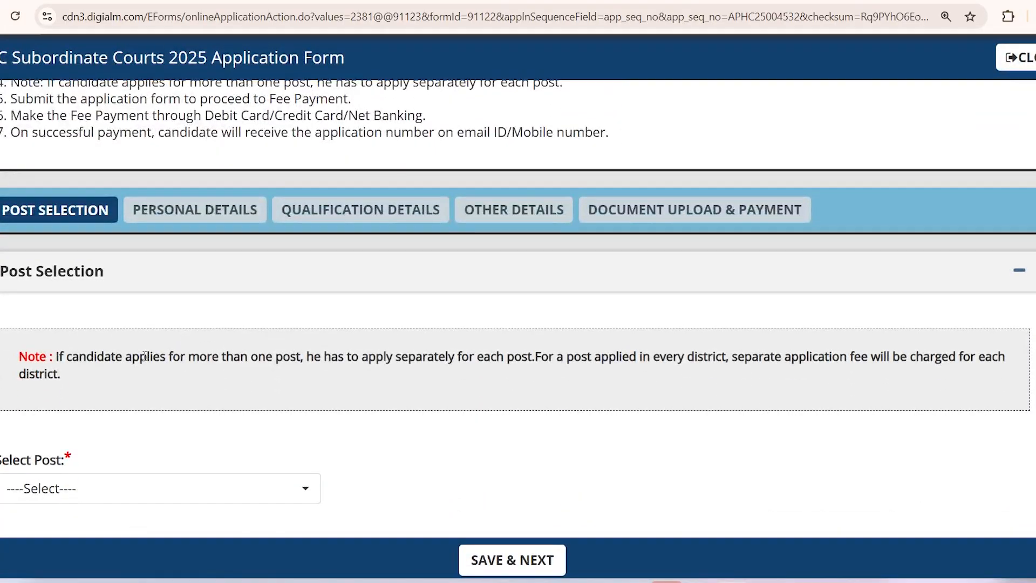
pyautogui.scroll(6, 141, 359)
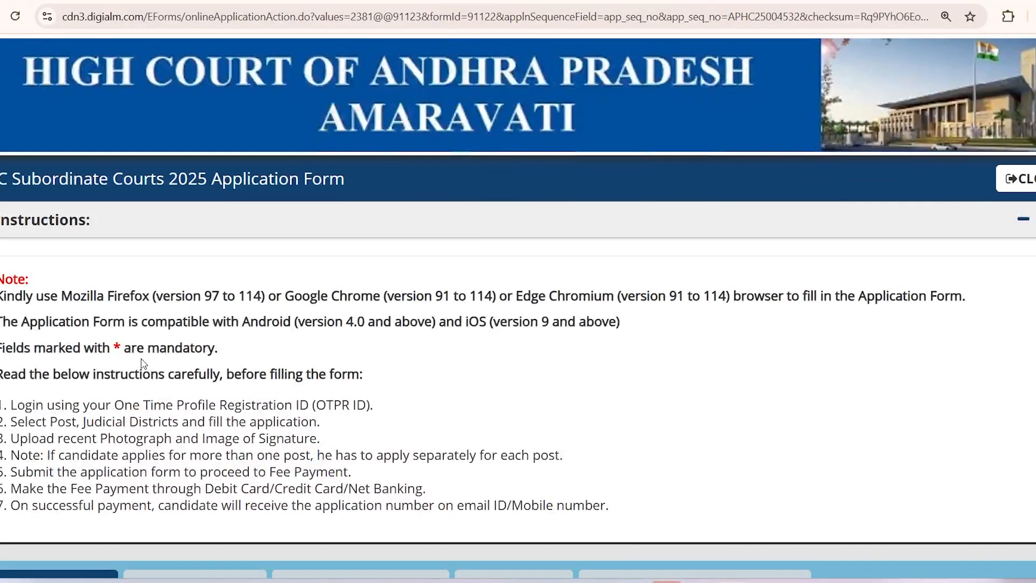
pyautogui.scroll(-2, 143, 363)
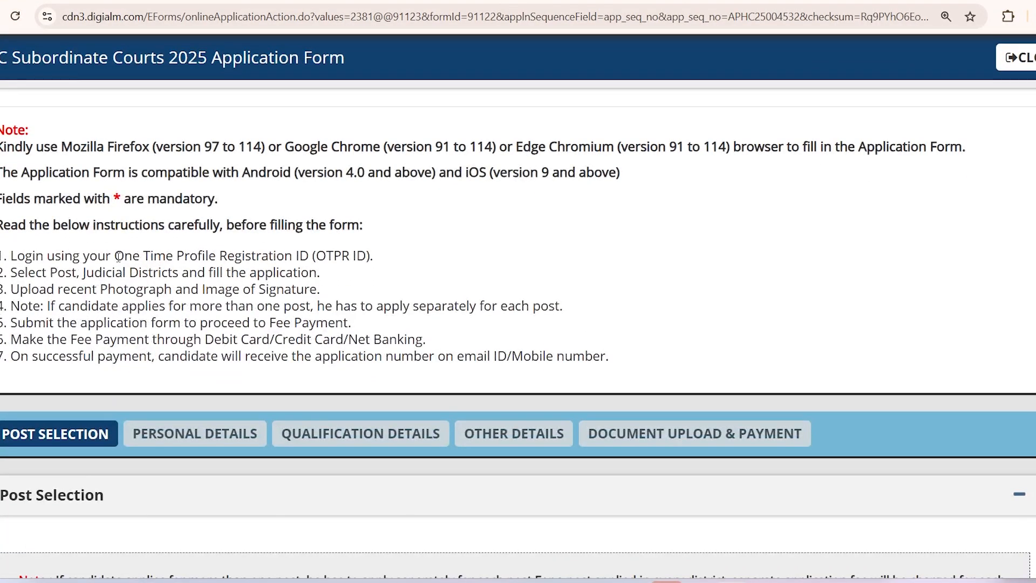
pyautogui.moveTo(114, 255); pyautogui.dragTo(312, 255)
pyautogui.moveTo(50, 272); pyautogui.dragTo(173, 272)
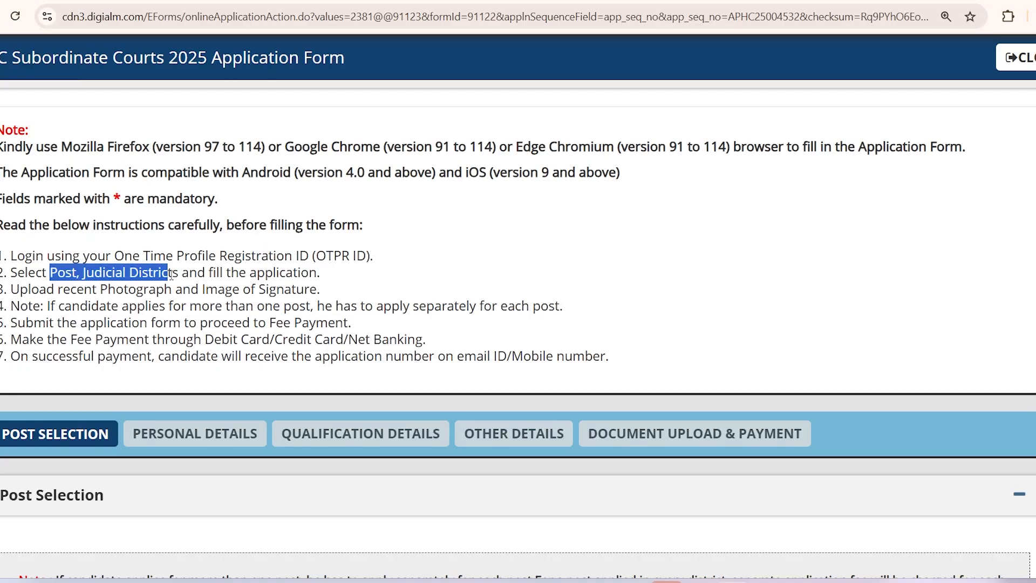
pyautogui.click(164, 305)
pyautogui.scroll(-5, 172, 311)
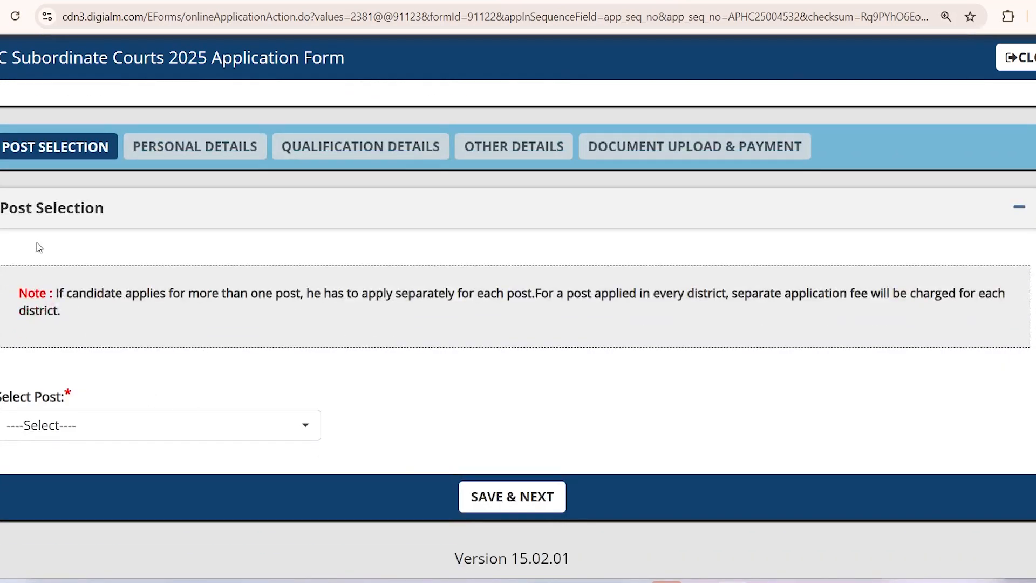
pyautogui.moveTo(24, 156); pyautogui.dragTo(128, 193)
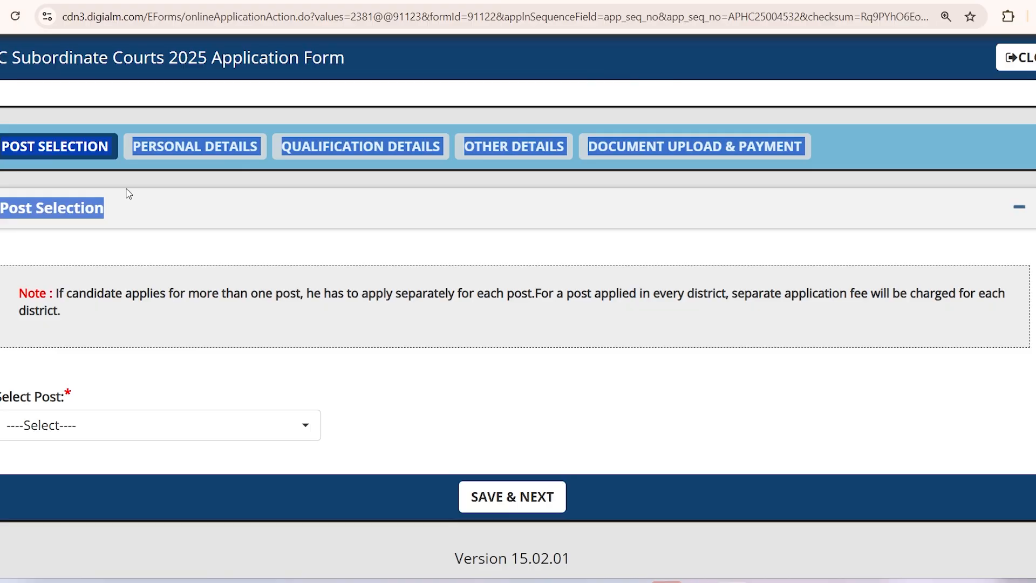
pyautogui.click(171, 219)
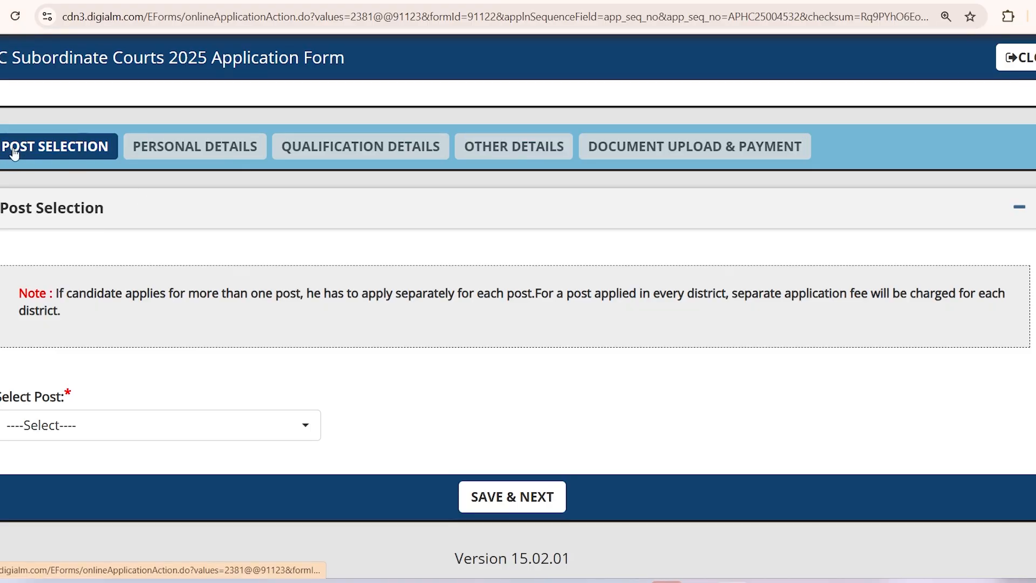
pyautogui.click(60, 433)
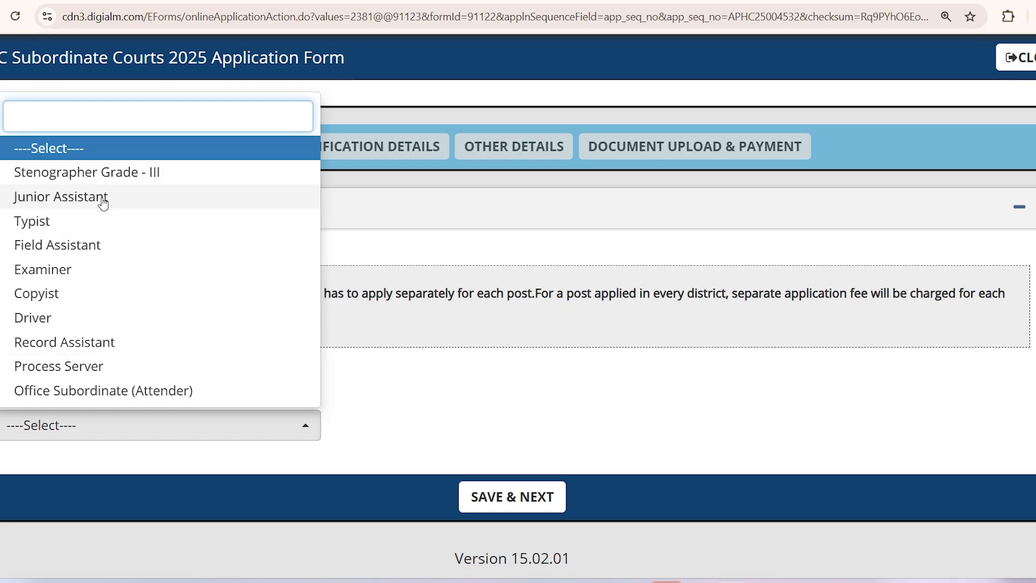
# Step: Choose the Junior Assistant post and tick Vizianagaram, reading the note on per-post and per-district fees
pyautogui.click(103, 197)
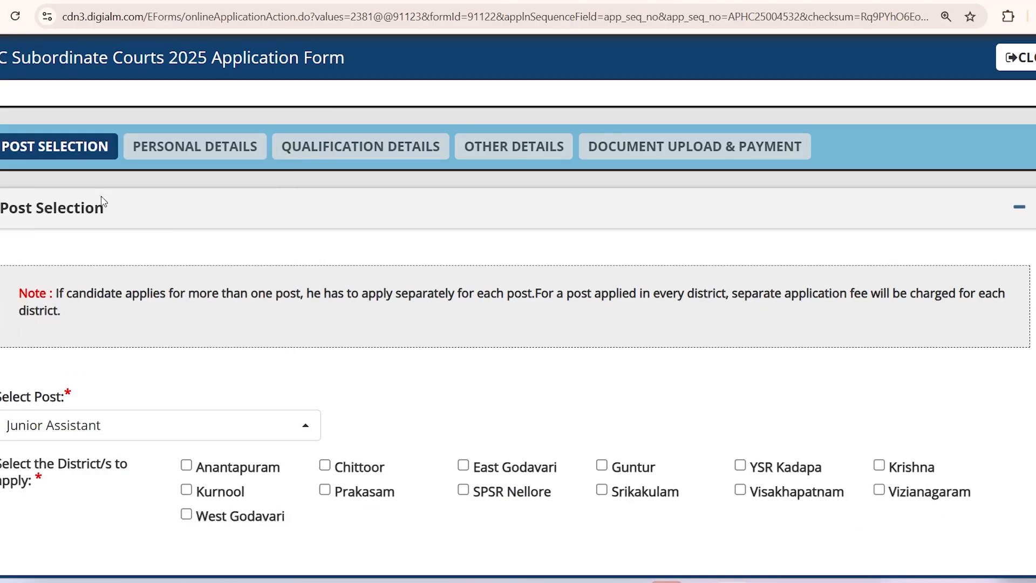
pyautogui.scroll(-1, 395, 291)
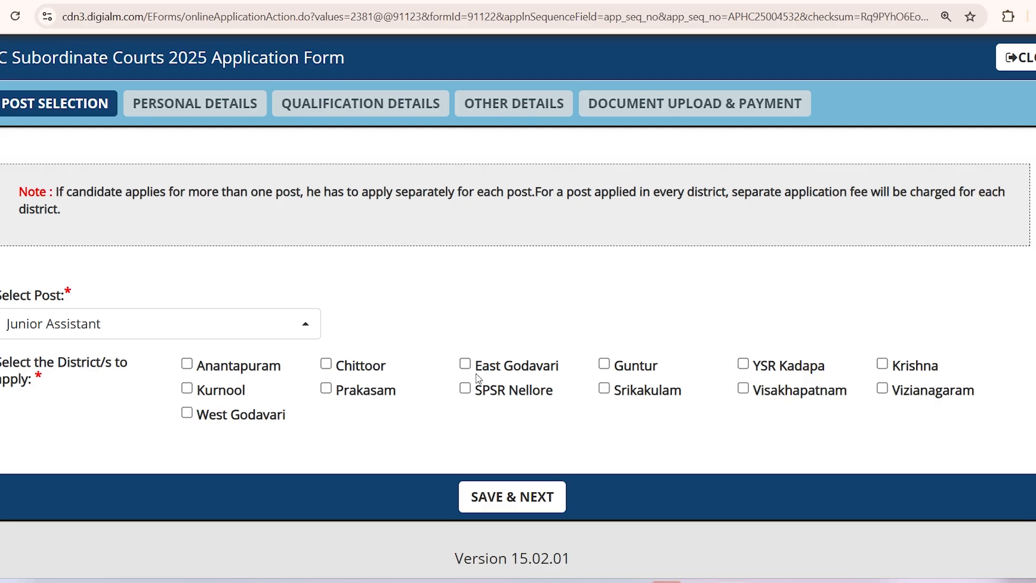
pyautogui.click(882, 390)
pyautogui.moveTo(57, 190); pyautogui.dragTo(535, 197)
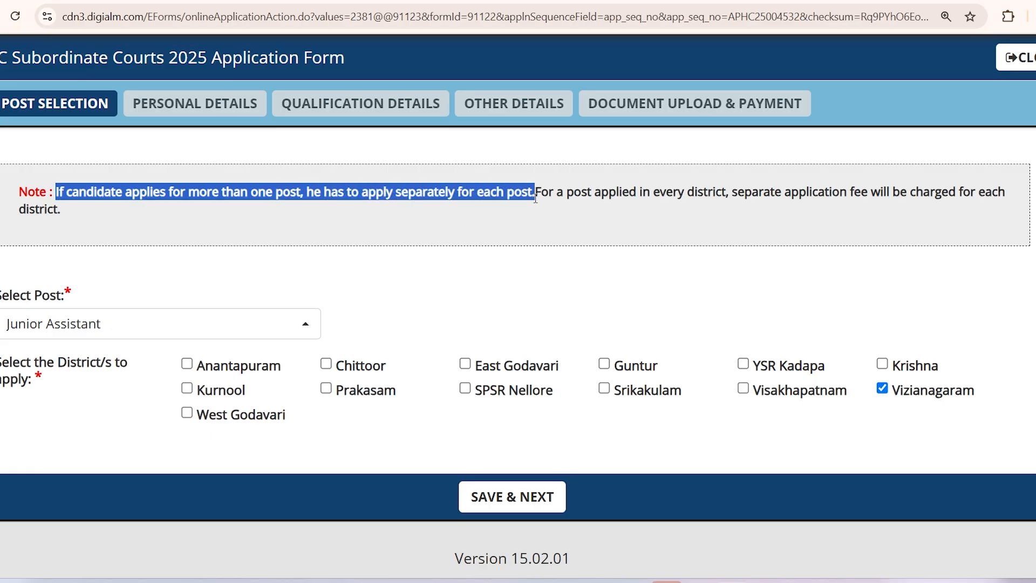
pyautogui.click(451, 215)
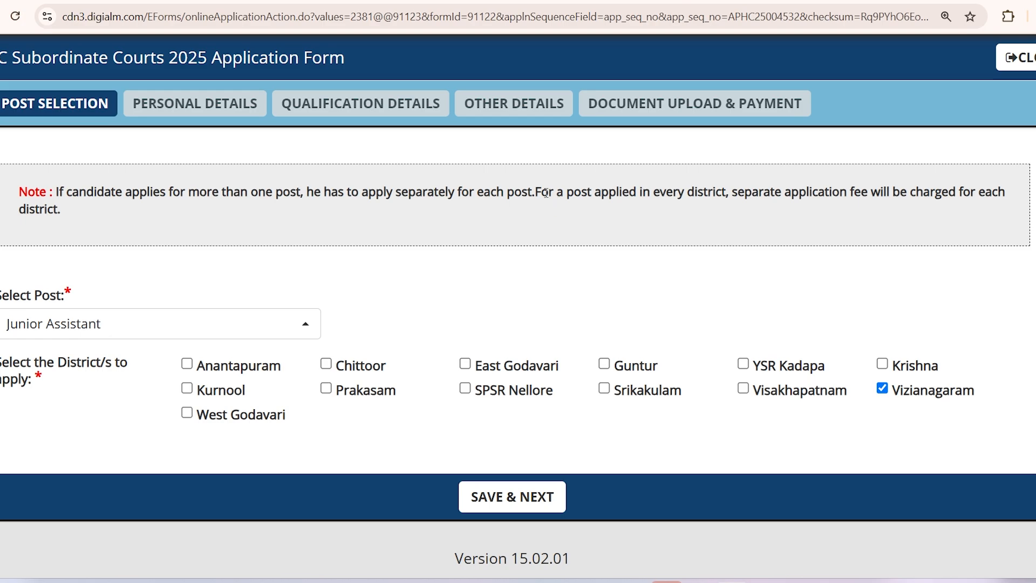
pyautogui.moveTo(536, 192); pyautogui.dragTo(975, 193)
pyautogui.moveTo(35, 213); pyautogui.dragTo(71, 215)
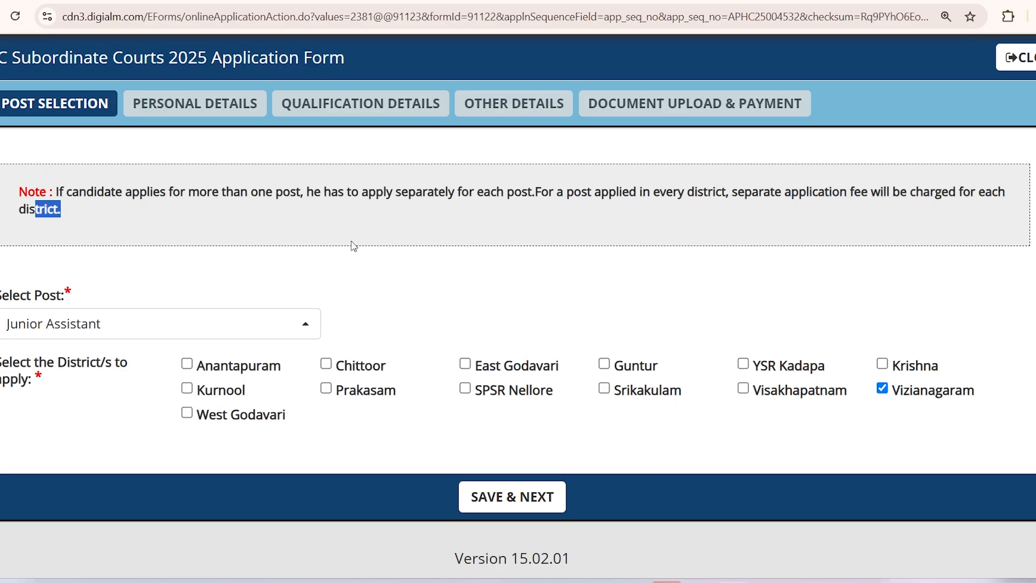
pyautogui.click(571, 242)
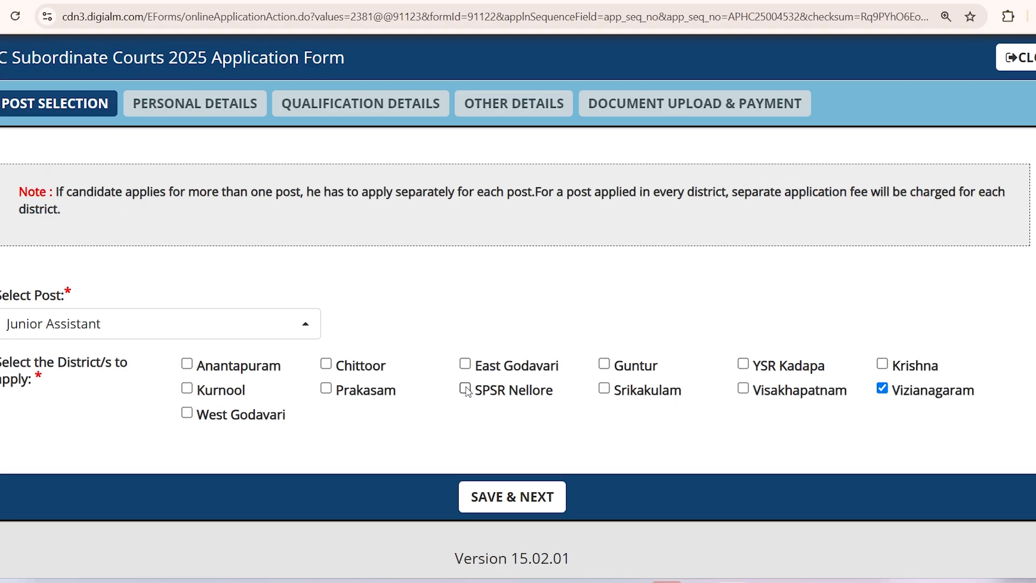
# Step: Untick Visakhapatnam so only Vizianagaram remains, then save the post selection
pyautogui.click(742, 389)
pyautogui.moveTo(900, 397); pyautogui.dragTo(965, 409)
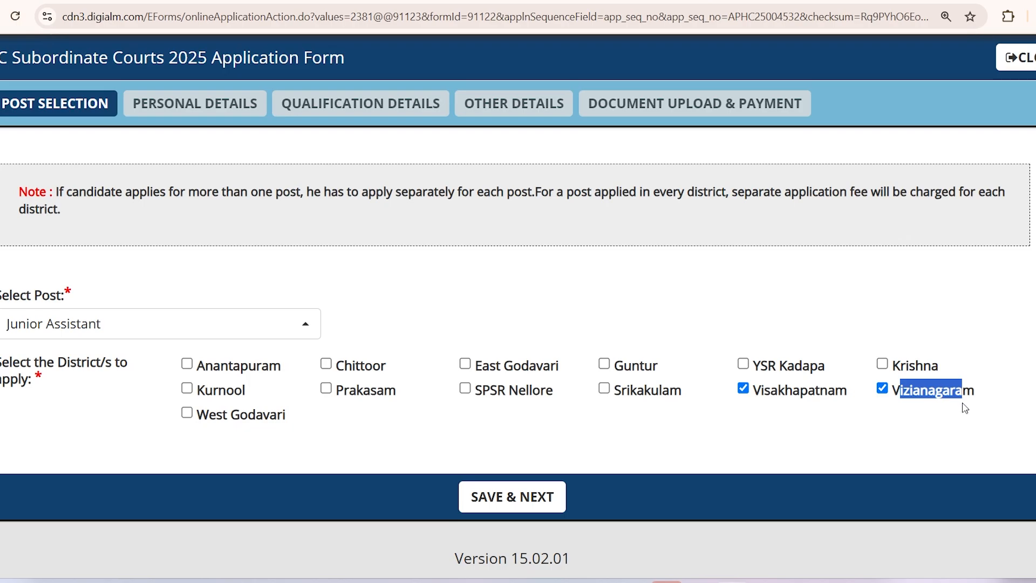
pyautogui.click(962, 409)
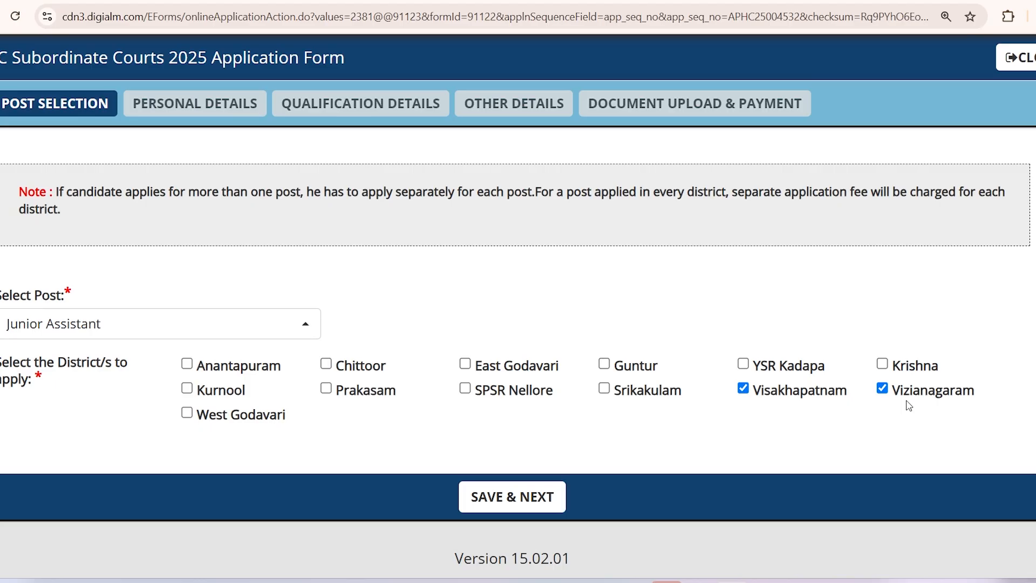
pyautogui.moveTo(897, 397); pyautogui.dragTo(928, 396)
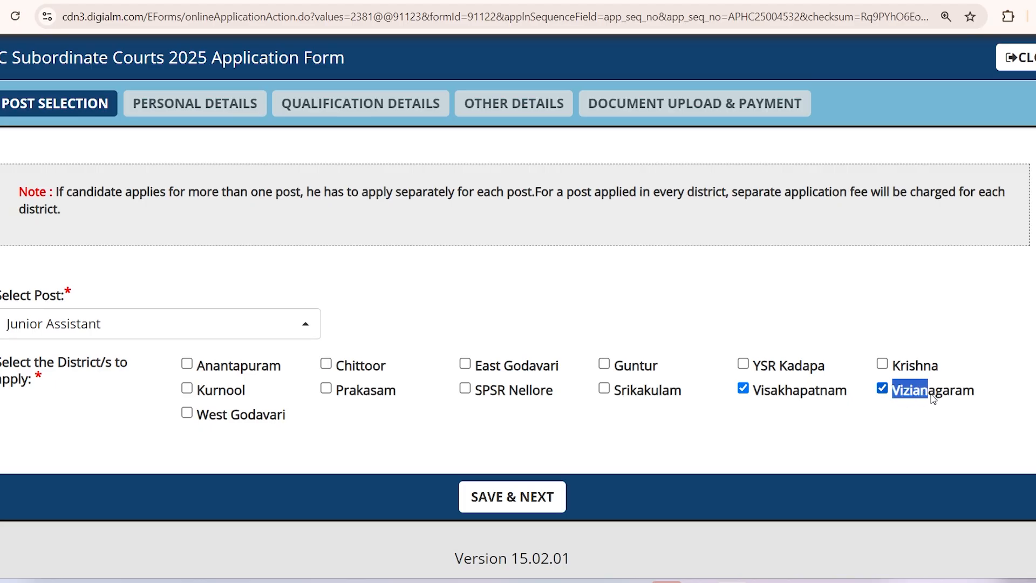
pyautogui.click(809, 417)
pyautogui.moveTo(761, 396); pyautogui.dragTo(826, 397)
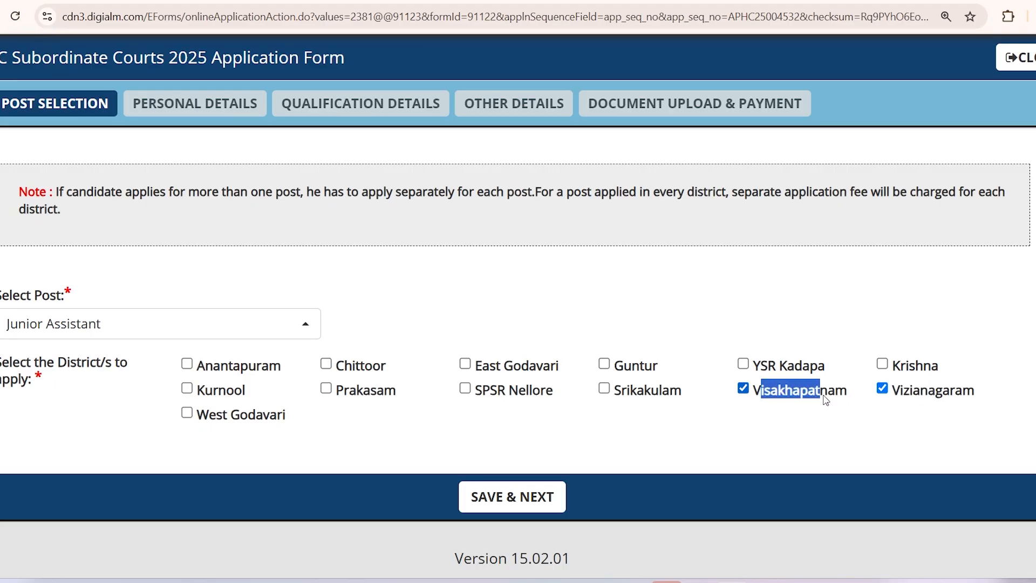
pyautogui.click(782, 427)
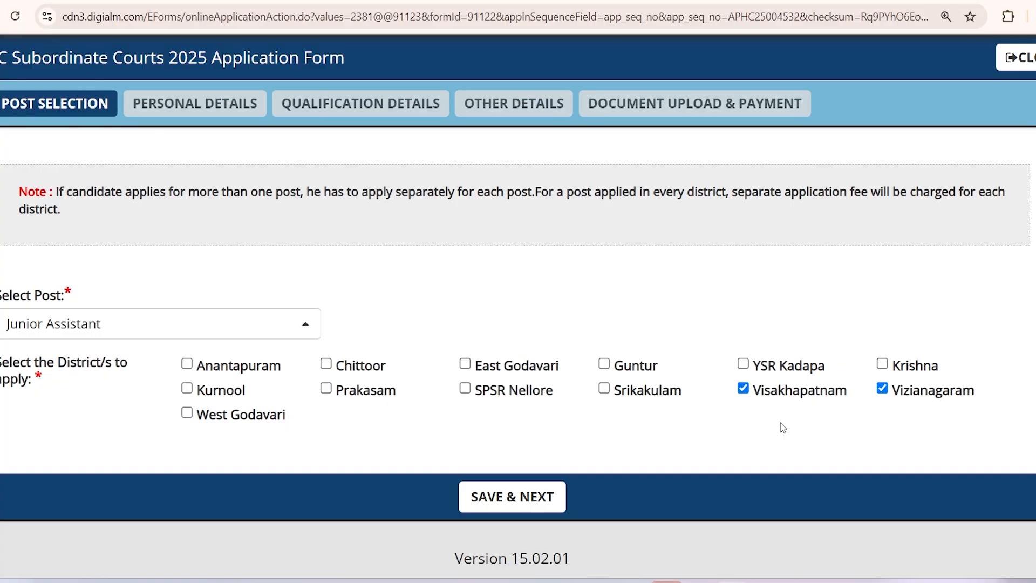
pyautogui.click(743, 388)
pyautogui.click(516, 507)
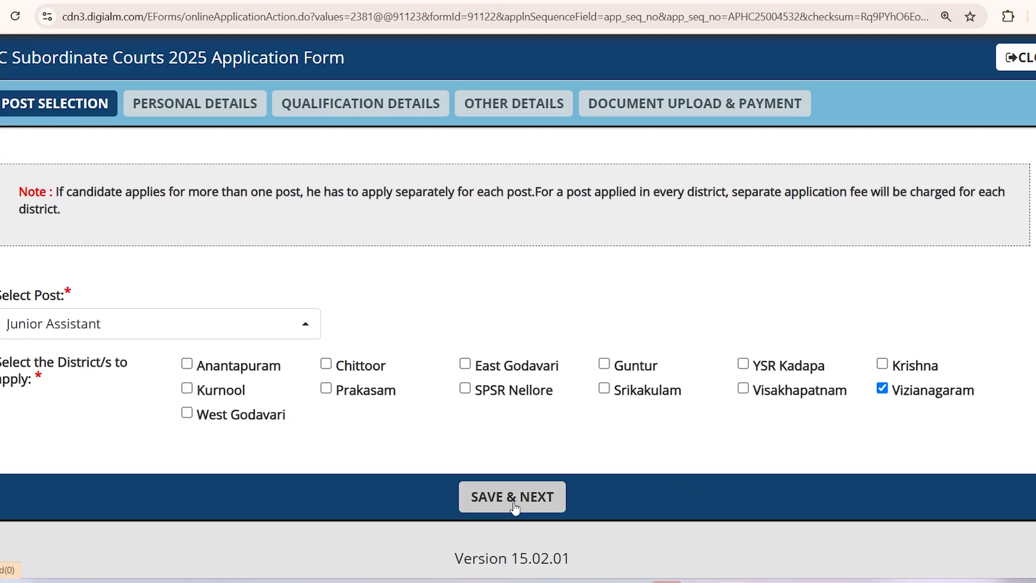
# Step: Dismiss the Data Saved alert and look over the prefilled Personal Details tab
pyautogui.press('Return')
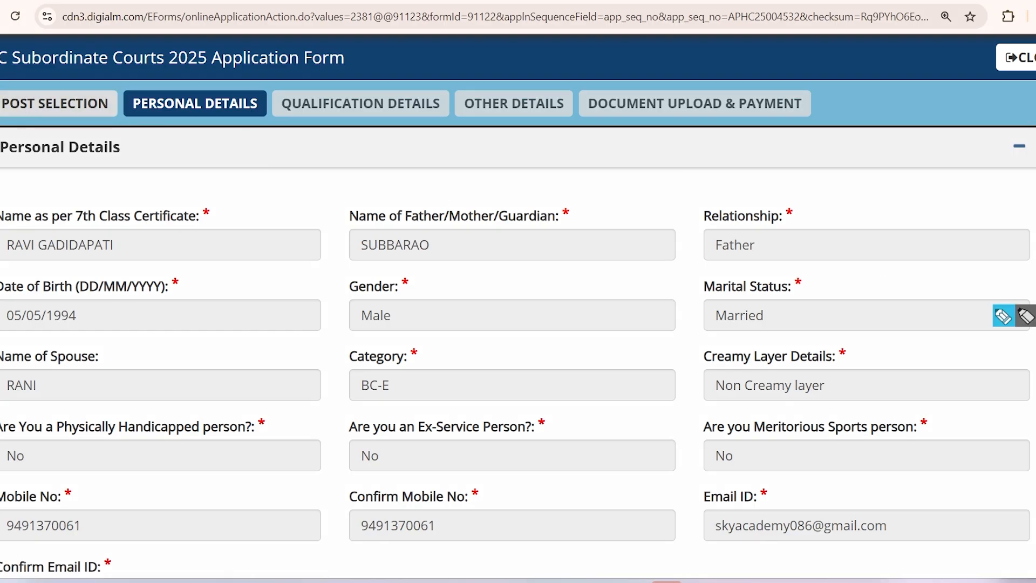
pyautogui.moveTo(11, 85); pyautogui.dragTo(56, 22)
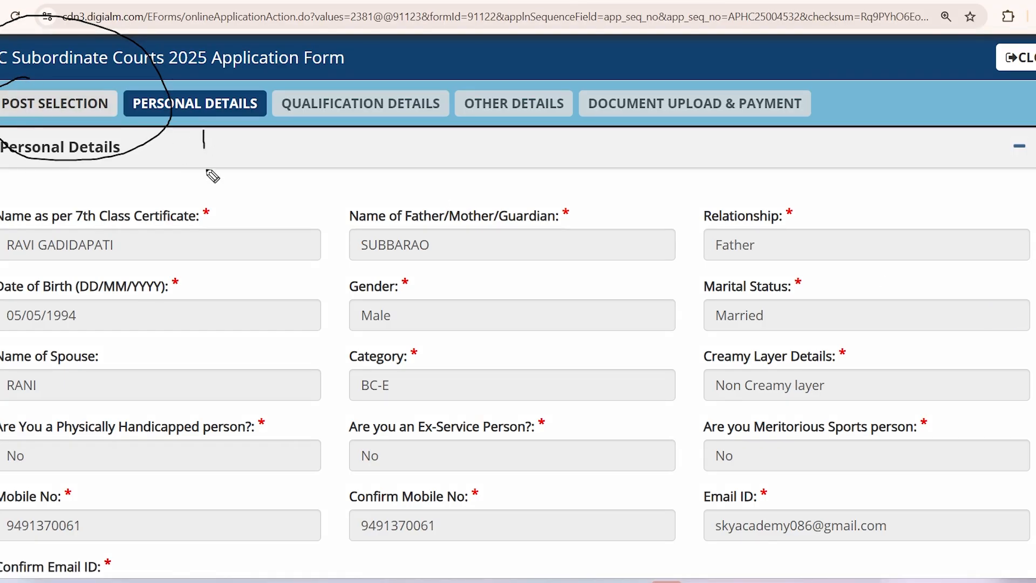
pyautogui.moveTo(211, 201)
pyautogui.mouseDown()
pyautogui.moveTo(193, 158)
pyautogui.moveTo(222, 161)
pyautogui.mouseUp()
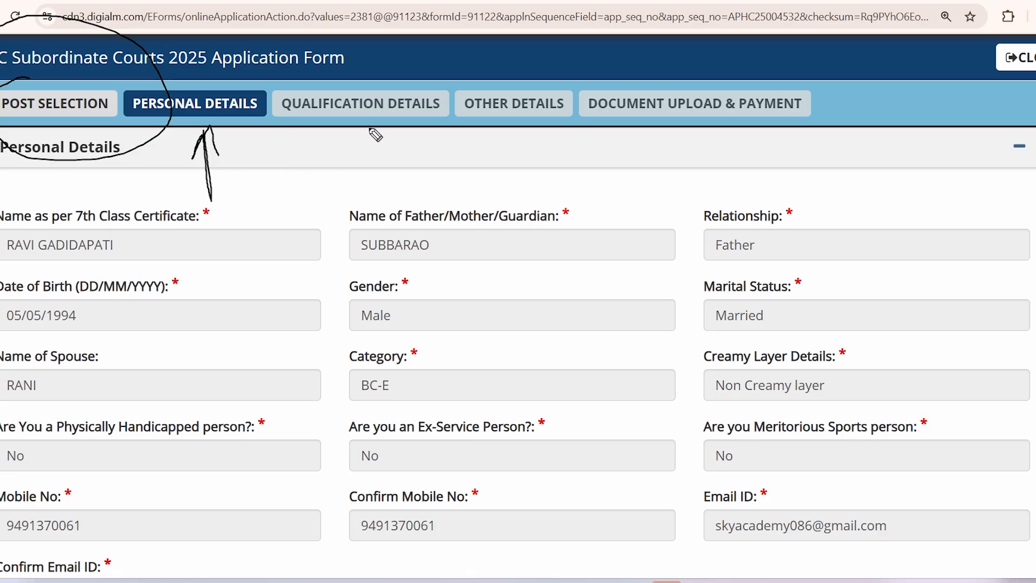
pyautogui.moveTo(374, 172); pyautogui.dragTo(361, 156)
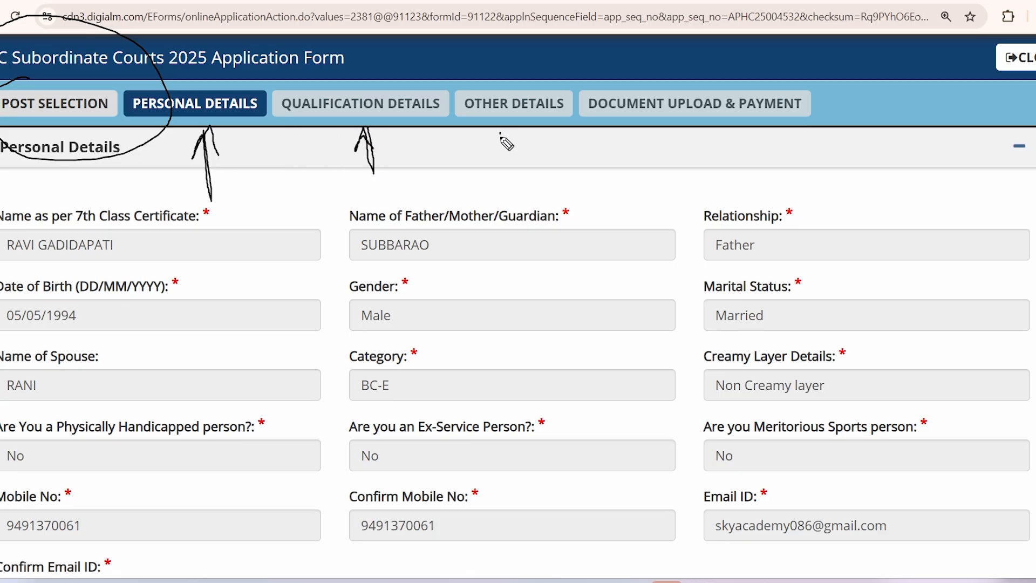
pyautogui.moveTo(503, 172); pyautogui.dragTo(490, 158)
pyautogui.moveTo(698, 175)
pyautogui.mouseDown()
pyautogui.moveTo(680, 153)
pyautogui.moveTo(708, 157)
pyautogui.mouseUp()
pyautogui.hotkey('ctrl', 'shift', '7')
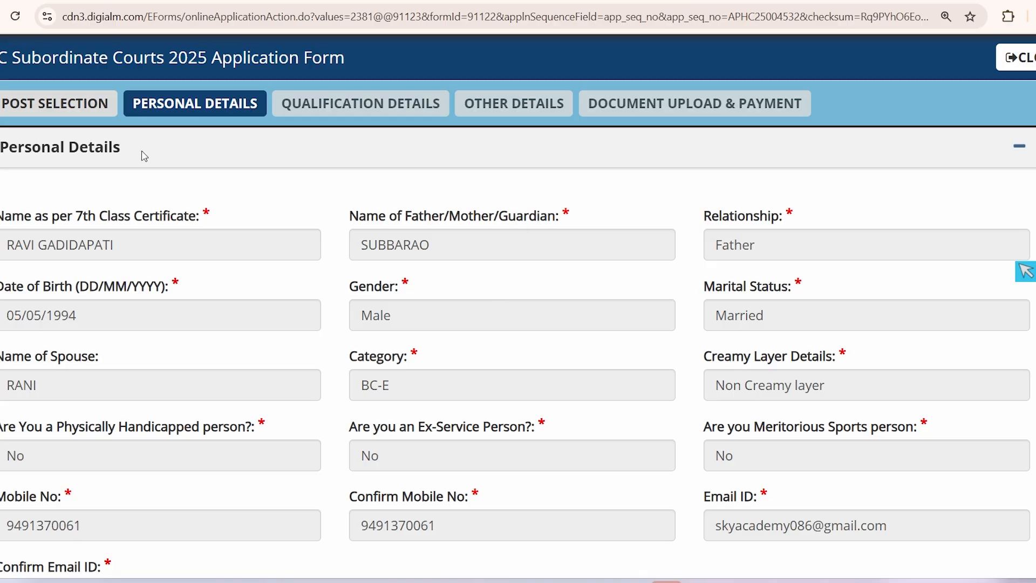
# Step: Check the candidate name and the five exam district preferences, then save the personal details
pyautogui.moveTo(6, 245); pyautogui.dragTo(578, 304)
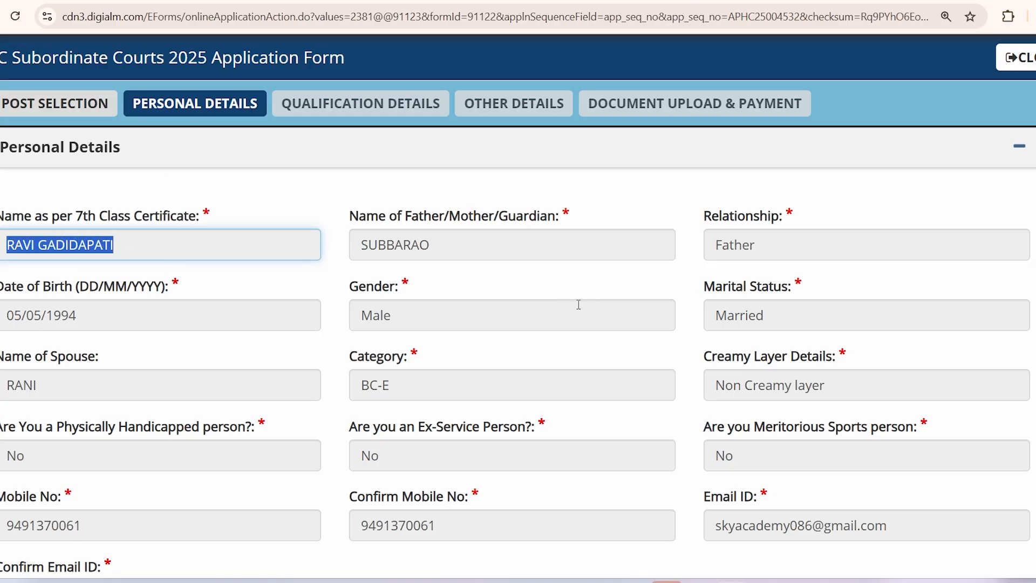
pyautogui.moveTo(351, 244); pyautogui.dragTo(532, 249)
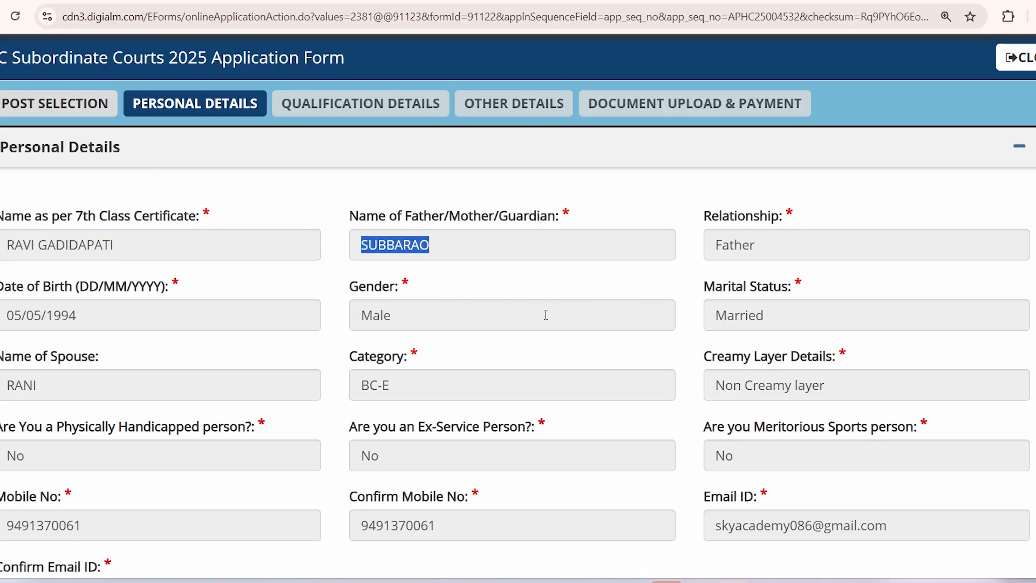
pyautogui.scroll(-5, 556, 318)
pyautogui.scroll(-10, 548, 323)
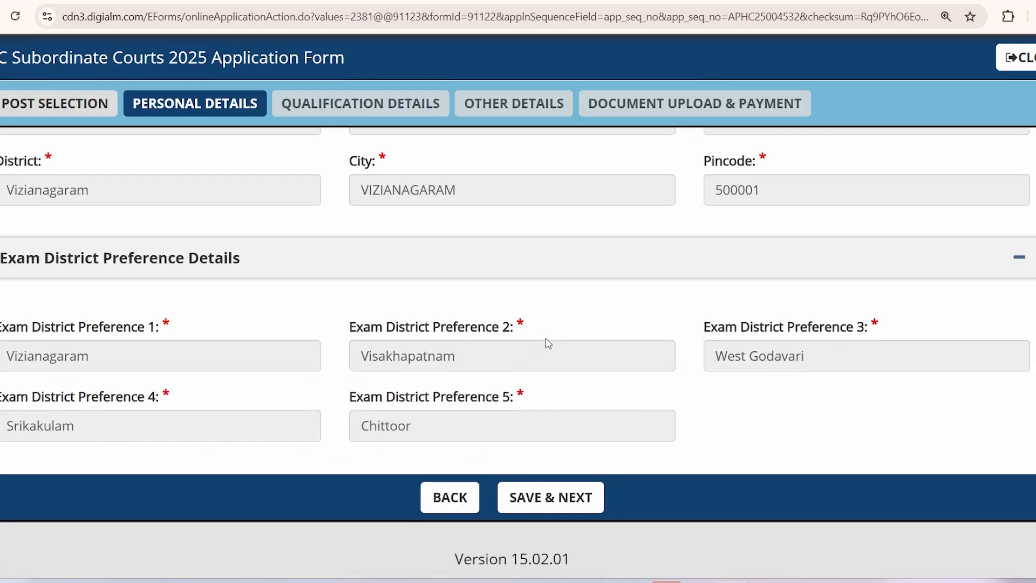
pyautogui.click(517, 492)
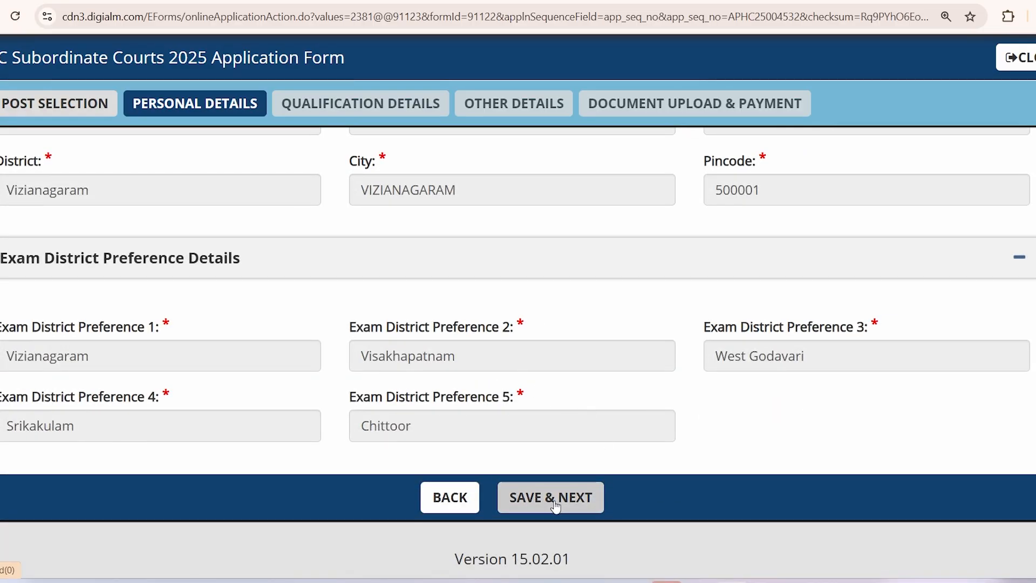
# Step: Dismiss the saved alert and mark Telugu, Hindi, Tamil and Urdu as known languages
pyautogui.click(646, 113)
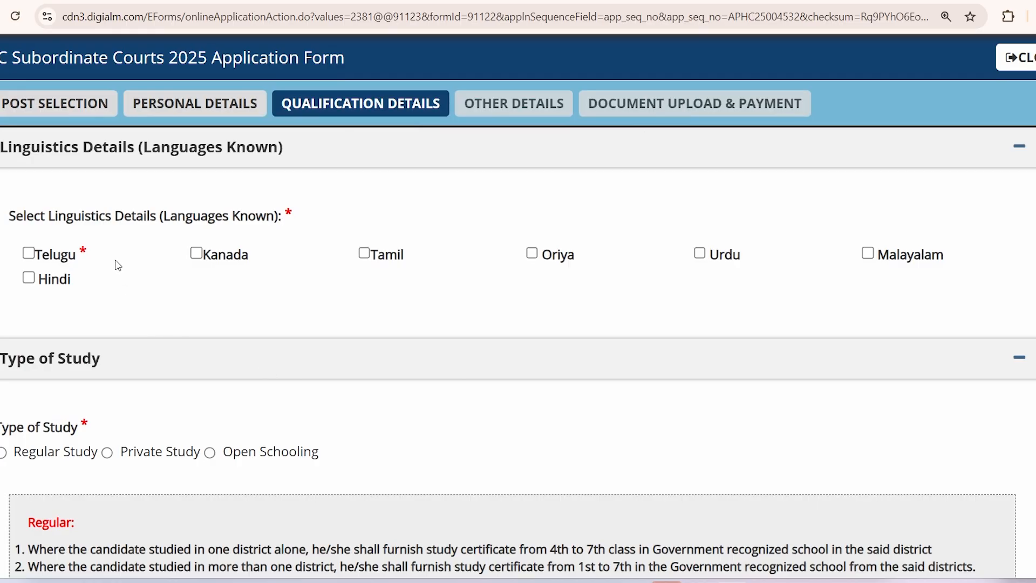
pyautogui.moveTo(24, 217); pyautogui.dragTo(157, 218)
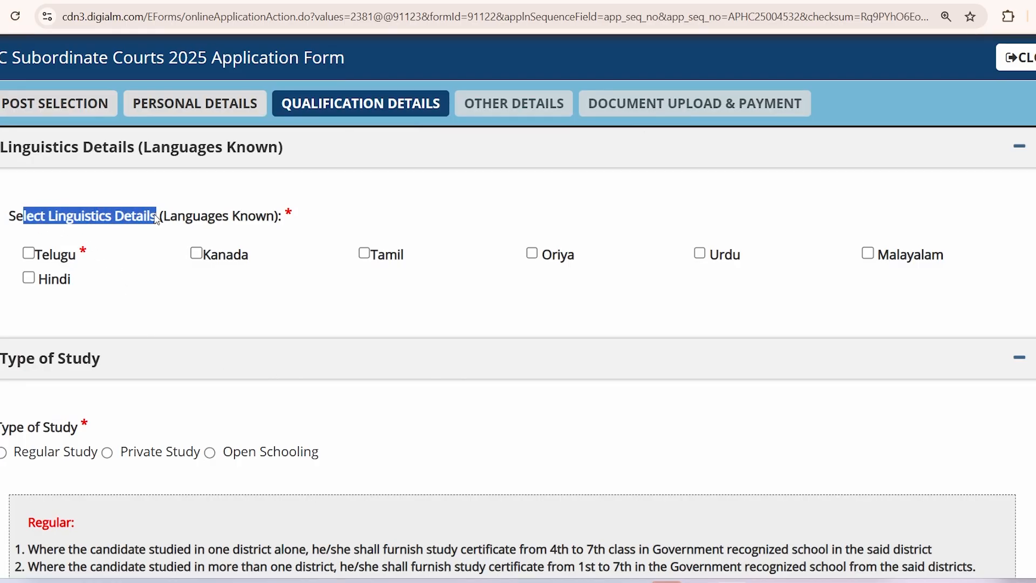
pyautogui.click(168, 288)
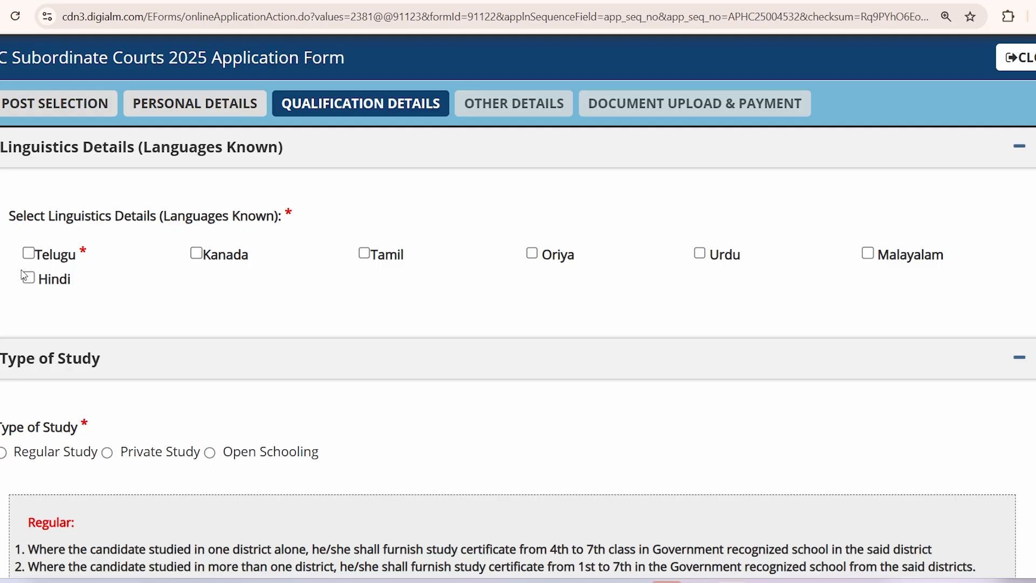
pyautogui.click(28, 253)
pyautogui.moveTo(43, 257); pyautogui.dragTo(64, 264)
pyautogui.click(64, 263)
pyautogui.click(28, 277)
pyautogui.click(29, 252)
pyautogui.click(700, 260)
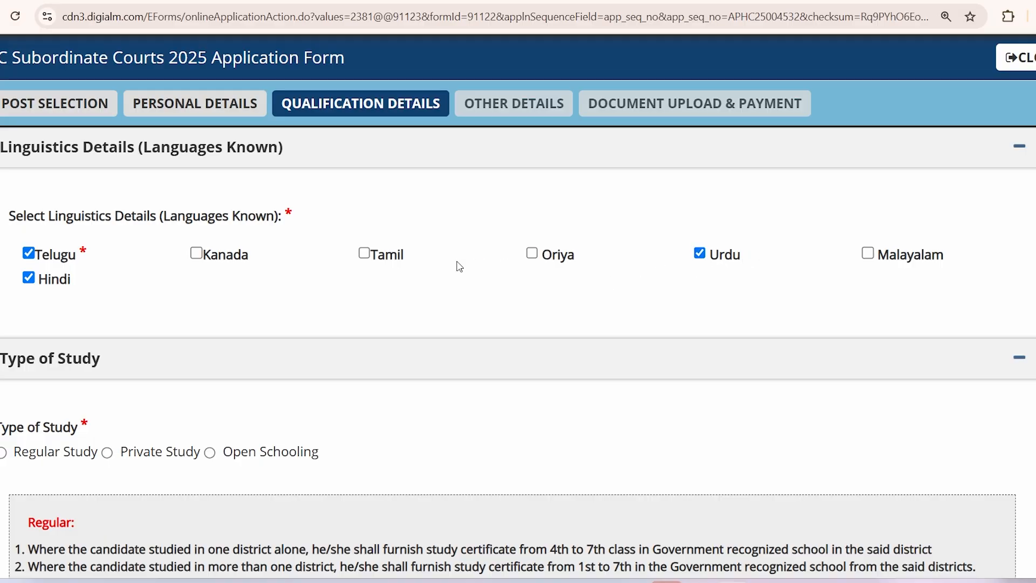
pyautogui.click(363, 253)
pyautogui.click(699, 253)
pyautogui.click(364, 254)
pyautogui.scroll(-2, 292, 319)
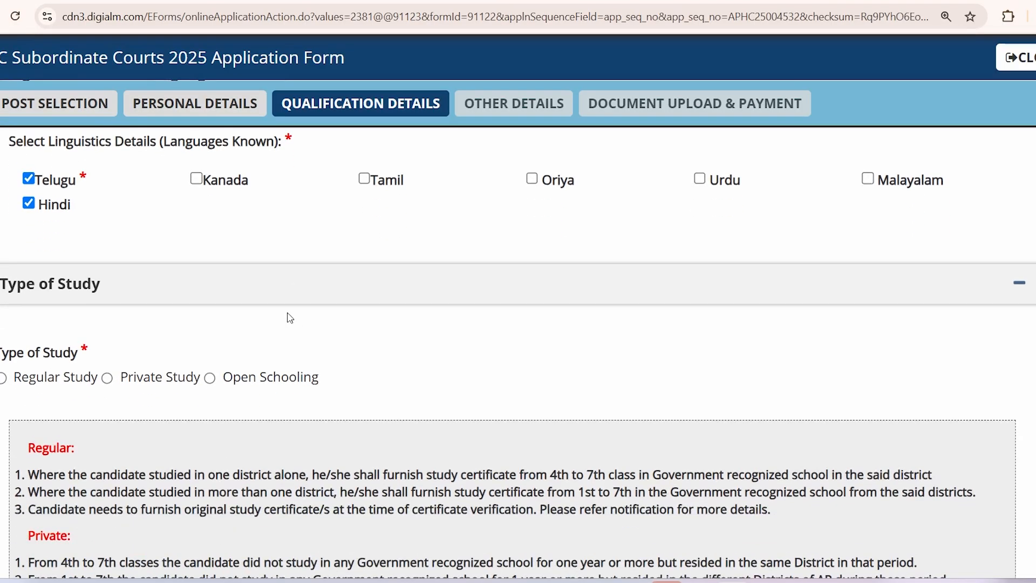
pyautogui.scroll(3, 362, 307)
pyautogui.click(364, 328)
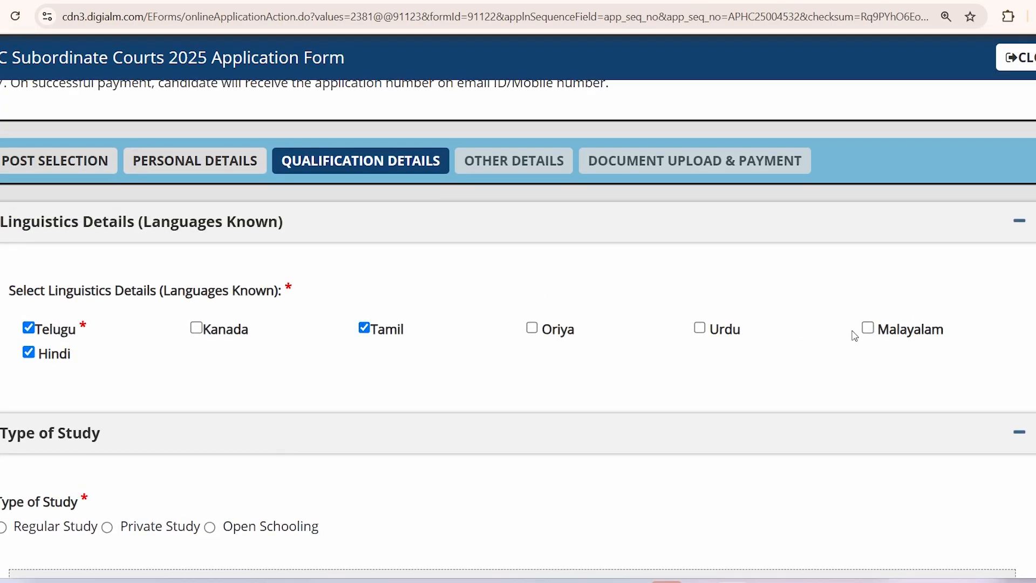
pyautogui.click(700, 328)
pyautogui.scroll(-5, 384, 372)
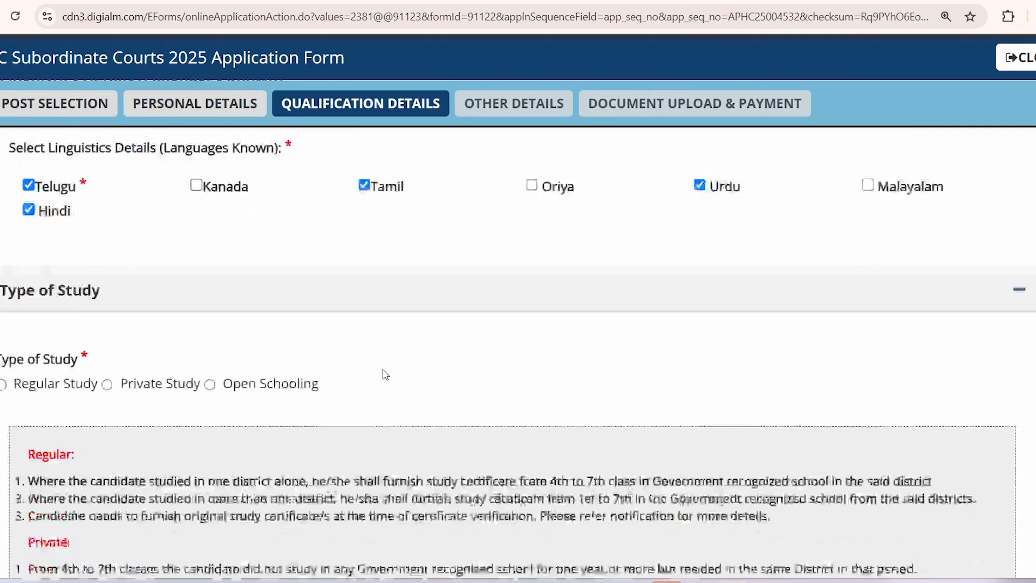
pyautogui.scroll(1, 122, 269)
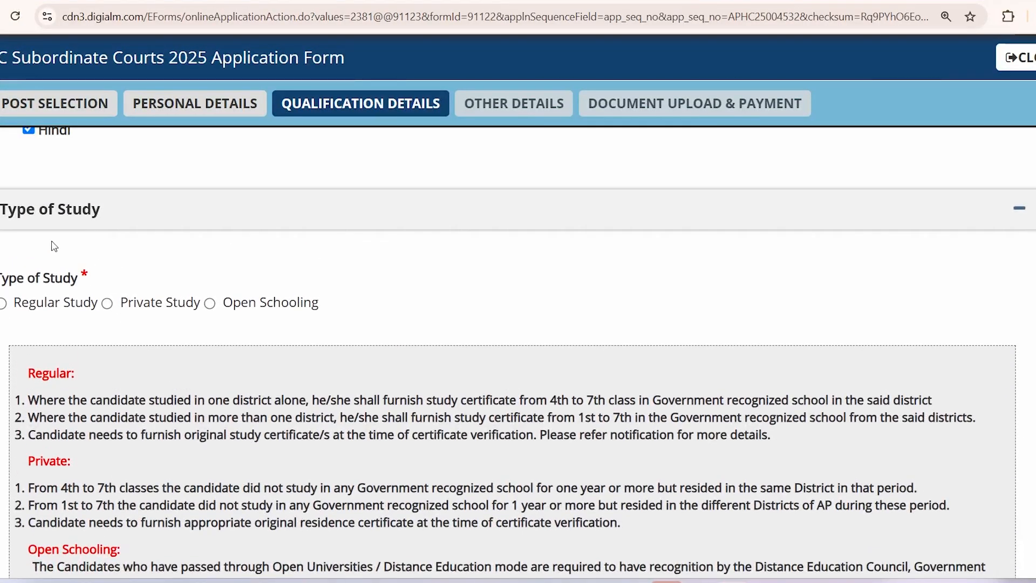
# Step: Set the Type of Study to Regular Study
pyautogui.moveTo(6, 217); pyautogui.dragTo(105, 215)
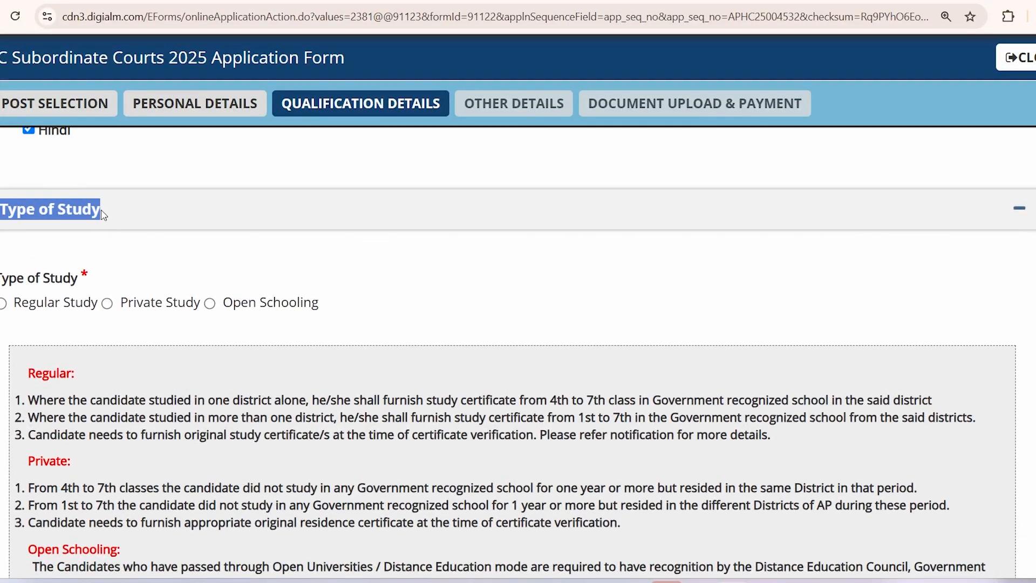
pyautogui.click(195, 227)
pyautogui.scroll(-1, 193, 285)
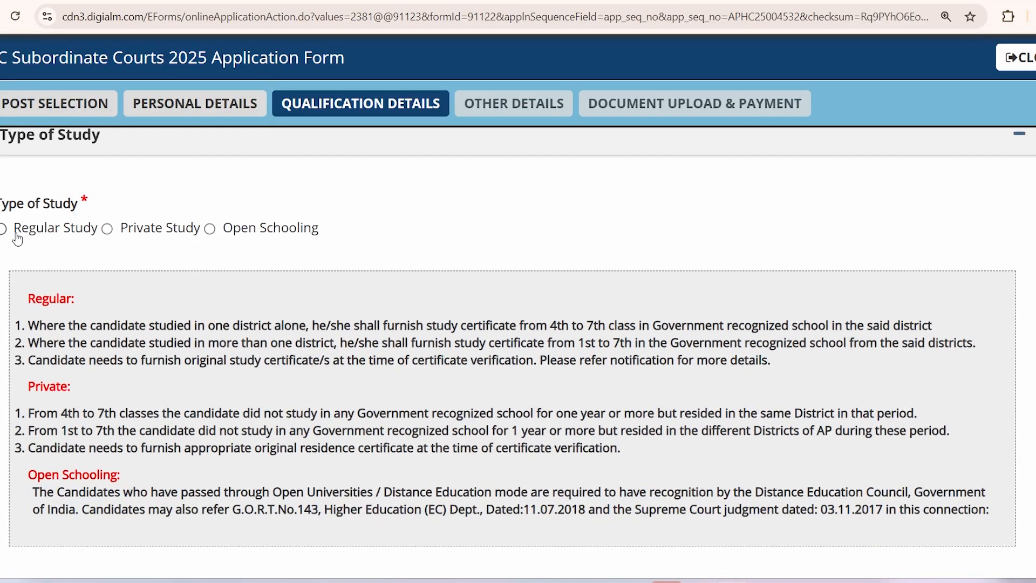
pyautogui.moveTo(14, 228); pyautogui.dragTo(303, 242)
pyautogui.click(232, 239)
pyautogui.click(369, 244)
pyautogui.click(3, 231)
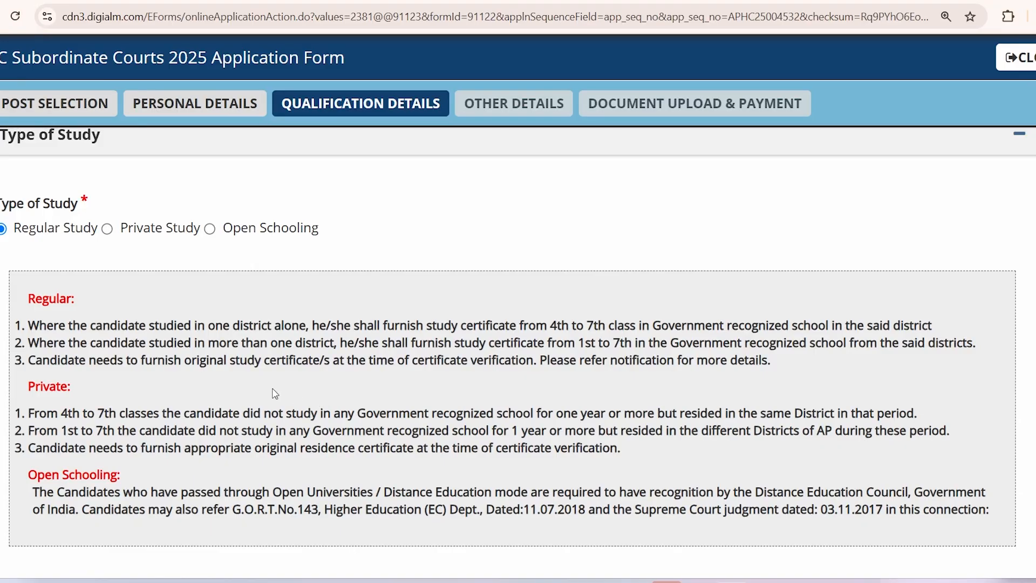
# Step: Review the note requiring study certificates for 4th to 7th class
pyautogui.scroll(-3, 144, 446)
pyautogui.moveTo(545, 327); pyautogui.dragTo(857, 326)
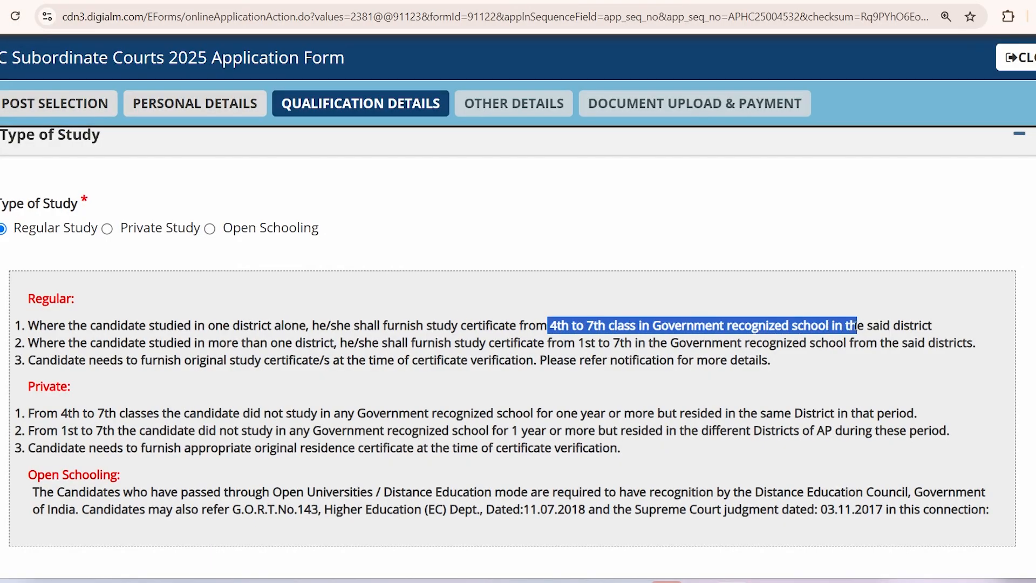
pyautogui.moveTo(417, 326); pyautogui.dragTo(542, 323)
pyautogui.scroll(-1, 435, 387)
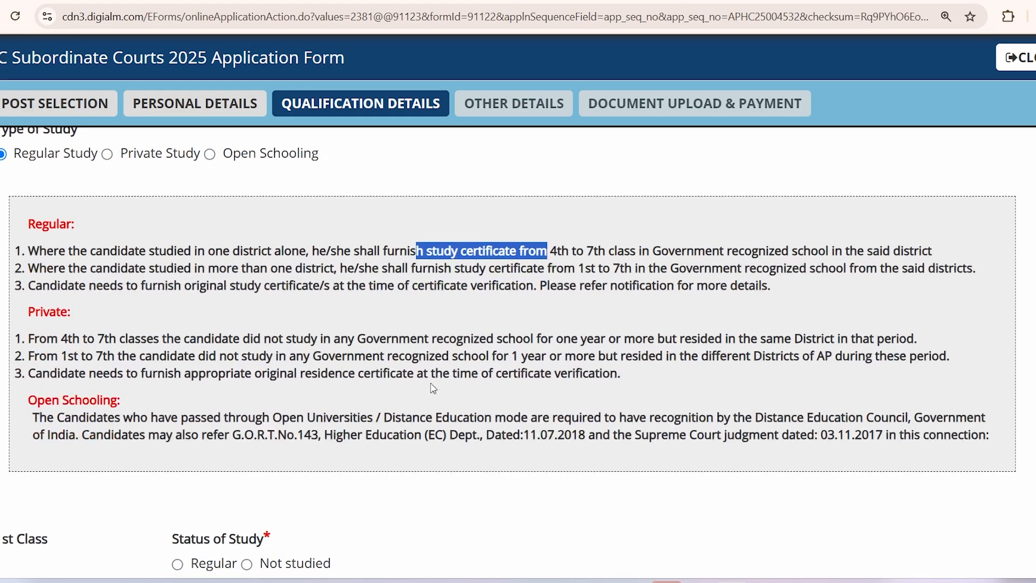
pyautogui.scroll(-5, 396, 343)
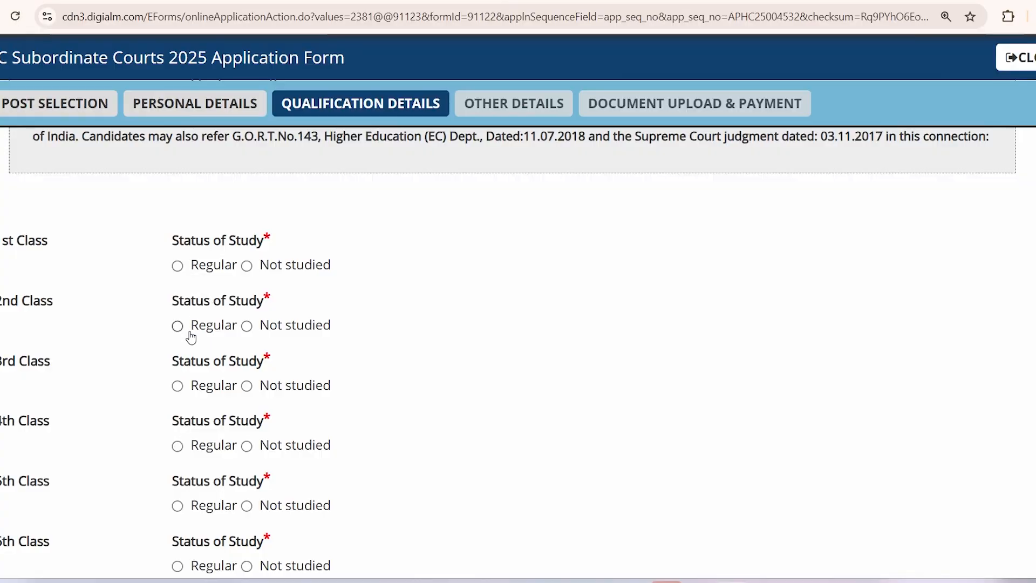
pyautogui.scroll(-3, 192, 338)
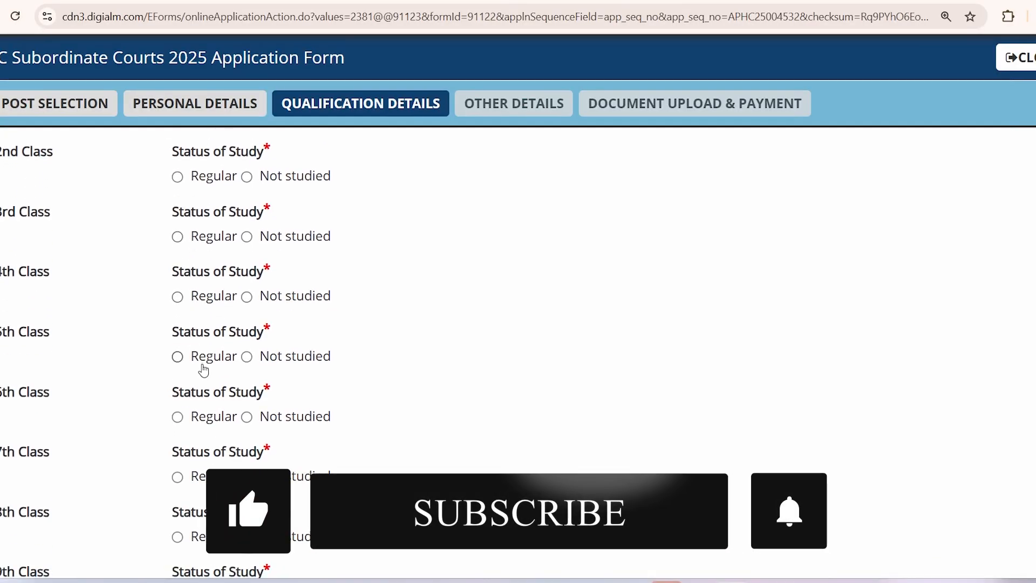
pyautogui.scroll(3, 203, 364)
# Step: Mark 1st Class as Regular study with school district Vizianagaram
pyautogui.click(177, 266)
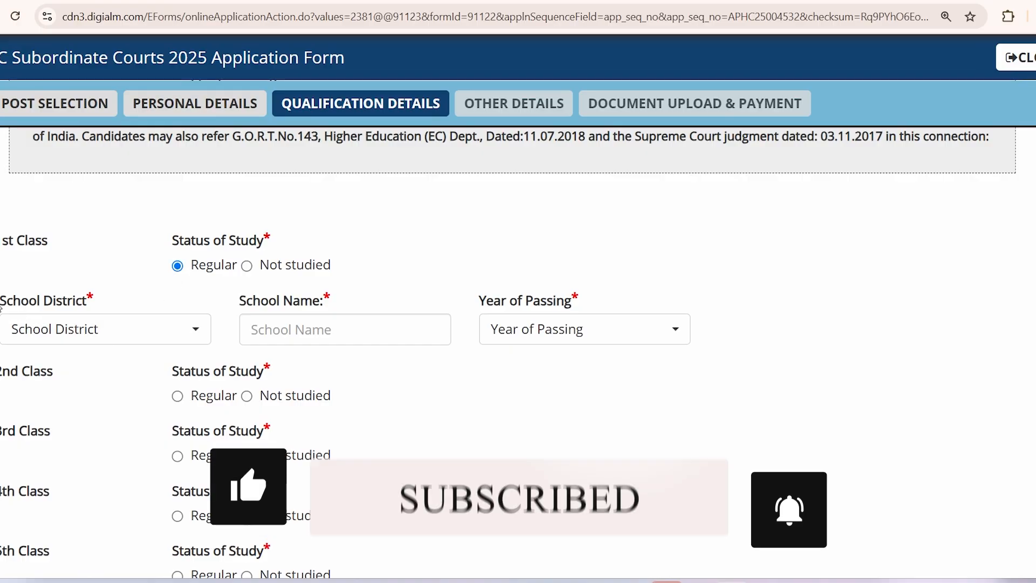
pyautogui.click(76, 338)
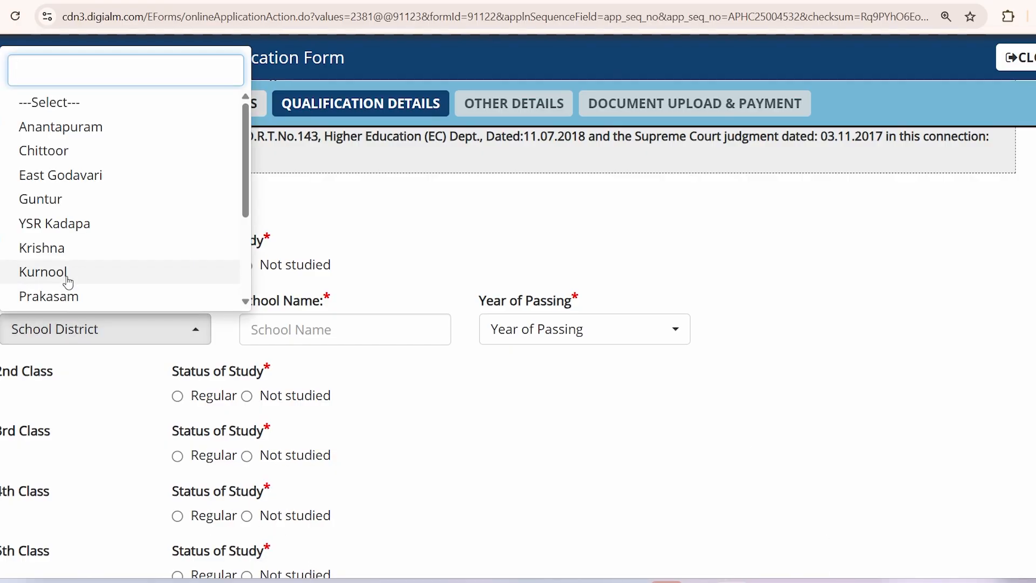
pyautogui.scroll(-3, 68, 283)
pyautogui.click(59, 250)
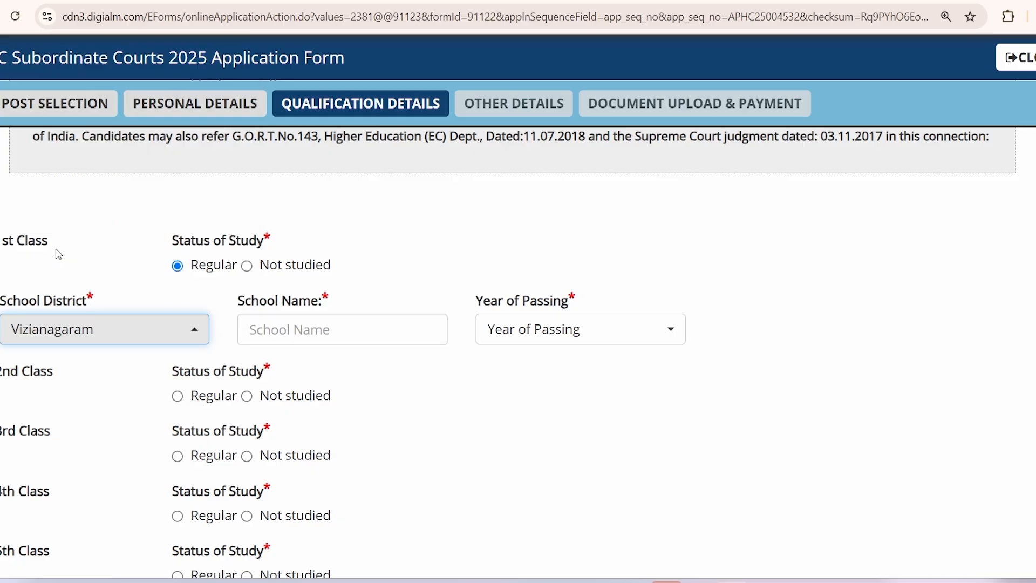
# Step: Enter RAVIDRA BHARATI SCHOOL as the 1st Class school, passed in 2001
pyautogui.click(265, 330)
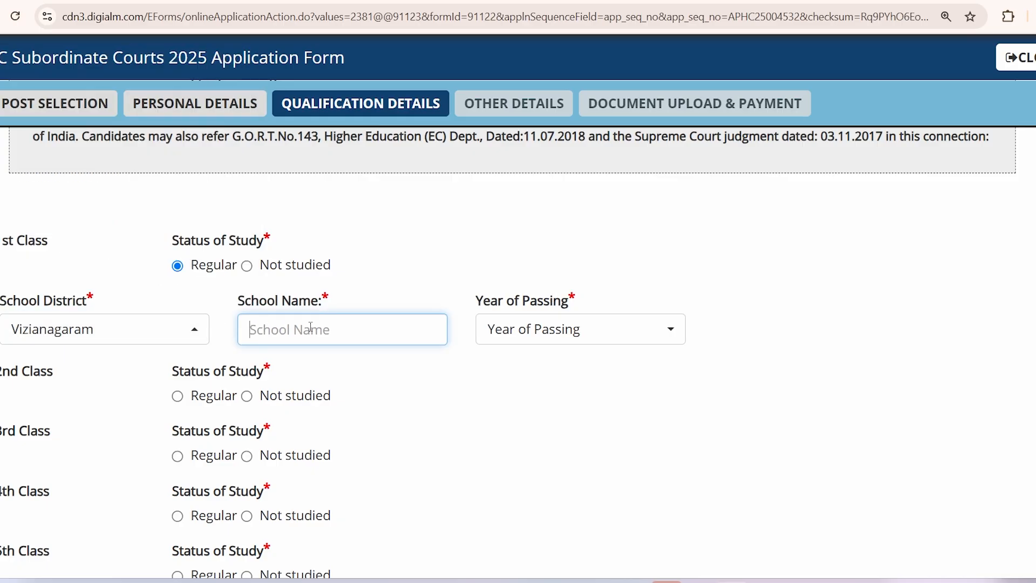
pyautogui.write('RA')
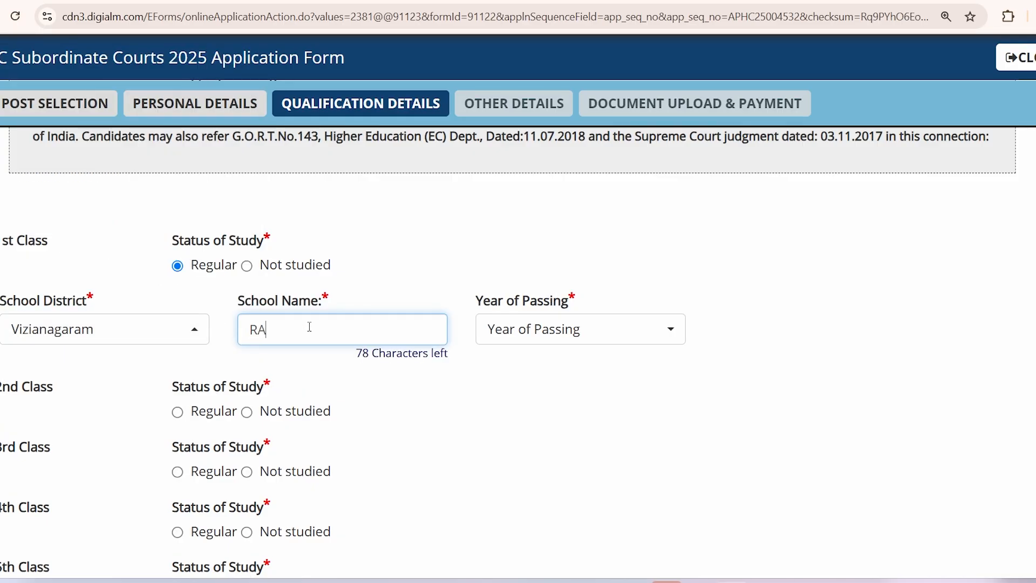
pyautogui.write('VIDRA BHARATI SCHOOL')
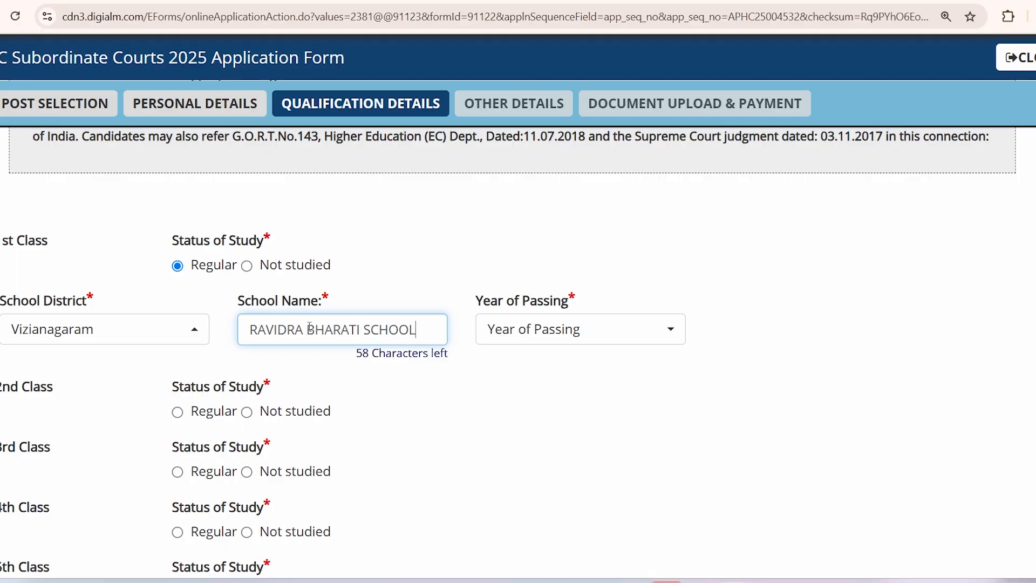
pyautogui.click(556, 329)
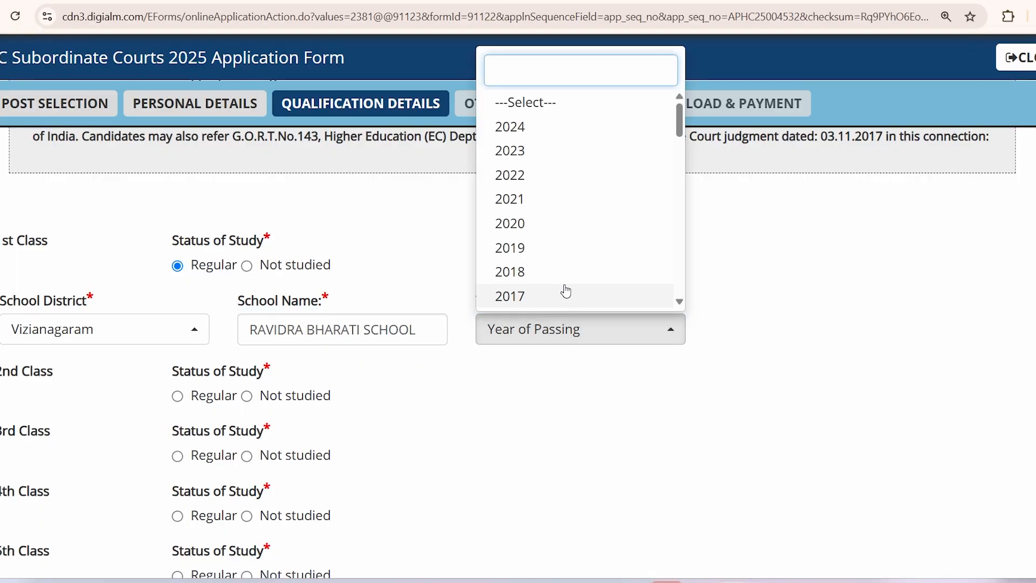
pyautogui.scroll(-2, 562, 289)
pyautogui.scroll(-4, 571, 280)
pyautogui.scroll(1, 571, 280)
pyautogui.scroll(-4, 569, 280)
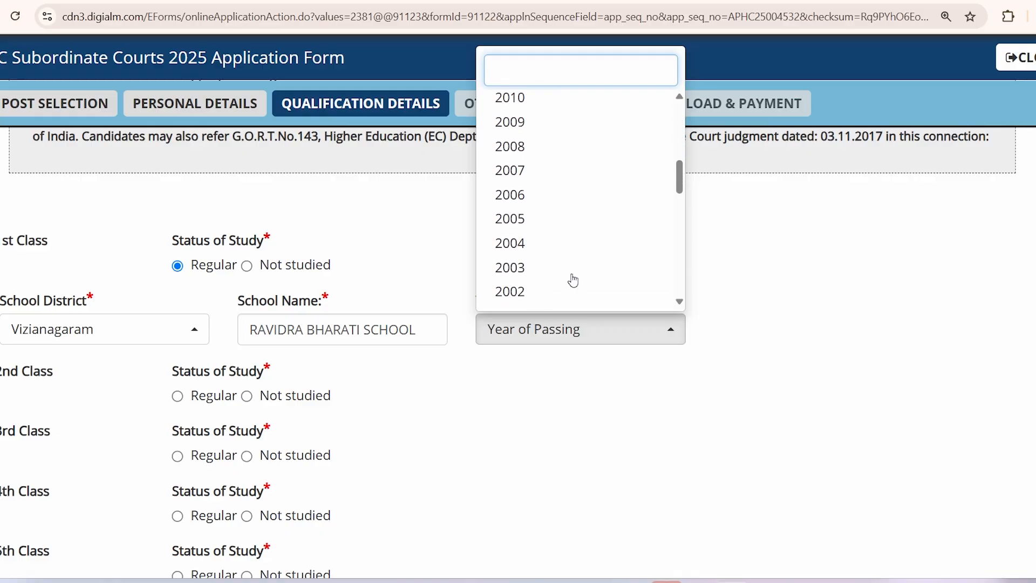
pyautogui.click(540, 238)
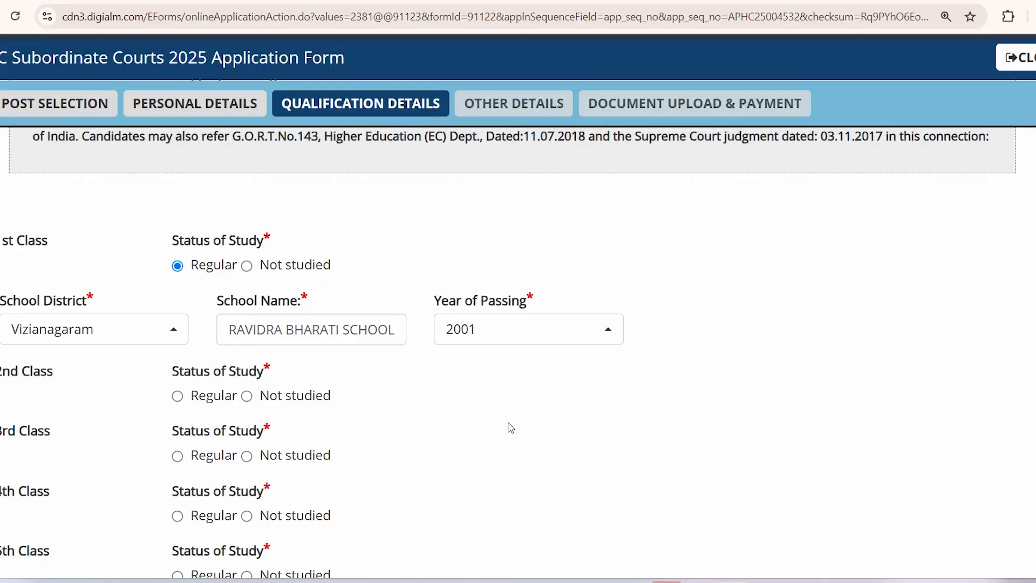
pyautogui.scroll(-1, 505, 414)
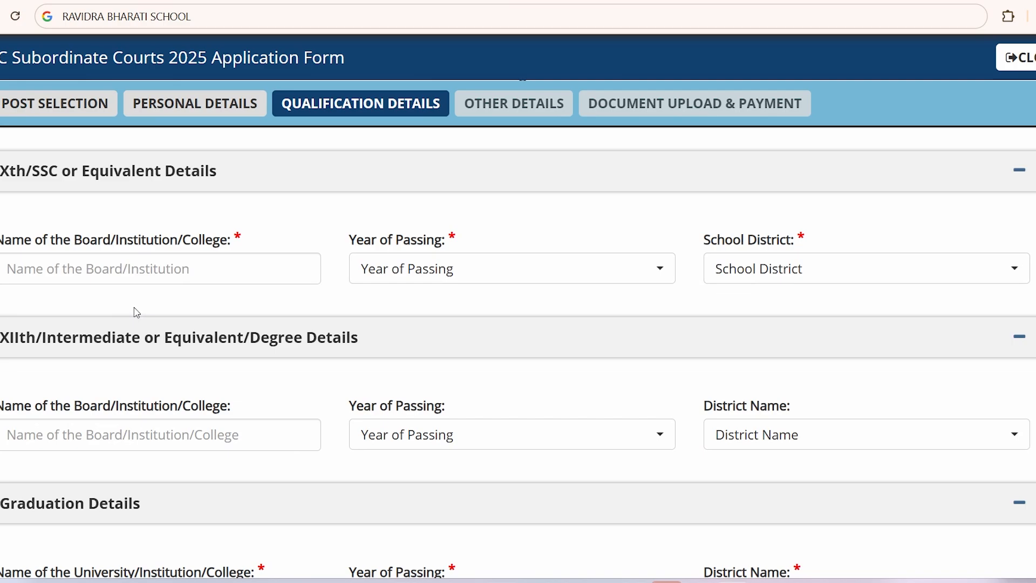
# Step: Enter SECONDARY SCHOOL EDUCATION as the Xth board name
pyautogui.click(116, 266)
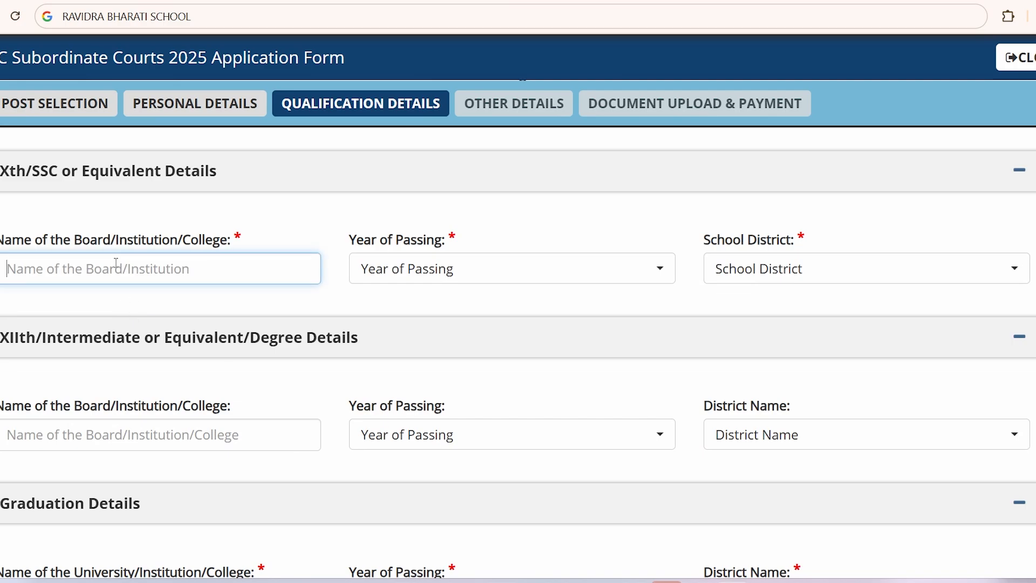
pyautogui.write('SECO')
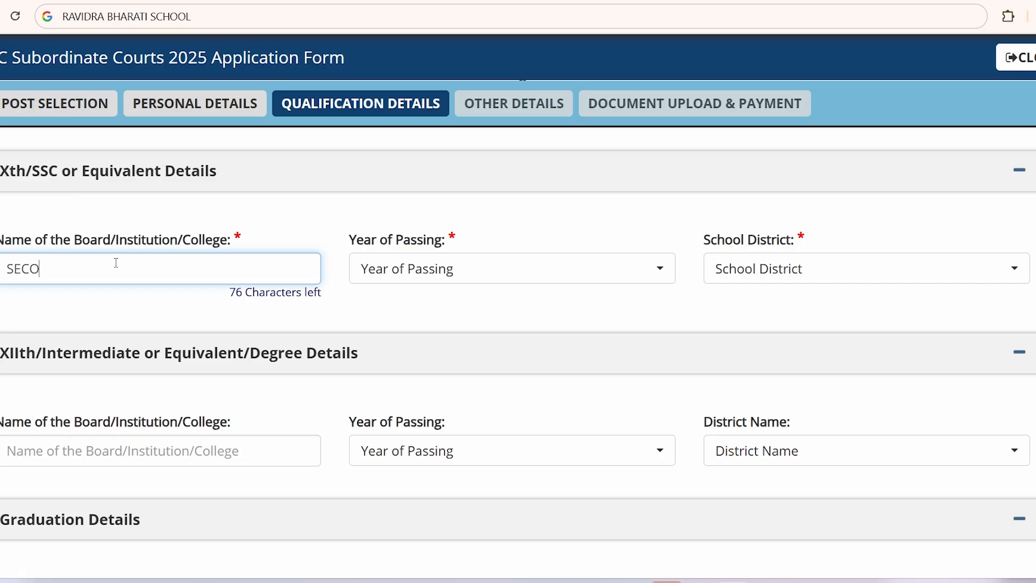
pyautogui.write('NDARY SCHOOL EDUCATION')
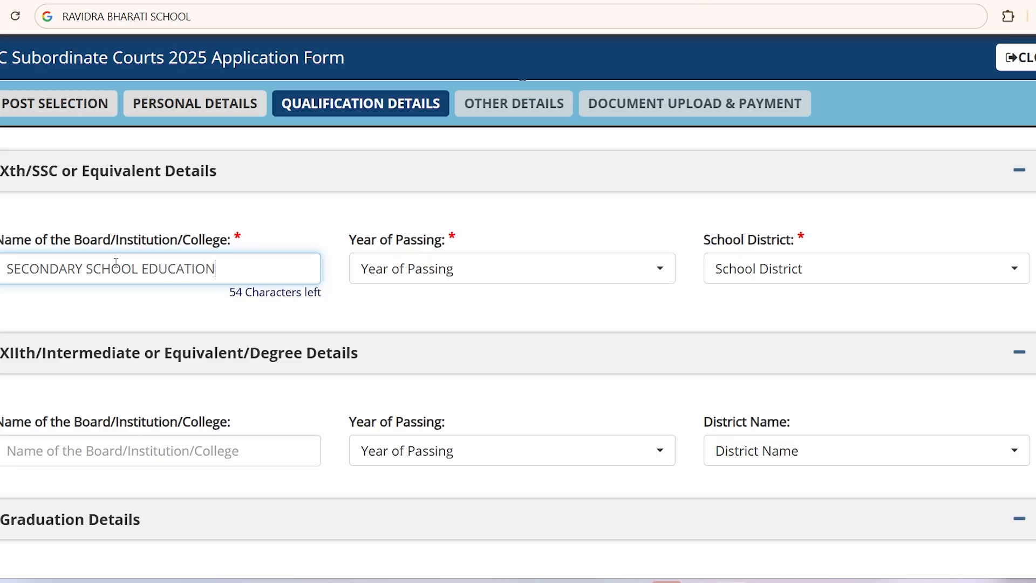
# Step: Set the Xth year of passing to 2011 and school district to Vizianagaram
pyautogui.click(398, 268)
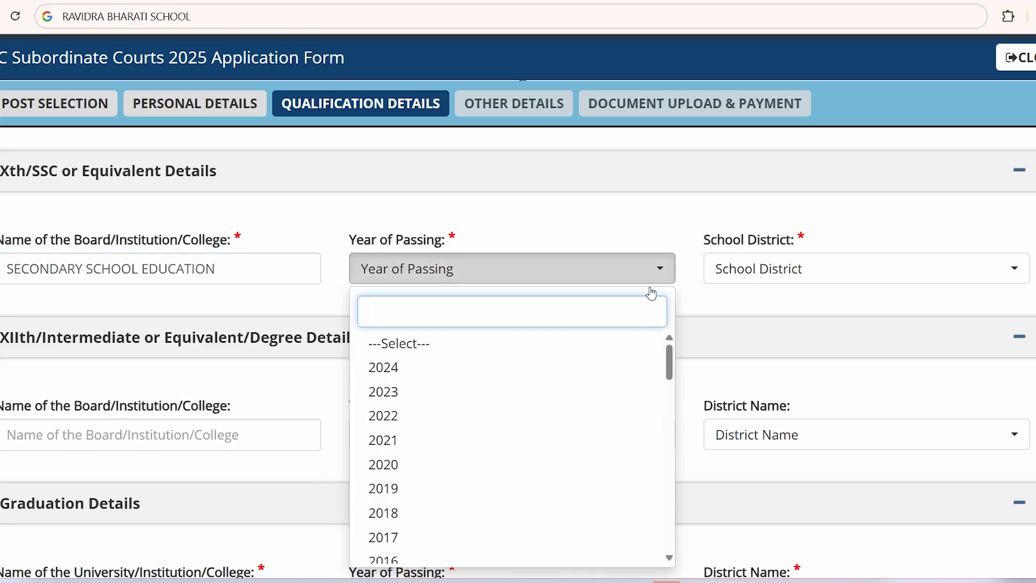
pyautogui.scroll(4, 758, 326)
pyautogui.scroll(-4, 758, 326)
pyautogui.write('2010')
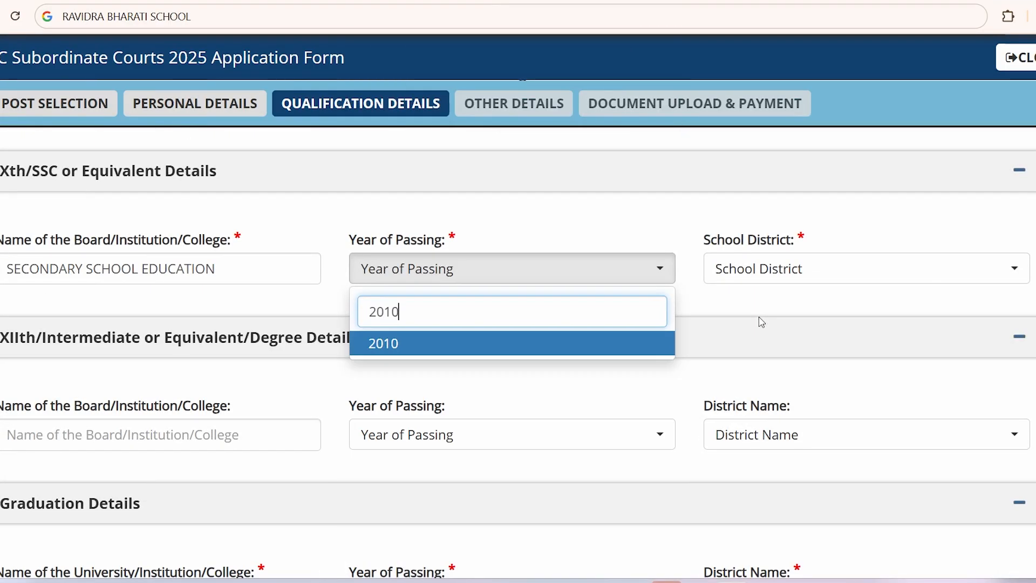
pyautogui.press('Return')
pyautogui.click(648, 130)
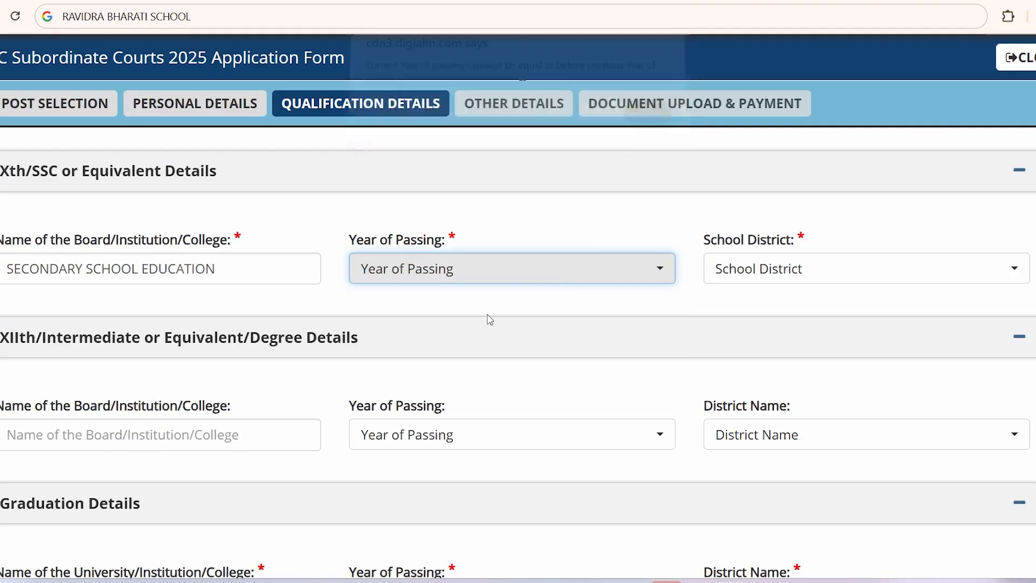
pyautogui.click(413, 280)
pyautogui.write('2011')
pyautogui.press('Return')
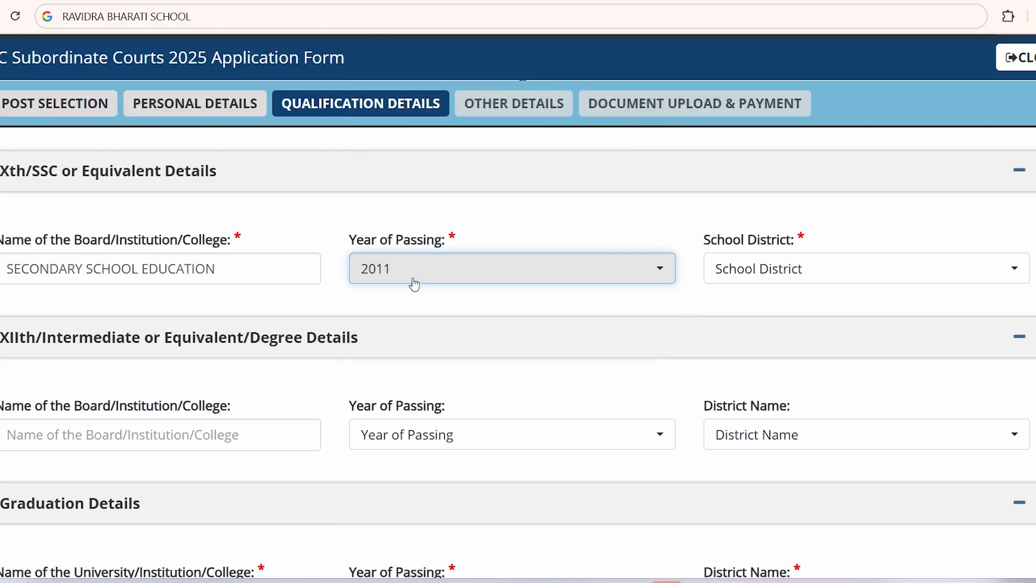
pyautogui.click(763, 268)
pyautogui.scroll(-3, 803, 502)
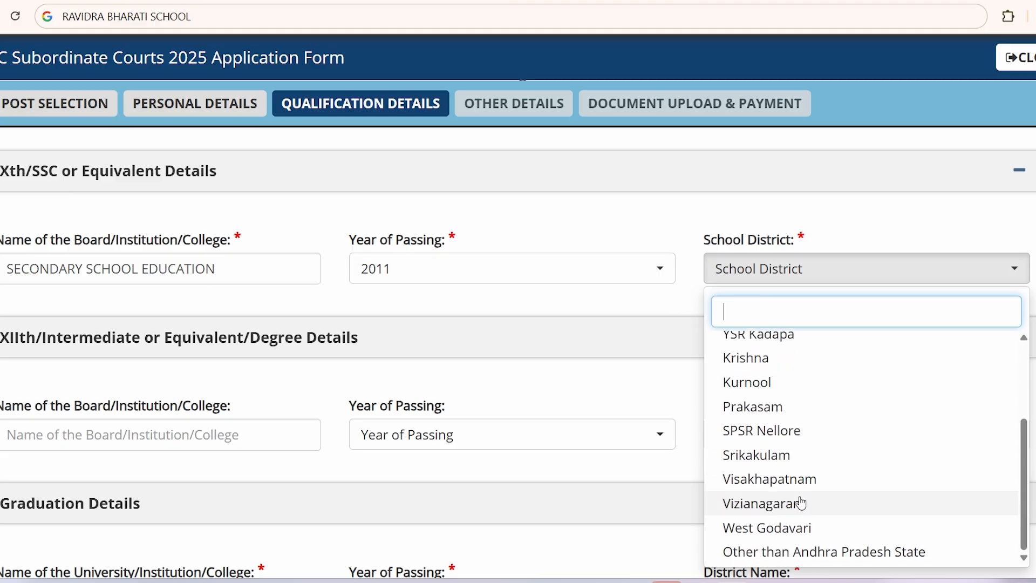
pyautogui.click(798, 500)
# Step: Enter BOARD OF INTERMEDIATE as the XIIth board name
pyautogui.scroll(-3, 333, 348)
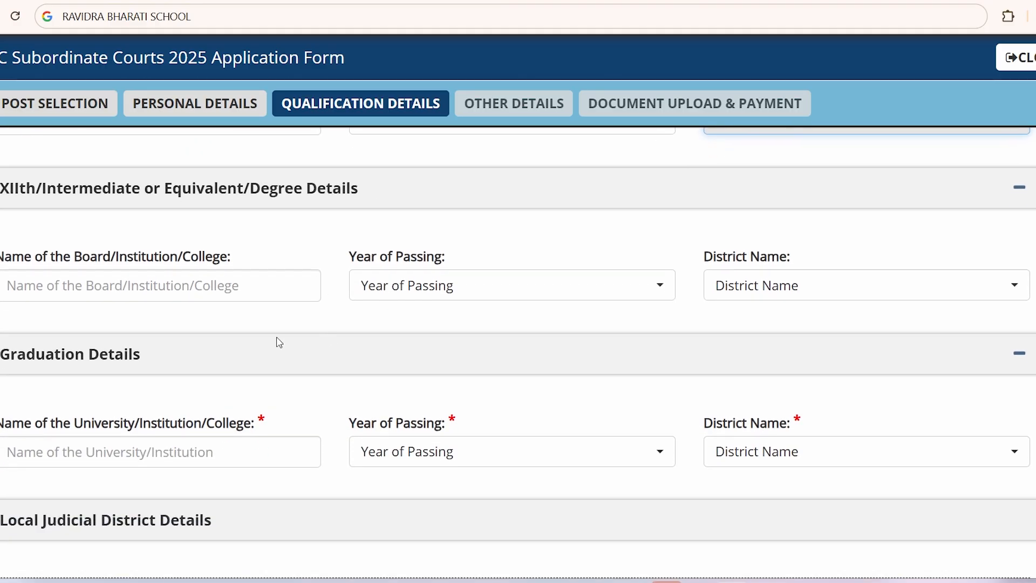
pyautogui.click(110, 275)
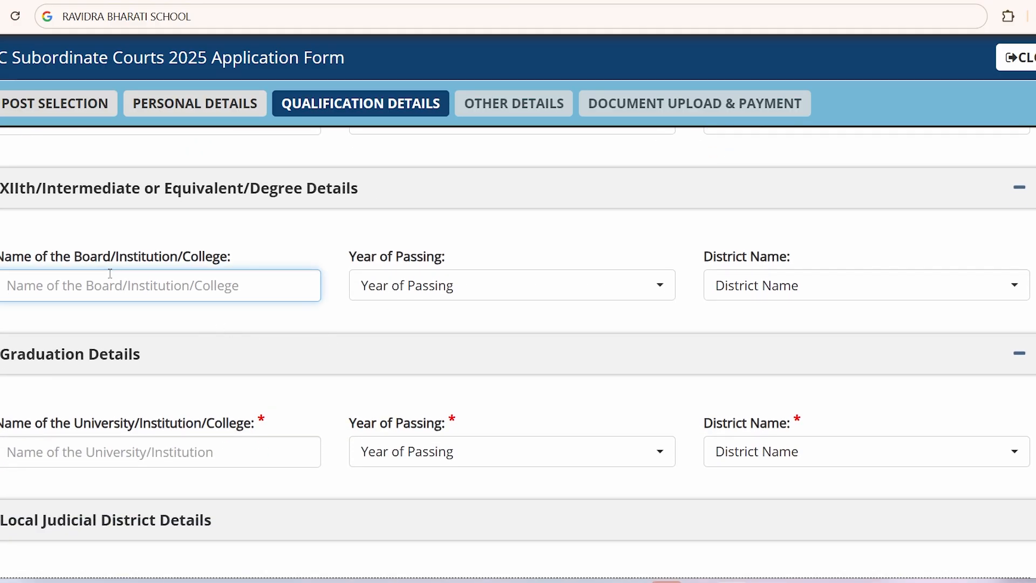
pyautogui.write('BOARD')
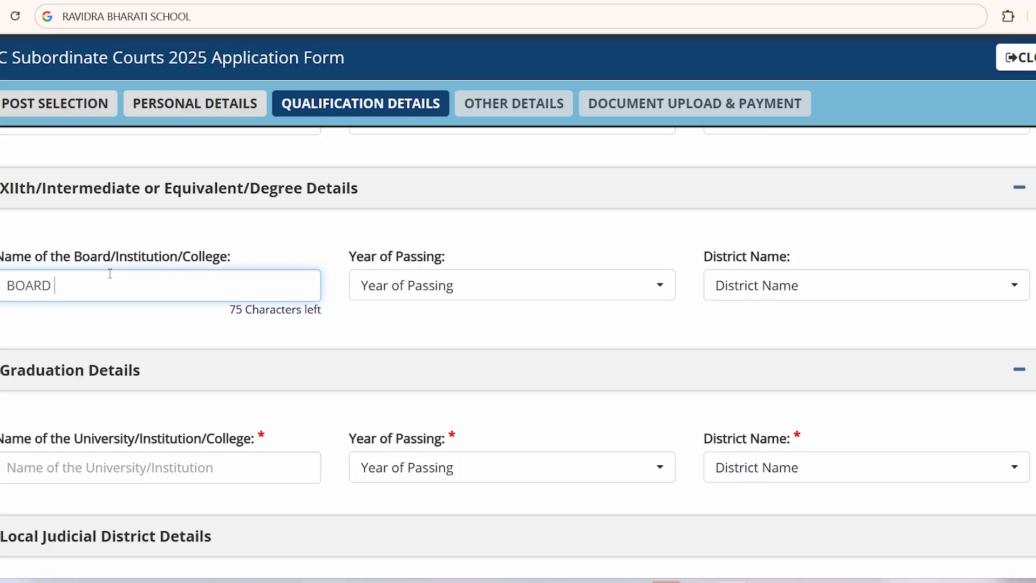
pyautogui.write(' OF INTERMEDIATE')
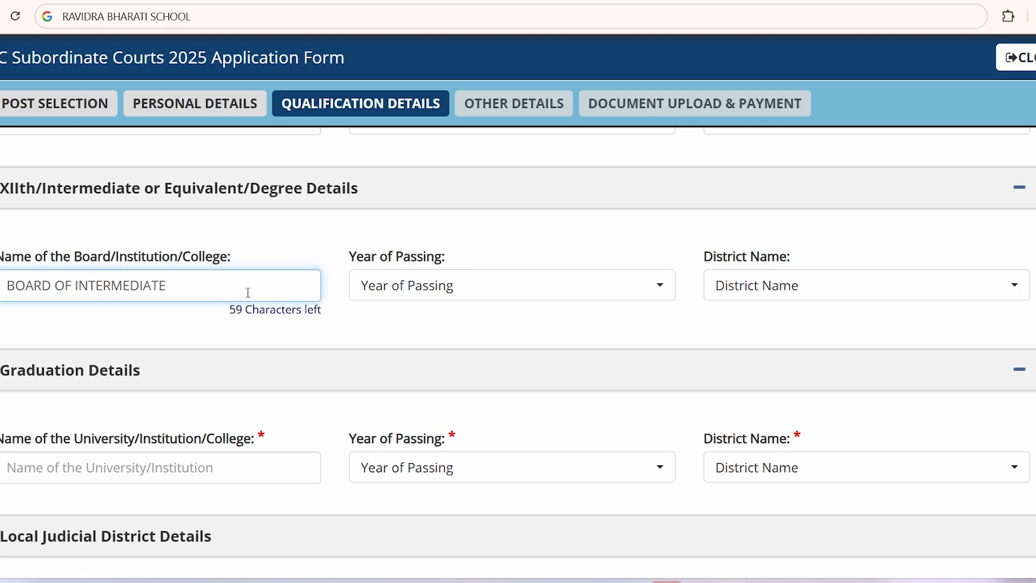
# Step: Set the intermediate passing year to 2013 and district to Vizianagaram
pyautogui.click(441, 285)
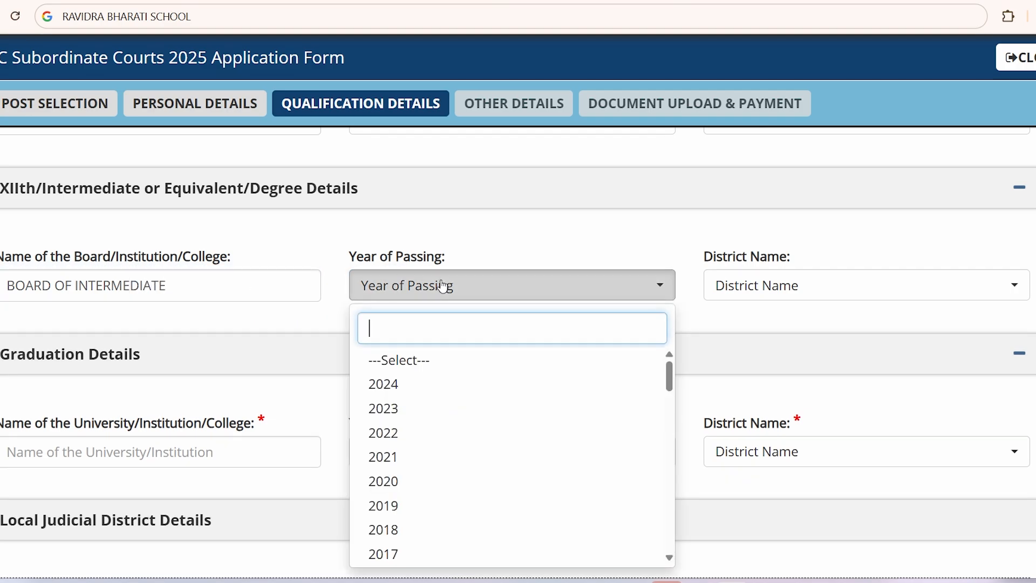
pyautogui.write('2013')
pyautogui.press('Return')
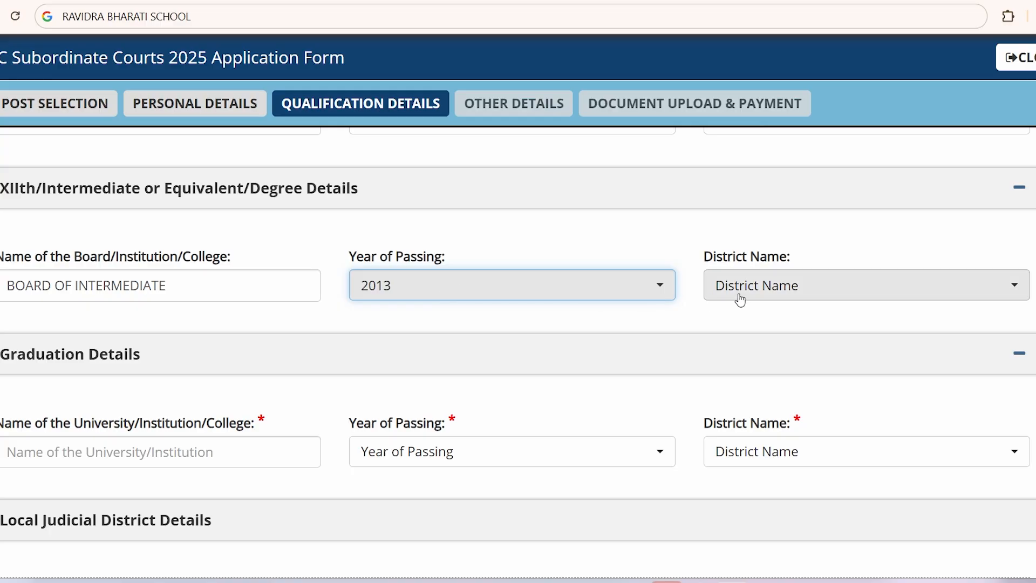
pyautogui.click(747, 298)
pyautogui.write('VIJA')
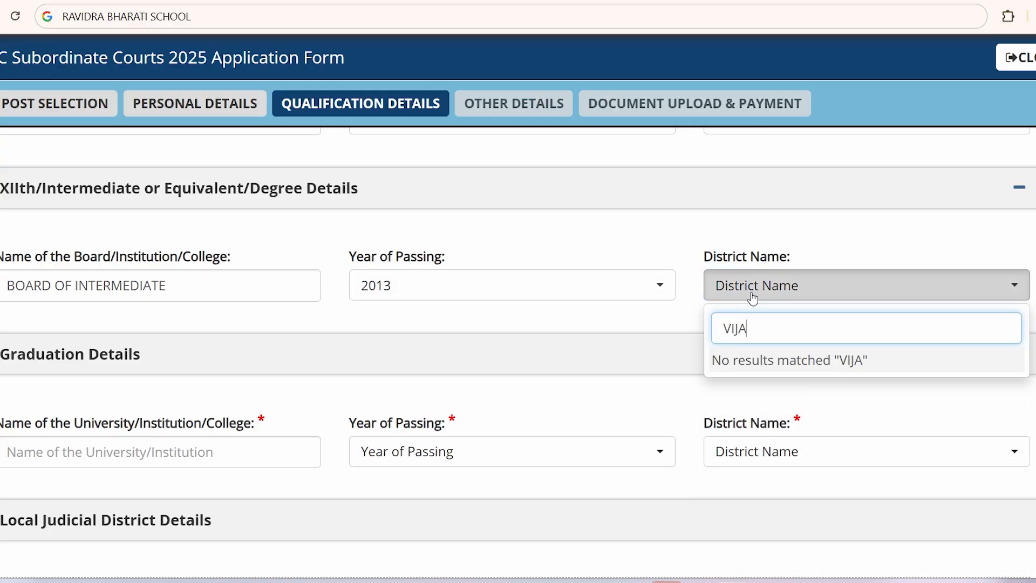
pyautogui.press('BackSpace')
pyautogui.press('BackSpace')
pyautogui.write('ZA')
pyautogui.press('BackSpace')
pyautogui.press('Return')
pyautogui.scroll(-3, 150, 353)
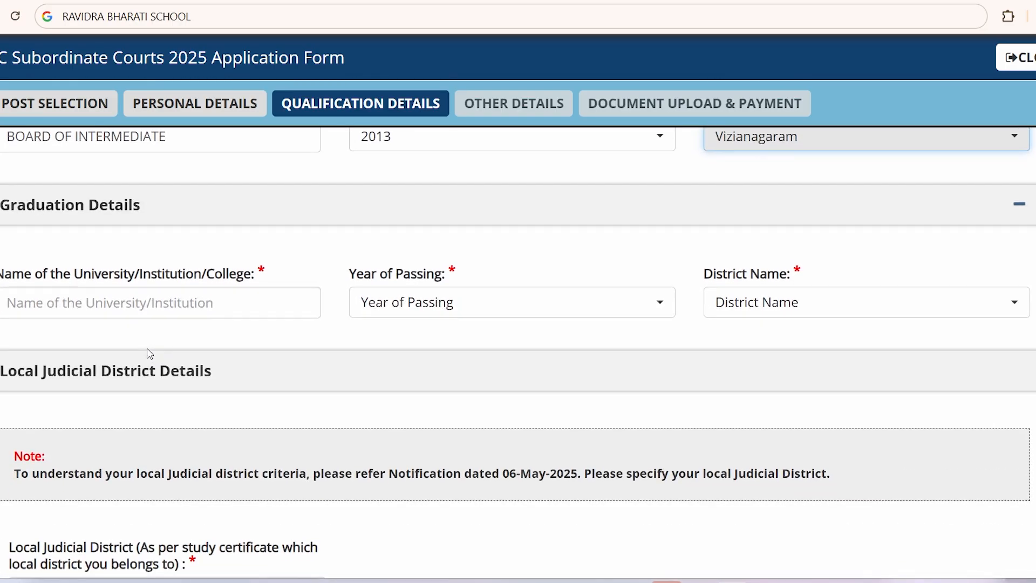
# Step: Enter JNTUK as the graduation university with passing year 2018
pyautogui.click(94, 300)
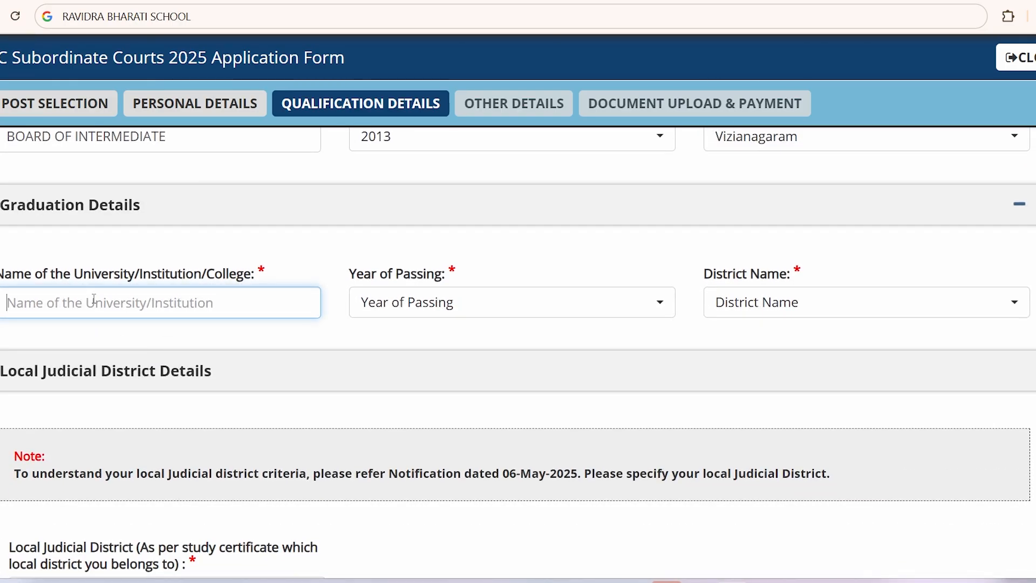
pyautogui.write('JNTUK')
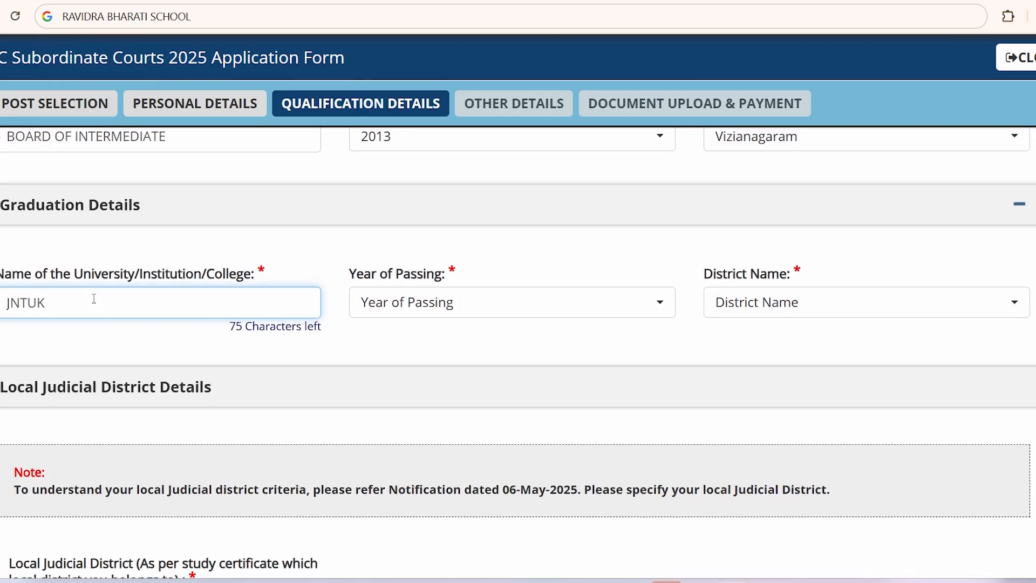
pyautogui.click(405, 303)
pyautogui.write('2018.')
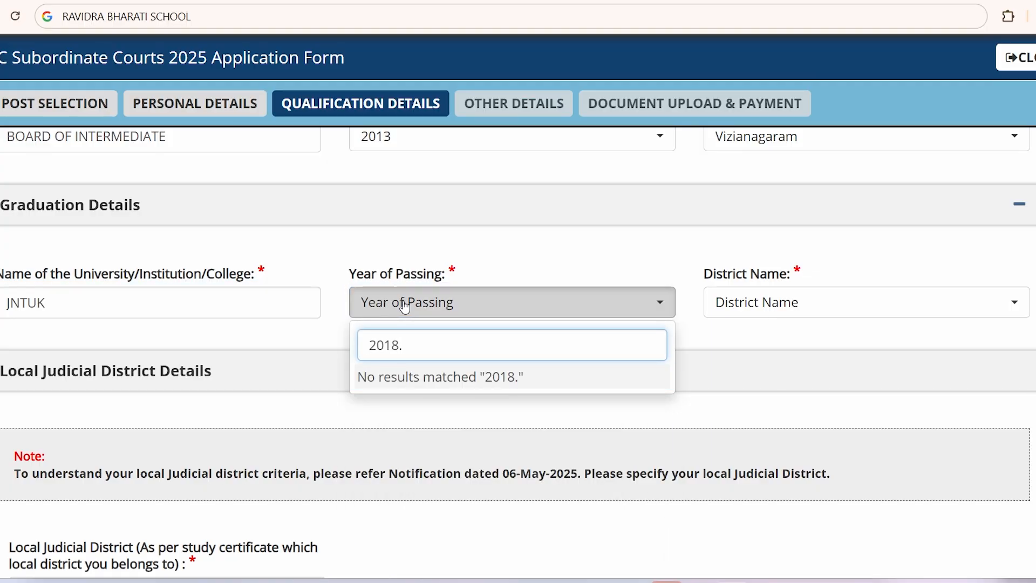
pyautogui.press('BackSpace')
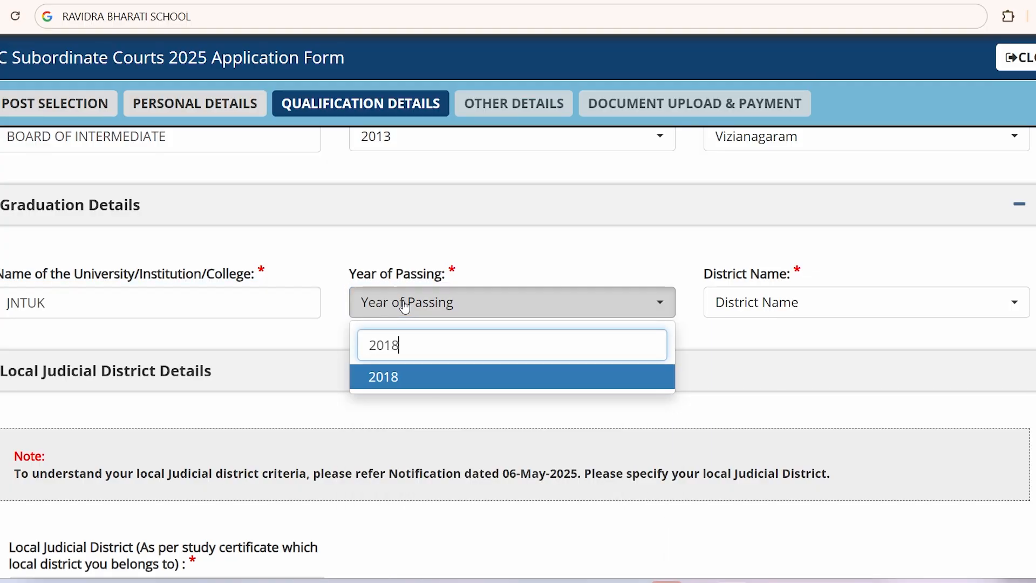
pyautogui.press('Return')
# Step: Choose Vizianagaram as the graduation district
pyautogui.click(707, 311)
pyautogui.scroll(-3, 810, 478)
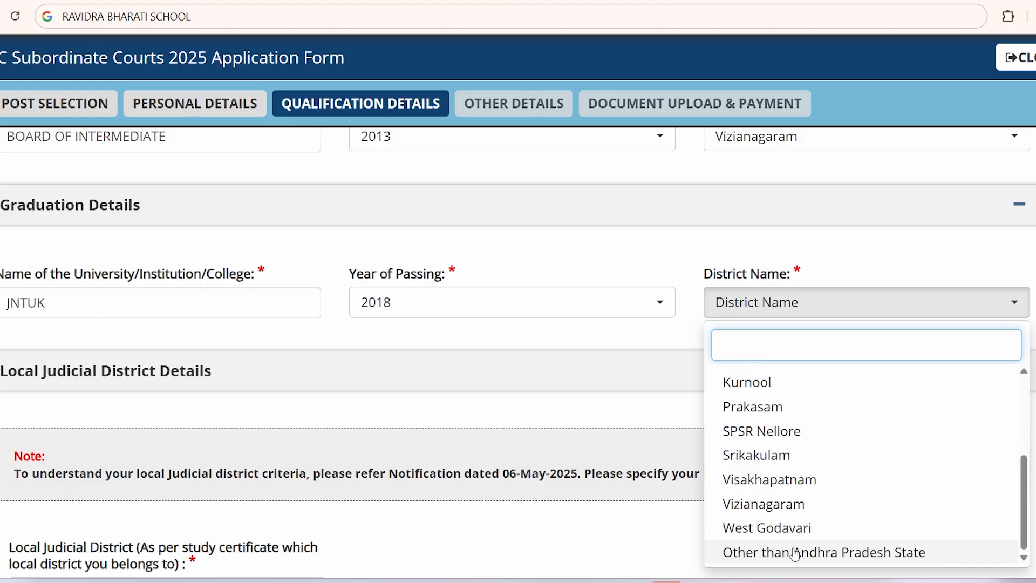
pyautogui.click(793, 503)
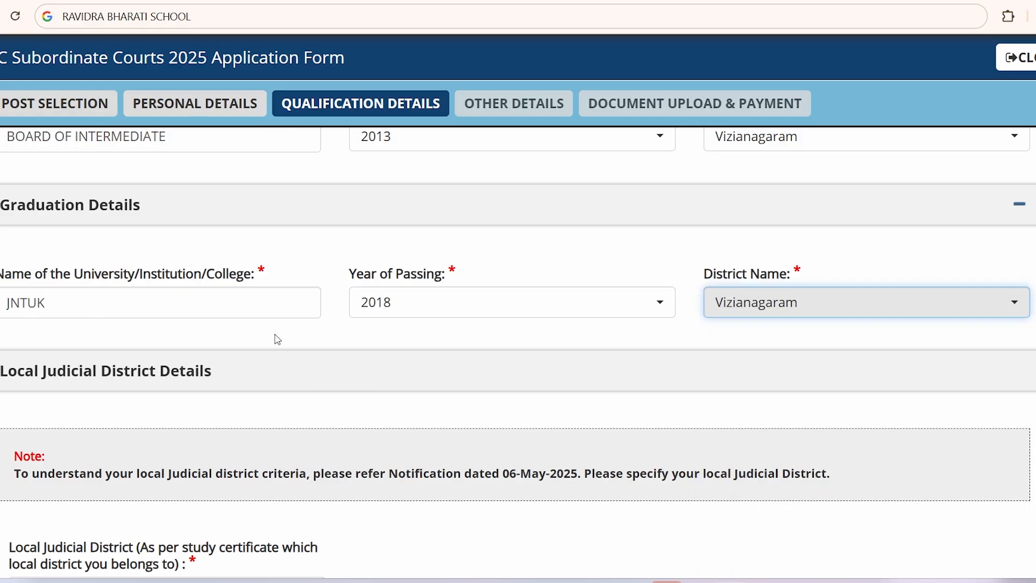
pyautogui.click(266, 348)
pyautogui.scroll(-1, 472, 348)
pyautogui.scroll(-2, 473, 348)
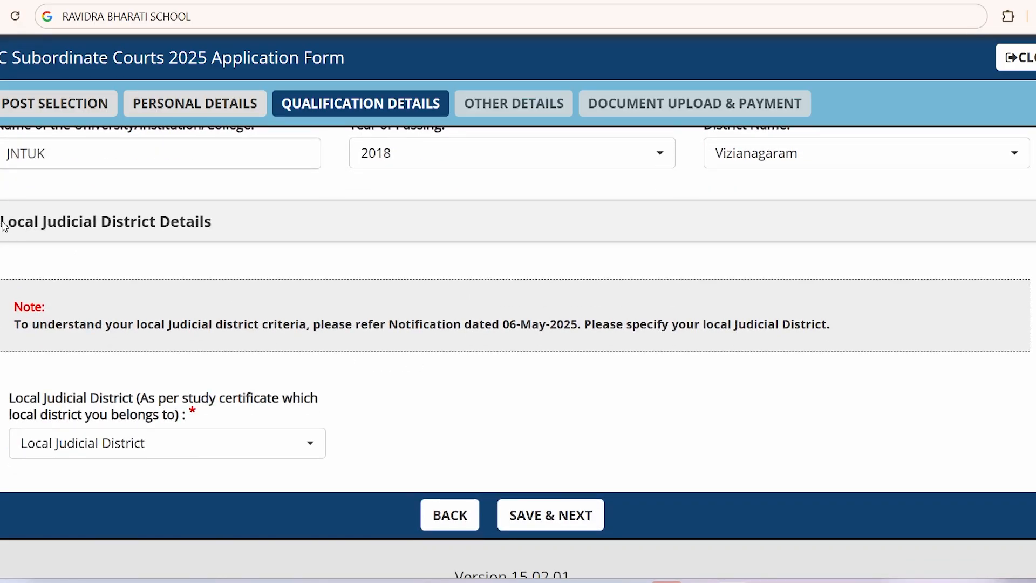
# Step: Pick Vizianagaram as Local Judicial District and save the qualifications with SAVE & NEXT
pyautogui.moveTo(5, 226); pyautogui.dragTo(277, 236)
pyautogui.click(223, 259)
pyautogui.click(192, 448)
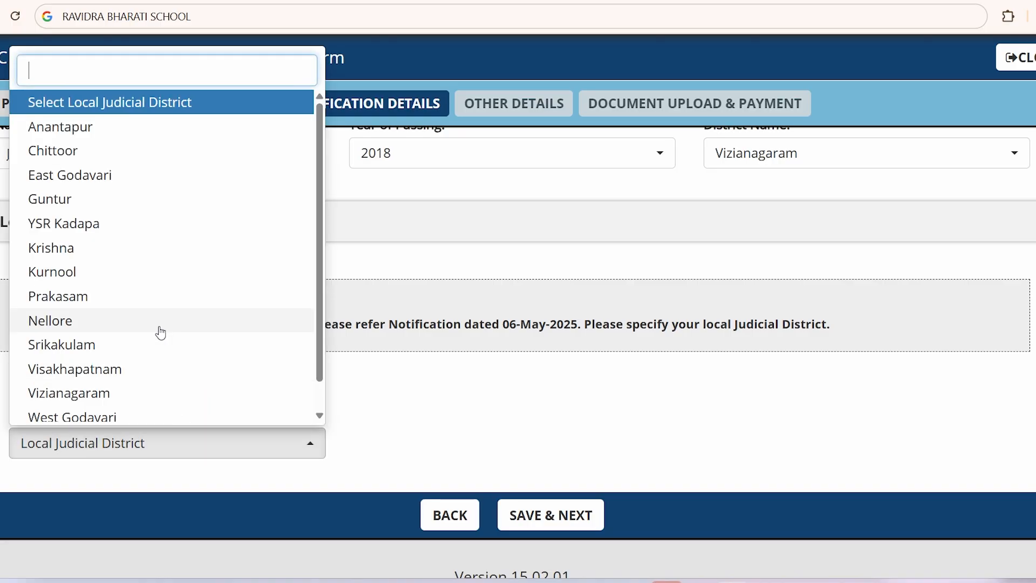
pyautogui.scroll(-1, 118, 360)
pyautogui.click(119, 360)
pyautogui.click(566, 515)
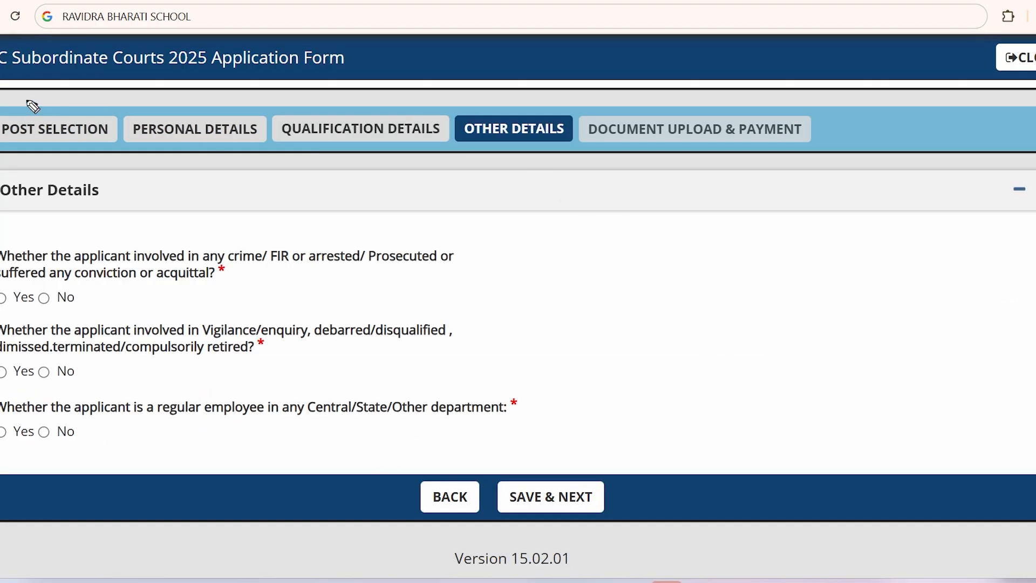
pyautogui.moveTo(33, 106)
pyautogui.mouseDown()
pyautogui.moveTo(119, 120)
pyautogui.moveTo(8, 66)
pyautogui.mouseUp()
pyautogui.moveTo(215, 95)
pyautogui.mouseDown()
pyautogui.moveTo(136, 135)
pyautogui.moveTo(250, 128)
pyautogui.moveTo(180, 97)
pyautogui.mouseUp()
pyautogui.moveTo(338, 99)
pyautogui.mouseDown()
pyautogui.moveTo(313, 94)
pyautogui.moveTo(416, 168)
pyautogui.moveTo(278, 75)
pyautogui.mouseUp()
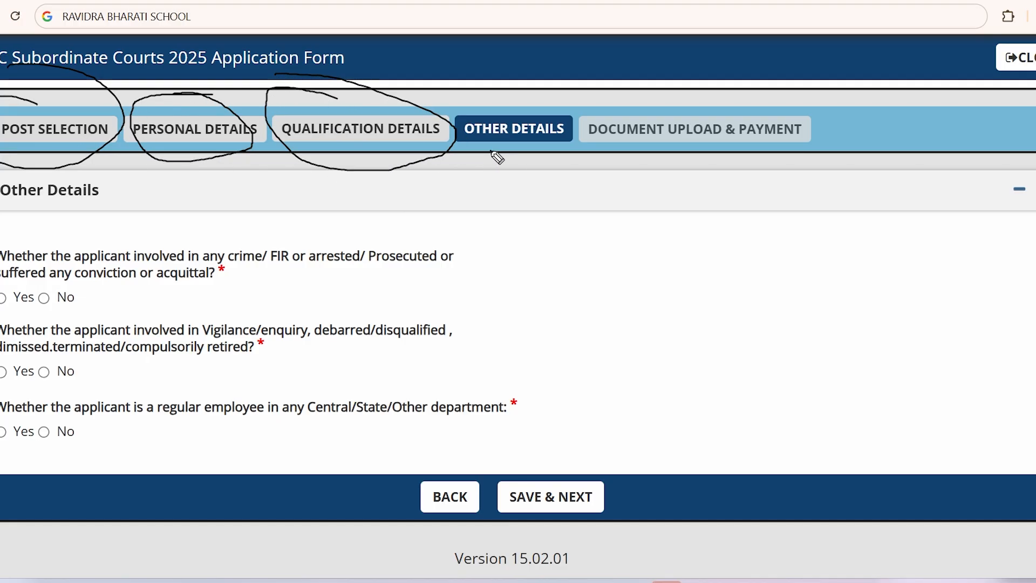
pyautogui.moveTo(497, 157)
pyautogui.mouseDown()
pyautogui.moveTo(572, 146)
pyautogui.moveTo(459, 149)
pyautogui.moveTo(573, 110)
pyautogui.mouseUp()
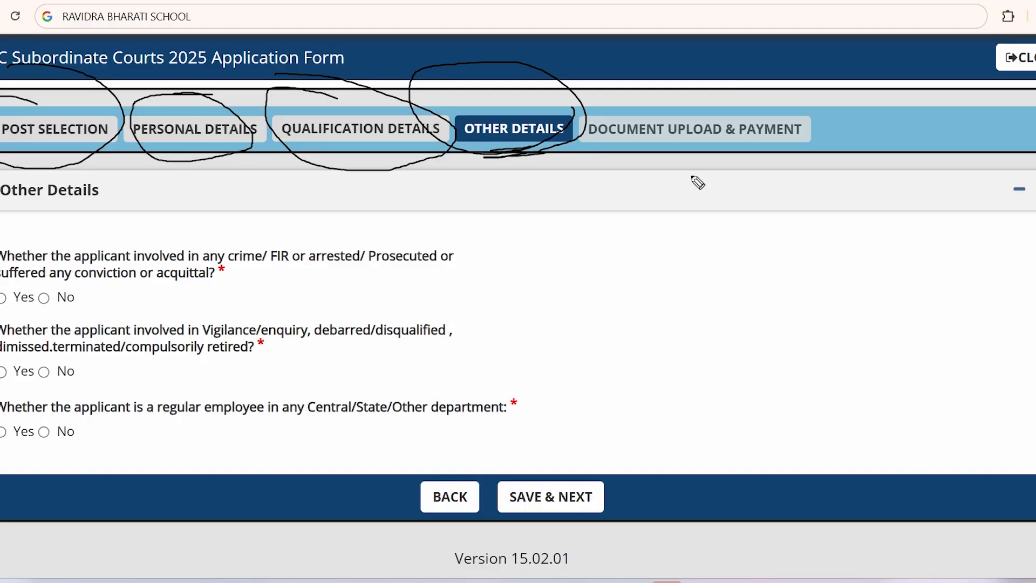
pyautogui.click(1033, 451)
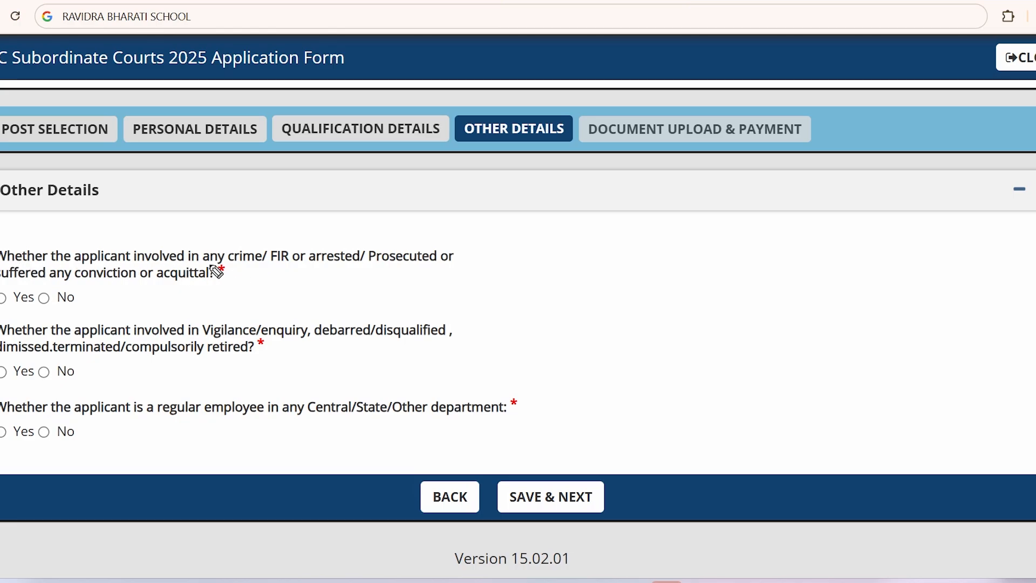
pyautogui.moveTo(207, 265); pyautogui.dragTo(388, 270)
pyautogui.moveTo(86, 281); pyautogui.dragTo(200, 277)
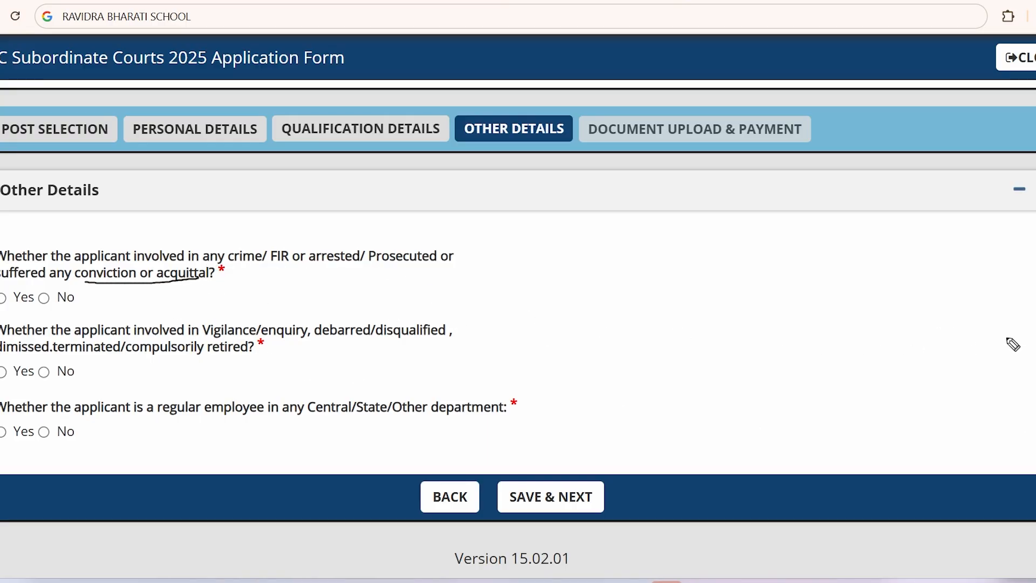
pyautogui.click(1035, 426)
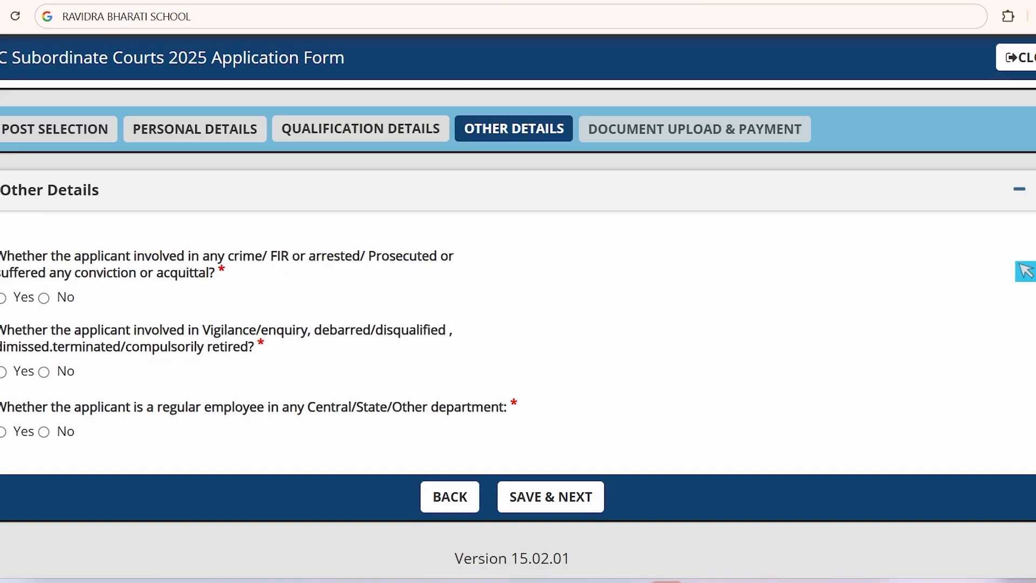
# Step: Answer No to the criminal case question
pyautogui.click(3, 300)
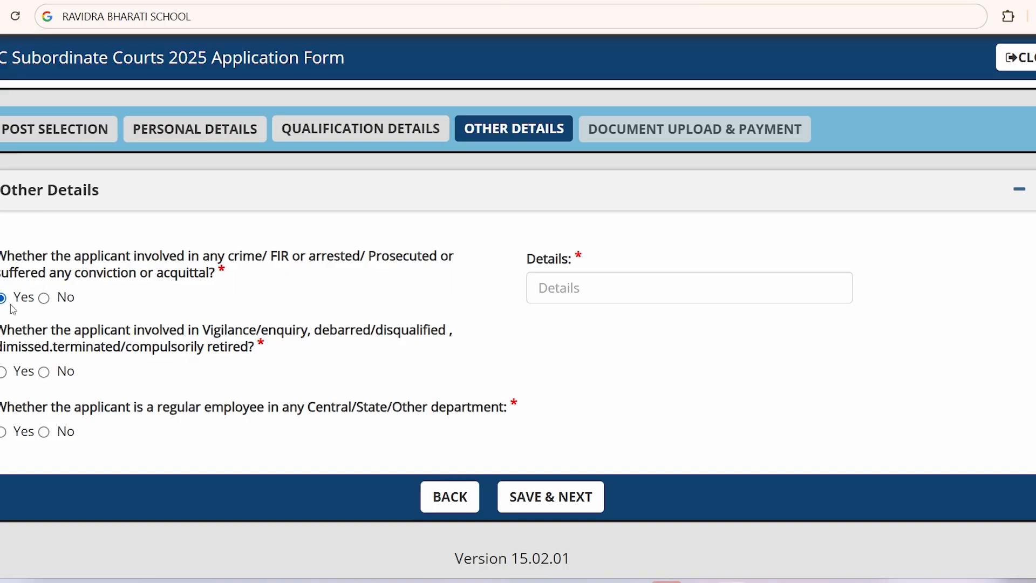
pyautogui.click(595, 291)
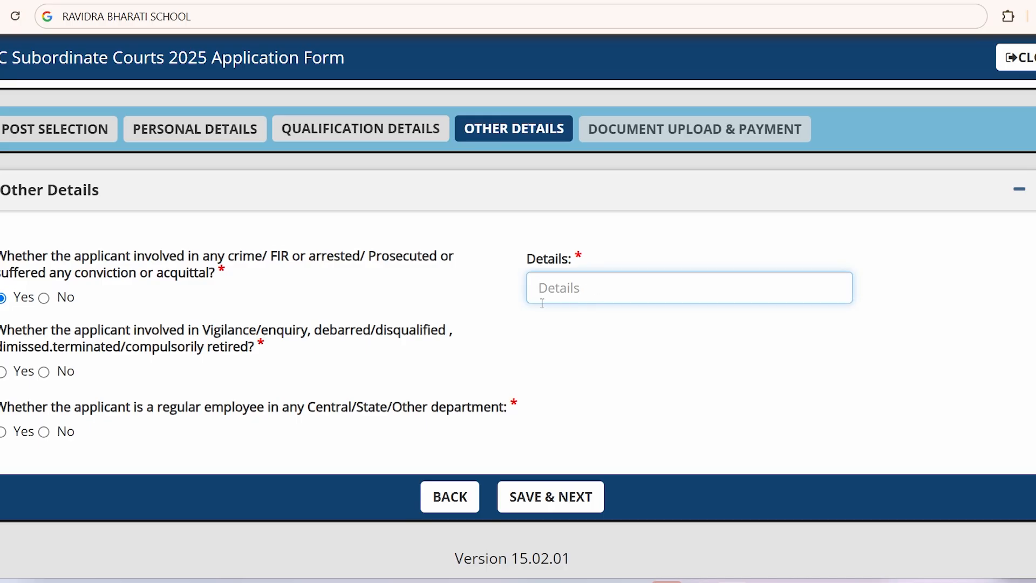
pyautogui.click(45, 299)
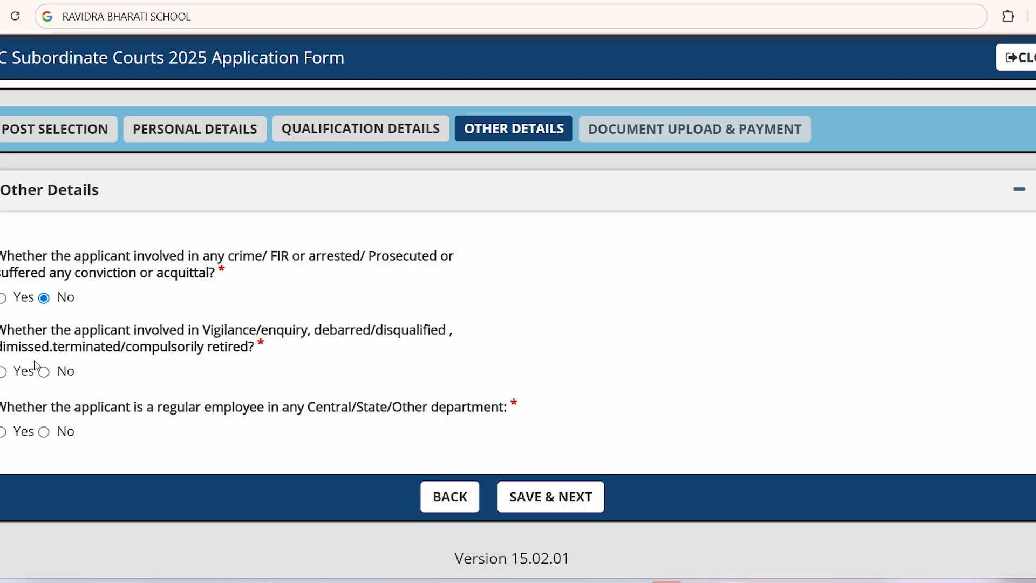
# Step: Read the vigilance/enquiry question and answer No
pyautogui.moveTo(27, 338); pyautogui.dragTo(392, 333)
pyautogui.click(278, 335)
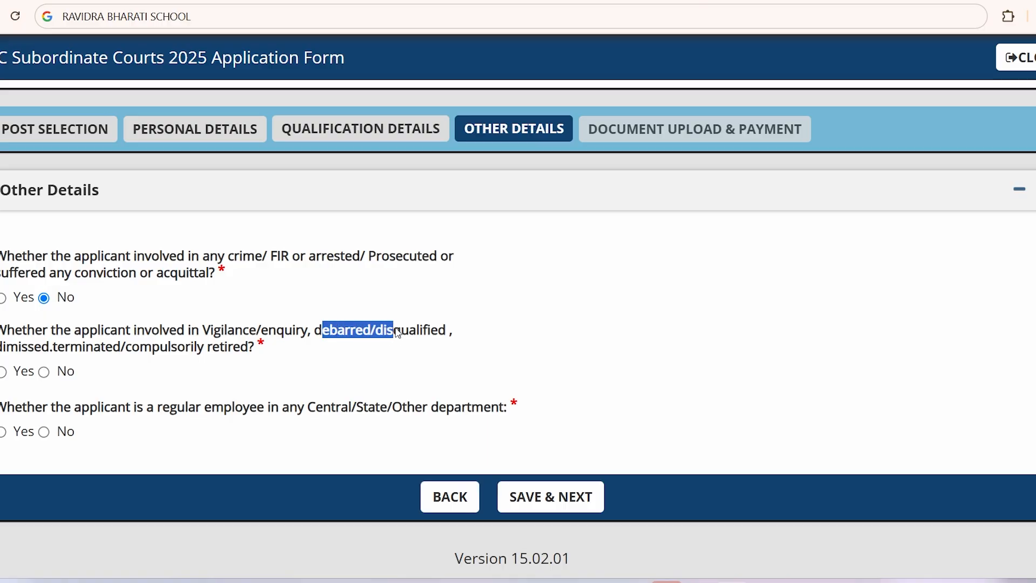
pyautogui.moveTo(6, 347); pyautogui.dragTo(238, 356)
pyautogui.click(239, 357)
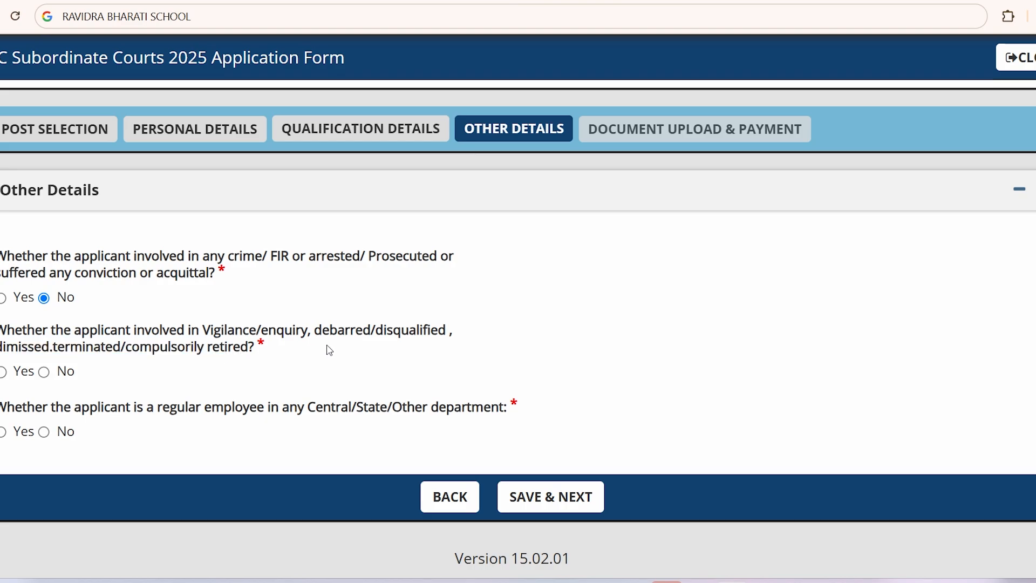
pyautogui.moveTo(227, 333); pyautogui.dragTo(276, 337)
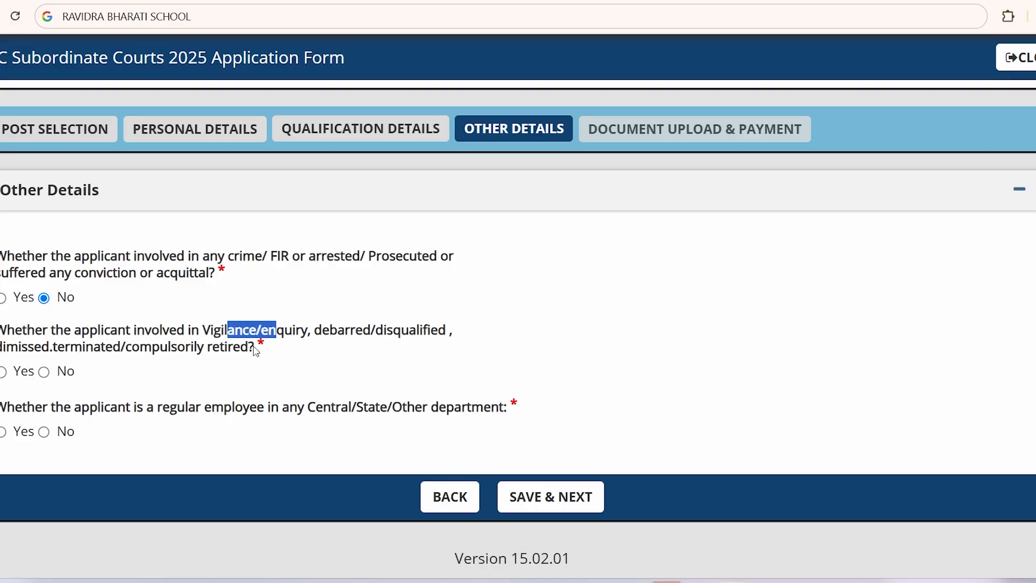
pyautogui.click(179, 353)
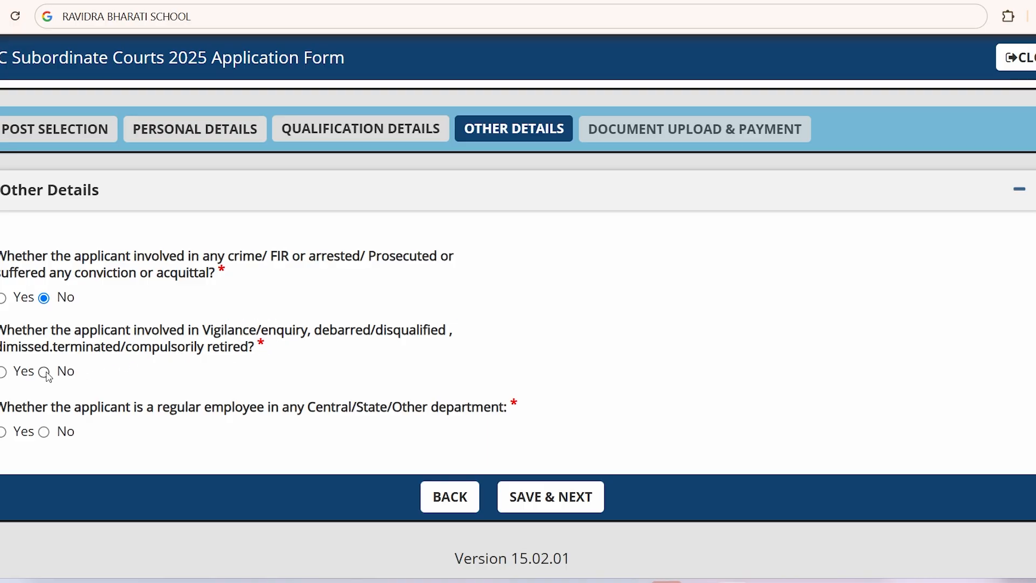
pyautogui.click(3, 372)
pyautogui.click(559, 363)
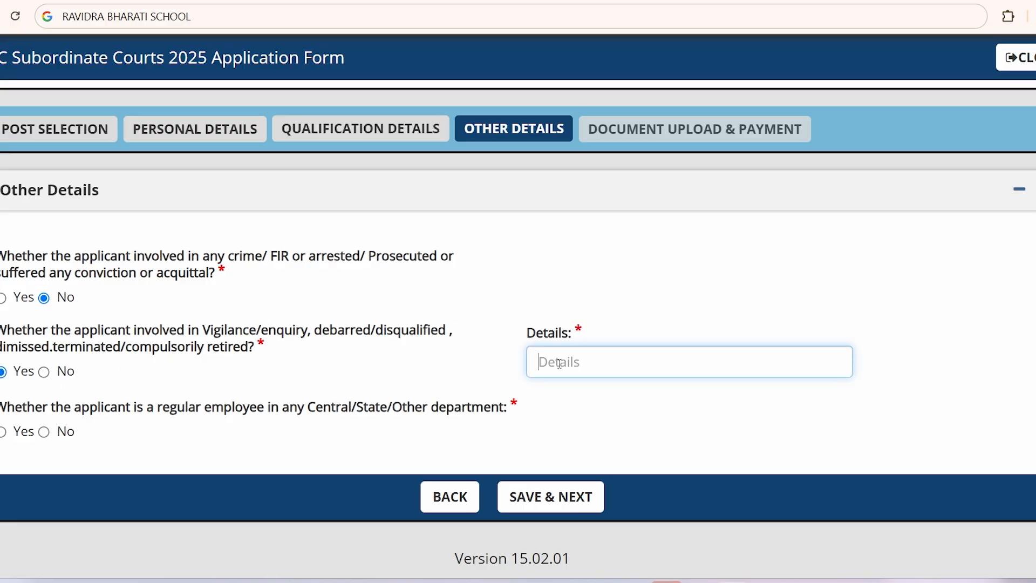
pyautogui.click(45, 372)
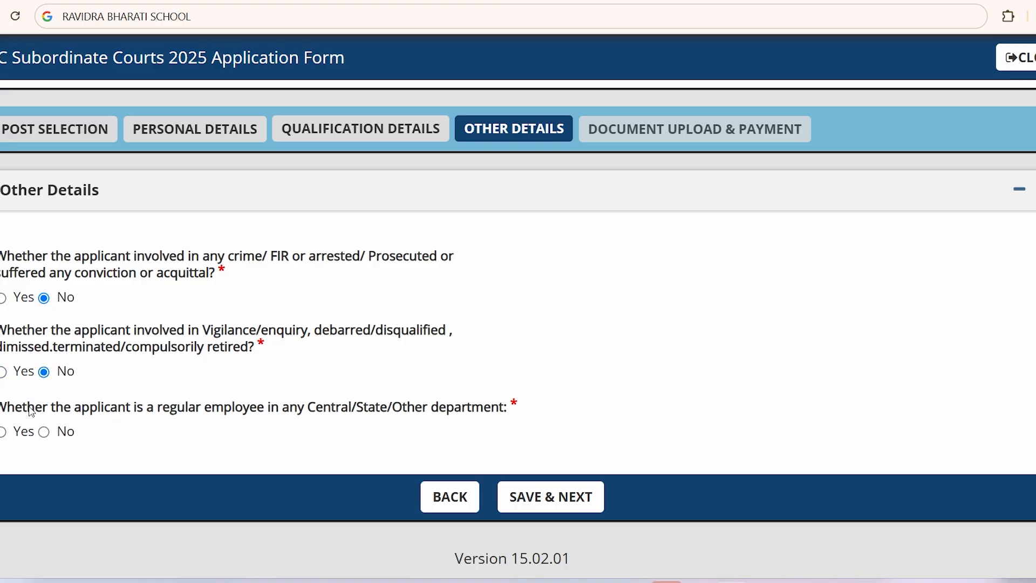
# Step: Answer Yes to the regular employee question
pyautogui.moveTo(30, 411); pyautogui.dragTo(396, 417)
pyautogui.click(469, 409)
pyautogui.click(3, 433)
pyautogui.click(4, 432)
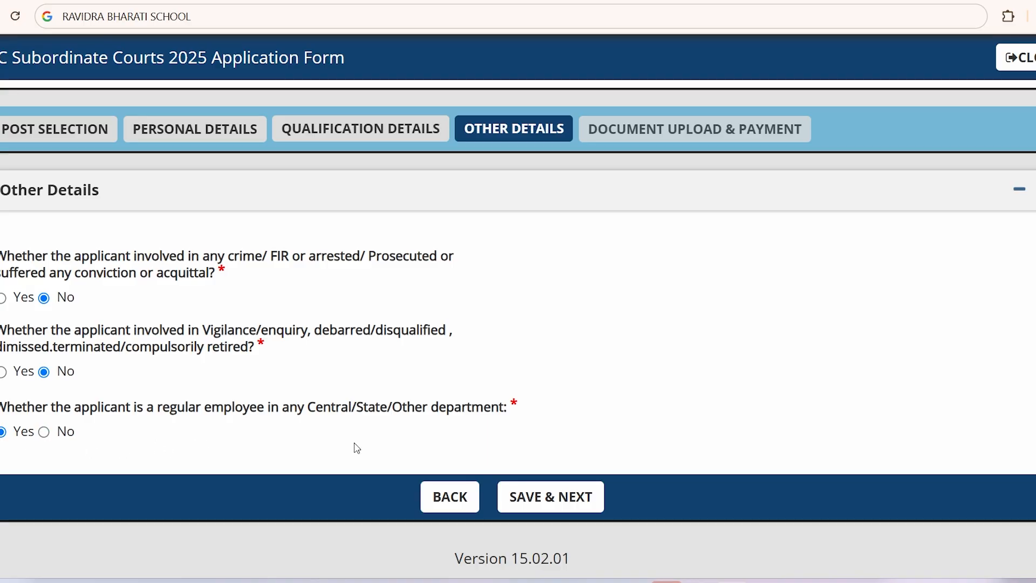
# Step: Save the Other Details and dismiss the Data Saved Successfully alert
pyautogui.click(545, 506)
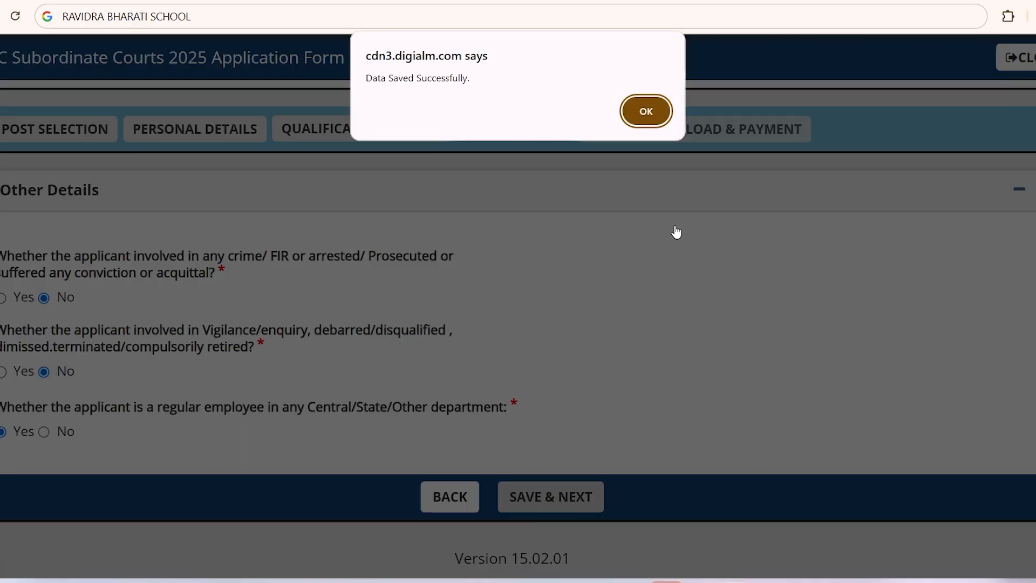
pyautogui.click(646, 112)
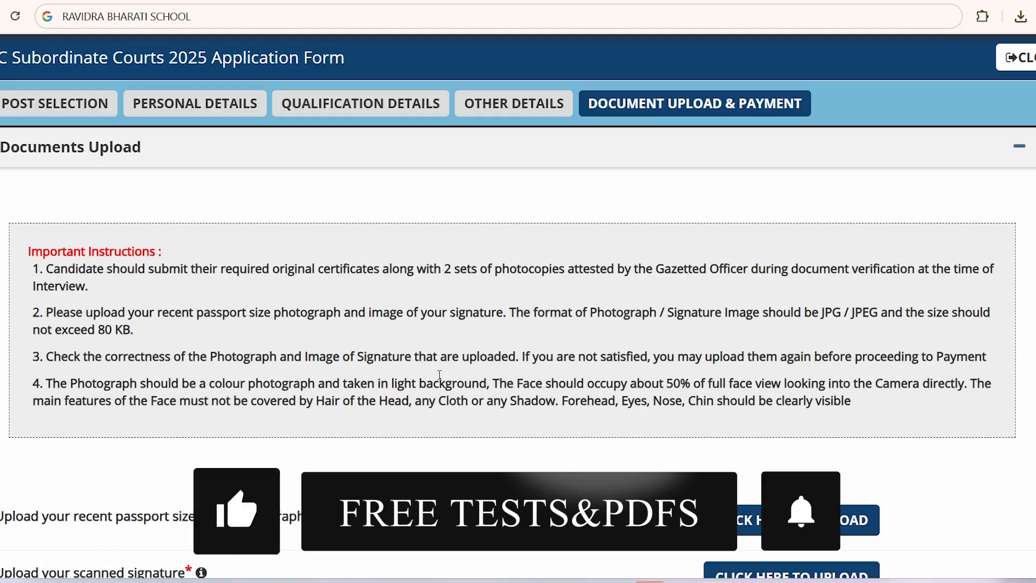
pyautogui.scroll(-1, 603, 336)
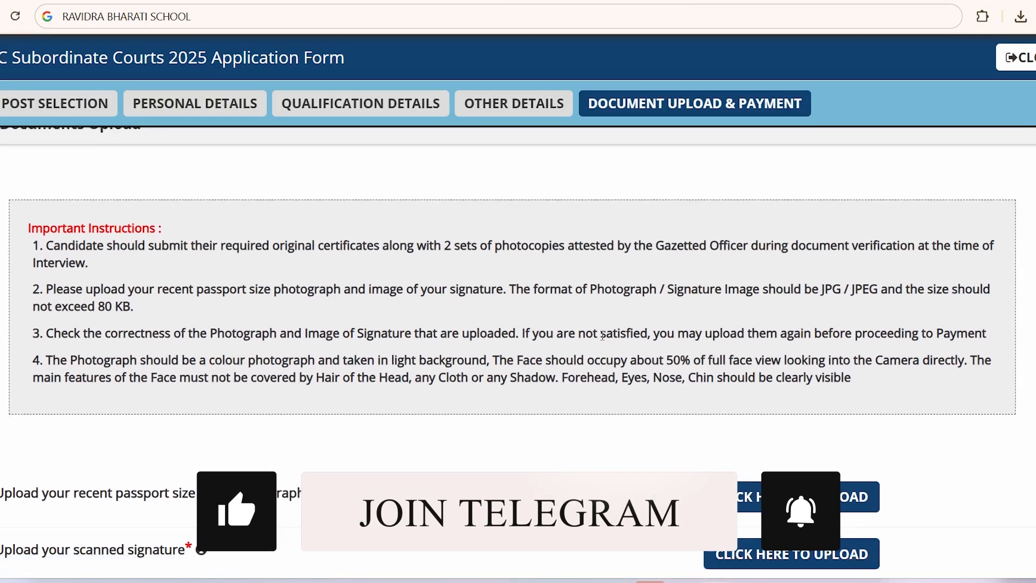
pyautogui.scroll(-2, 602, 336)
pyautogui.scroll(3, 585, 353)
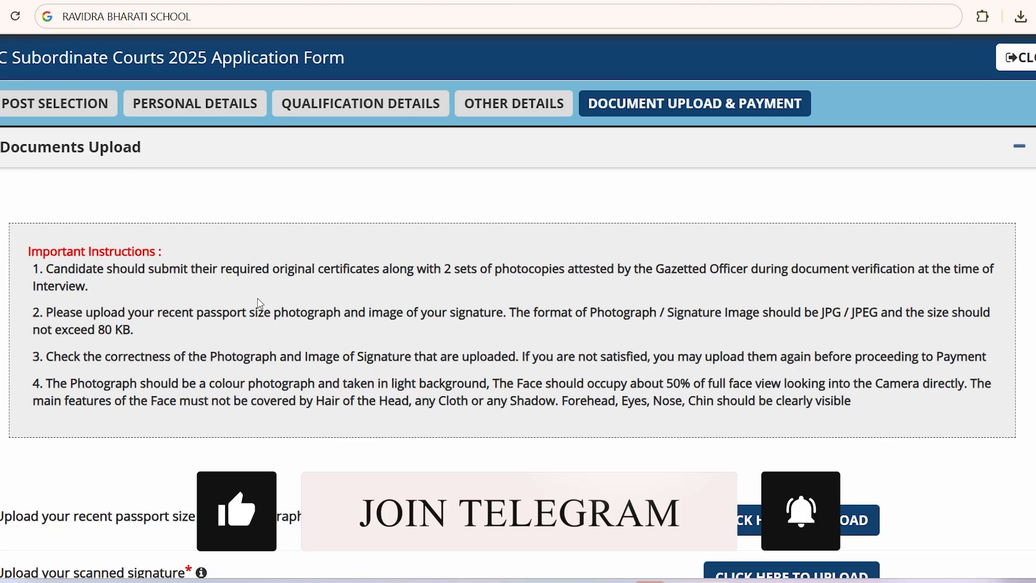
# Step: Review upload instructions on original certificates, attested photocopies and the 80 KB size limit
pyautogui.moveTo(269, 268); pyautogui.dragTo(381, 274)
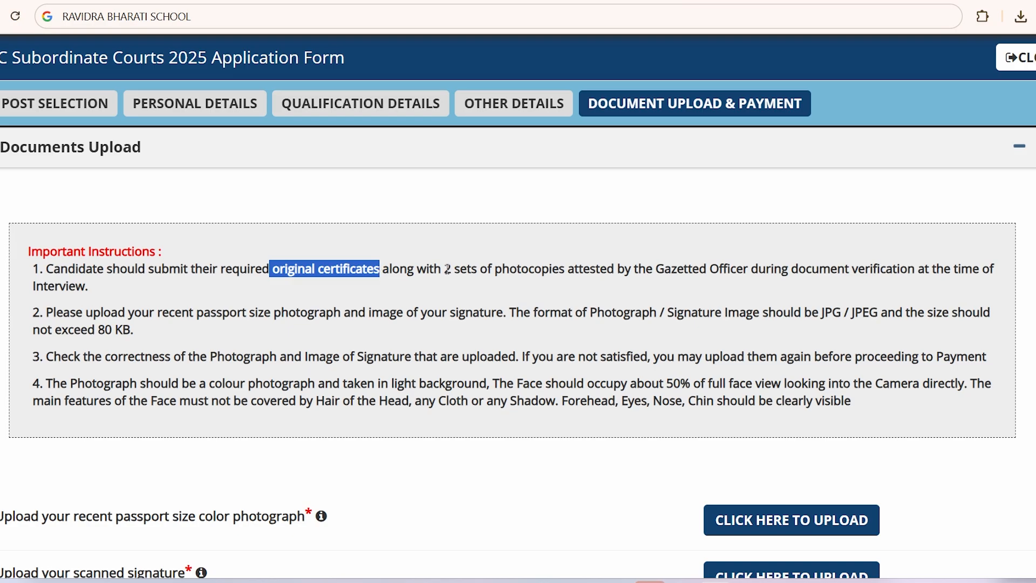
pyautogui.moveTo(444, 268); pyautogui.dragTo(750, 271)
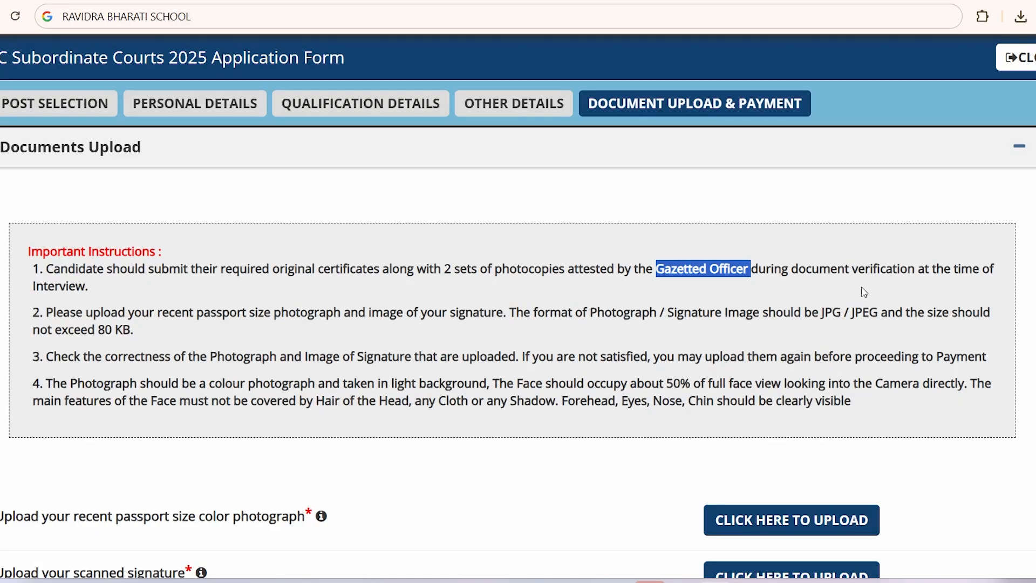
pyautogui.moveTo(791, 268); pyautogui.dragTo(921, 268)
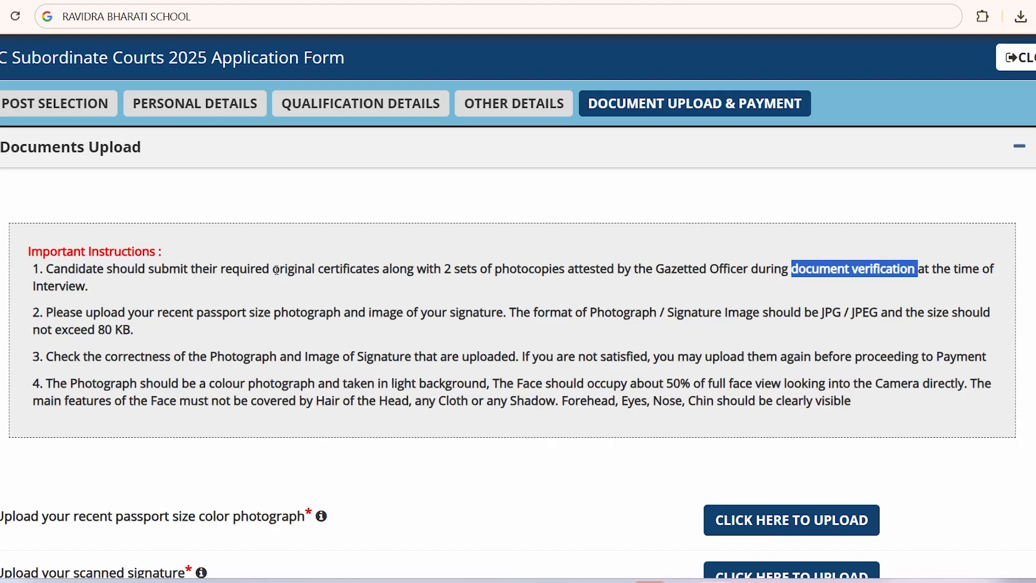
pyautogui.moveTo(276, 270); pyautogui.dragTo(582, 268)
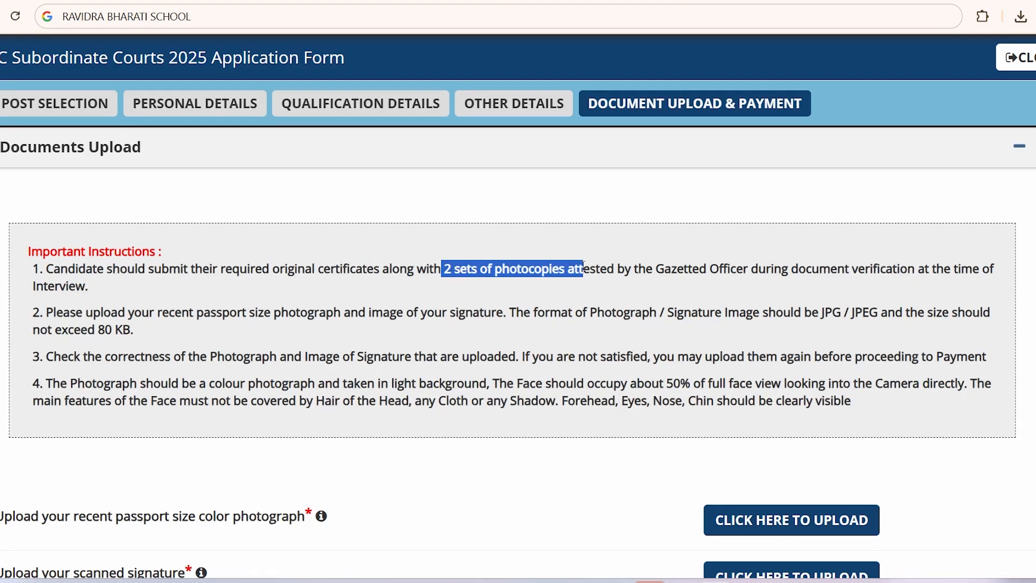
pyautogui.click(329, 302)
pyautogui.scroll(-1, 346, 310)
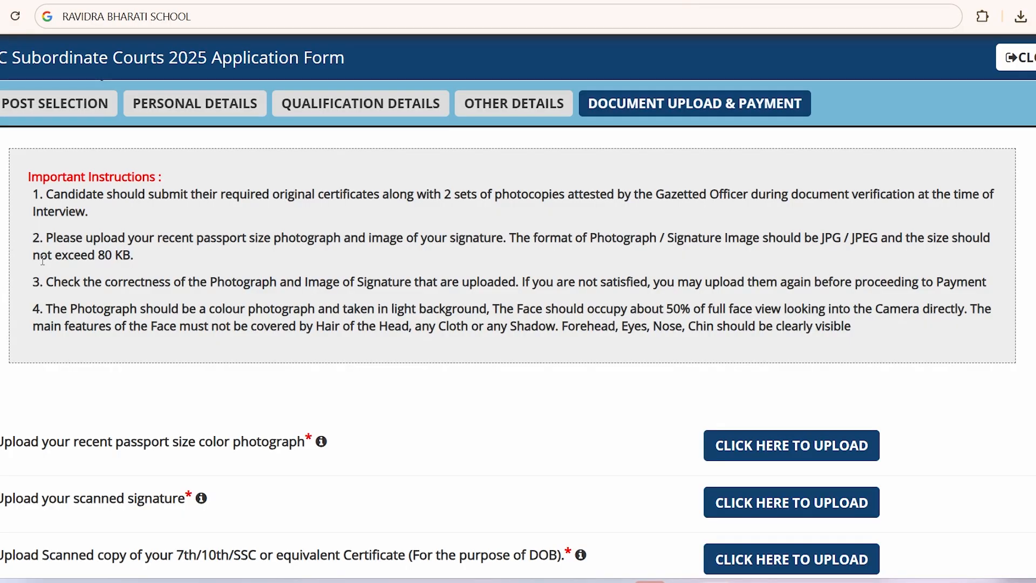
pyautogui.moveTo(42, 260); pyautogui.dragTo(182, 266)
pyautogui.click(189, 264)
pyautogui.click(687, 544)
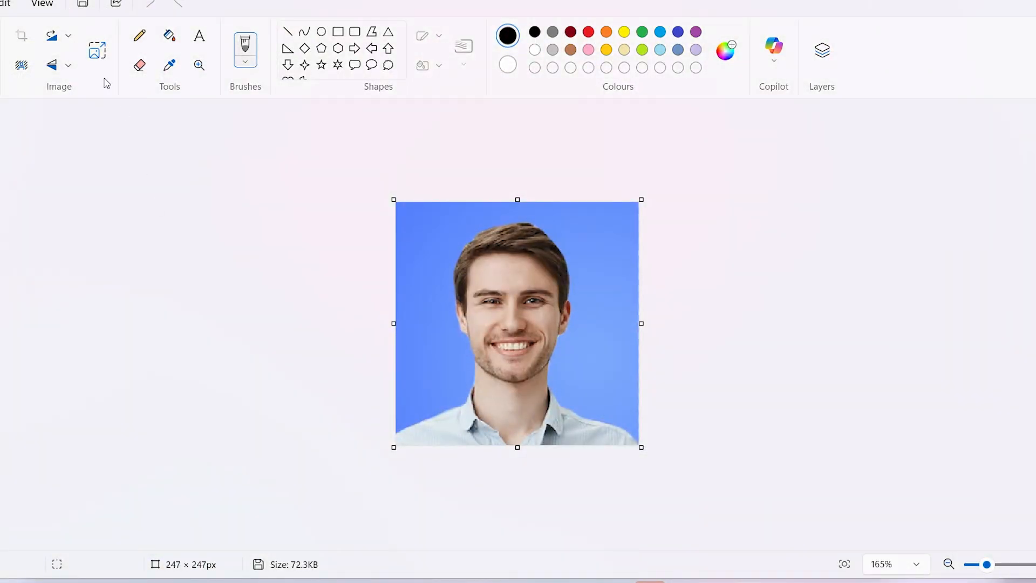
pyautogui.click(97, 51)
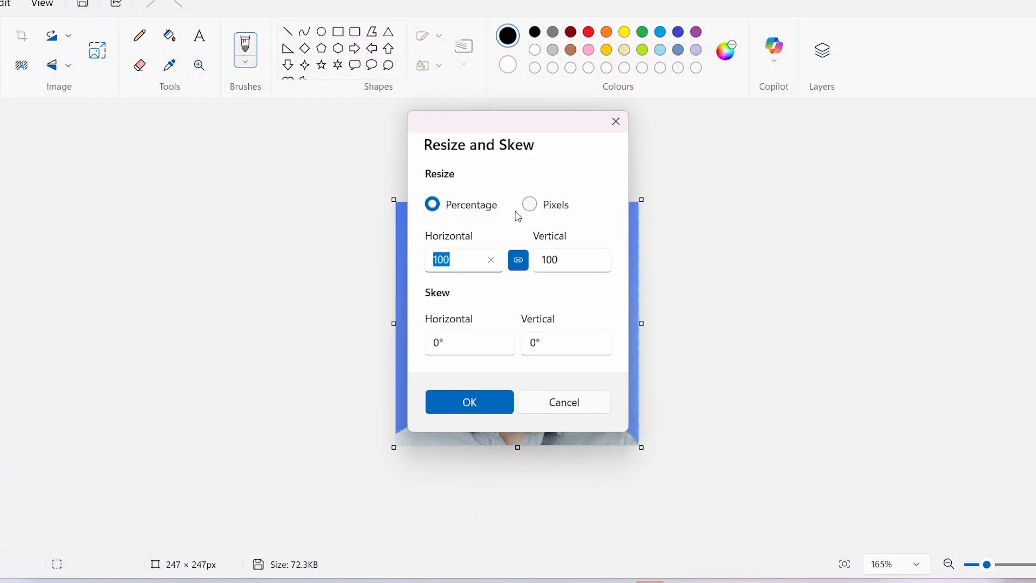
pyautogui.click(615, 121)
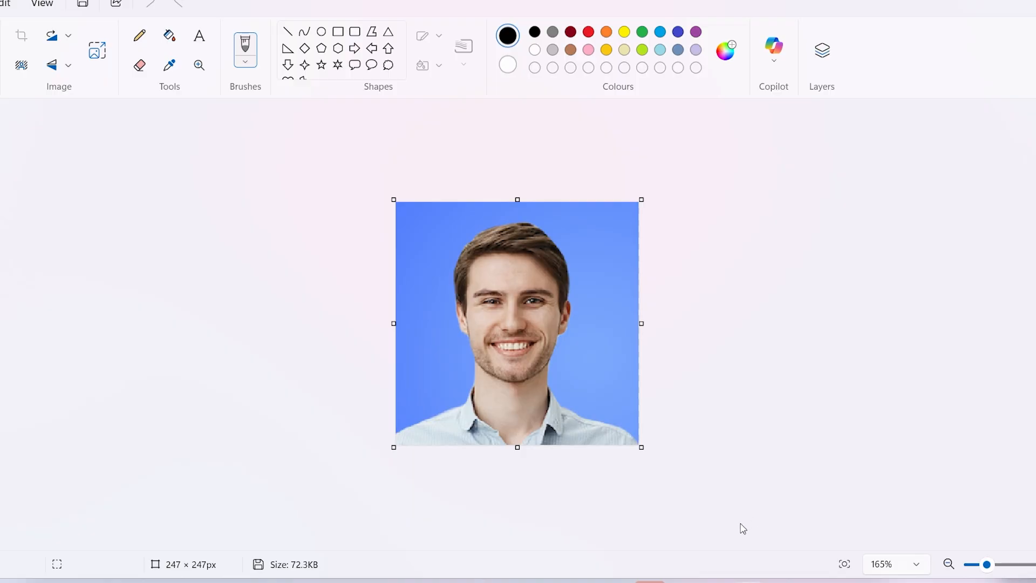
pyautogui.moveTo(650, 580)
pyautogui.click(808, 542)
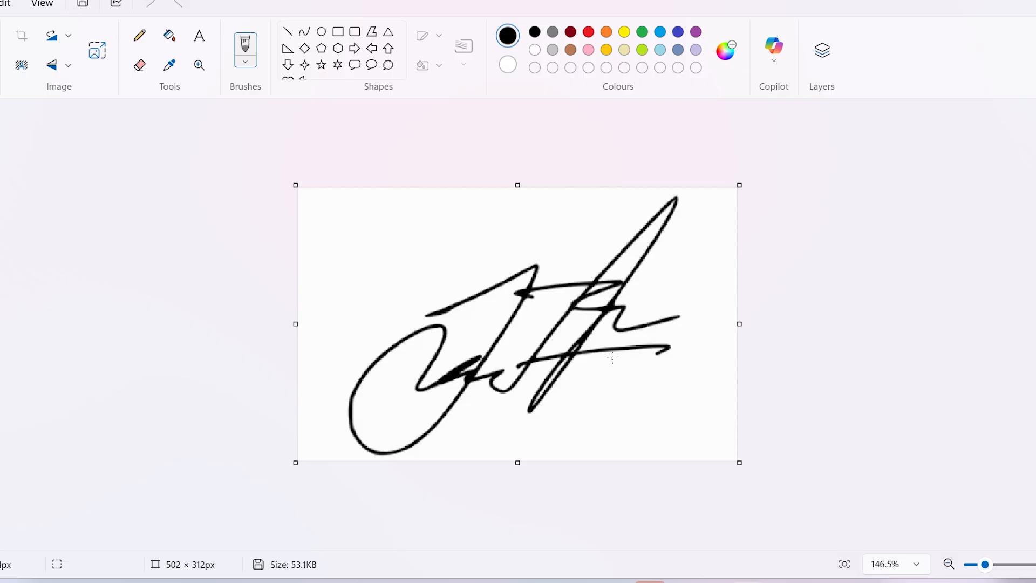
pyautogui.click(715, 580)
# Step: Upload photo123 as the passport-size photograph
pyautogui.scroll(-4, 407, 418)
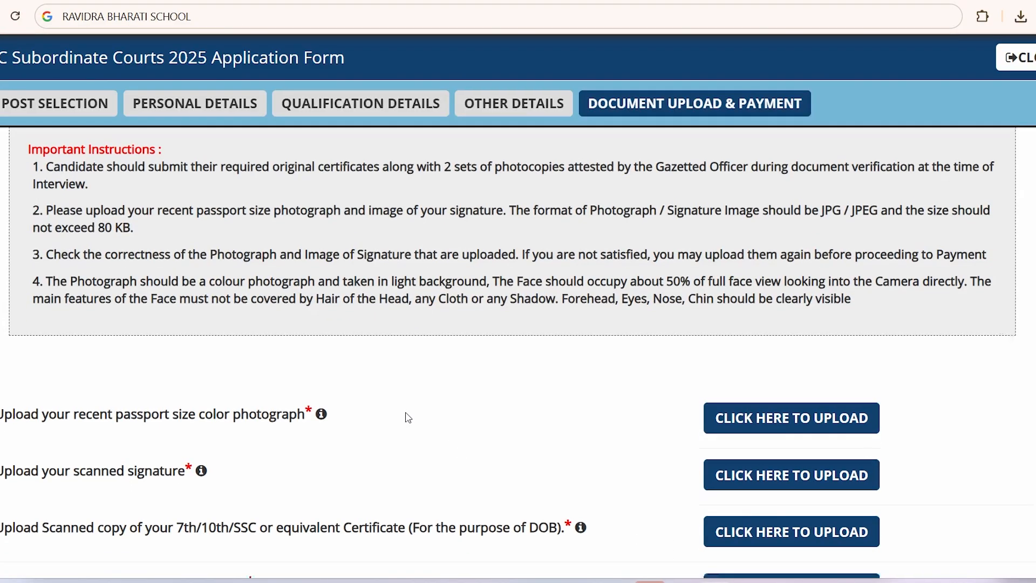
pyautogui.moveTo(24, 219); pyautogui.dragTo(232, 221)
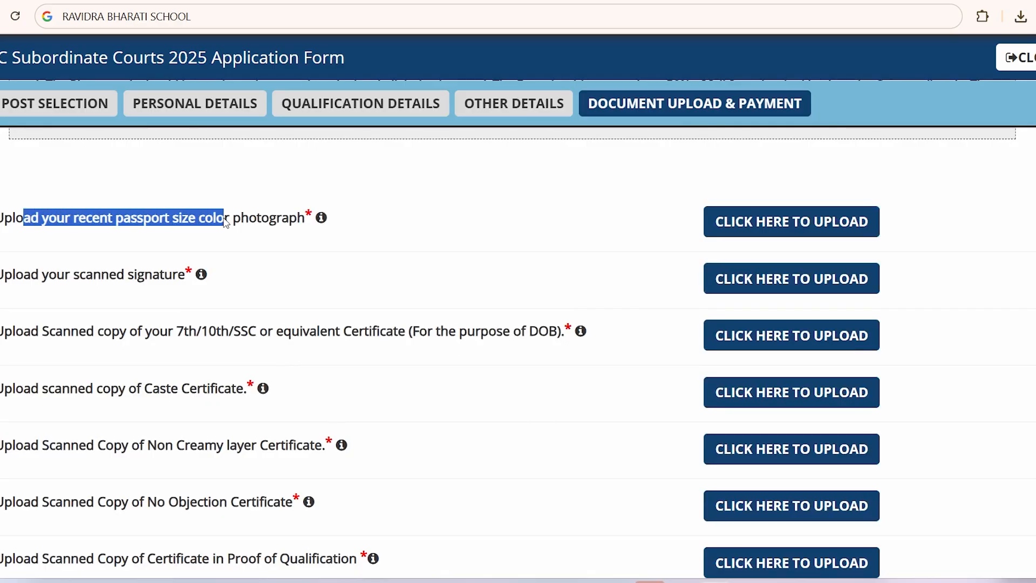
pyautogui.click(270, 223)
pyautogui.click(843, 230)
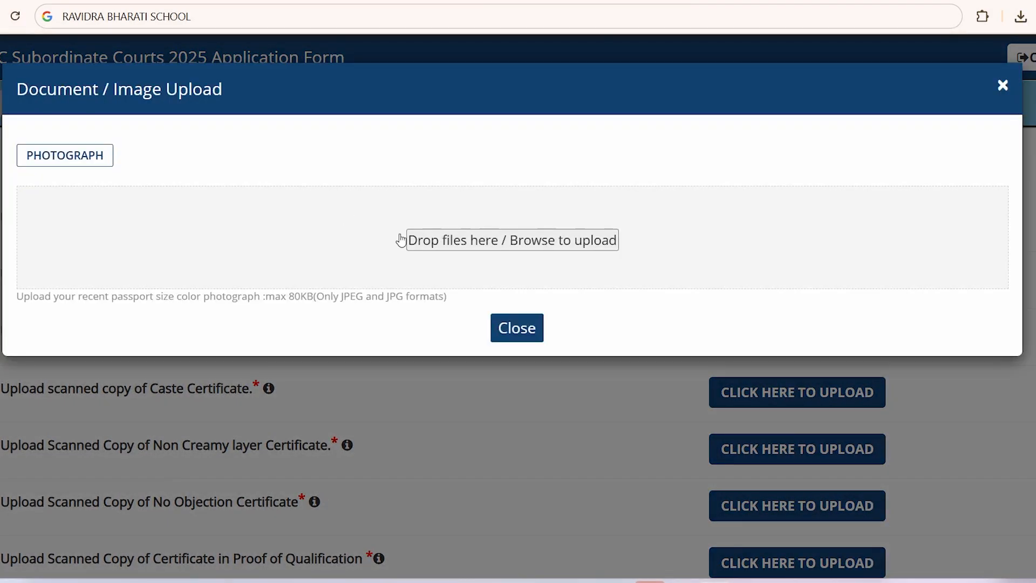
pyautogui.click(473, 249)
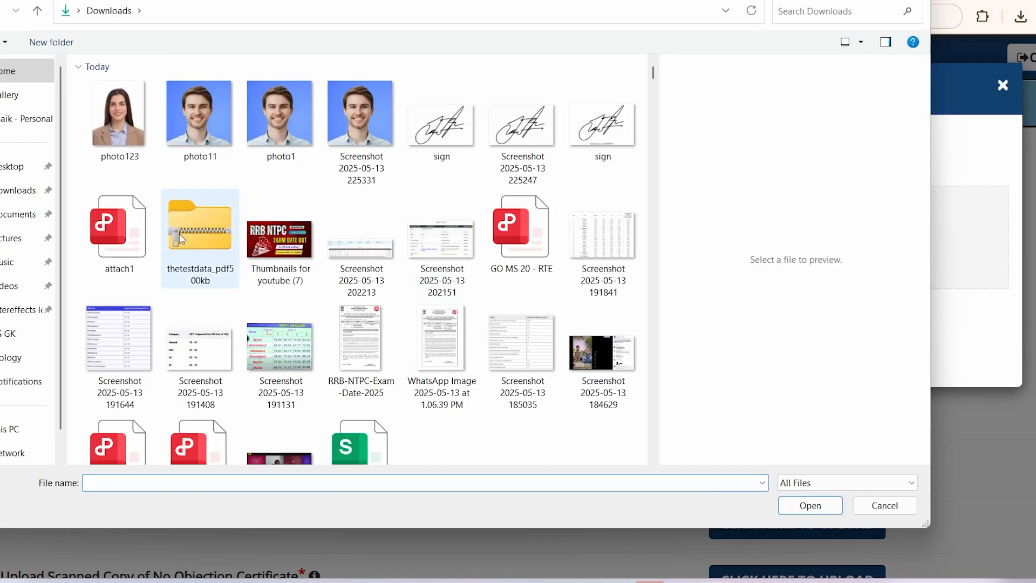
pyautogui.click(115, 130)
pyautogui.click(820, 507)
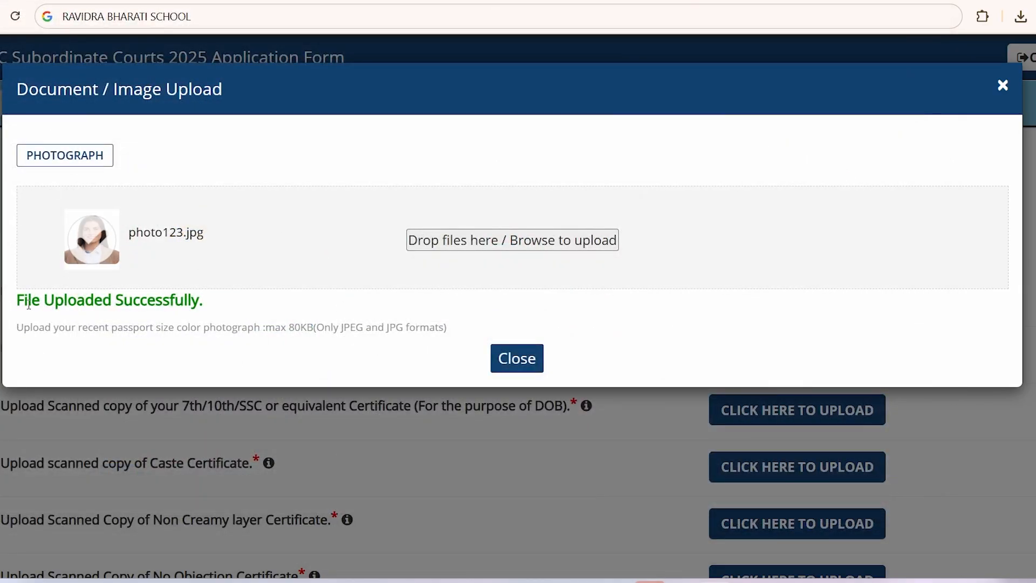
pyautogui.moveTo(28, 300); pyautogui.dragTo(135, 302)
pyautogui.click(136, 303)
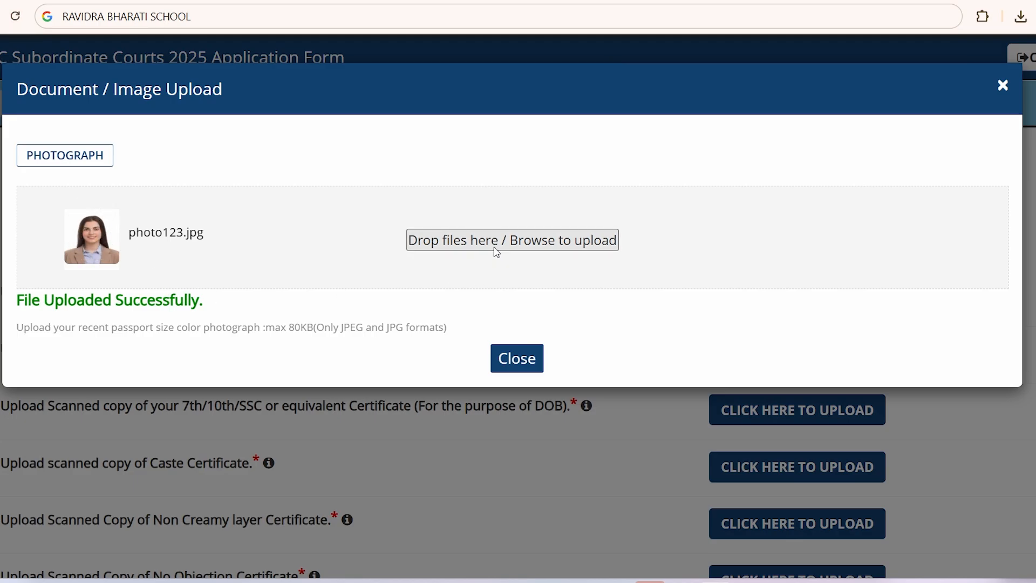
# Step: Try photo11, which fails face detection, then re-upload photo123
pyautogui.click(494, 248)
pyautogui.click(203, 132)
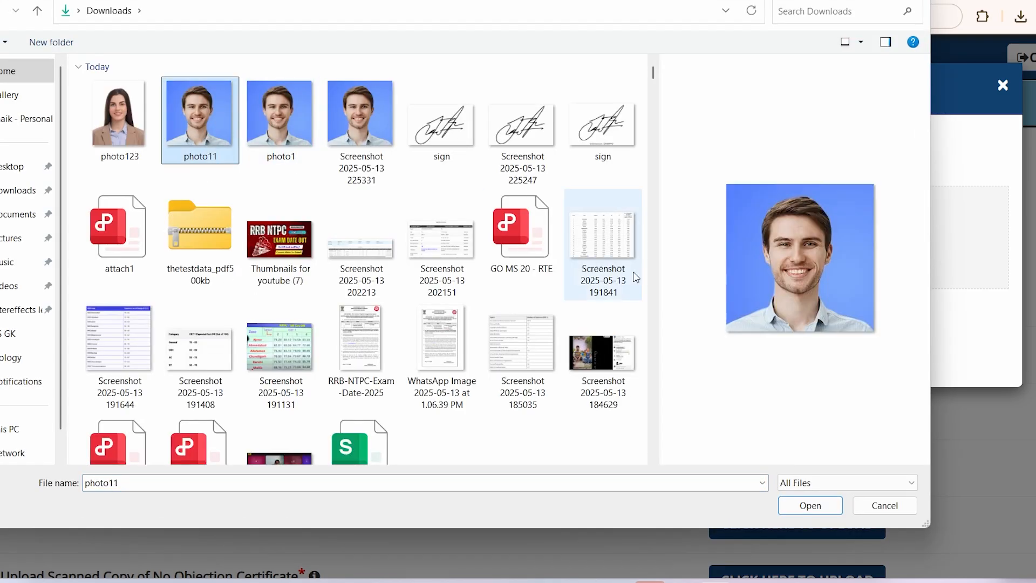
pyautogui.click(811, 506)
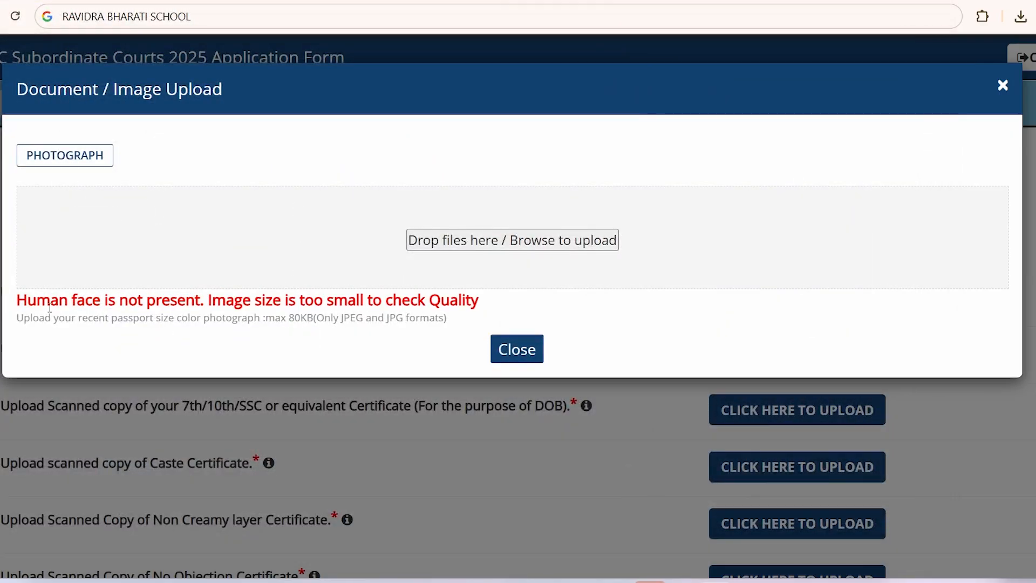
pyautogui.moveTo(53, 302); pyautogui.dragTo(452, 300)
pyautogui.click(462, 300)
pyautogui.click(462, 249)
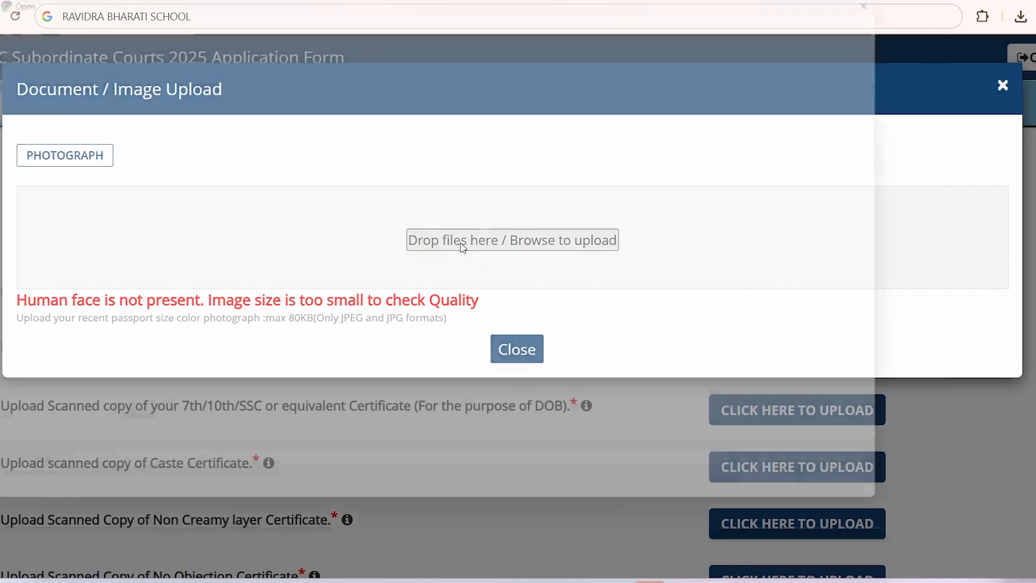
pyautogui.click(123, 140)
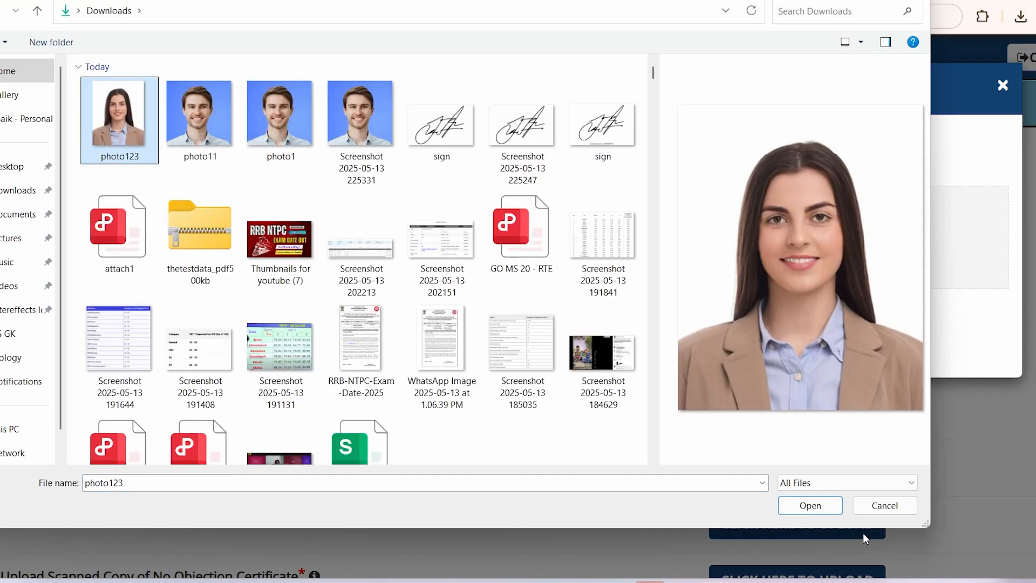
pyautogui.click(810, 505)
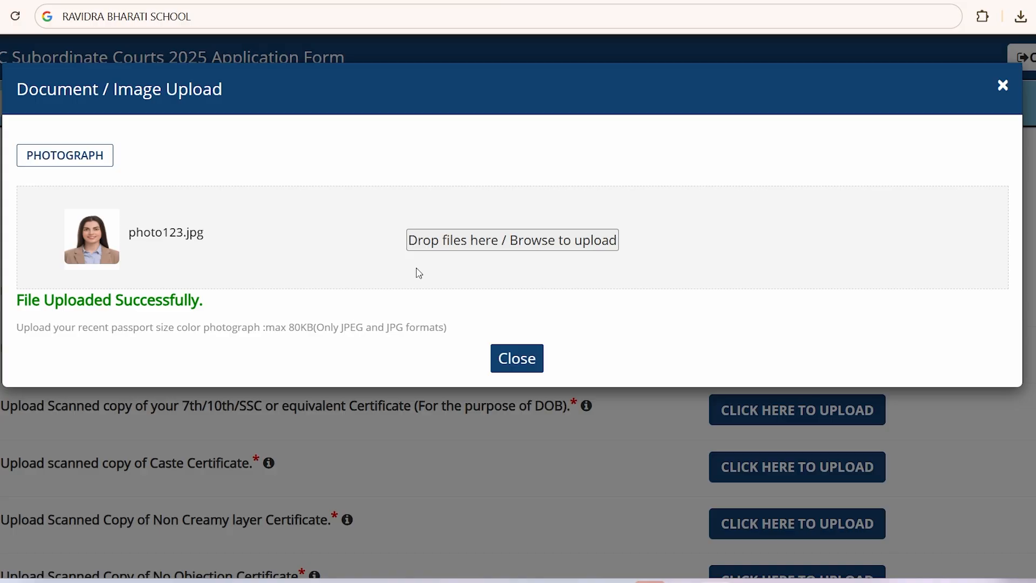
# Step: Upload sign1 as the scanned signature
pyautogui.click(510, 358)
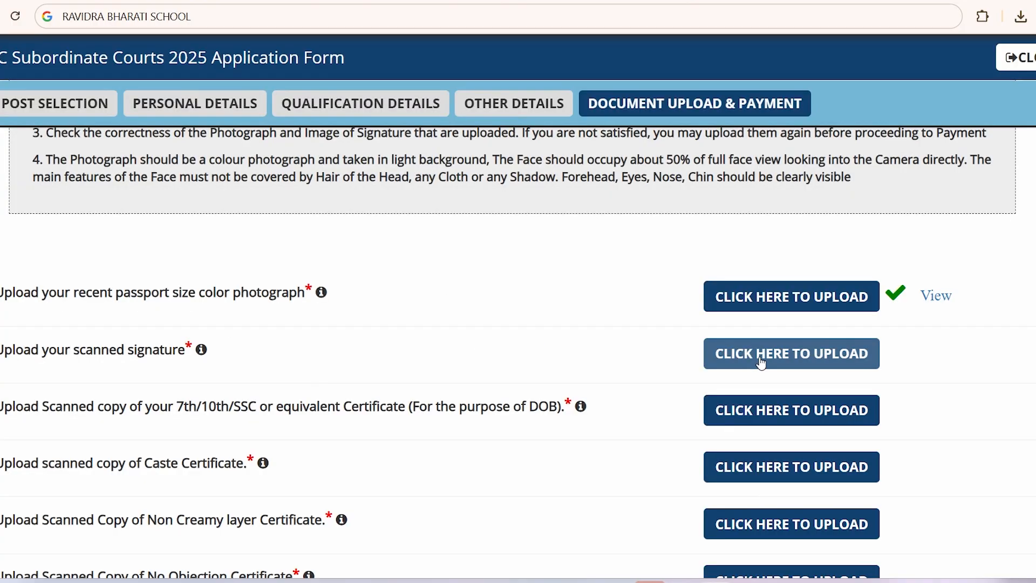
pyautogui.click(760, 358)
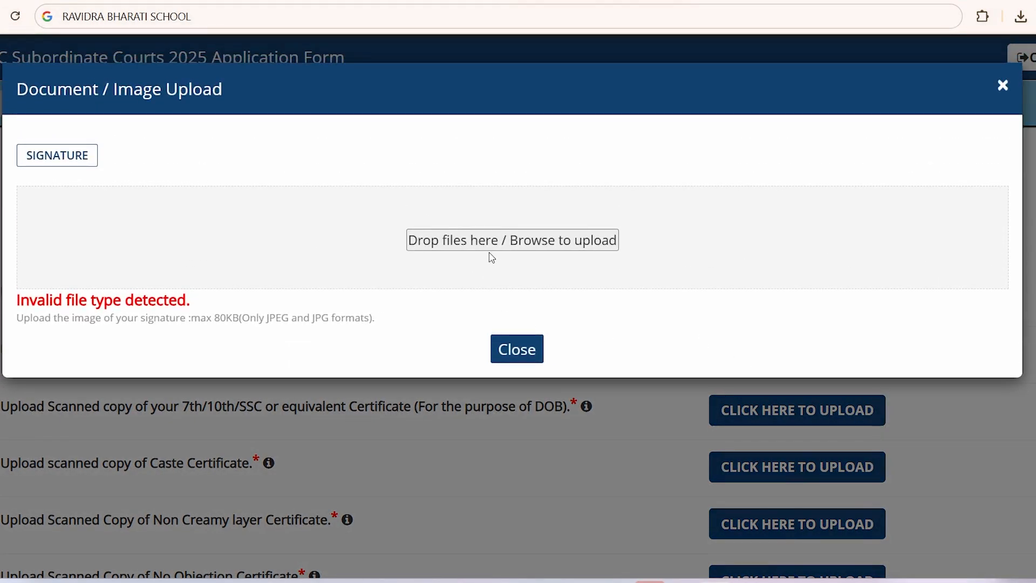
pyautogui.click(491, 252)
pyautogui.click(112, 138)
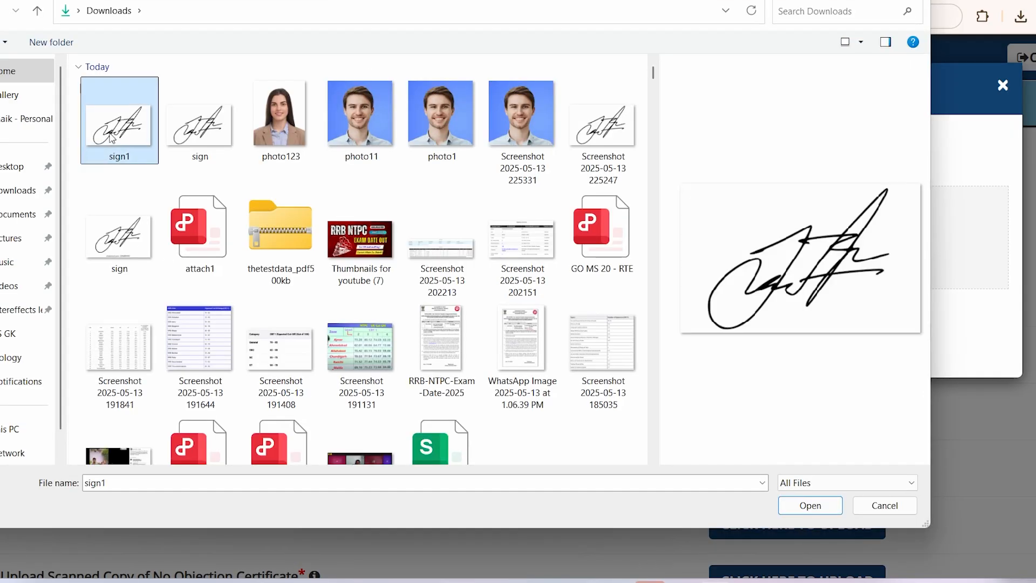
pyautogui.click(817, 507)
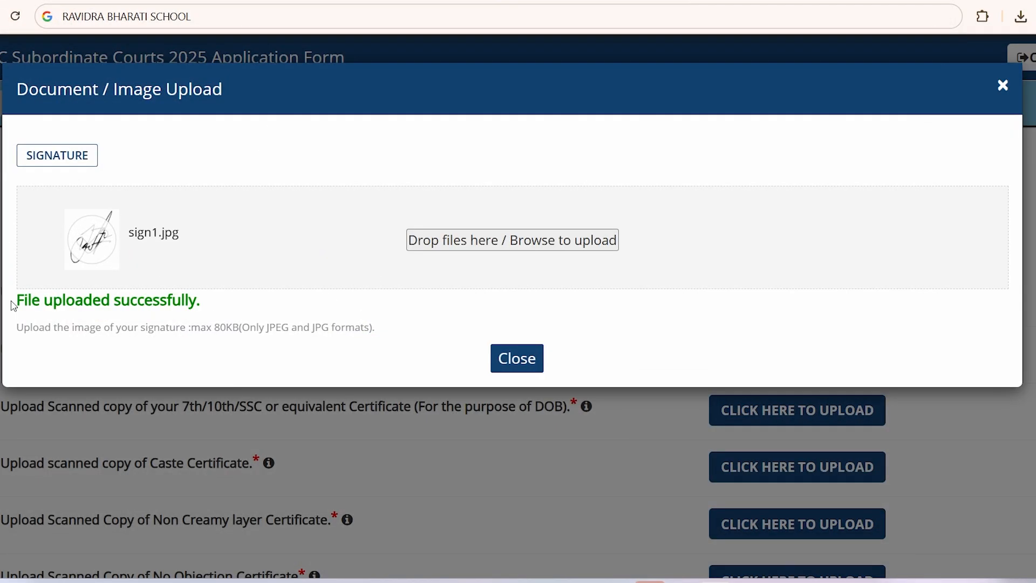
pyautogui.moveTo(13, 300); pyautogui.dragTo(201, 300)
pyautogui.click(270, 312)
pyautogui.click(526, 364)
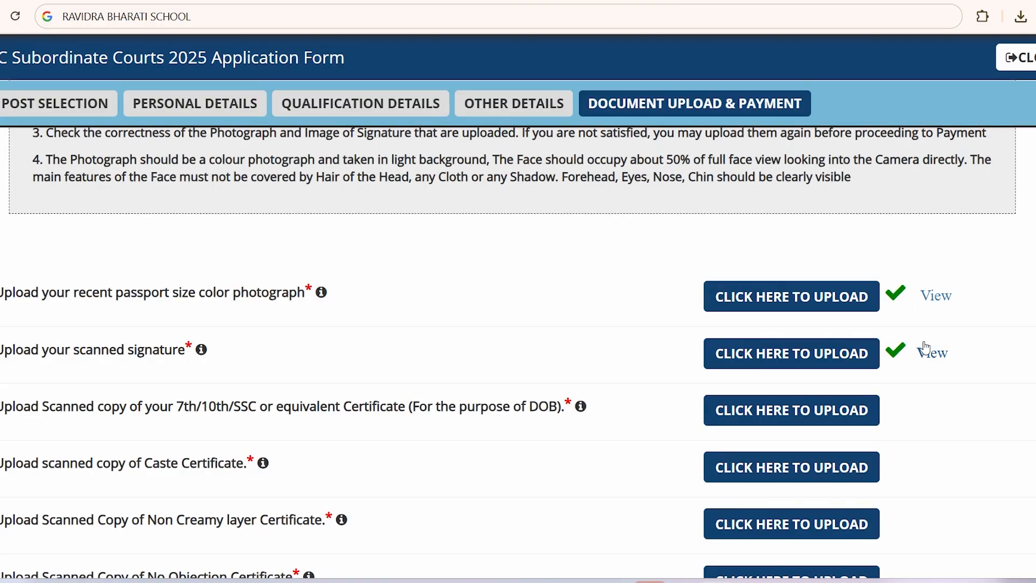
# Step: Preview the uploaded photograph and signature to check them
pyautogui.click(939, 297)
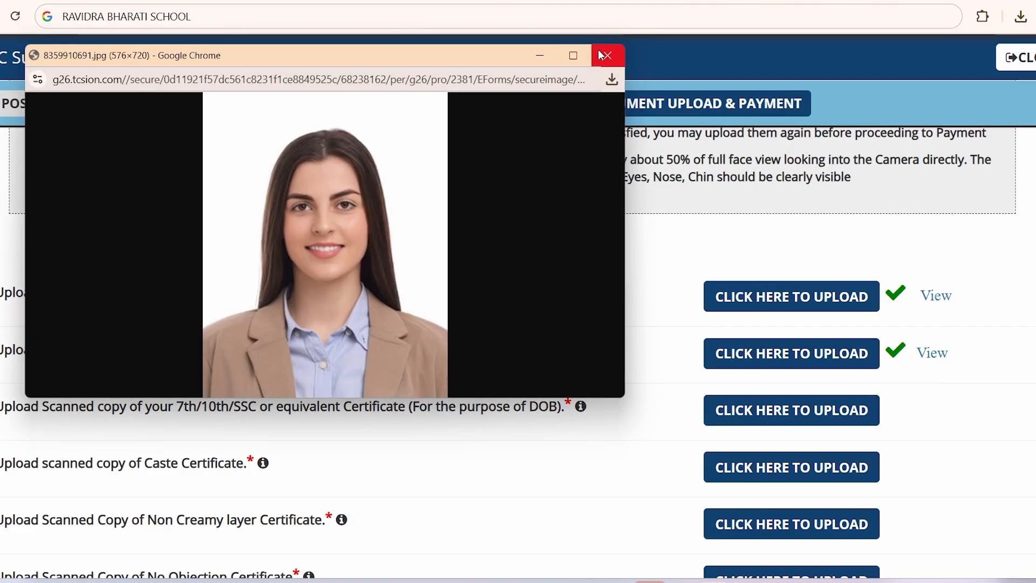
pyautogui.click(608, 55)
pyautogui.click(933, 353)
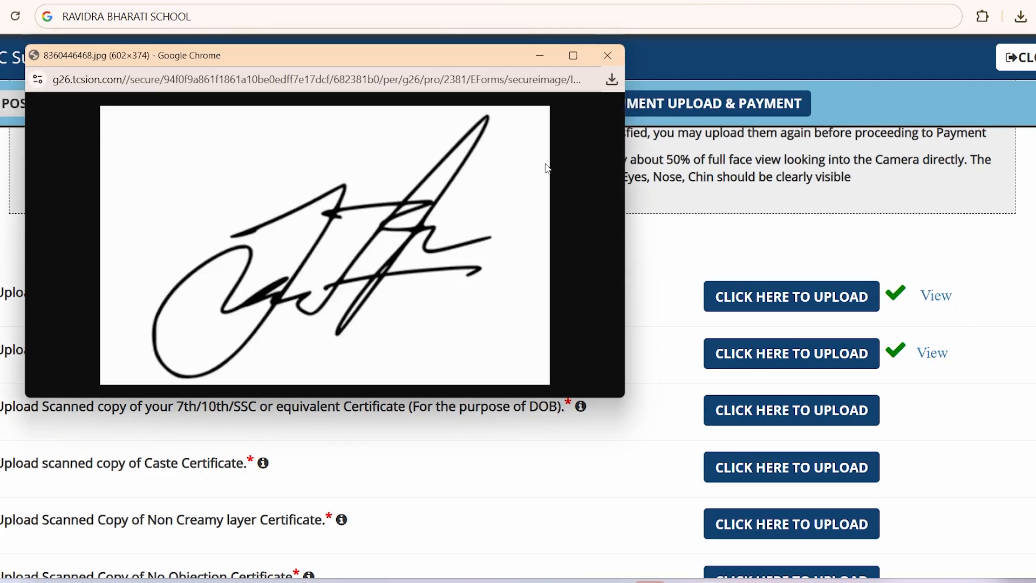
pyautogui.click(608, 54)
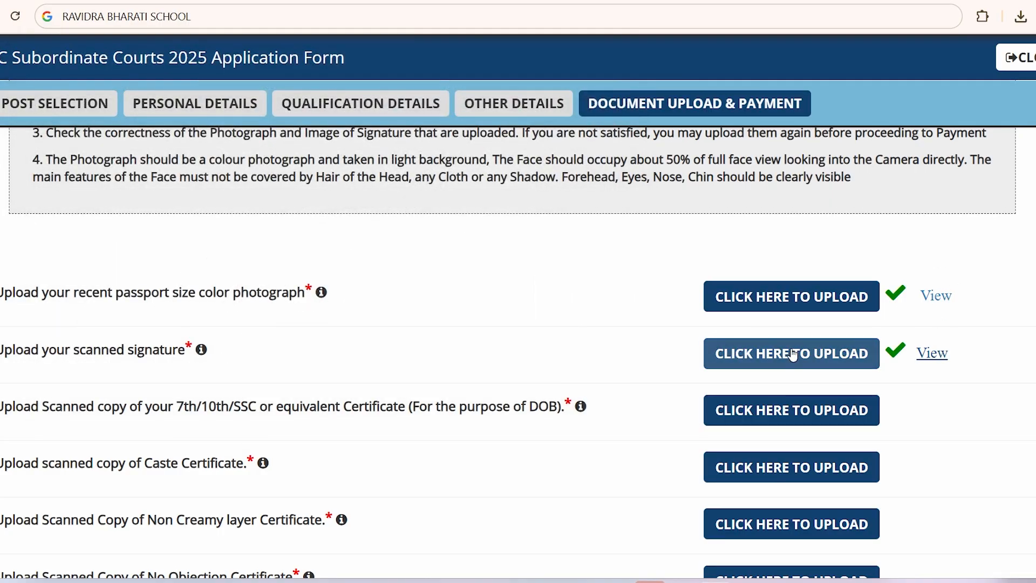
# Step: Read the 7th/10th/SSC certificate requirement for date-of-birth proof
pyautogui.scroll(-1, 590, 360)
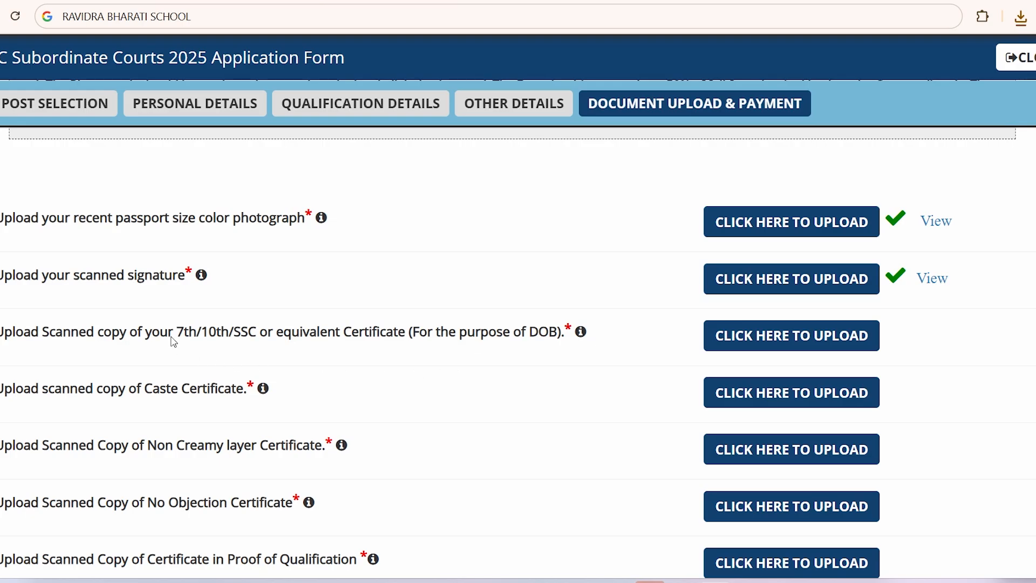
pyautogui.moveTo(174, 342); pyautogui.dragTo(564, 338)
pyautogui.click(548, 355)
pyautogui.moveTo(491, 335); pyautogui.dragTo(568, 344)
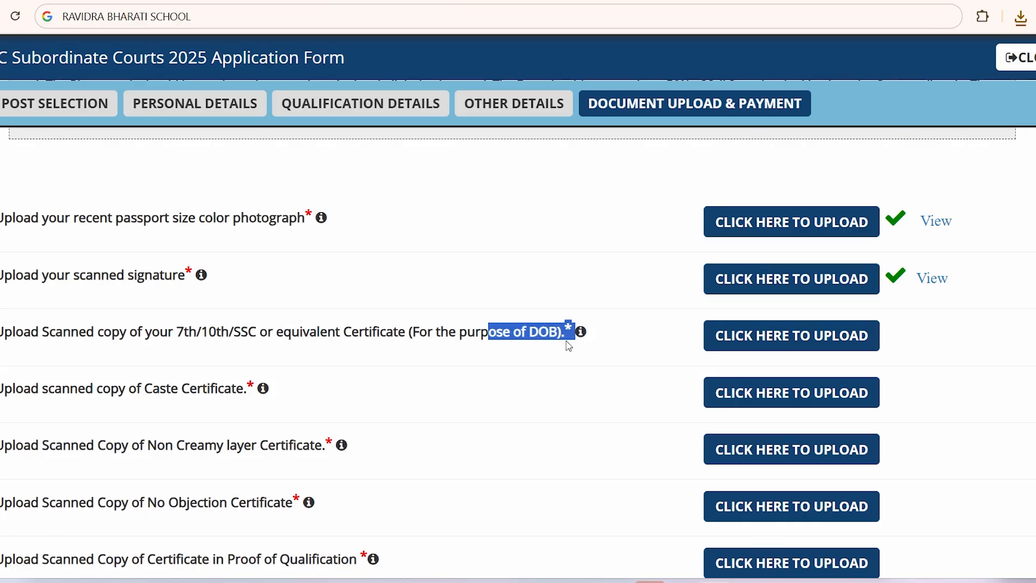
pyautogui.click(551, 358)
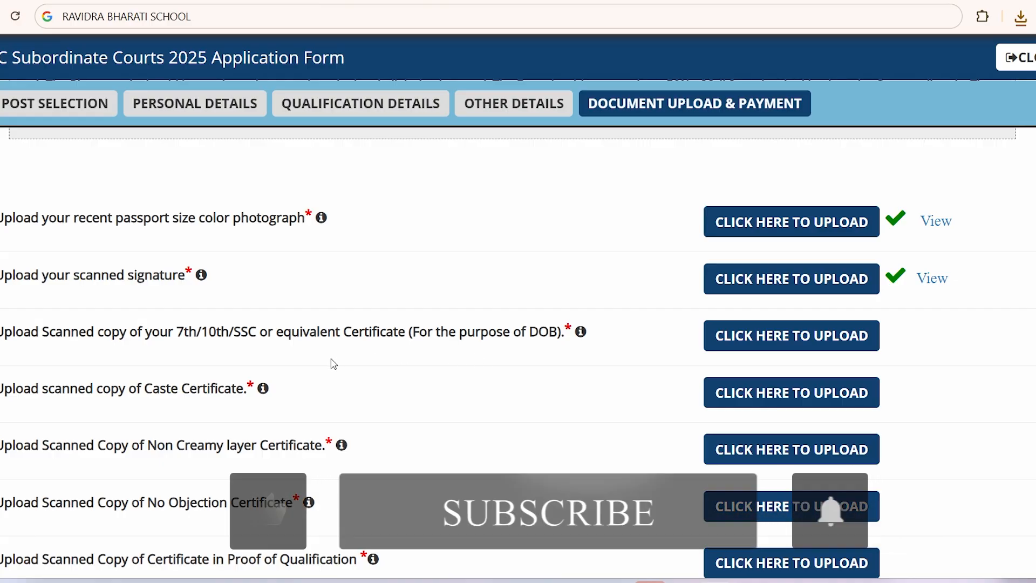
# Step: Upload fasdafd.pdf from Downloads as the DOB/SSC certificate, noting the 200KB size limit
pyautogui.moveTo(177, 333); pyautogui.dragTo(369, 338)
pyautogui.click(403, 353)
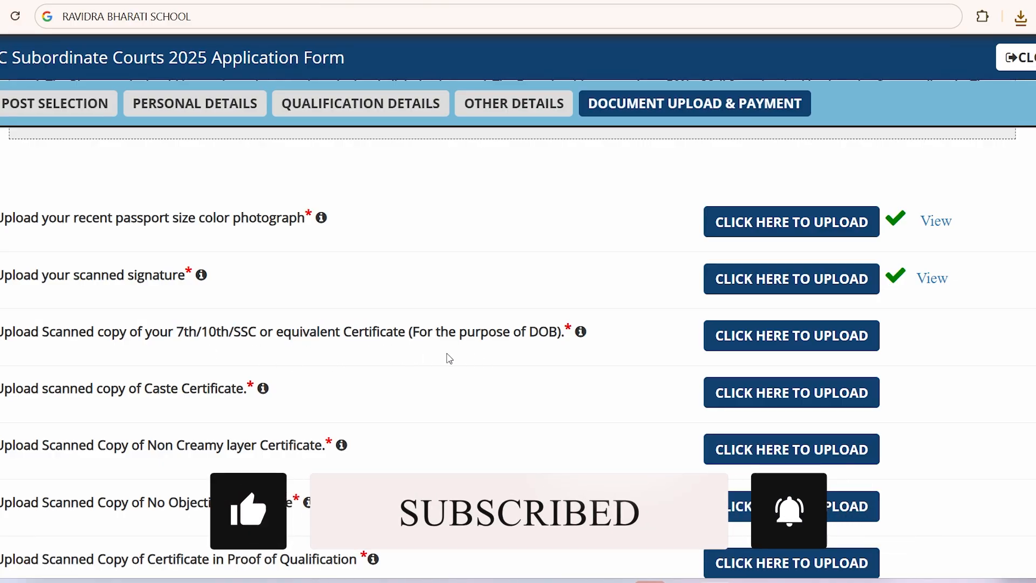
pyautogui.click(792, 340)
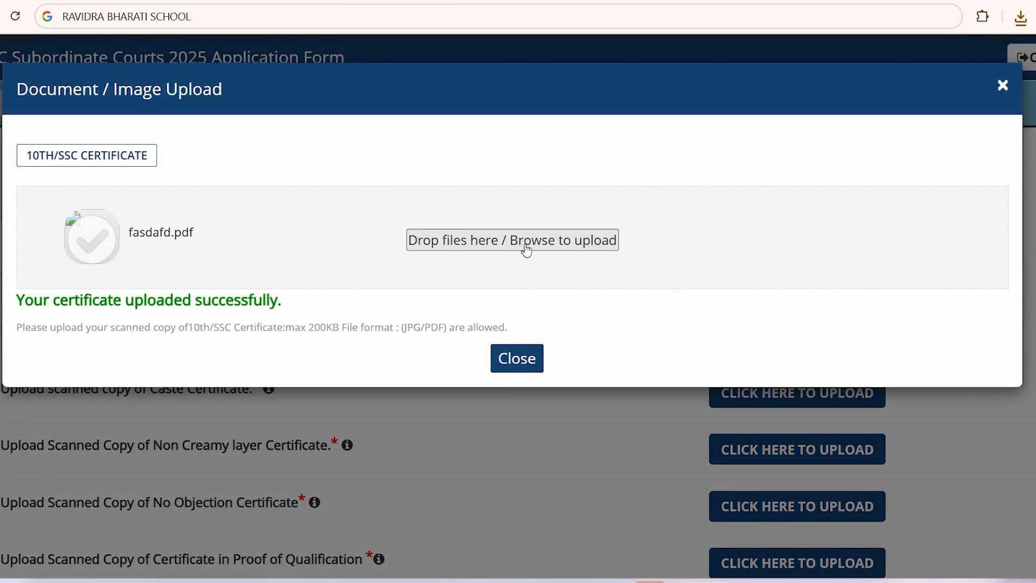
pyautogui.click(512, 247)
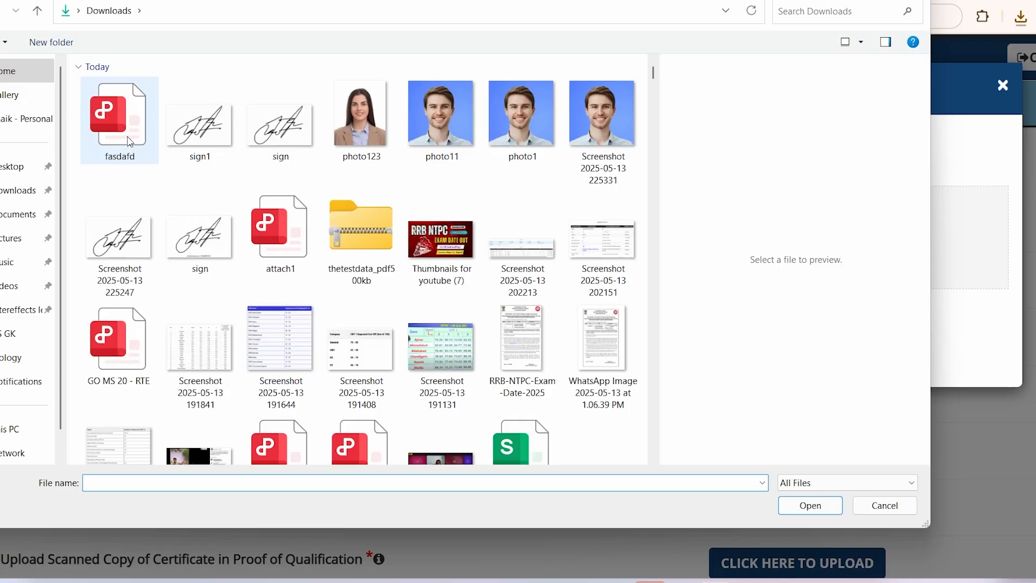
pyautogui.doubleClick(129, 141)
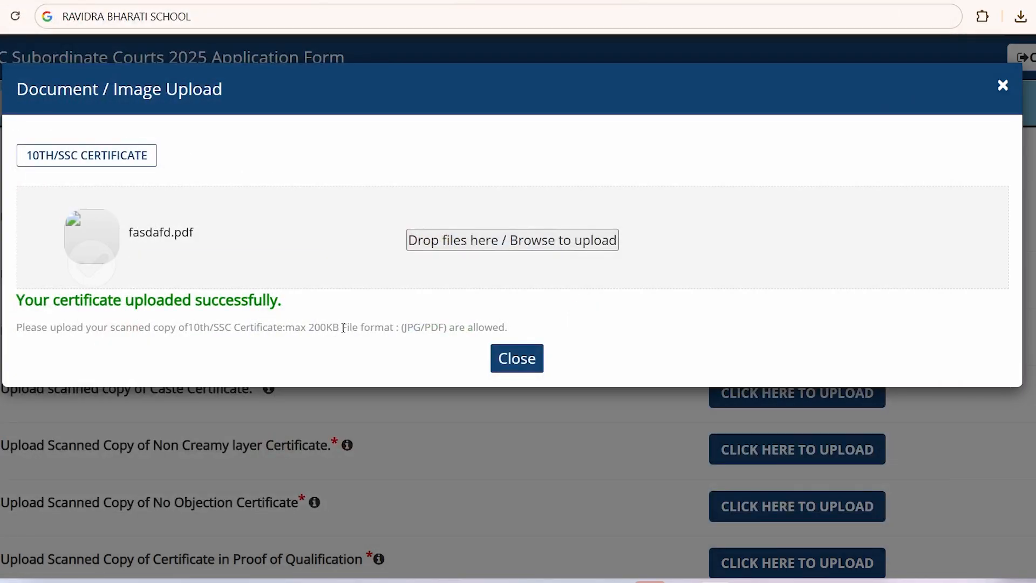
pyautogui.moveTo(305, 330); pyautogui.dragTo(477, 328)
pyautogui.click(401, 329)
pyautogui.click(479, 326)
pyautogui.click(513, 358)
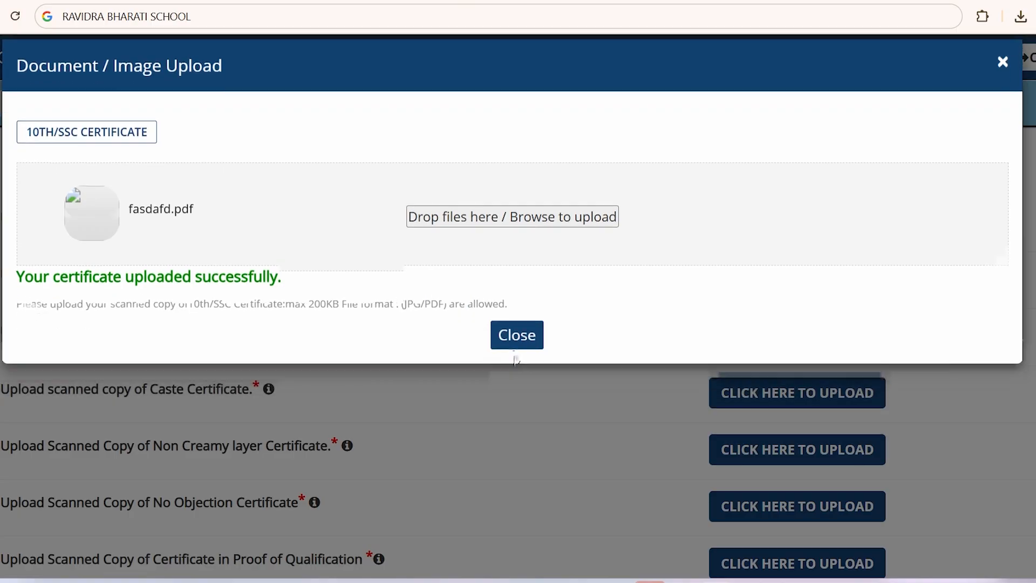
# Step: Upload fasdafd.pdf as the Caste Certificate
pyautogui.scroll(-3, 733, 399)
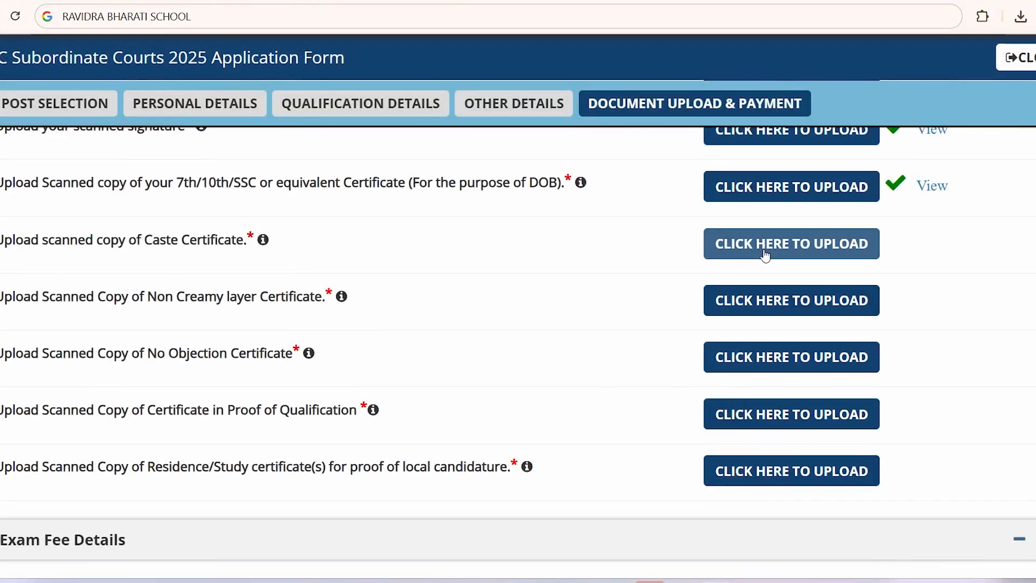
pyautogui.click(763, 252)
pyautogui.click(475, 239)
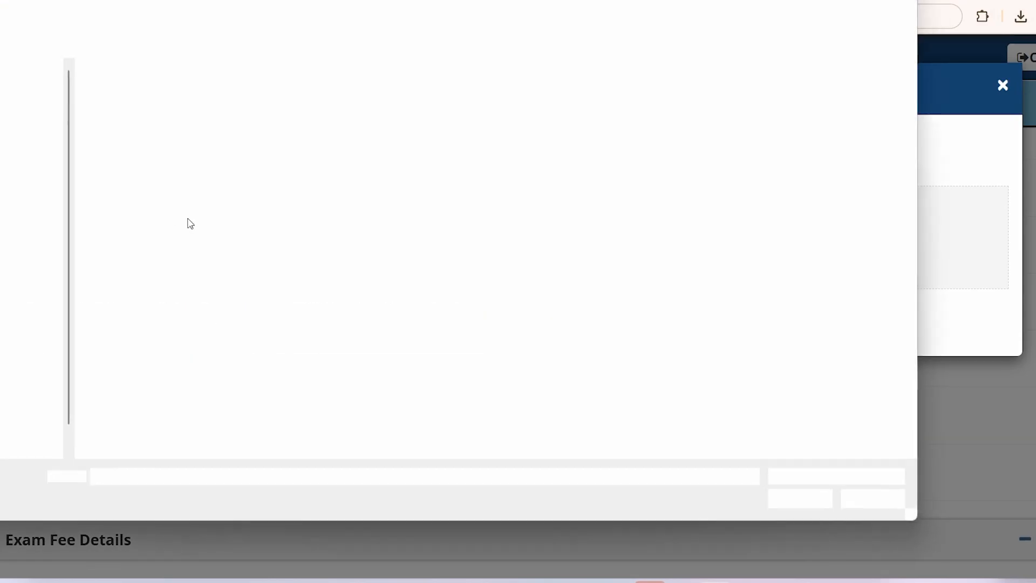
pyautogui.doubleClick(127, 125)
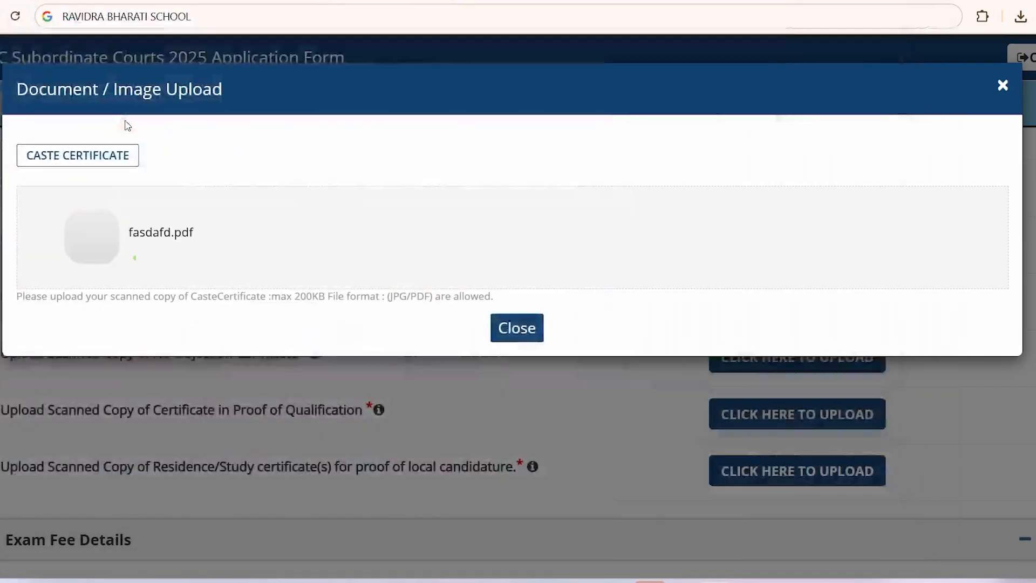
pyautogui.click(517, 362)
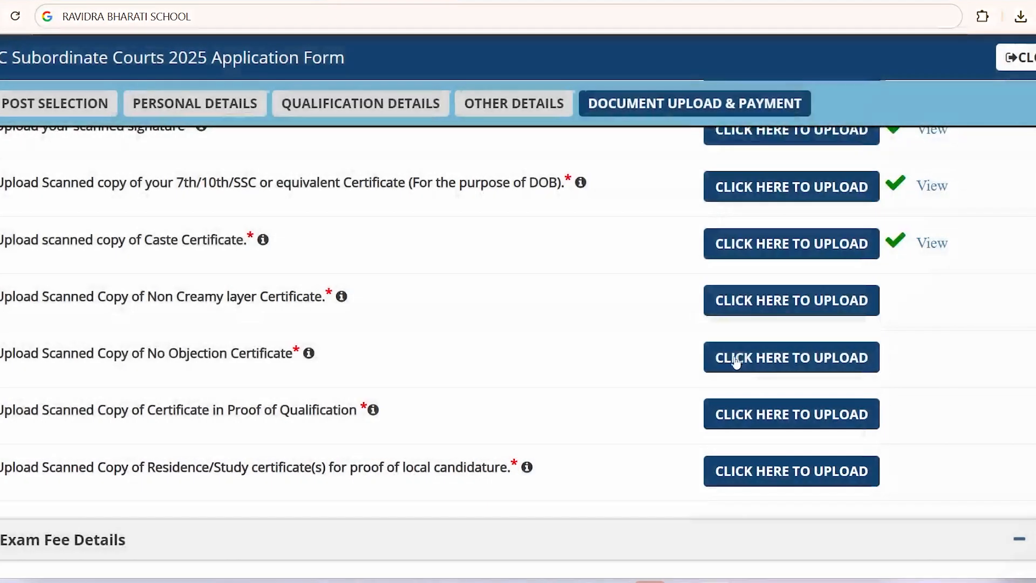
# Step: Upload fasdafd.pdf as the No Objection Certificate
pyautogui.click(741, 358)
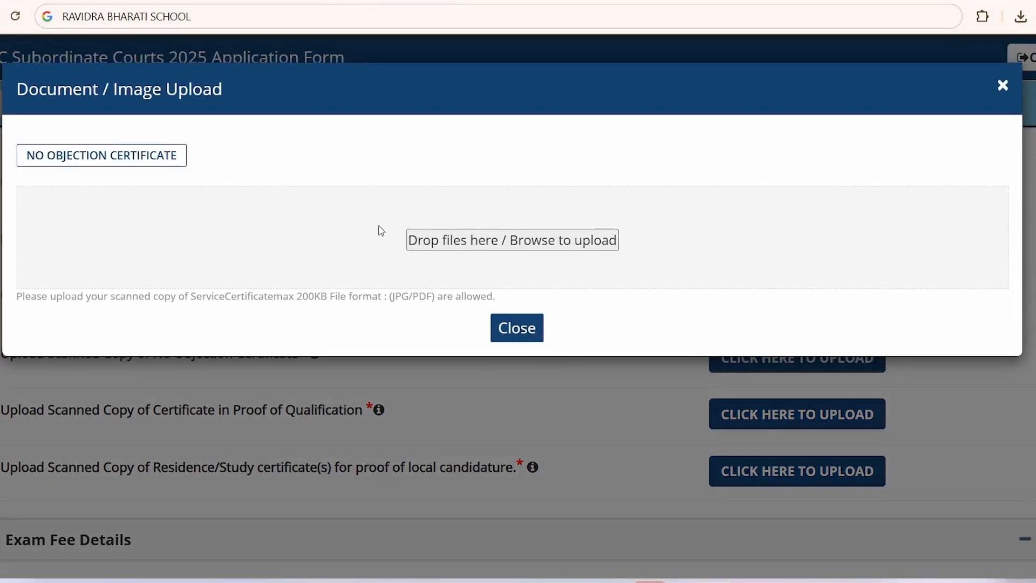
pyautogui.click(373, 286)
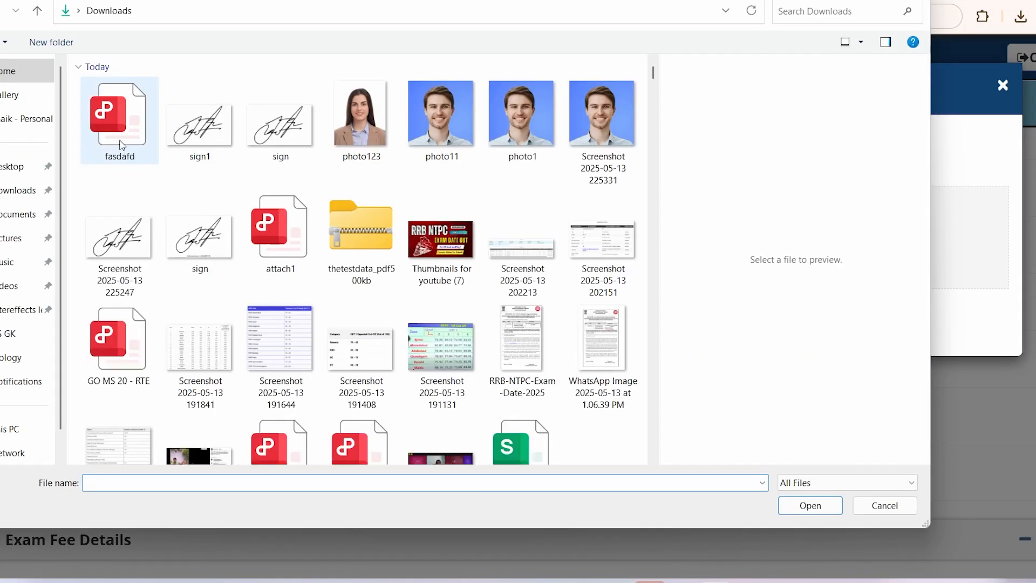
pyautogui.click(126, 131)
pyautogui.doubleClick(126, 131)
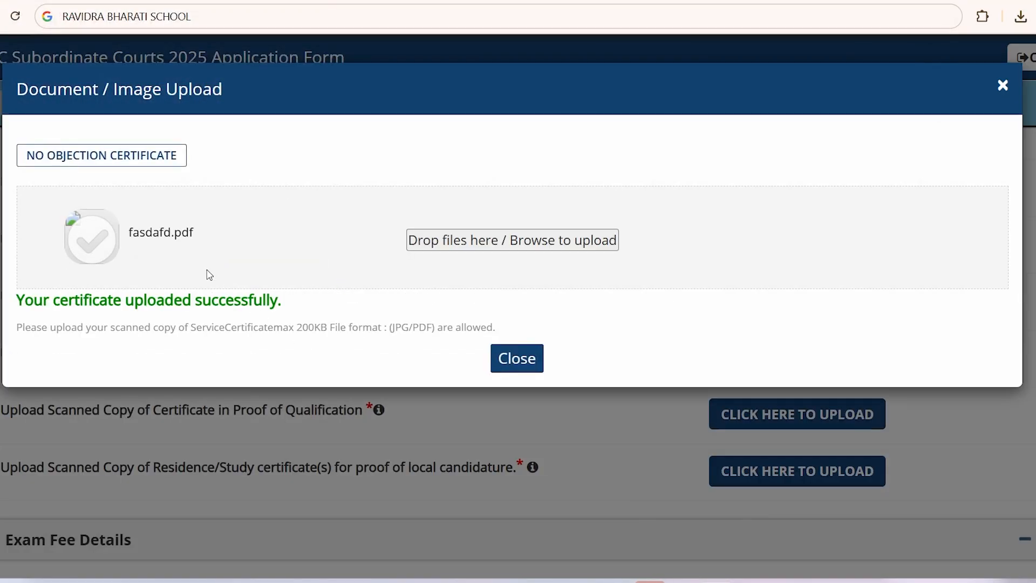
pyautogui.click(516, 358)
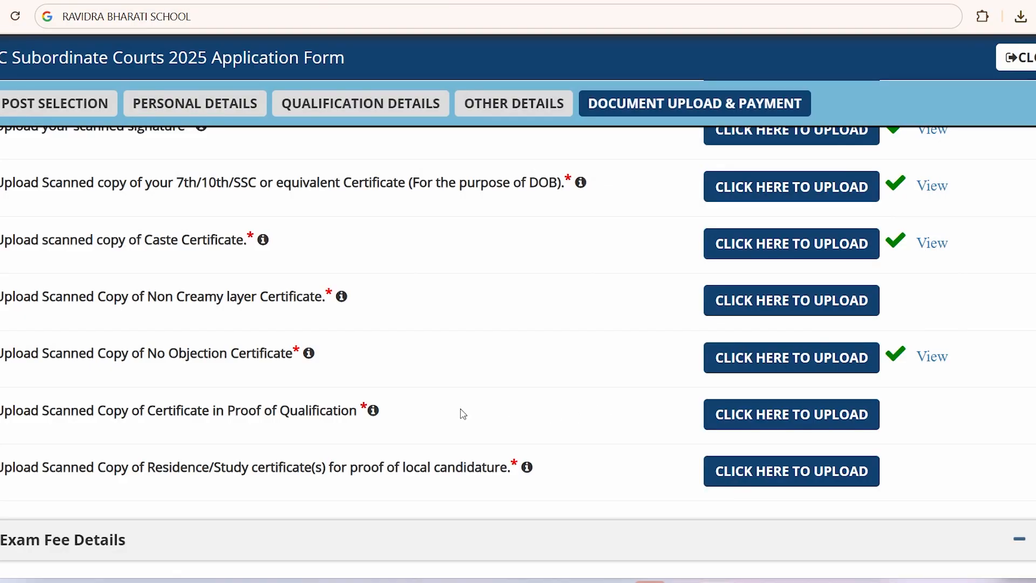
pyautogui.scroll(-1, 170, 363)
# Step: Highlight the Proof of Qualification and 10th/SSC certificate requirement text
pyautogui.moveTo(99, 337); pyautogui.dragTo(223, 344)
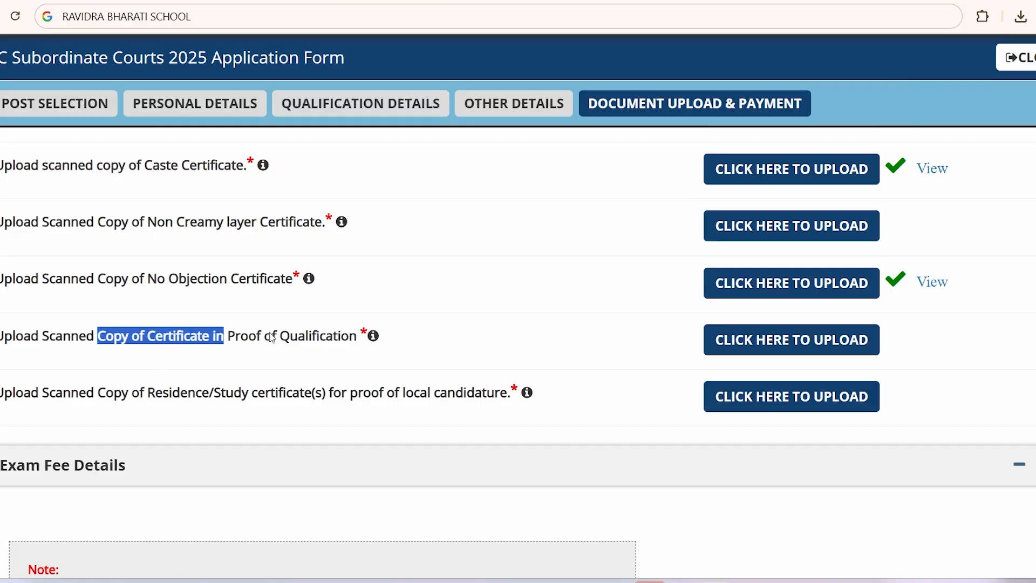
pyautogui.moveTo(289, 340); pyautogui.dragTo(333, 341)
pyautogui.click(356, 342)
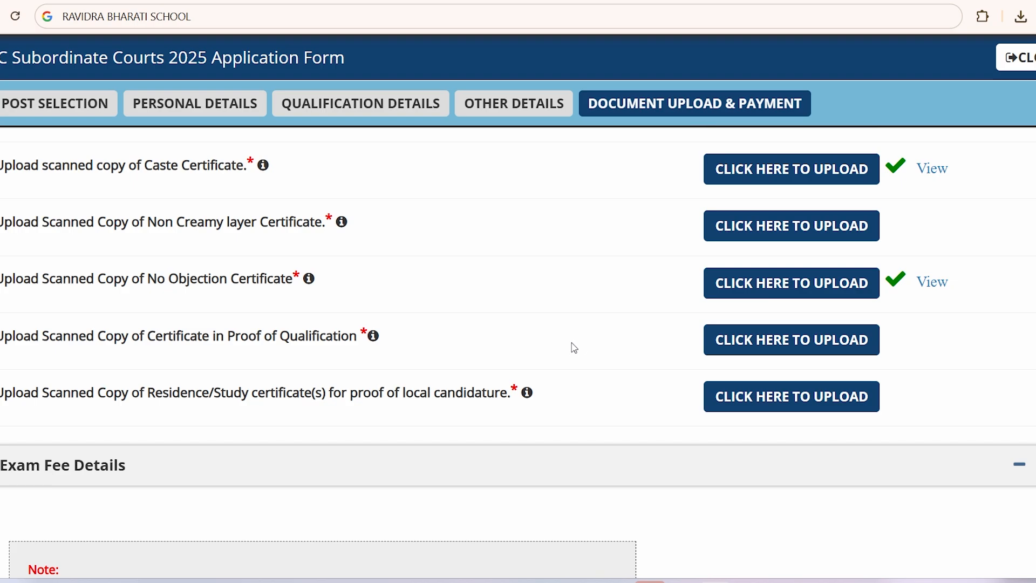
pyautogui.moveTo(175, 347); pyautogui.dragTo(298, 343)
pyautogui.click(499, 342)
pyautogui.scroll(5, 585, 342)
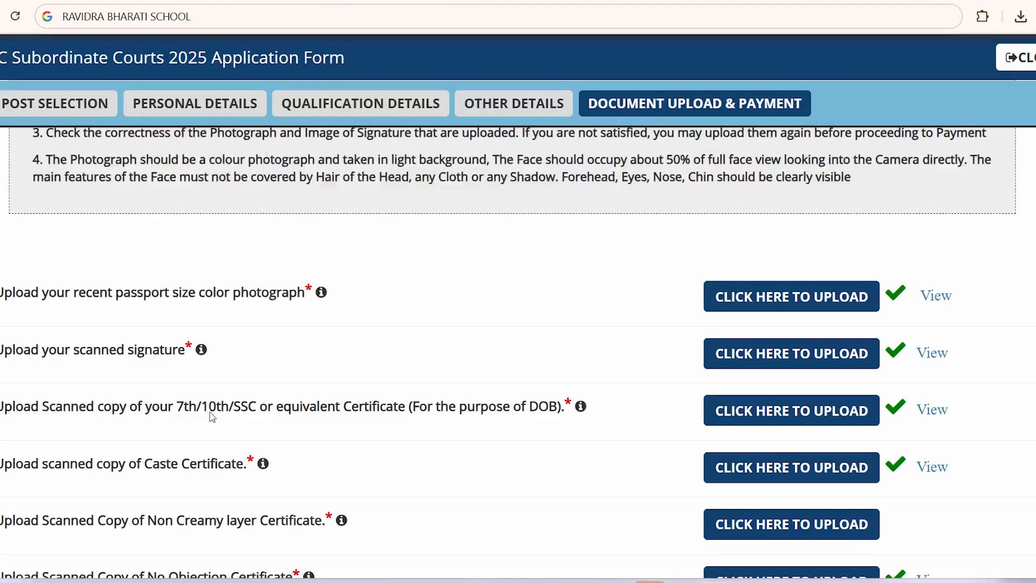
pyautogui.moveTo(203, 413); pyautogui.dragTo(488, 419)
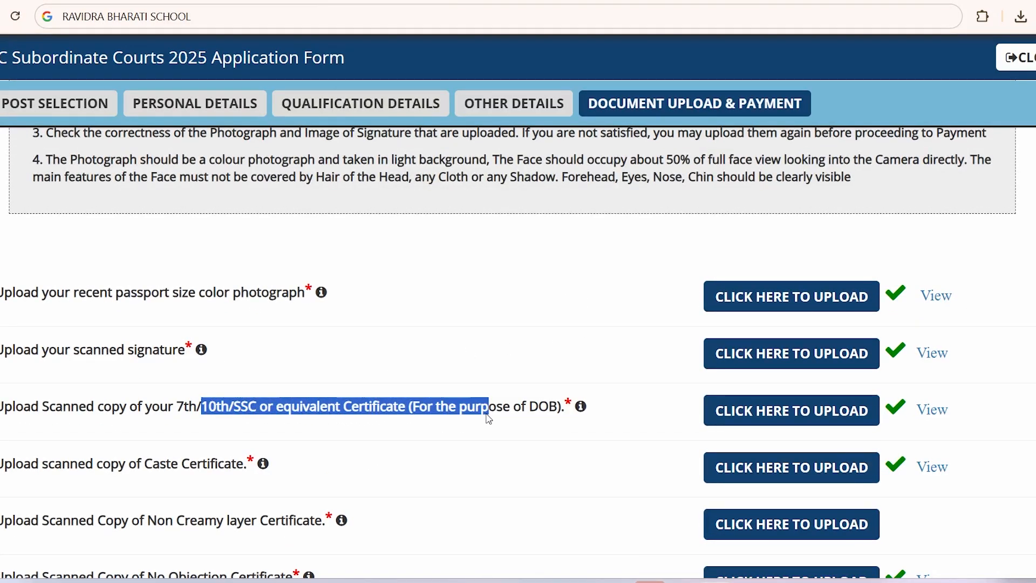
pyautogui.scroll(-5, 485, 438)
pyautogui.moveTo(169, 341); pyautogui.dragTo(300, 350)
pyautogui.click(335, 365)
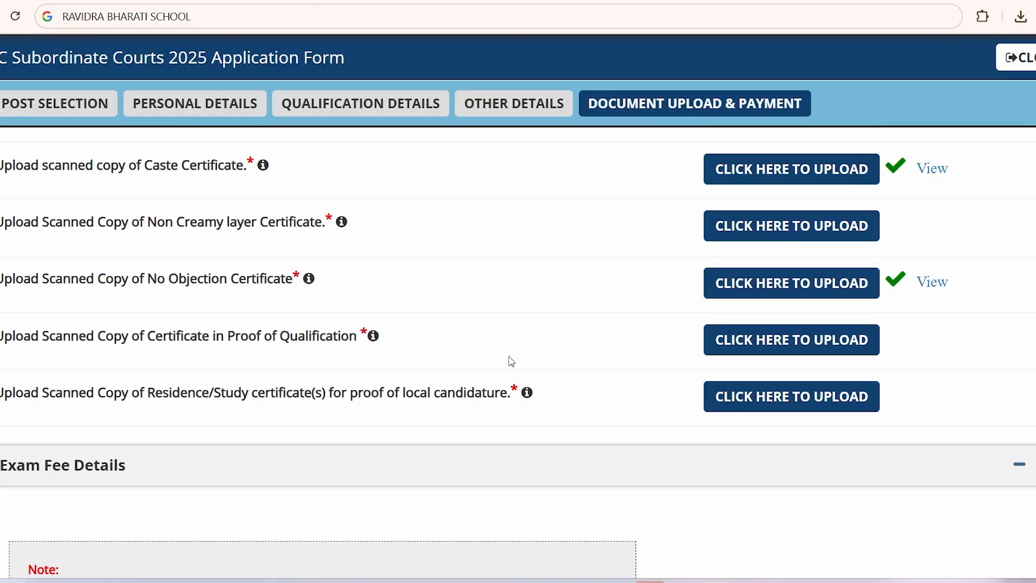
# Step: Upload fasdafd.pdf from Downloads as the Proof of Qualification
pyautogui.click(777, 342)
pyautogui.click(479, 242)
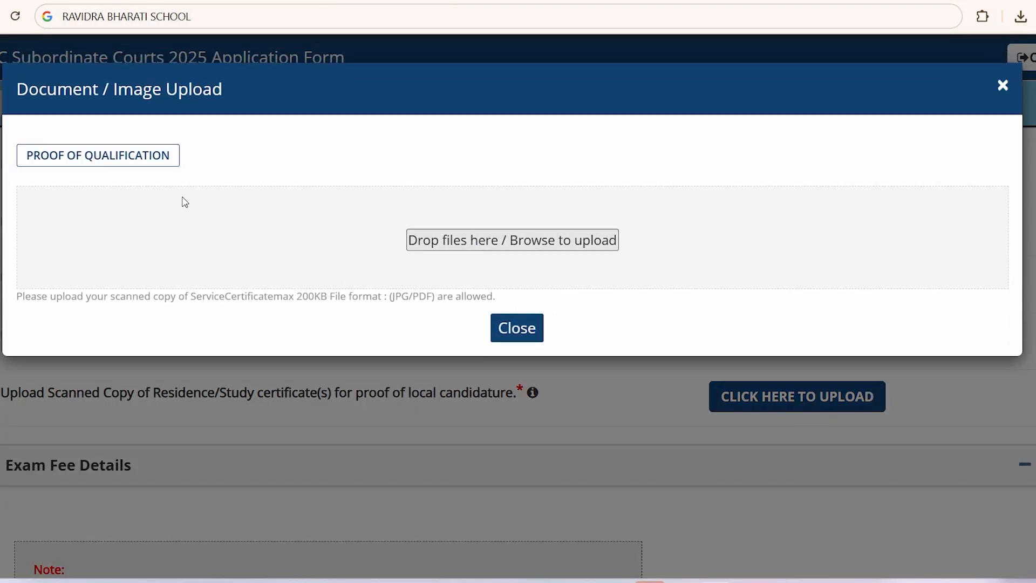
pyautogui.click(131, 139)
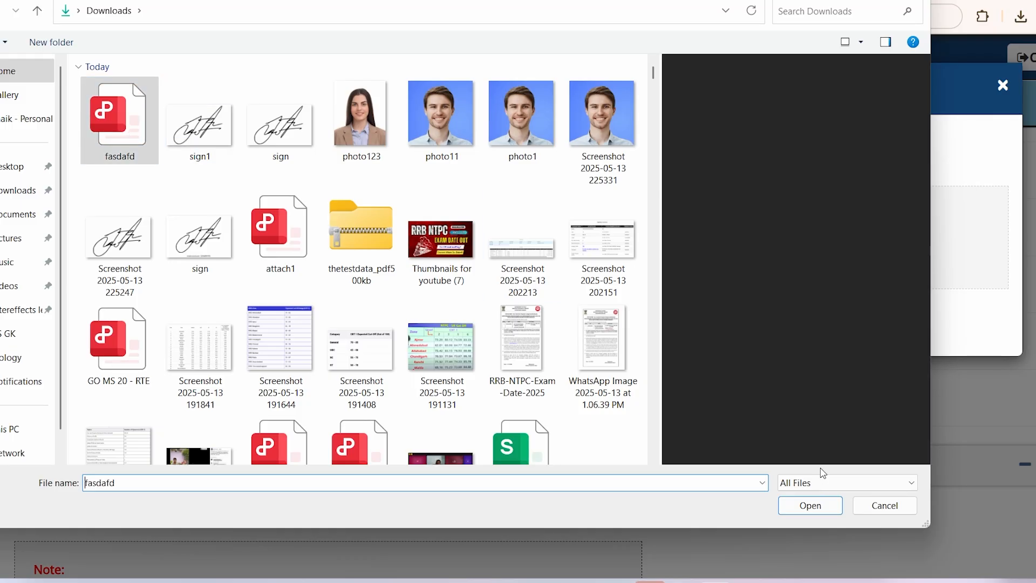
pyautogui.click(810, 505)
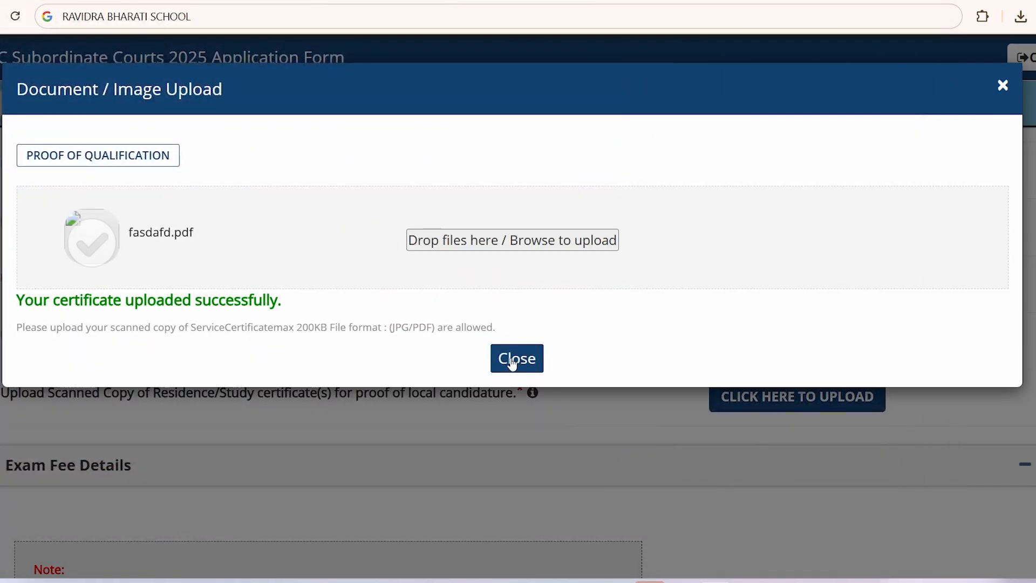
pyautogui.click(514, 360)
# Step: Highlight the Residence/Study certificate requirement and its local candidature wording
pyautogui.scroll(-1, 501, 360)
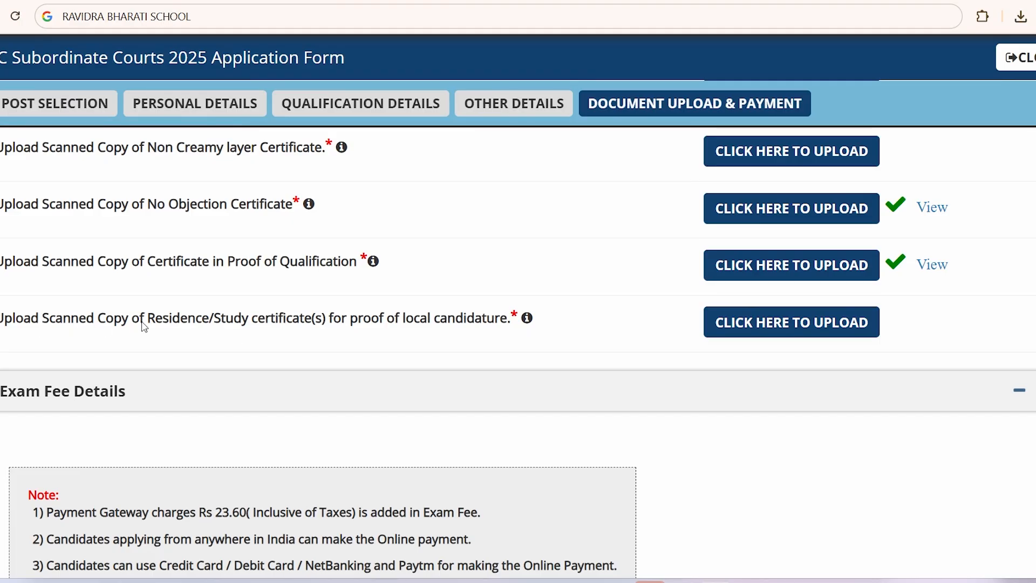
pyautogui.moveTo(160, 323); pyautogui.dragTo(310, 331)
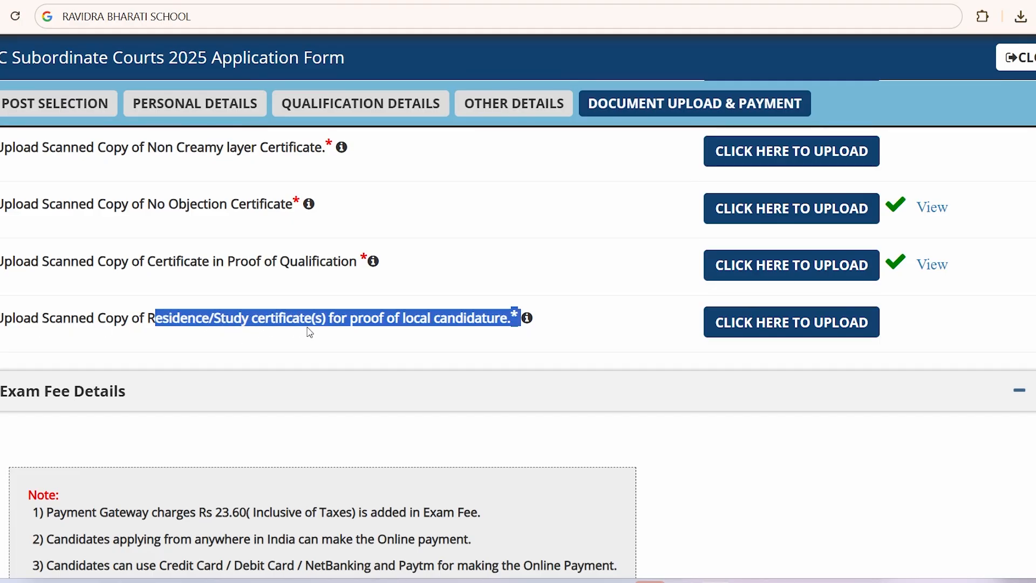
pyautogui.click(327, 344)
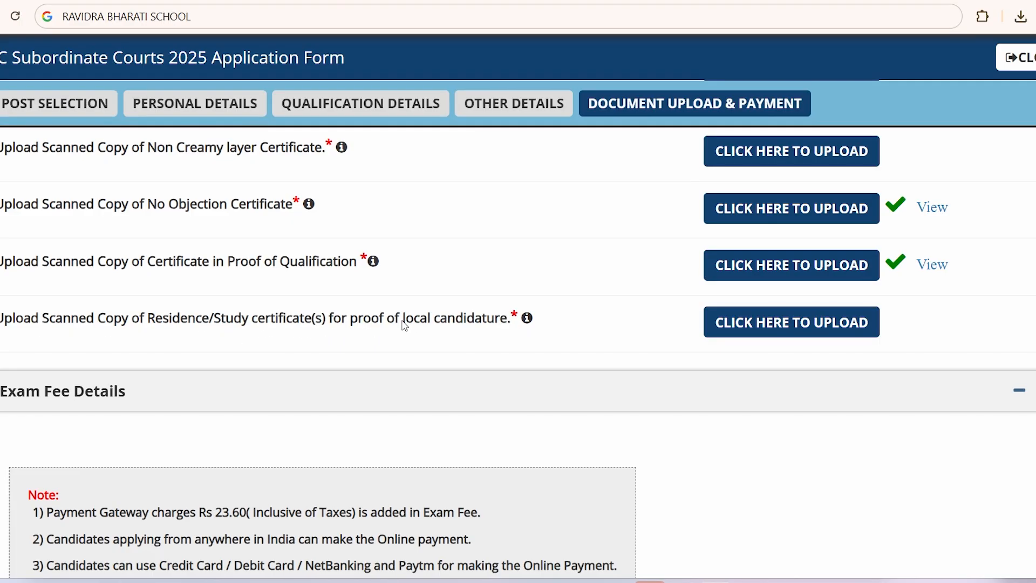
pyautogui.moveTo(402, 321); pyautogui.dragTo(483, 323)
pyautogui.click(490, 352)
pyautogui.moveTo(395, 329); pyautogui.dragTo(444, 324)
pyautogui.click(399, 352)
pyautogui.moveTo(160, 328); pyautogui.dragTo(303, 331)
pyautogui.click(318, 352)
# Step: Upload fasdafd.pdf as the Residence/Study certificate
pyautogui.click(786, 323)
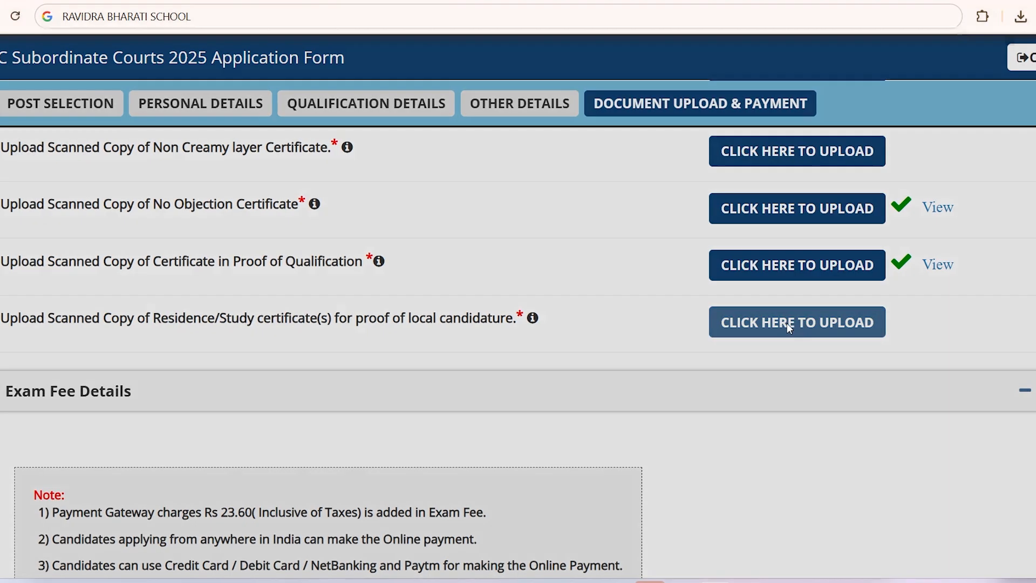
pyautogui.click(417, 259)
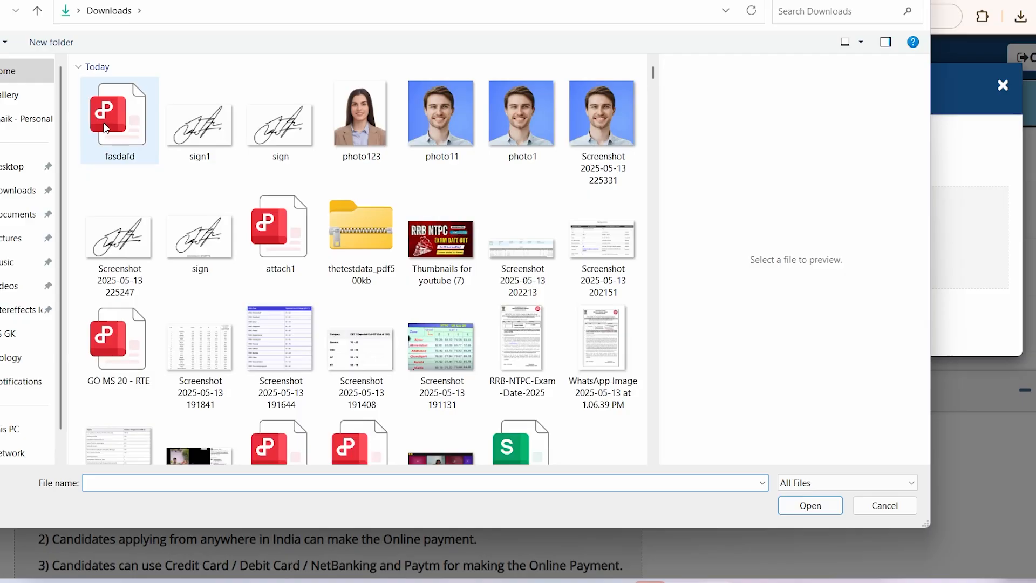
pyautogui.click(106, 128)
pyautogui.click(811, 505)
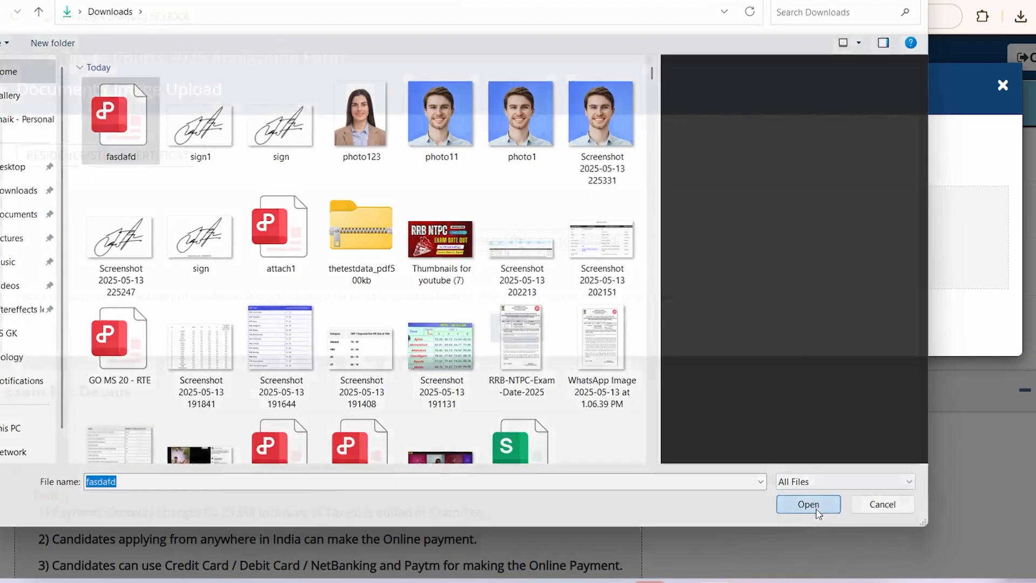
pyautogui.click(522, 358)
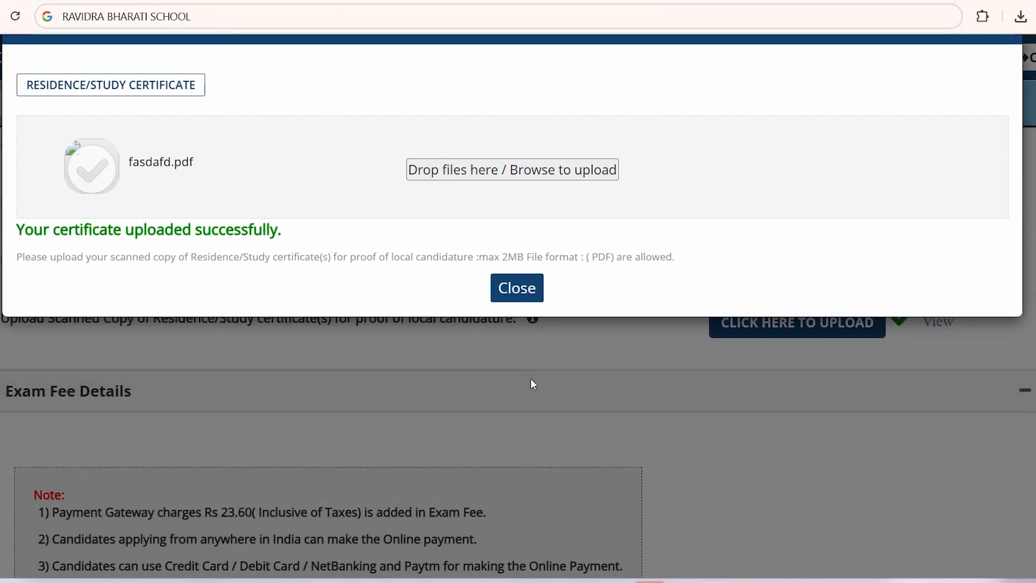
# Step: Upload fasdafd.pdf as the Non Creamy layer certificate
pyautogui.scroll(5, 427, 427)
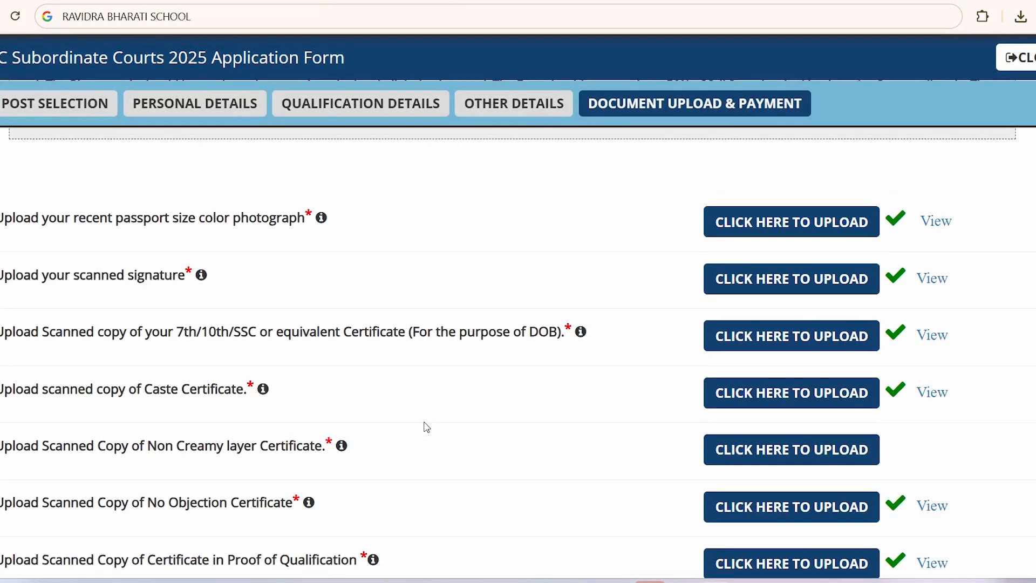
pyautogui.scroll(-1, 426, 428)
pyautogui.moveTo(155, 371); pyautogui.dragTo(261, 372)
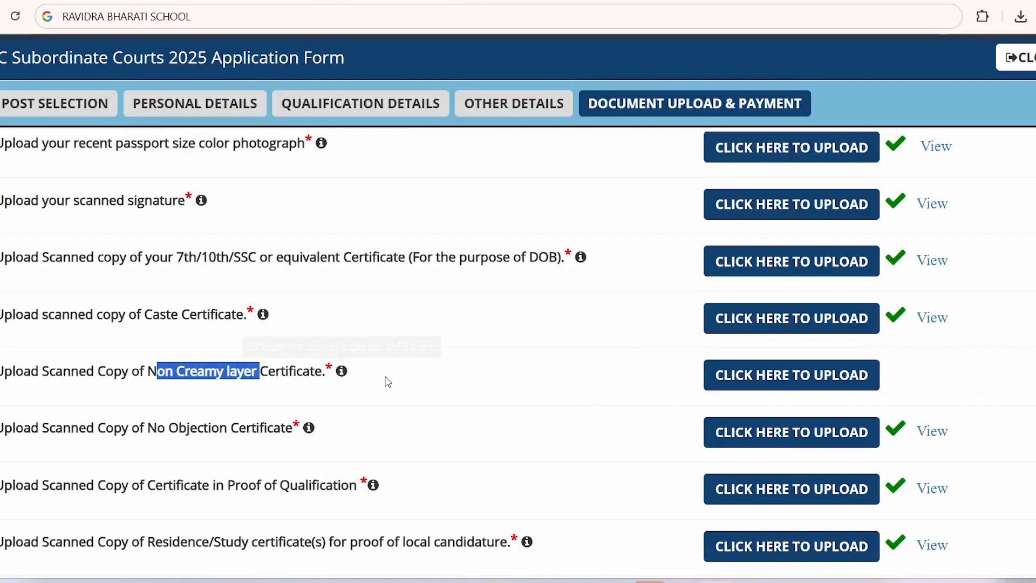
pyautogui.click(767, 376)
pyautogui.click(474, 240)
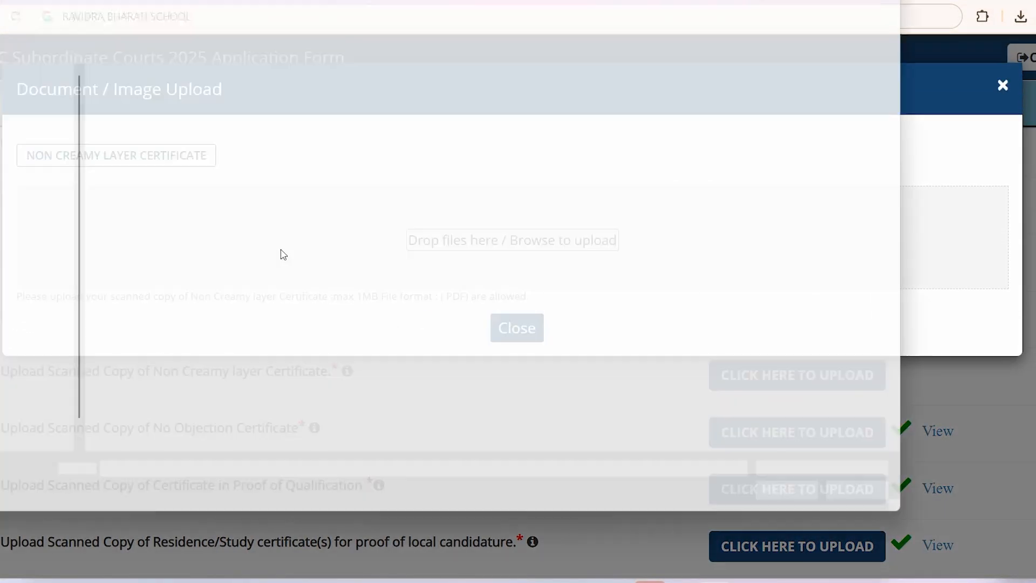
pyautogui.click(122, 136)
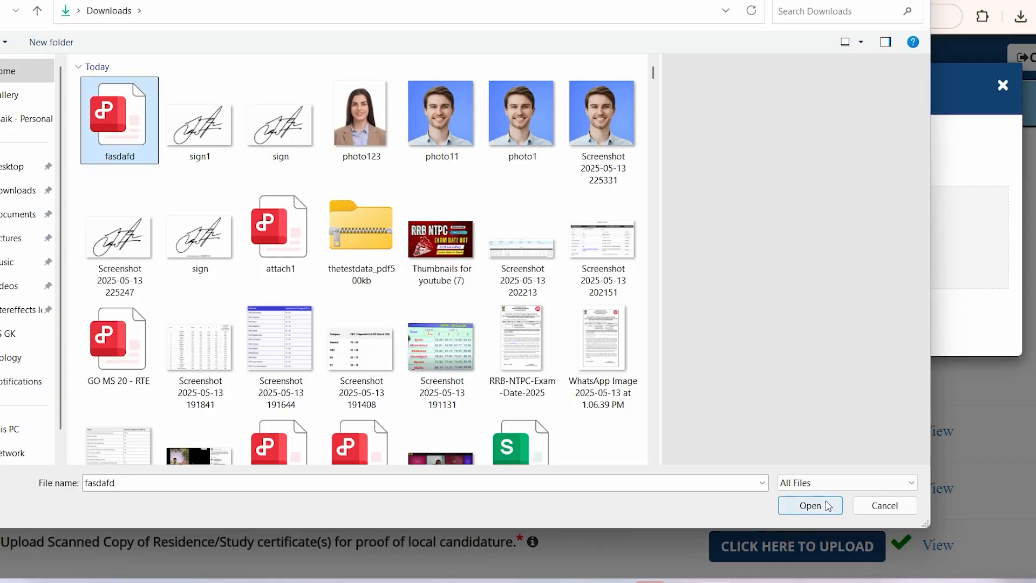
pyautogui.click(828, 506)
pyautogui.scroll(-1, 534, 361)
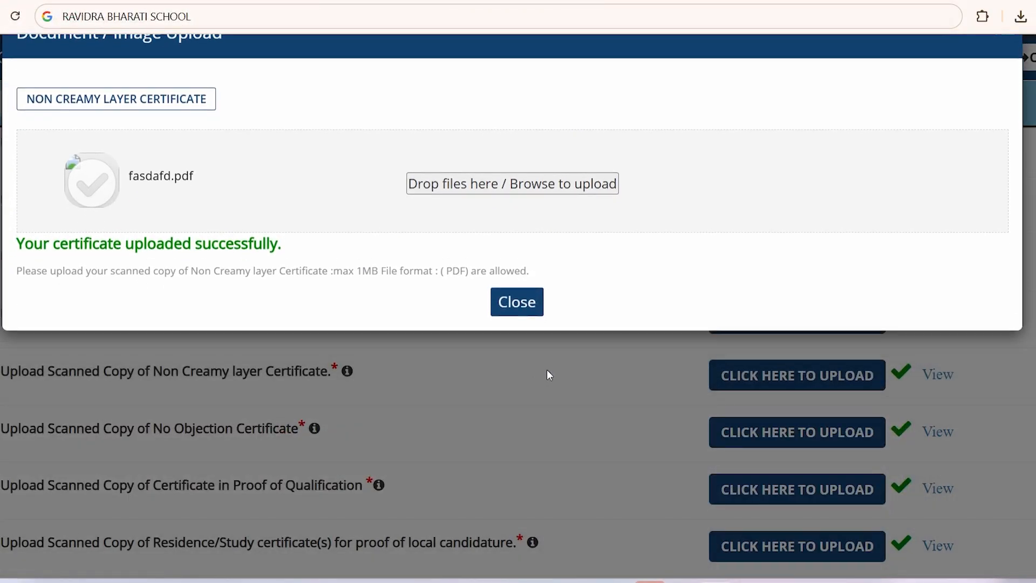
pyautogui.click(550, 375)
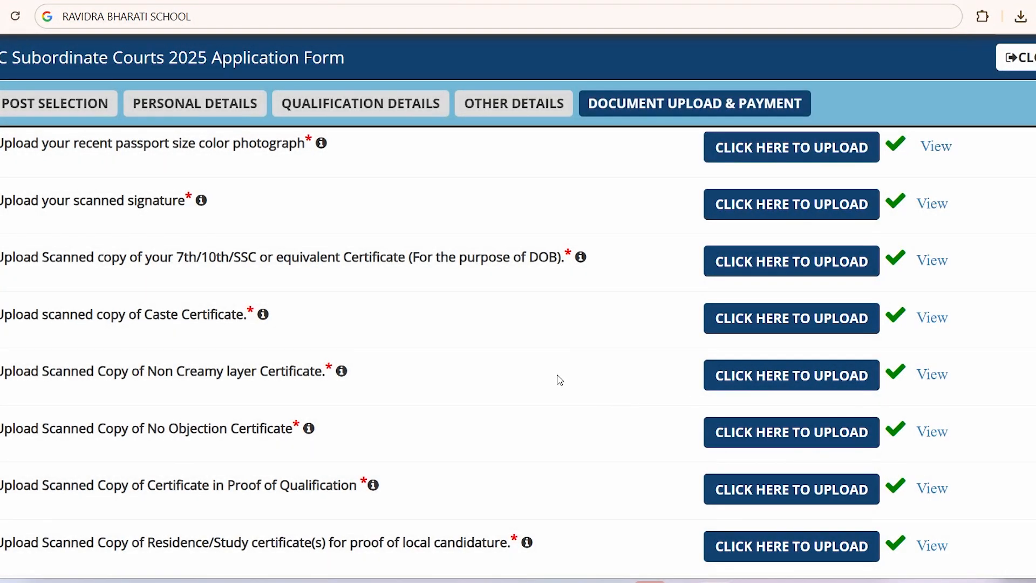
pyautogui.scroll(-8, 559, 380)
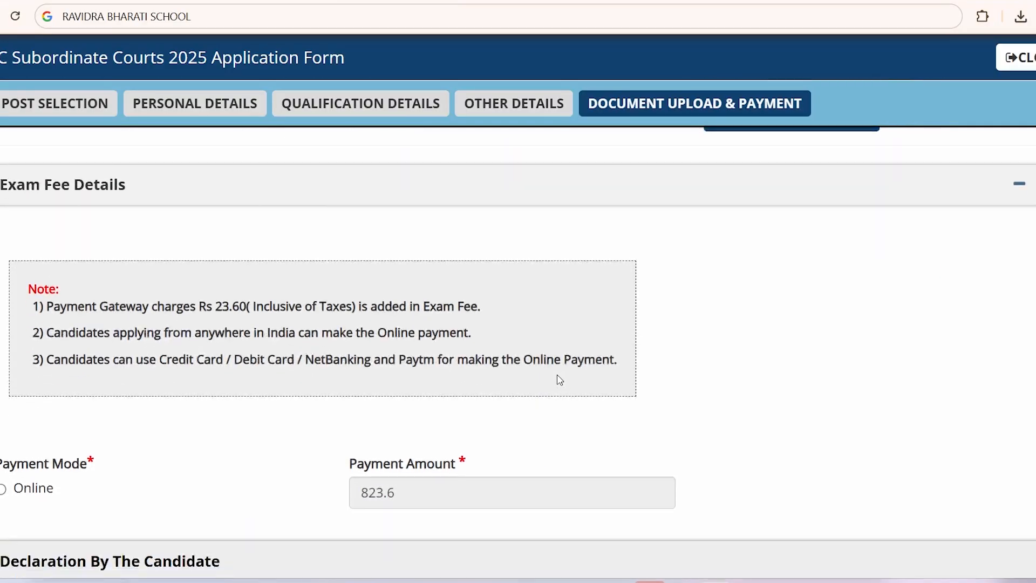
# Step: Select Online payment mode and highlight the 823.6 fee amount
pyautogui.scroll(-3, 560, 380)
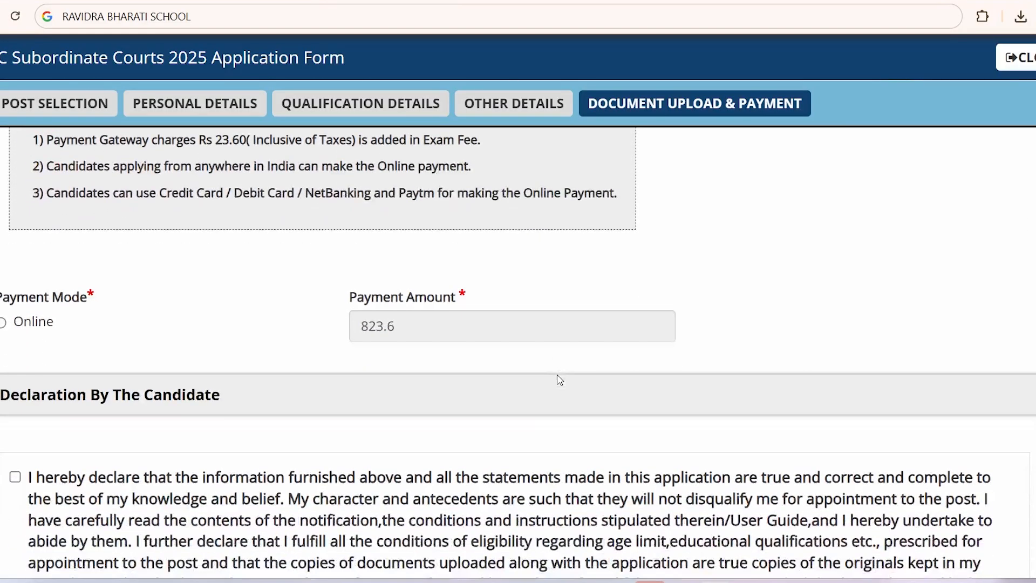
pyautogui.click(3, 324)
pyautogui.moveTo(414, 327)
pyautogui.mouseDown()
pyautogui.moveTo(352, 326)
pyautogui.moveTo(397, 327)
pyautogui.mouseUp()
pyautogui.click(340, 351)
pyautogui.click(245, 375)
# Step: Tick the Declaration By The Candidate checkbox
pyautogui.scroll(-1, 271, 375)
pyautogui.scroll(-2, 271, 375)
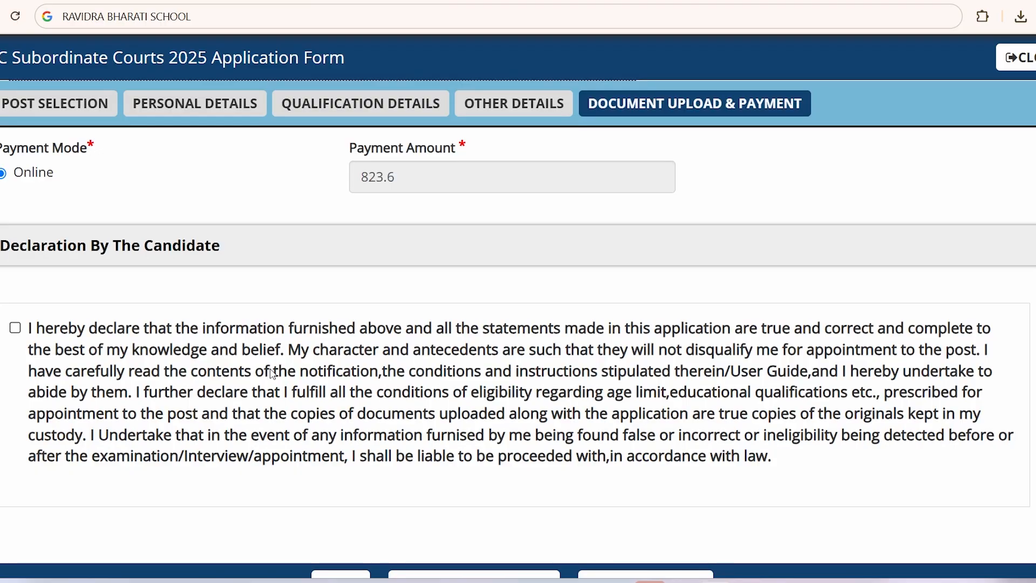
pyautogui.click(15, 328)
pyautogui.scroll(-2, 472, 403)
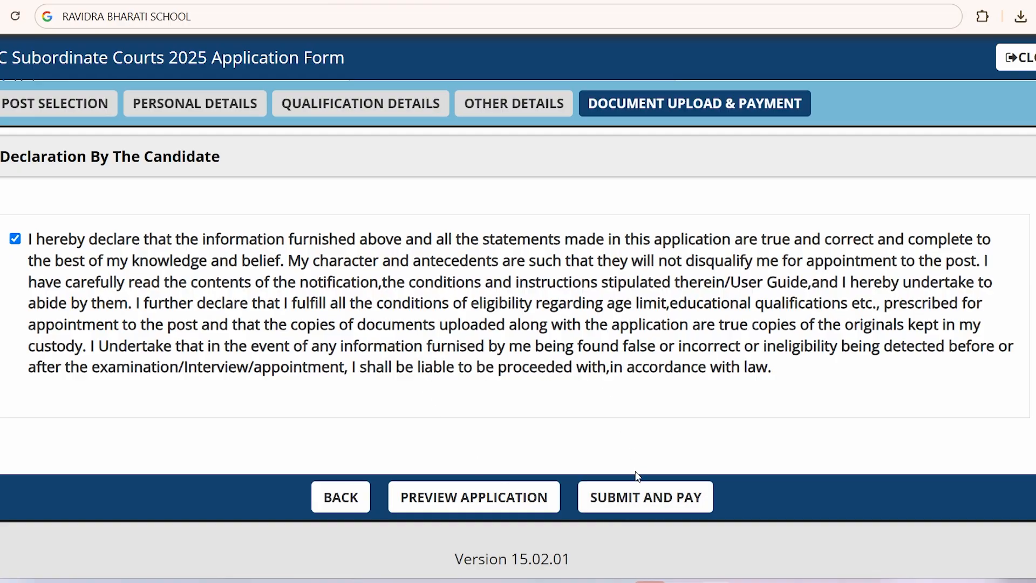
pyautogui.scroll(10, 559, 391)
pyautogui.scroll(-10, 555, 387)
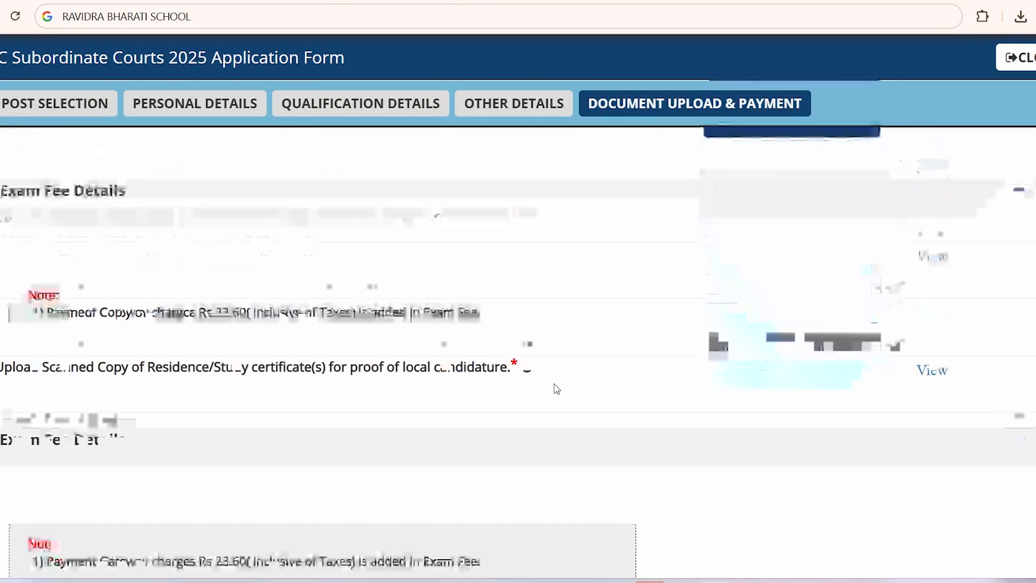
pyautogui.scroll(20, 627, 364)
pyautogui.scroll(-5, 629, 363)
pyautogui.scroll(-15, 628, 363)
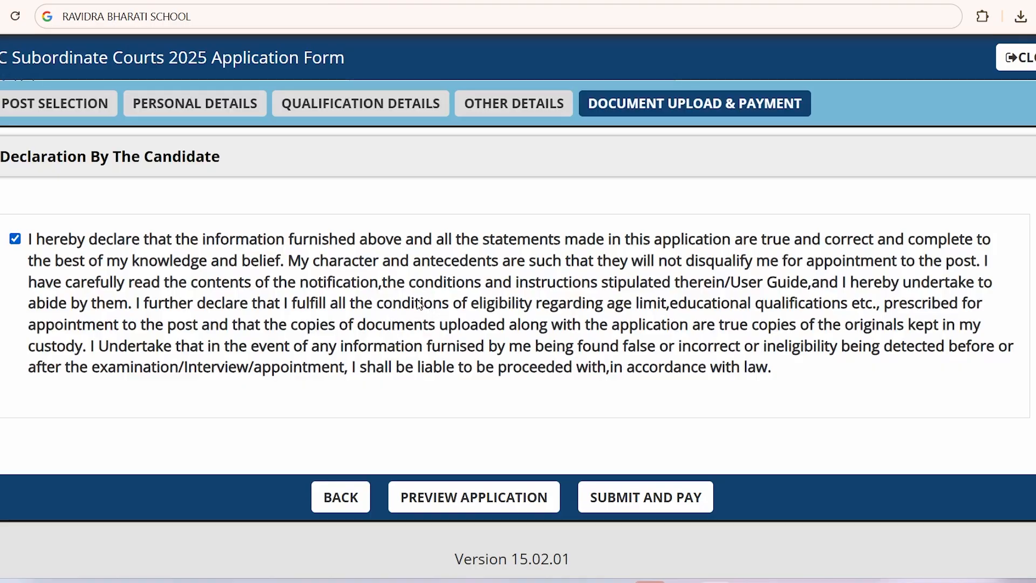
pyautogui.moveTo(415, 303); pyautogui.dragTo(516, 329)
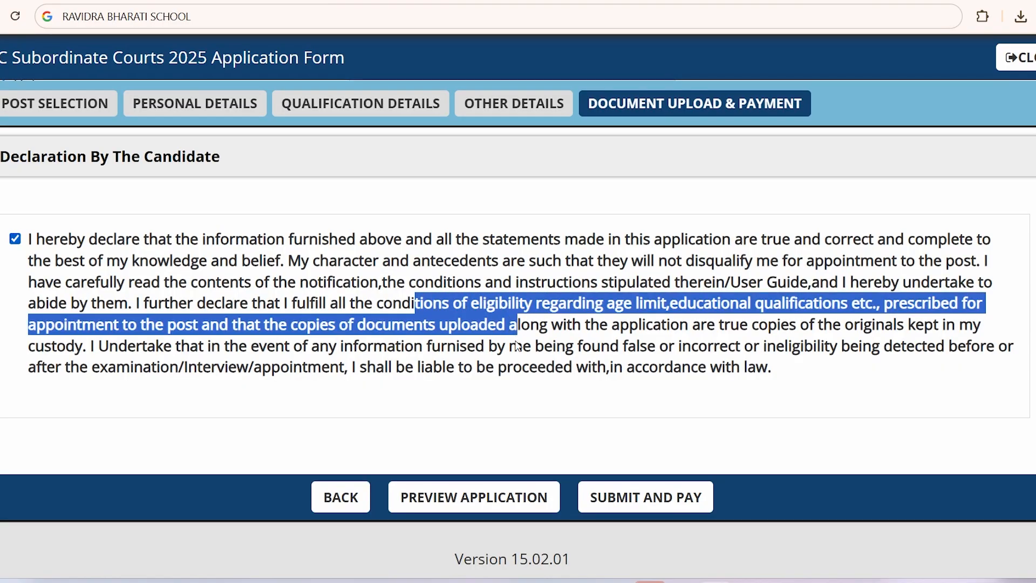